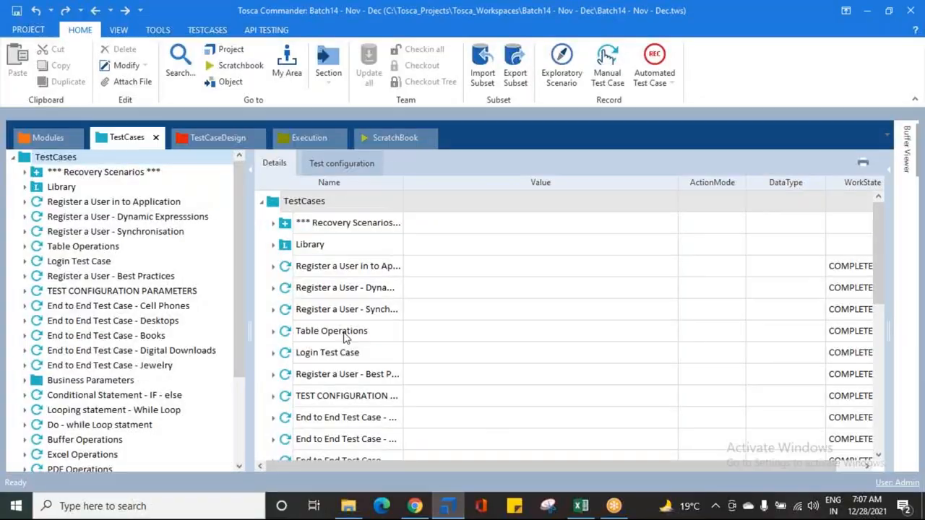
# Step: Look through the Modules, TestCases, TestCaseDesign, Execution and ScratchBook sections of the workspace
pyautogui.click(51, 136)
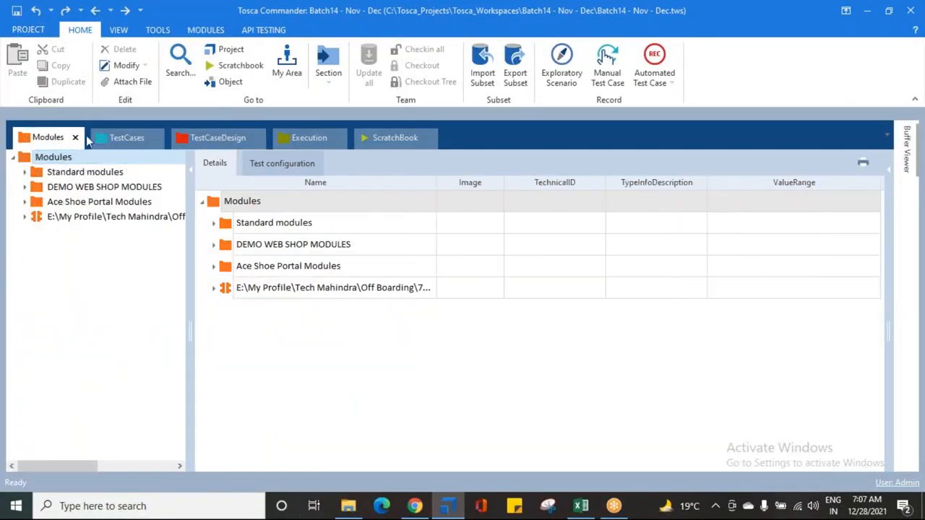
pyautogui.click(110, 138)
pyautogui.click(199, 141)
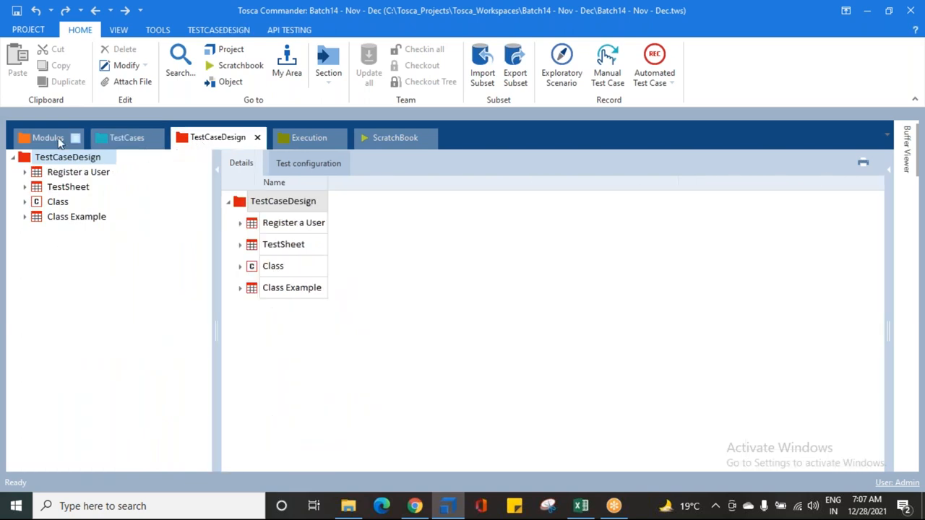
pyautogui.click(309, 141)
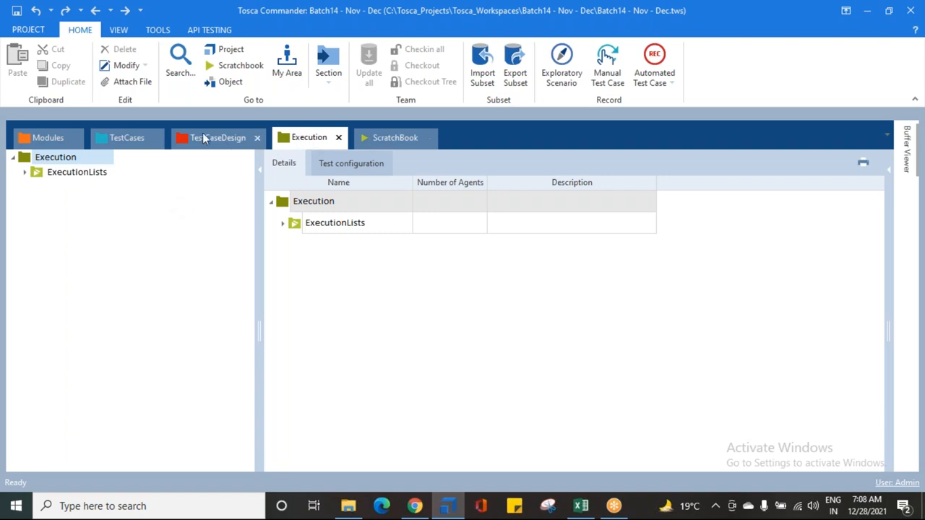
pyautogui.click(388, 138)
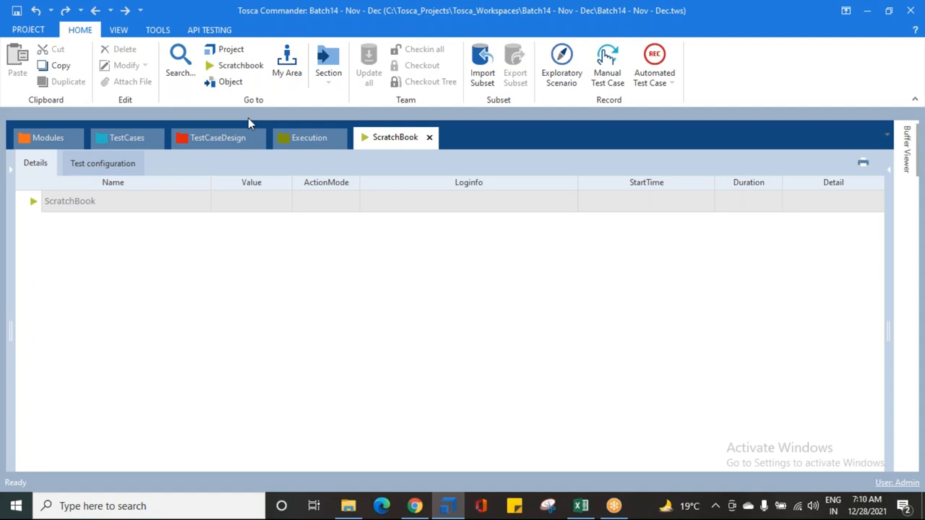
pyautogui.click(284, 138)
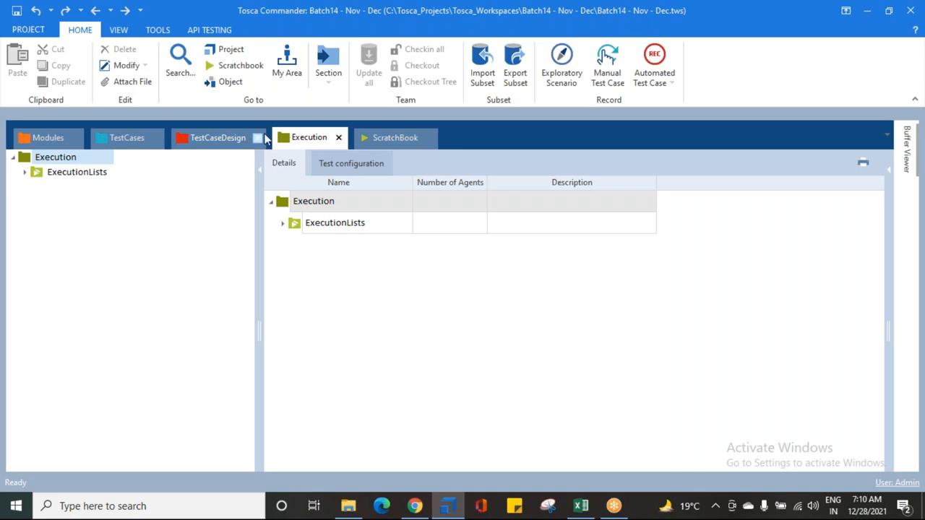
pyautogui.click(375, 136)
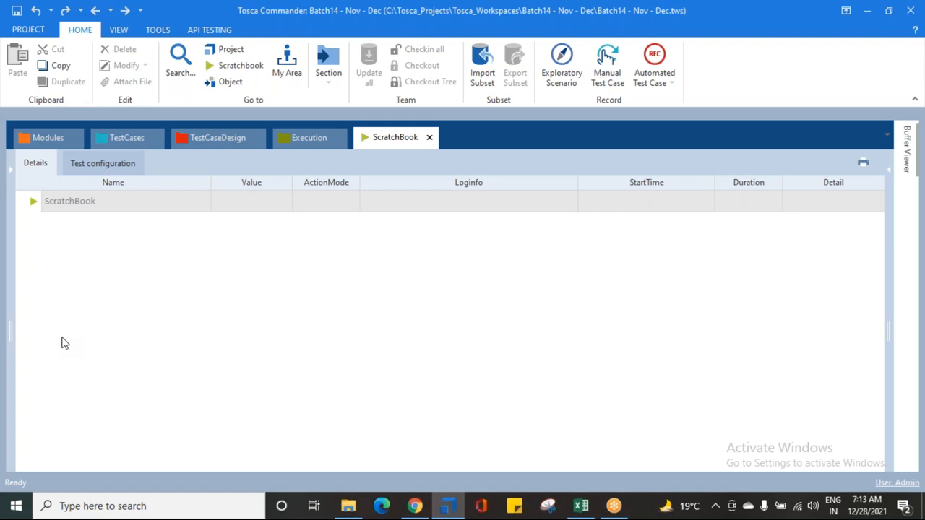
# Step: Inspect the existing ExecutionLists folder in the Execution section and delete it with its contents
pyautogui.click(300, 138)
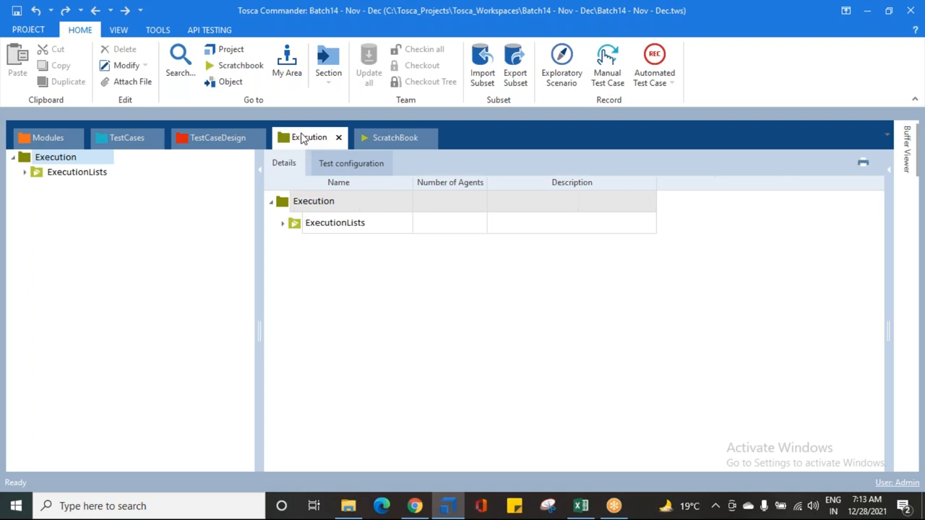
pyautogui.click(24, 173)
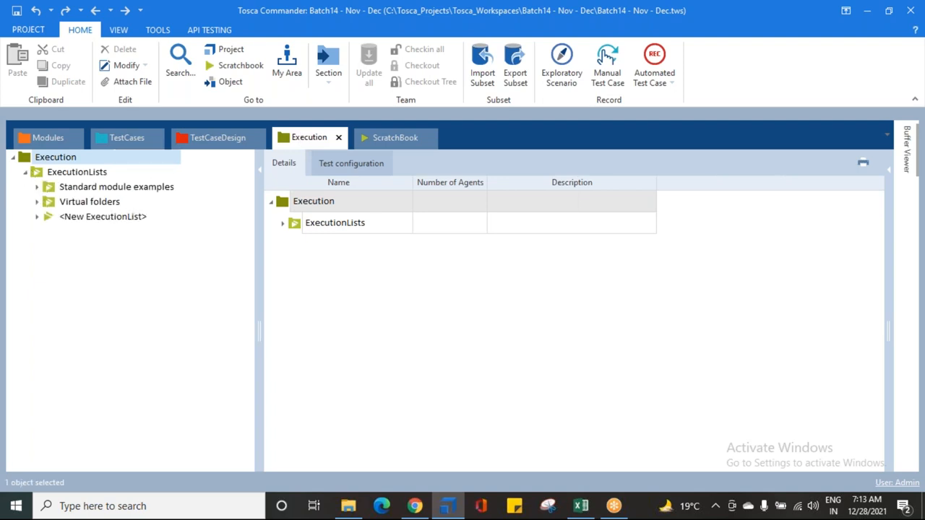
pyautogui.click(41, 173)
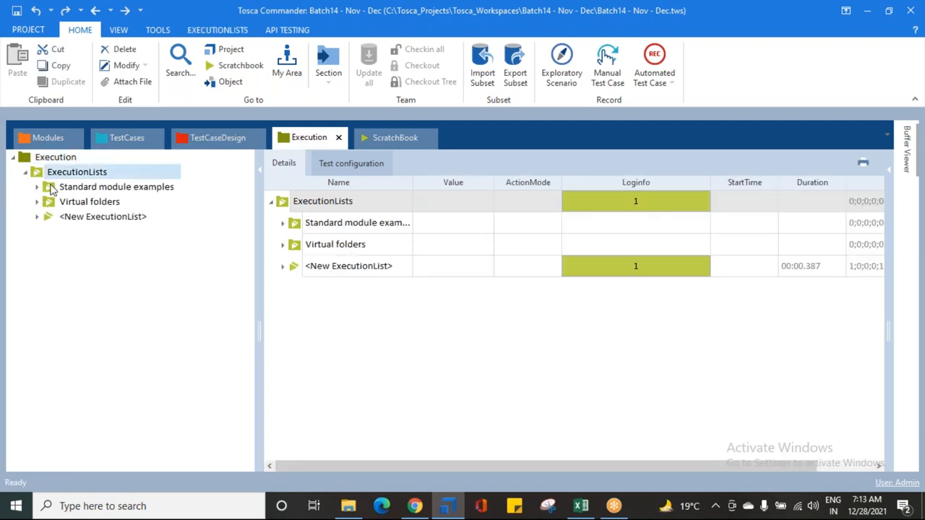
pyautogui.click(65, 188)
pyautogui.click(67, 202)
pyautogui.click(64, 188)
pyautogui.click(42, 175)
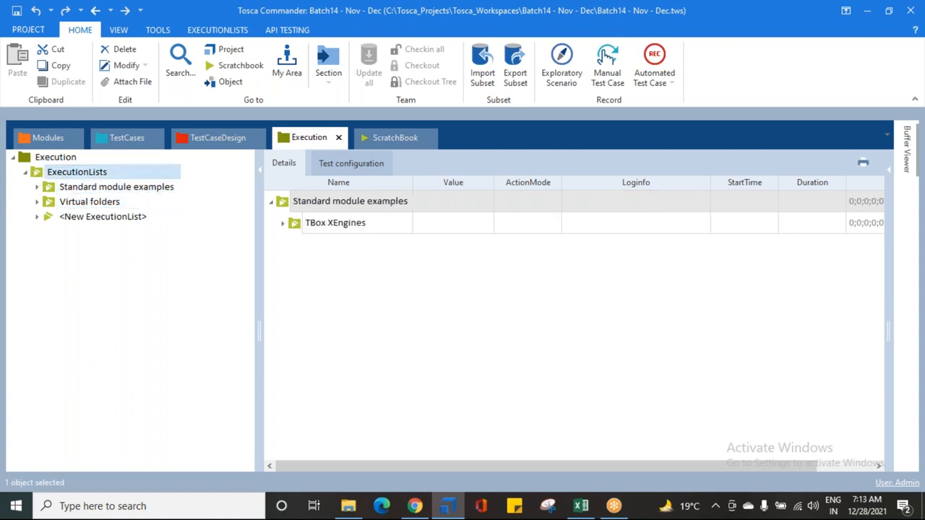
pyautogui.press('Delete')
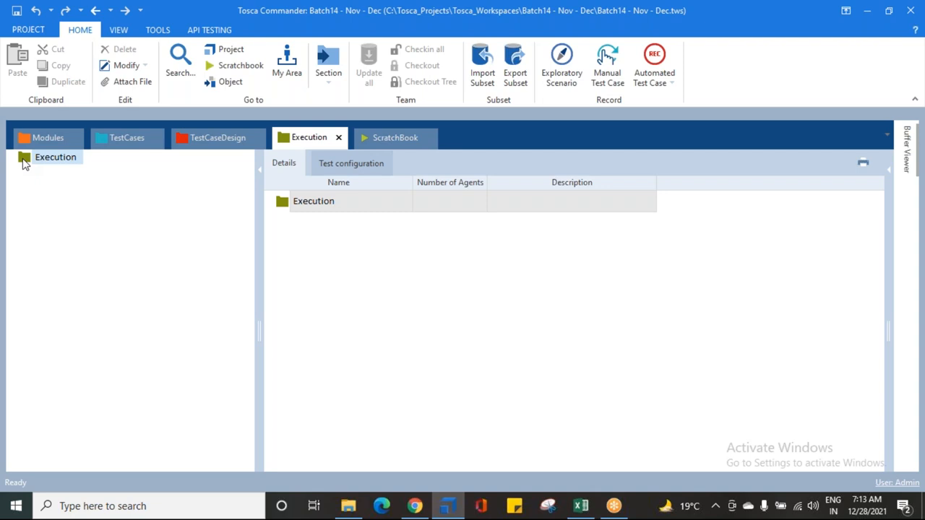
# Step: Create an execution list folder under Execution and name it "Dec 28th Run"
pyautogui.rightClick(24, 162)
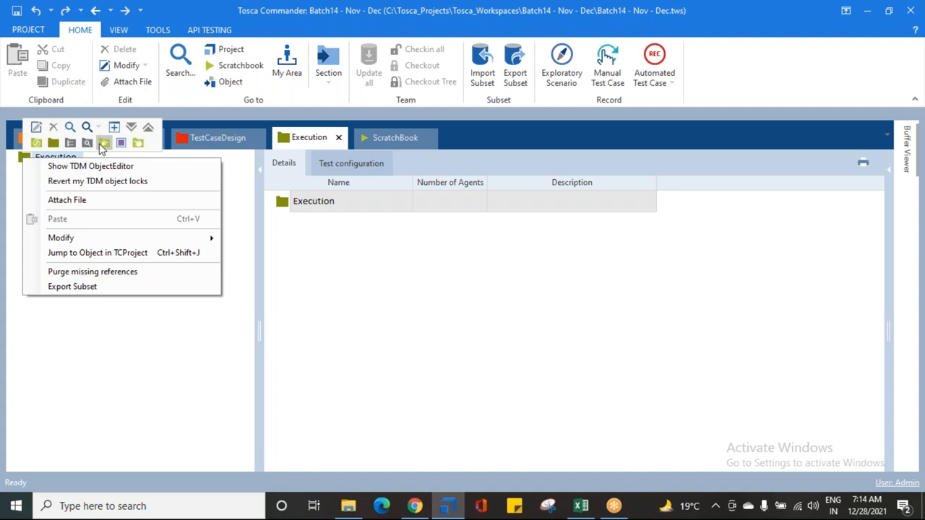
pyautogui.click(101, 144)
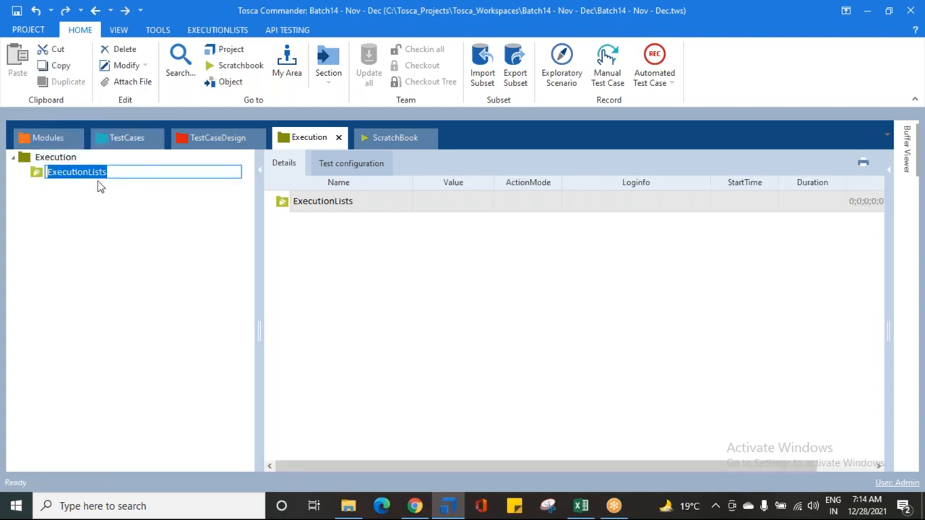
pyautogui.write('Dec 28th Run')
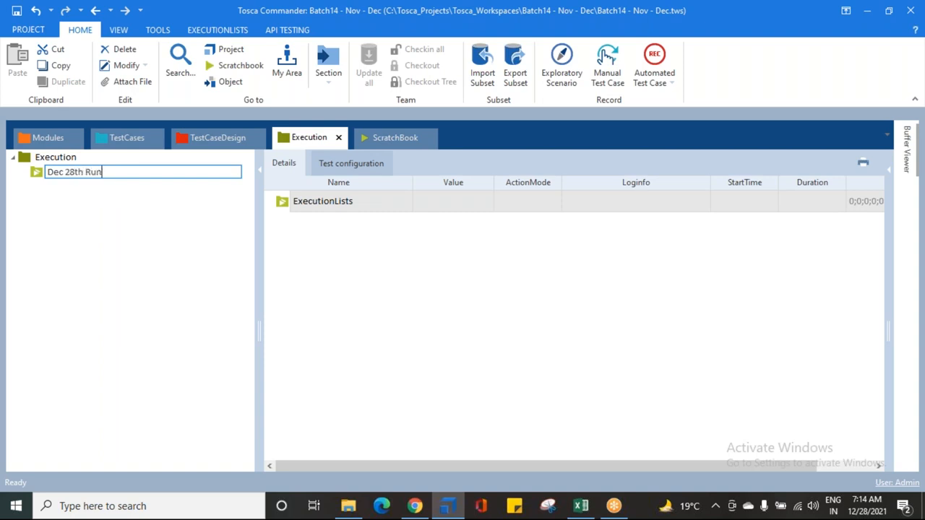
pyautogui.press('Return')
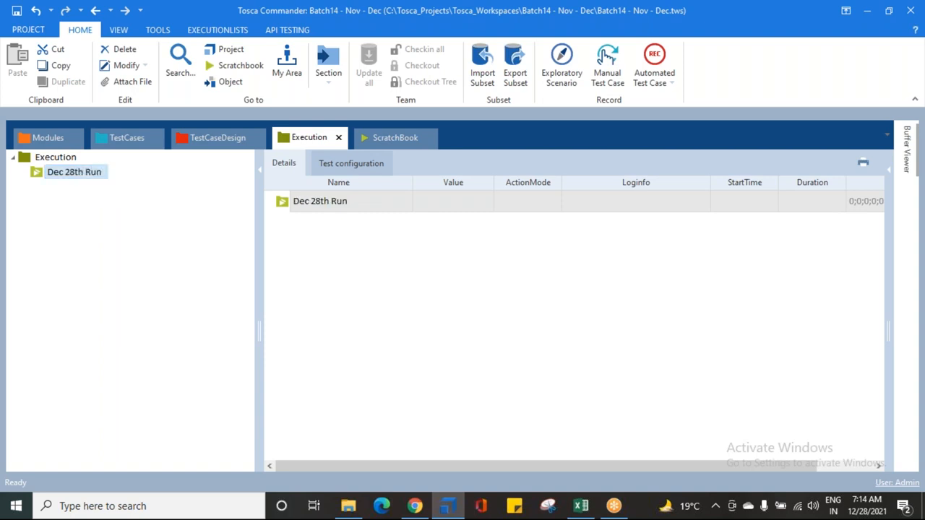
# Step: Add the test case "Register a User - Best Practices" to the Dec 28th Run folder as a new execution list
pyautogui.rightClick(36, 177)
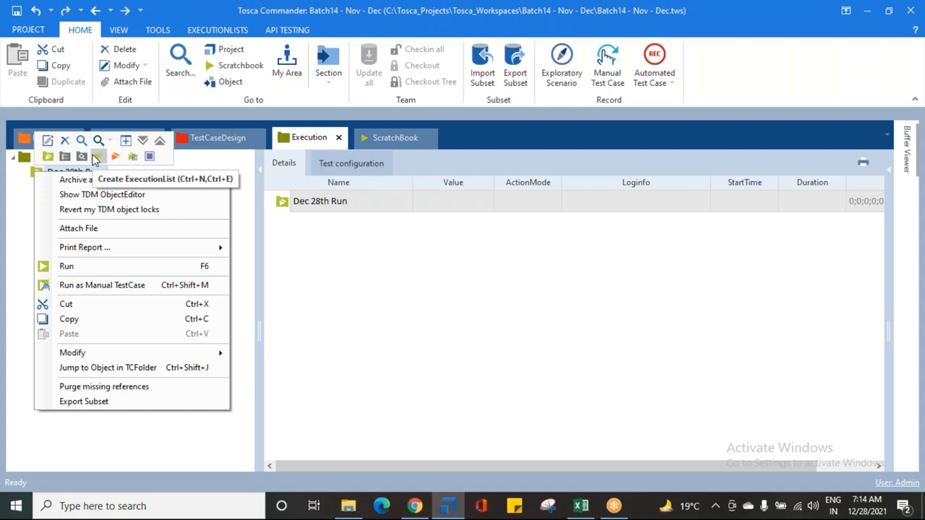
pyautogui.click(21, 231)
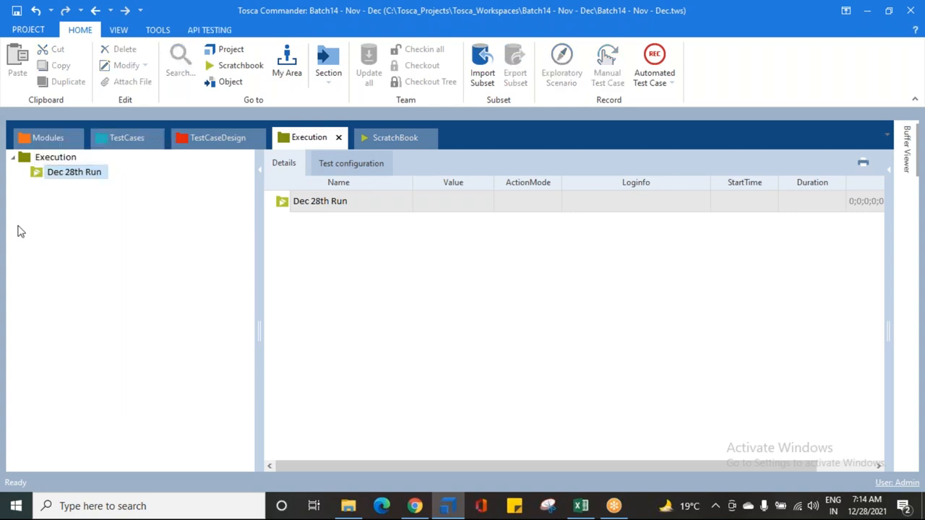
pyautogui.click(126, 138)
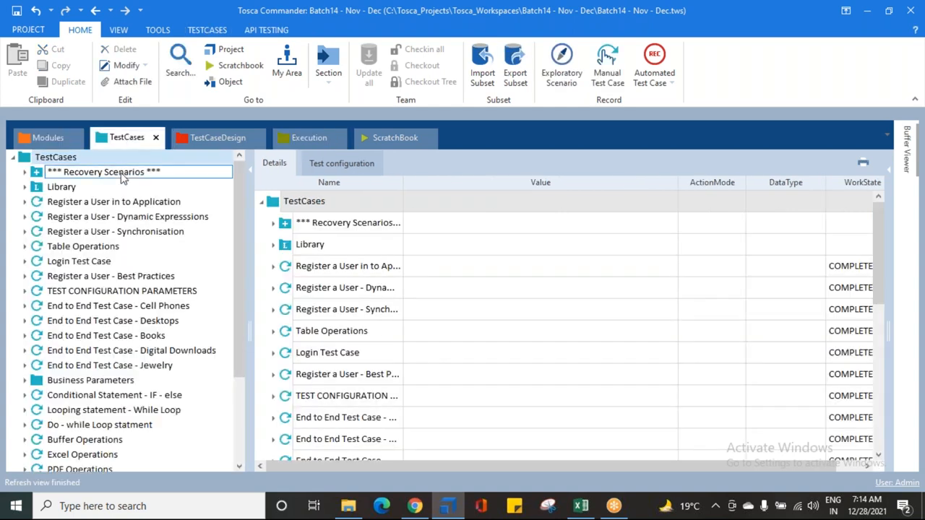
pyautogui.click(84, 279)
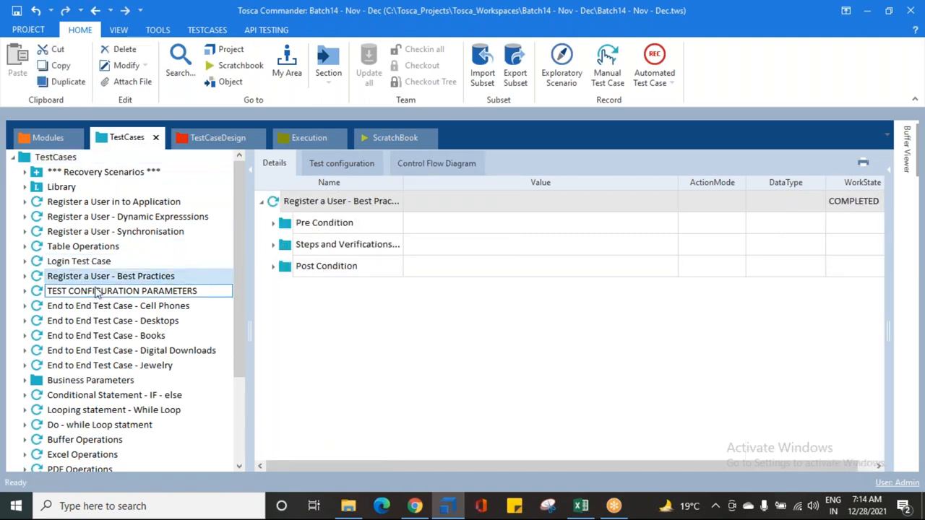
pyautogui.moveTo(40, 282); pyautogui.dragTo(44, 174)
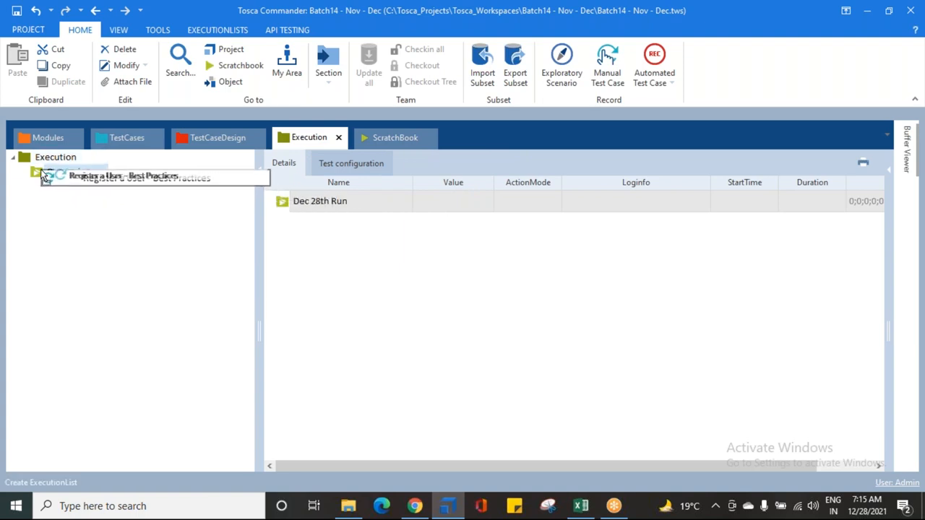
pyautogui.moveTo(44, 173); pyautogui.dragTo(43, 174)
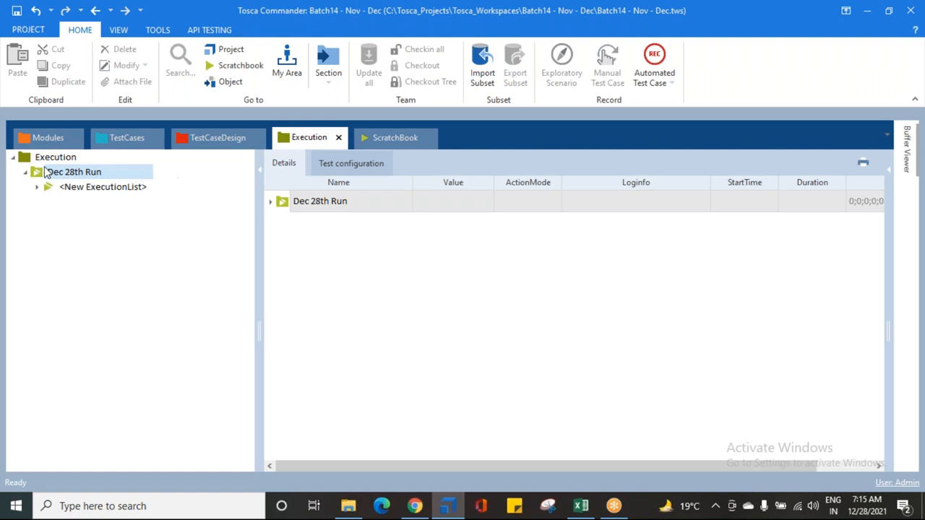
# Step: Inspect the entries of the new execution list and rename the list as "1. Register a User"
pyautogui.click(82, 189)
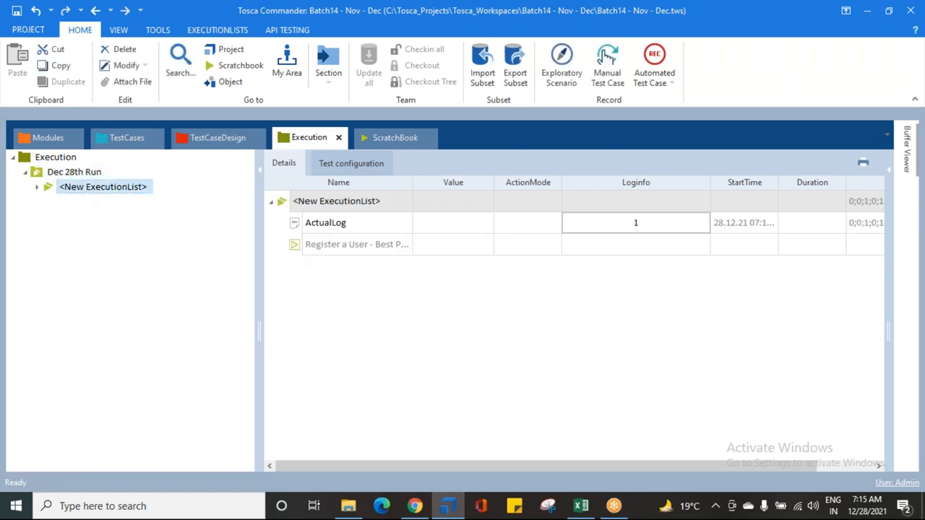
pyautogui.click(36, 187)
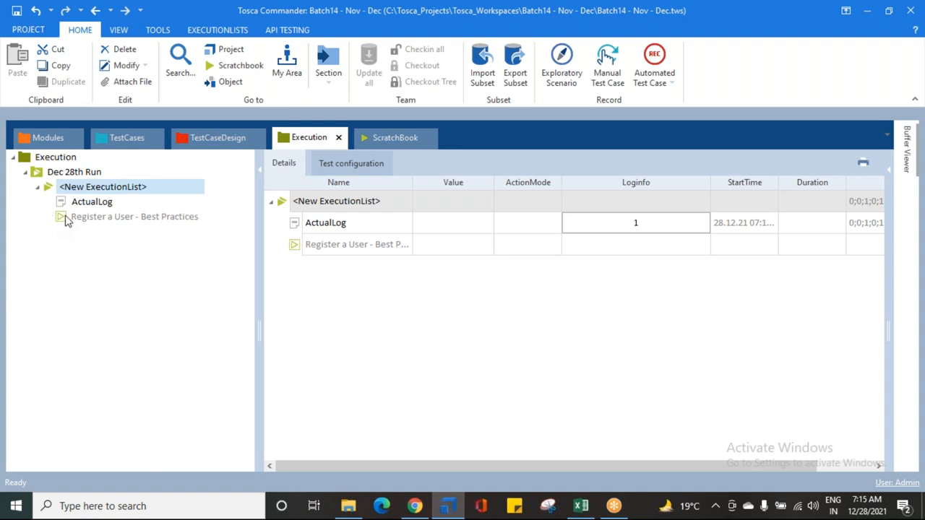
pyautogui.click(97, 218)
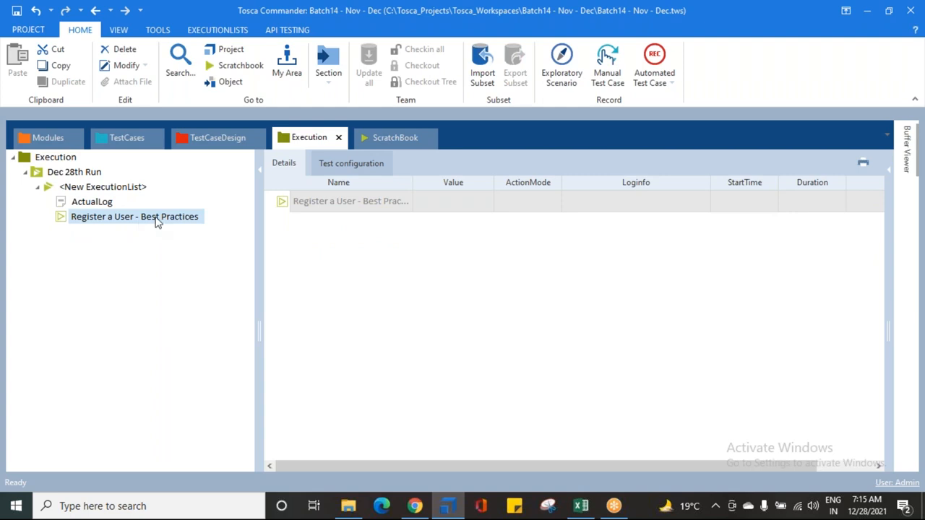
pyautogui.click(86, 188)
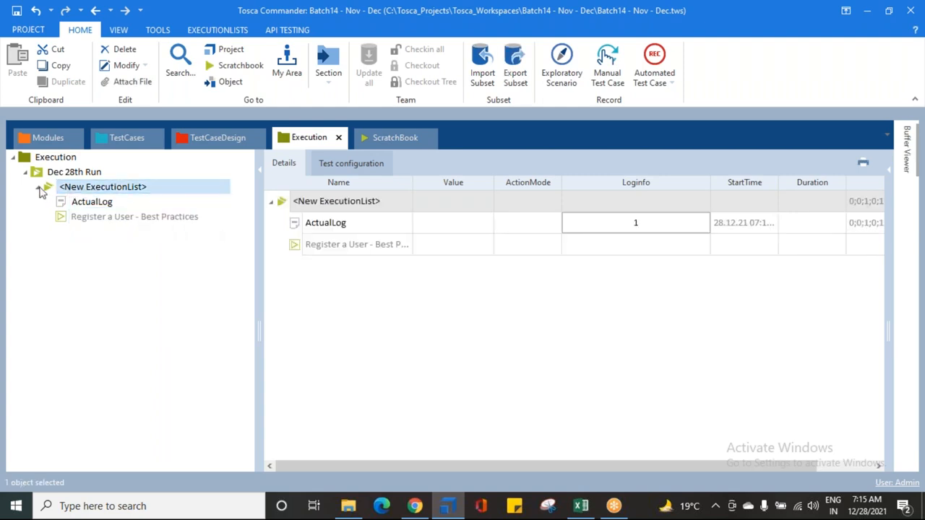
pyautogui.click(41, 189)
pyautogui.click(66, 191)
pyautogui.click(70, 192)
pyautogui.write('1.')
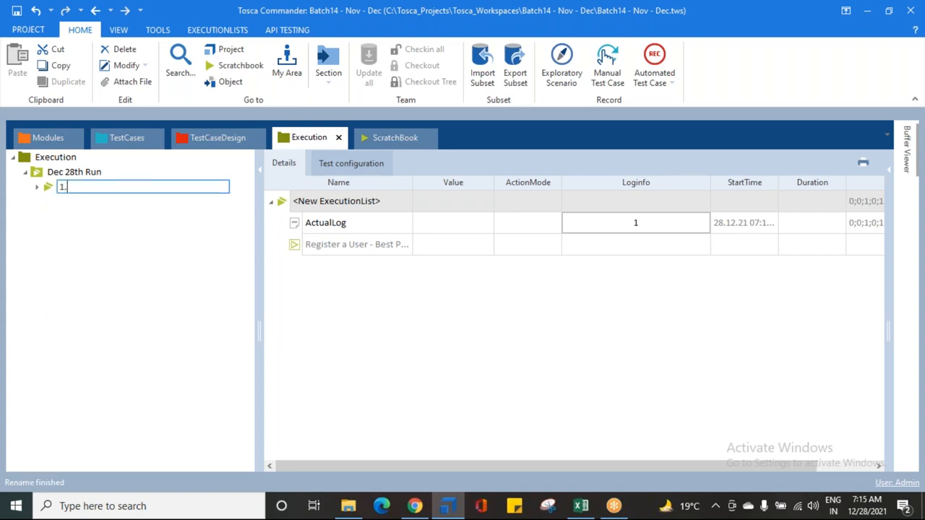
pyautogui.write(' Register a User')
pyautogui.press('Return')
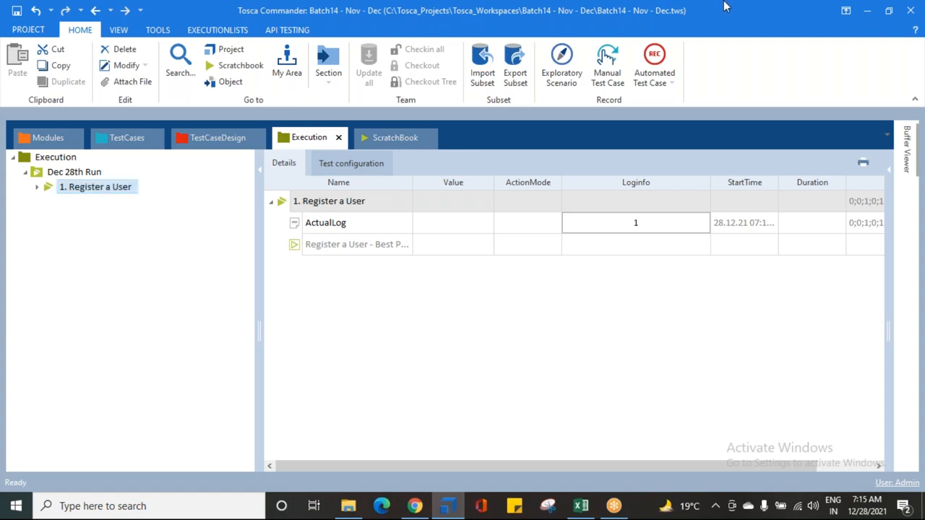
# Step: Widen the StartTime column in the details of the "1. Register a User" list and review its log columns
pyautogui.click(689, 56)
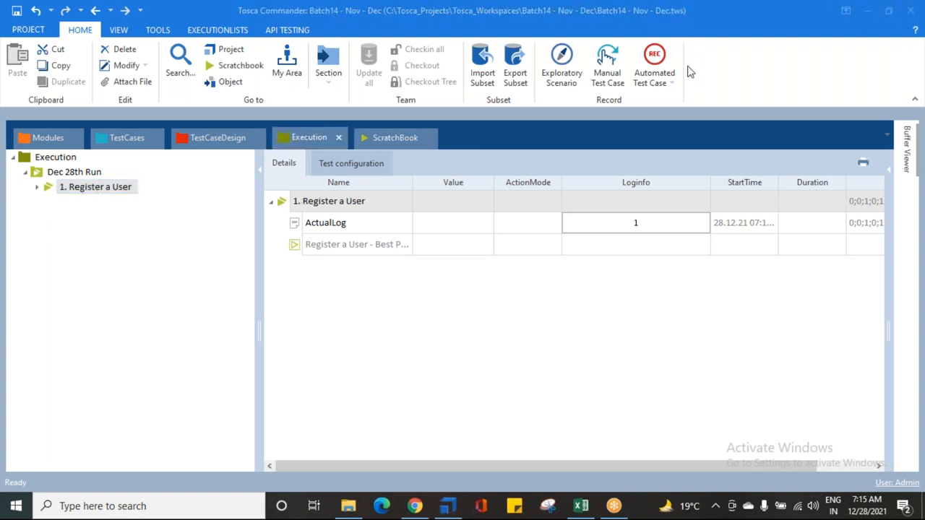
pyautogui.click(287, 204)
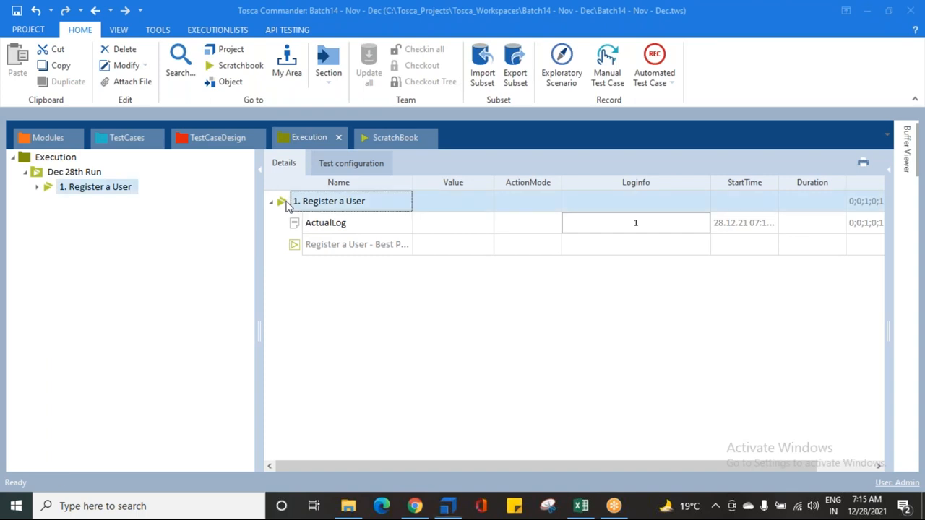
pyautogui.click(316, 245)
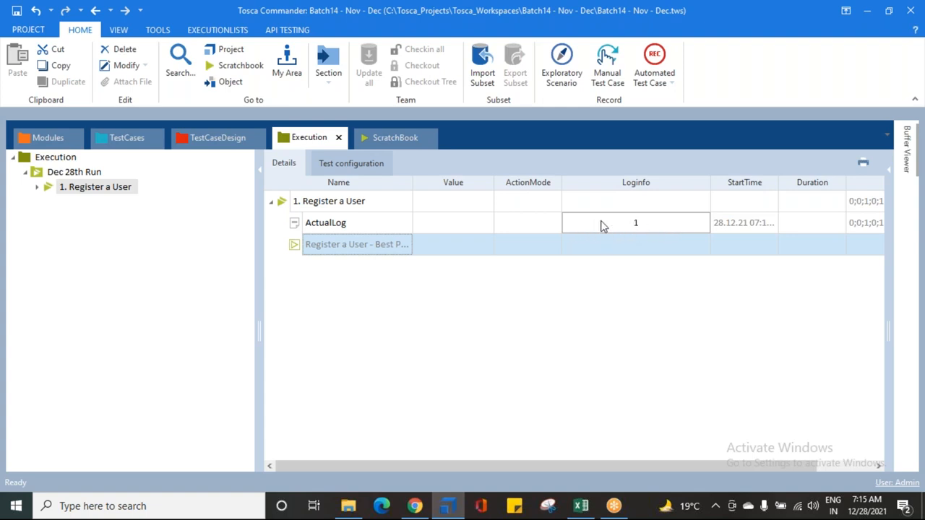
pyautogui.moveTo(778, 186); pyautogui.dragTo(797, 185)
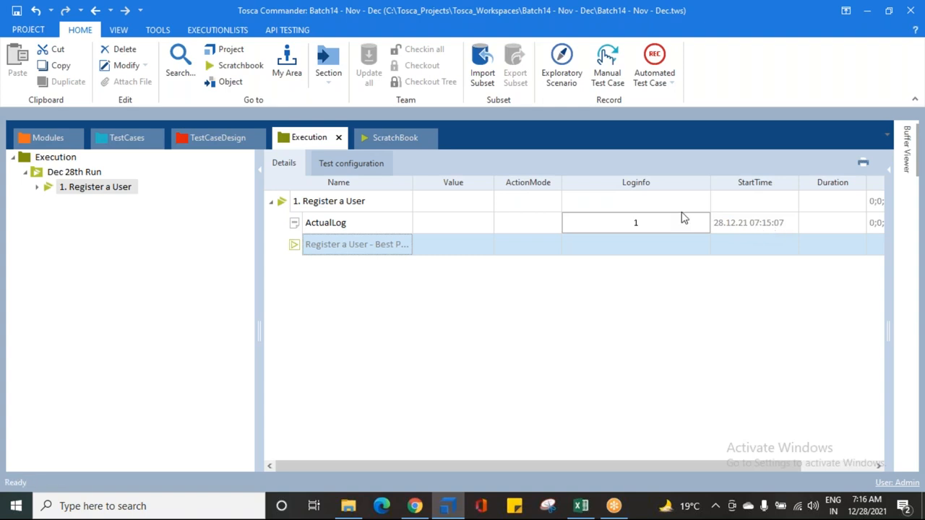
pyautogui.moveTo(734, 462); pyautogui.dragTo(767, 466)
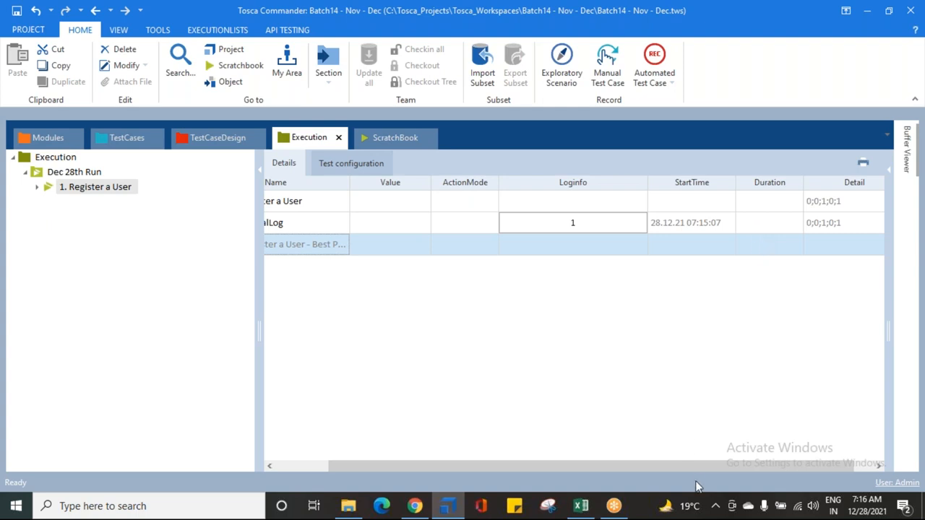
pyautogui.moveTo(701, 469); pyautogui.dragTo(625, 473)
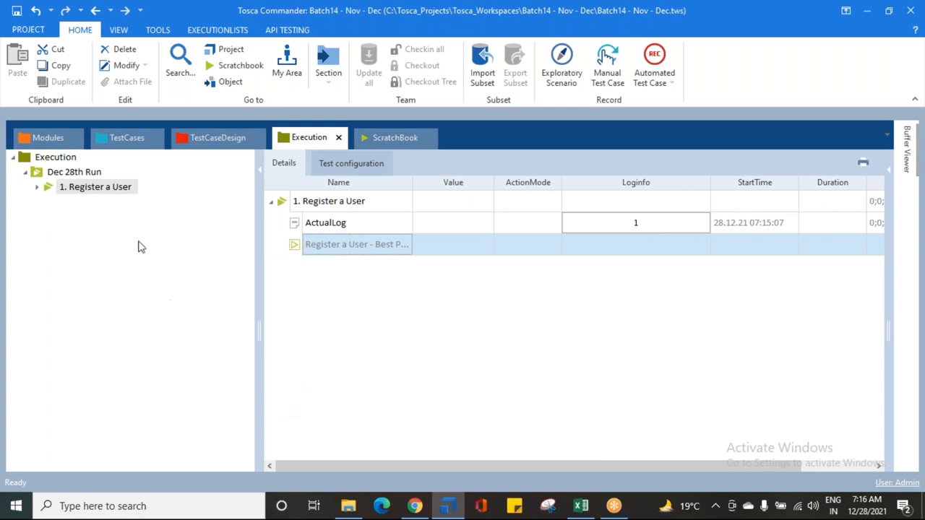
# Step: Add the test case "Login Test Case" to the Dec 28th Run folder as another execution list
pyautogui.click(127, 143)
pyautogui.click(79, 260)
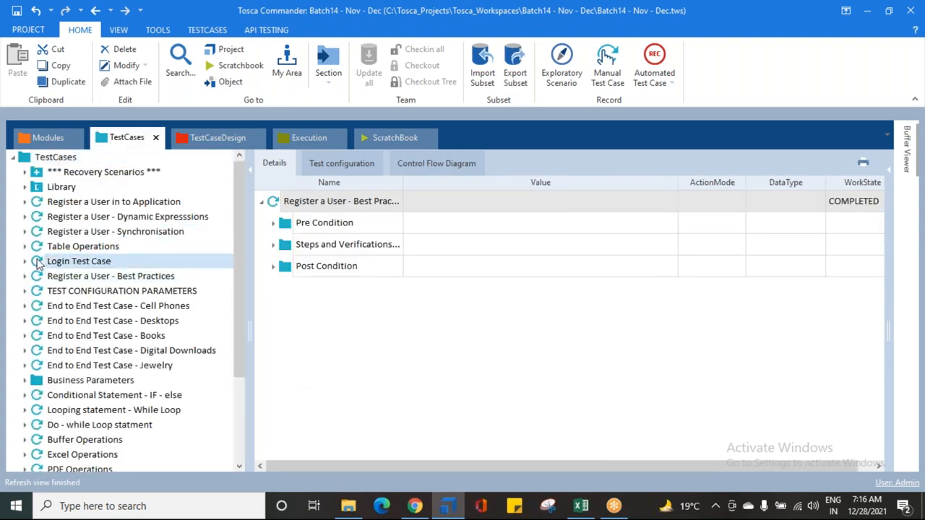
pyautogui.moveTo(79, 261); pyautogui.dragTo(74, 176)
# Step: Rename the new execution list holding Login Test Case as "2. Login a User"
pyautogui.click(98, 188)
pyautogui.click(97, 187)
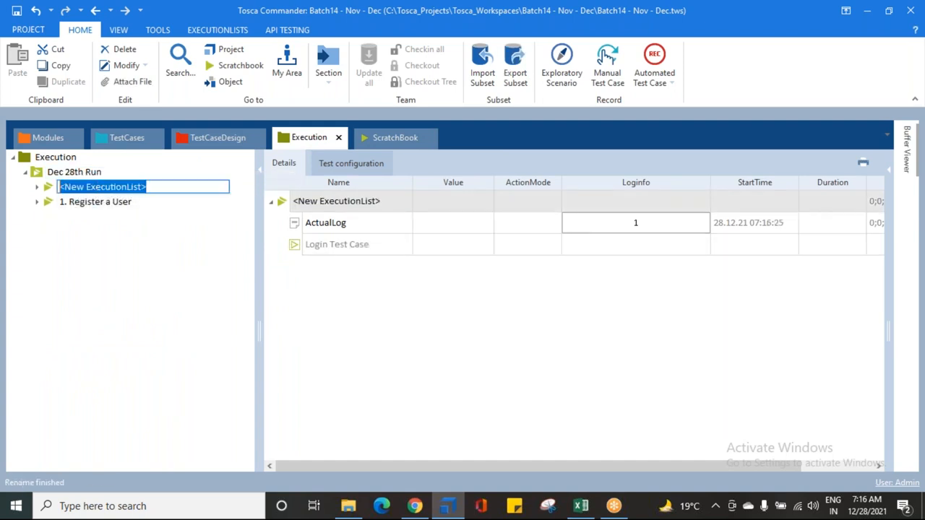
pyautogui.write('2')
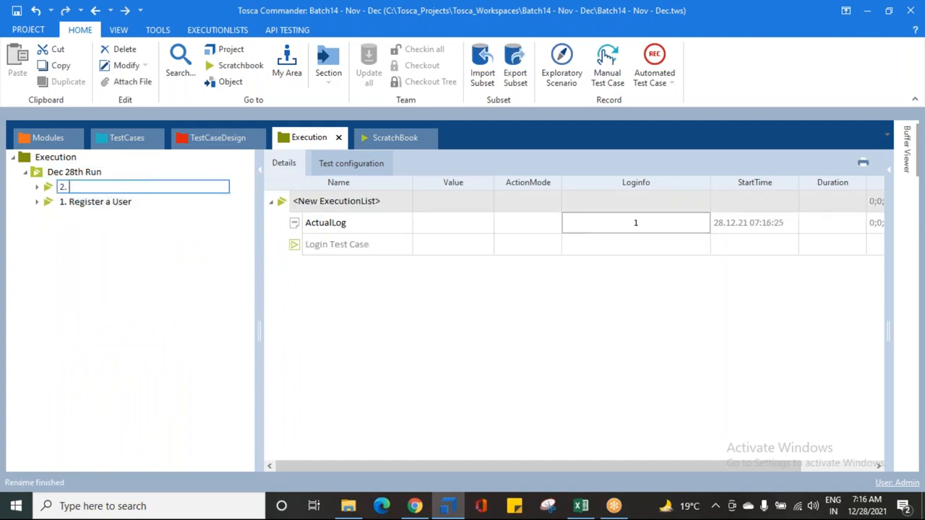
pyautogui.write('. Login a User')
pyautogui.press('Return')
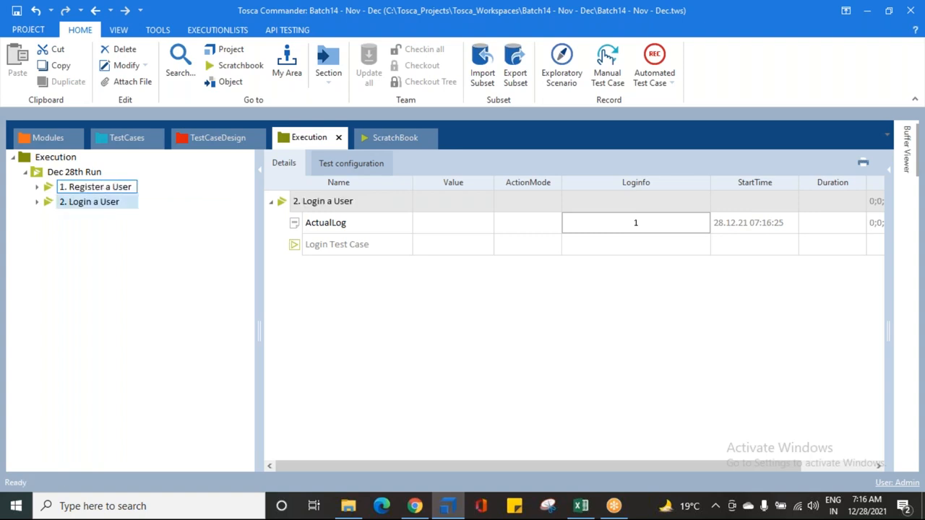
# Step: Add the test case "Table Operations" to the Dec 28th Run folder as an execution list named "3. Table Operations"
pyautogui.click(127, 137)
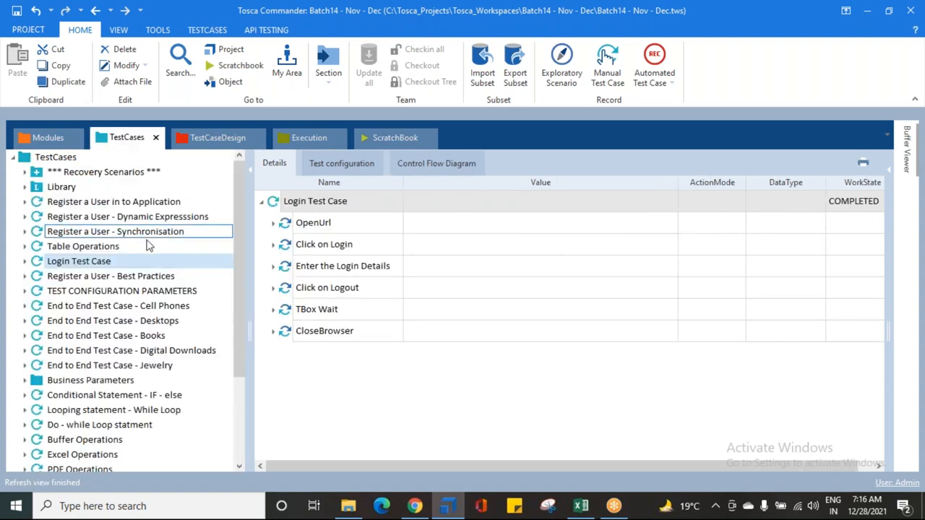
pyautogui.click(32, 248)
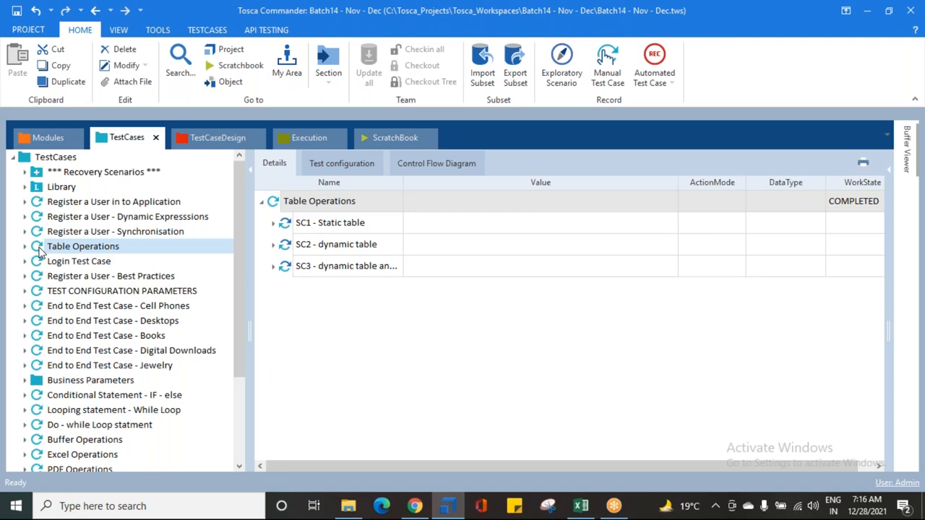
pyautogui.moveTo(41, 249); pyautogui.dragTo(77, 176)
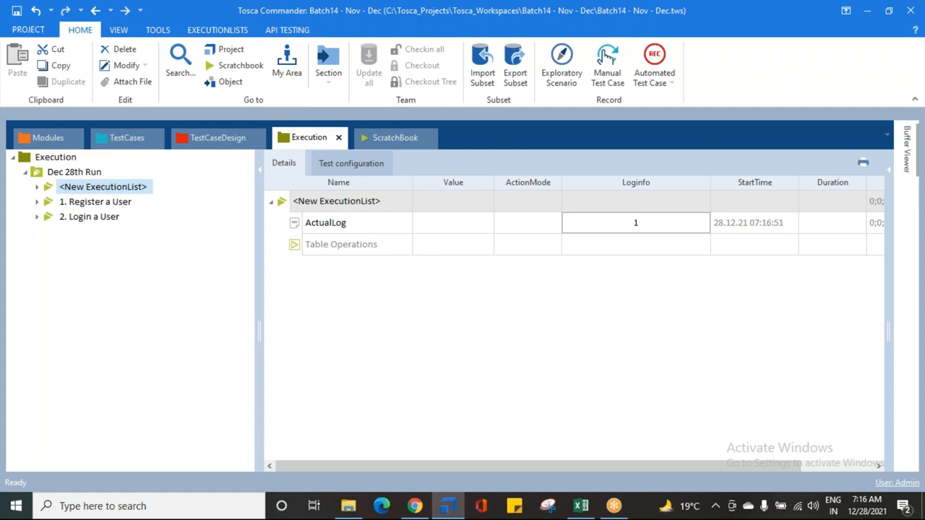
pyautogui.press('F2')
pyautogui.write('3. T')
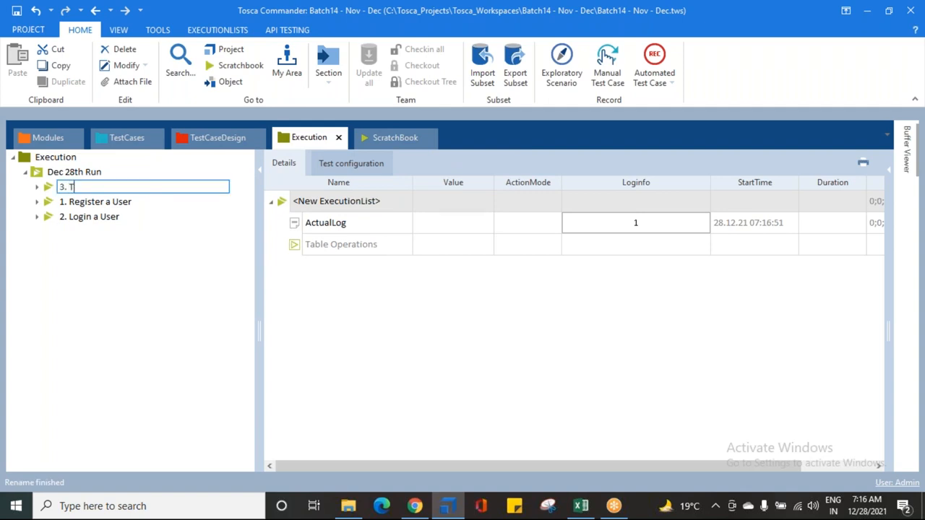
pyautogui.write('able Operations')
pyautogui.press('Return')
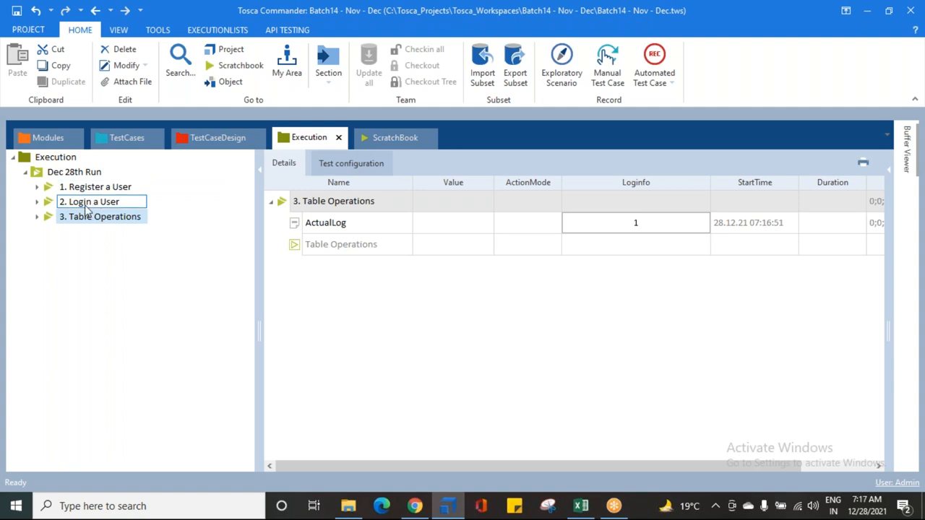
# Step: Collapse the three execution lists in the Dec 28th Run details, check their Loginfo entries, and save the workspace
pyautogui.click(72, 173)
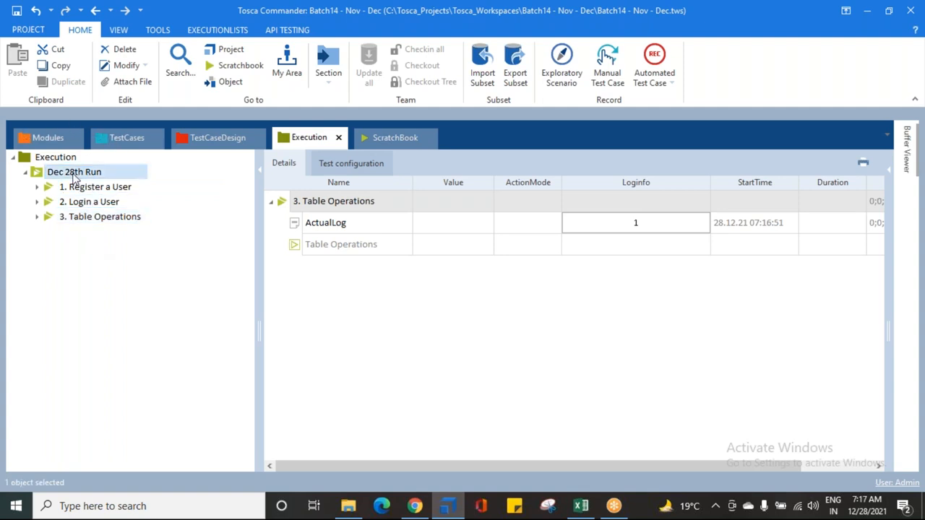
pyautogui.click(54, 174)
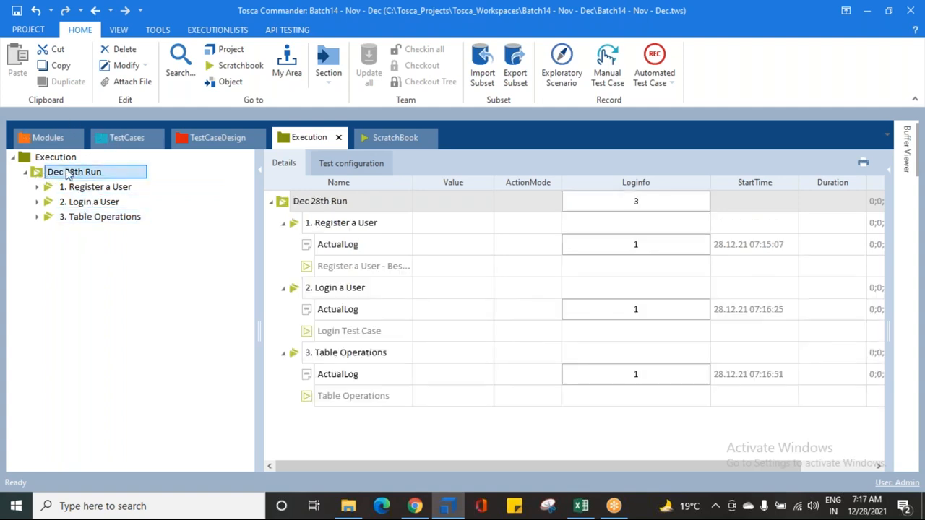
pyautogui.click(282, 223)
pyautogui.click(283, 245)
pyautogui.click(283, 266)
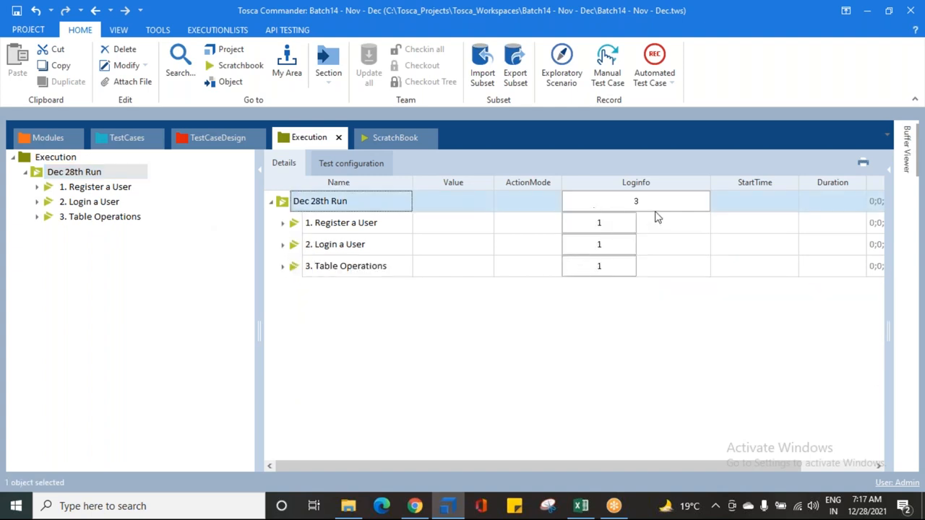
pyautogui.click(597, 227)
pyautogui.click(591, 243)
pyautogui.click(594, 268)
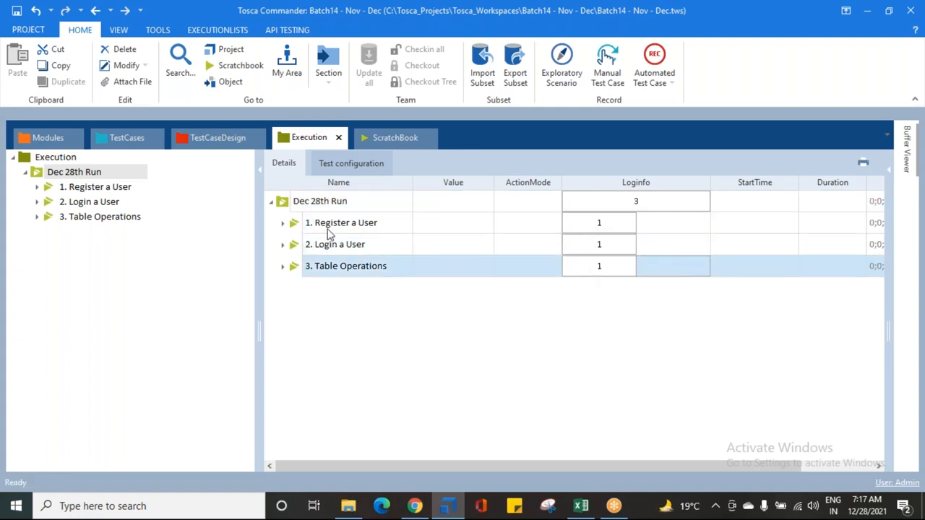
pyautogui.click(16, 11)
# Step: Add the test case "Excel Operations" to the Dec 28th Run folder as an execution list named "4. Excel Operations"
pyautogui.click(117, 142)
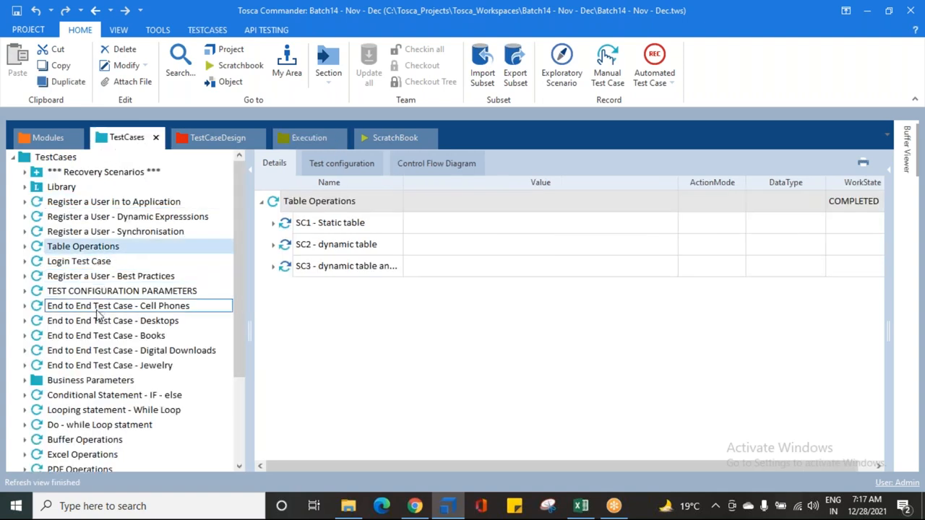
pyautogui.scroll(-2, 85, 332)
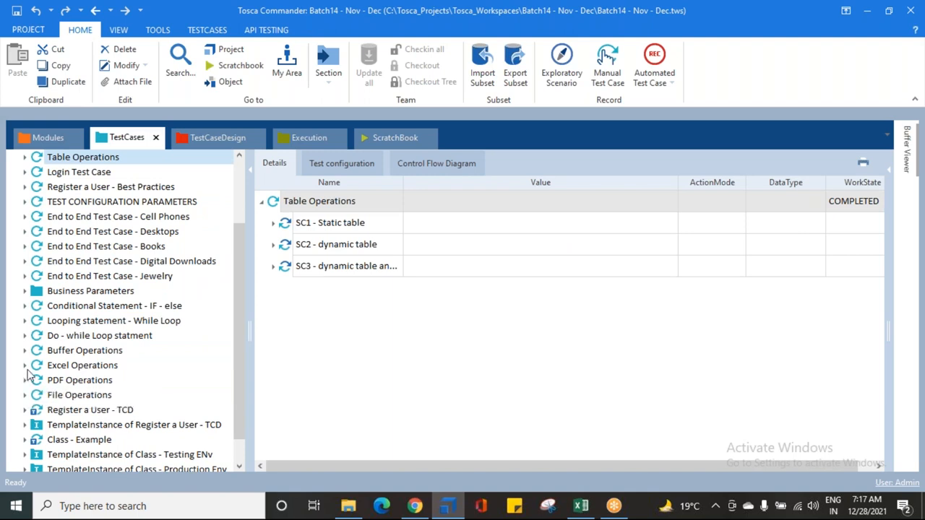
pyautogui.moveTo(38, 366); pyautogui.dragTo(83, 177)
pyautogui.click(77, 187)
pyautogui.press('F2')
pyautogui.write('4. Excel Oper')
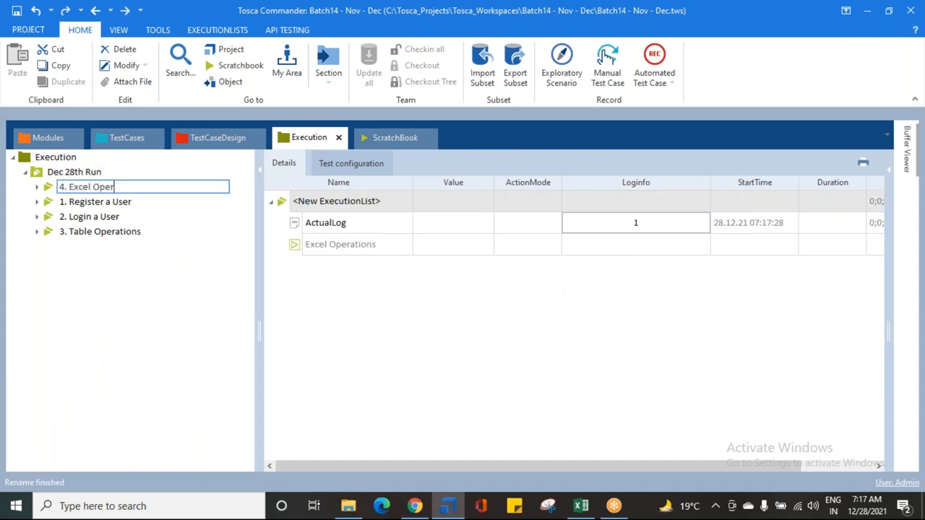
pyautogui.write('ations')
pyautogui.press('Return')
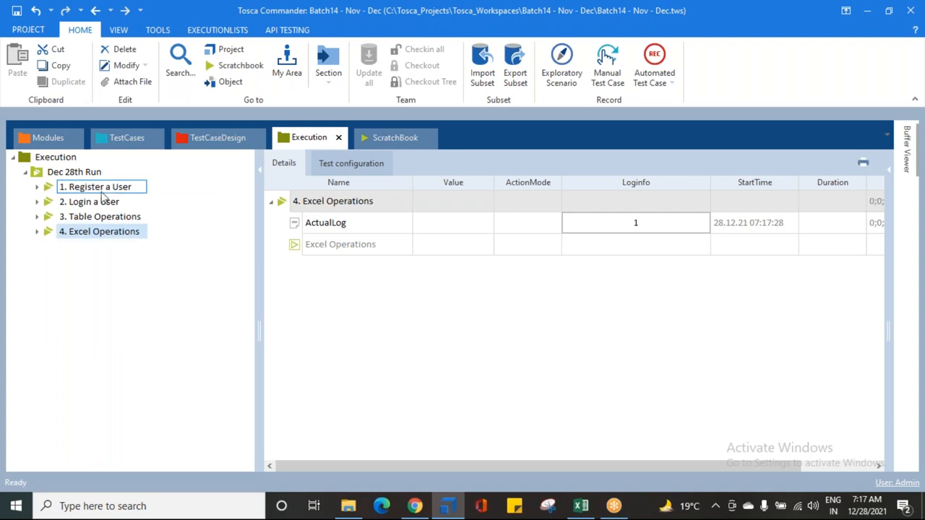
# Step: Add the test case "PDF Operations" to the Dec 28th Run folder as an execution list named "5. PDF Operations"
pyautogui.click(127, 138)
pyautogui.click(72, 381)
pyautogui.moveTo(40, 383); pyautogui.dragTo(63, 175)
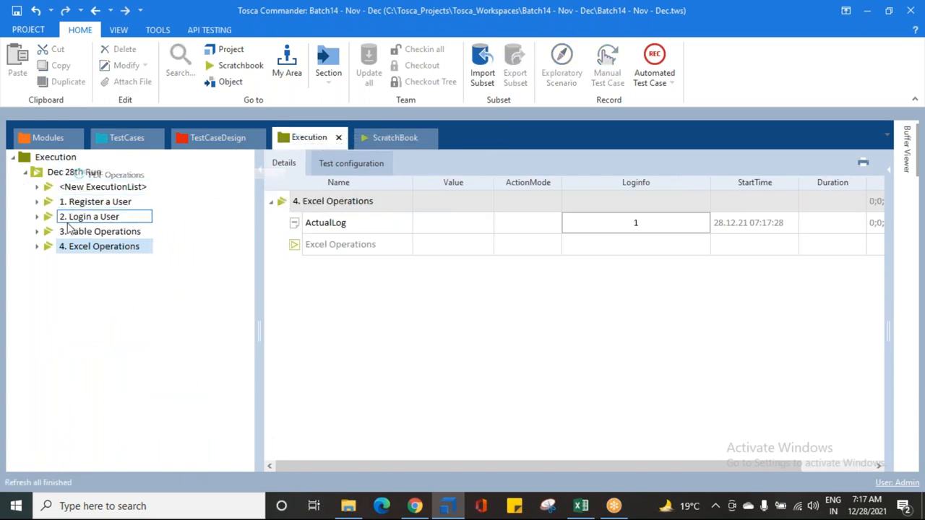
pyautogui.click(103, 187)
pyautogui.write('5. PDF Operations')
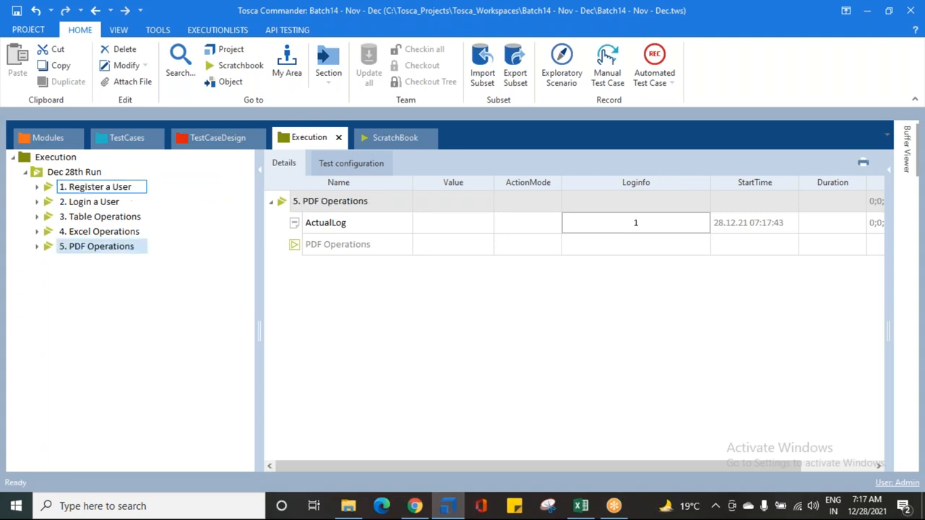
# Step: Close the TestCases section, reopen it from the project and dock it back between Modules and TestCaseDesign
pyautogui.click(156, 138)
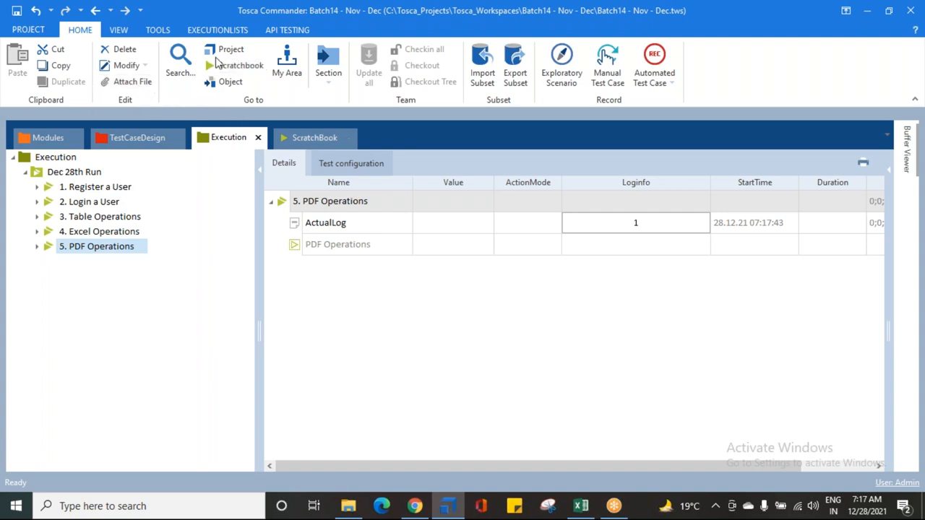
pyautogui.click(228, 54)
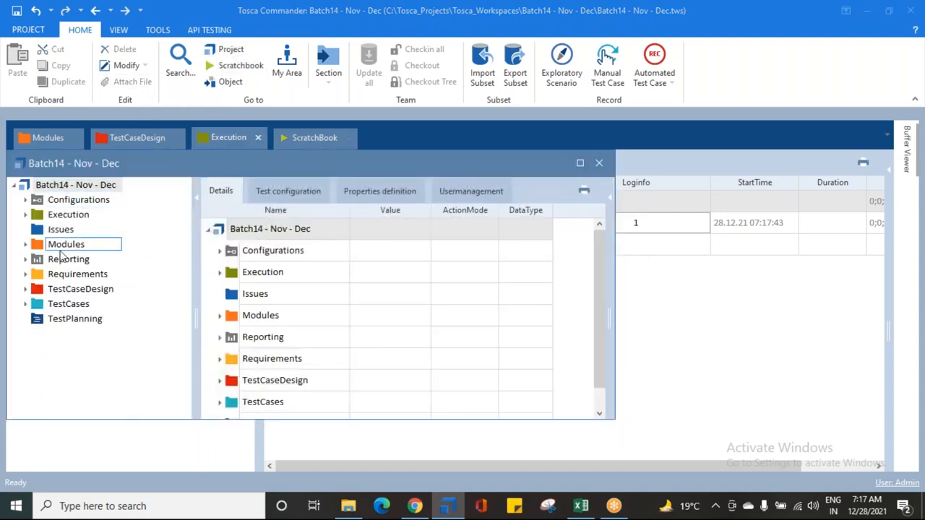
pyautogui.rightClick(40, 303)
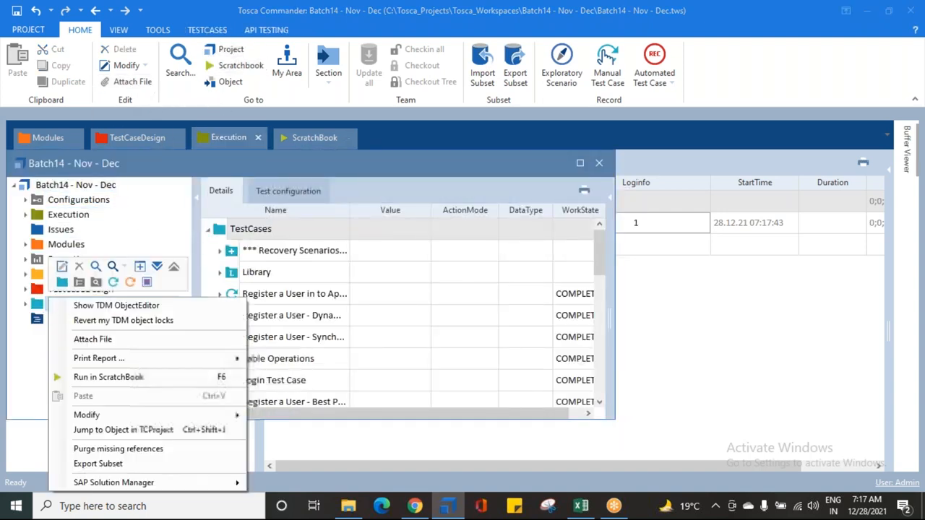
pyautogui.click(138, 267)
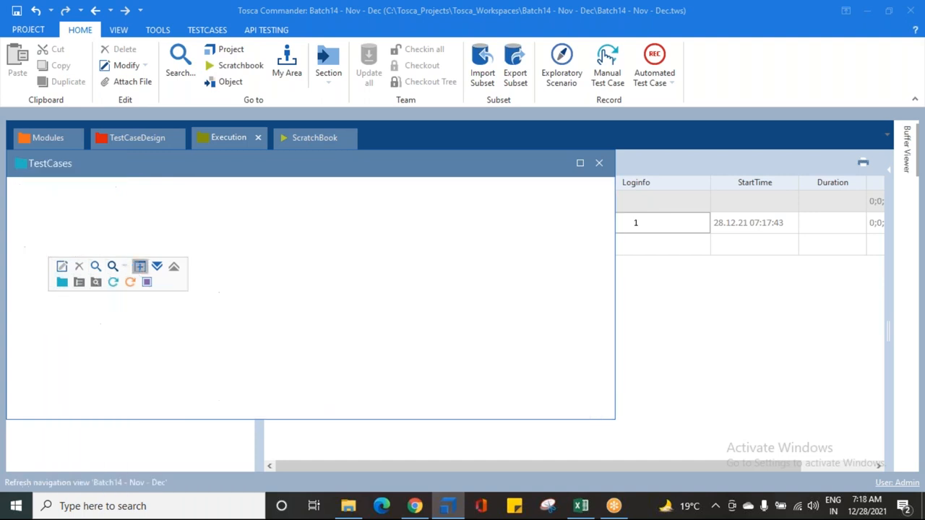
pyautogui.moveTo(283, 159); pyautogui.dragTo(370, 211)
pyautogui.click(598, 167)
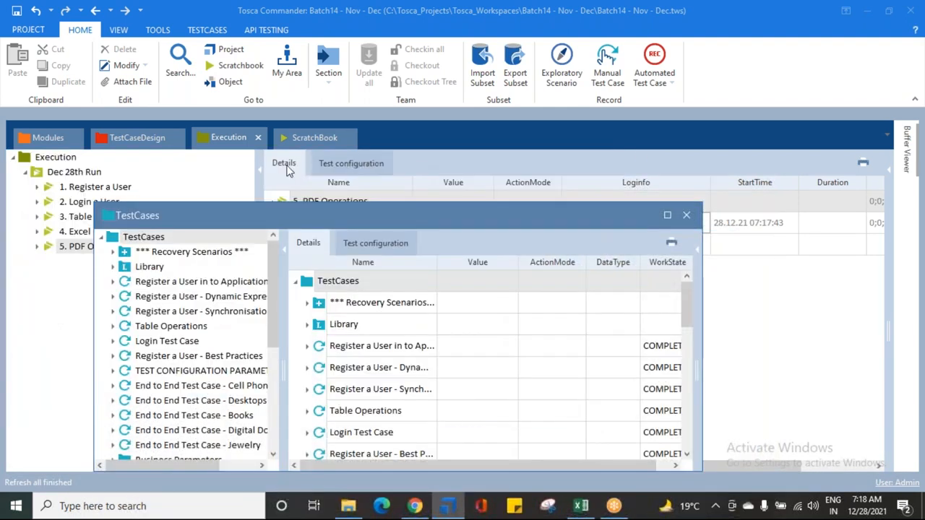
pyautogui.moveTo(260, 210); pyautogui.dragTo(440, 300)
pyautogui.moveTo(376, 139); pyautogui.dragTo(145, 138)
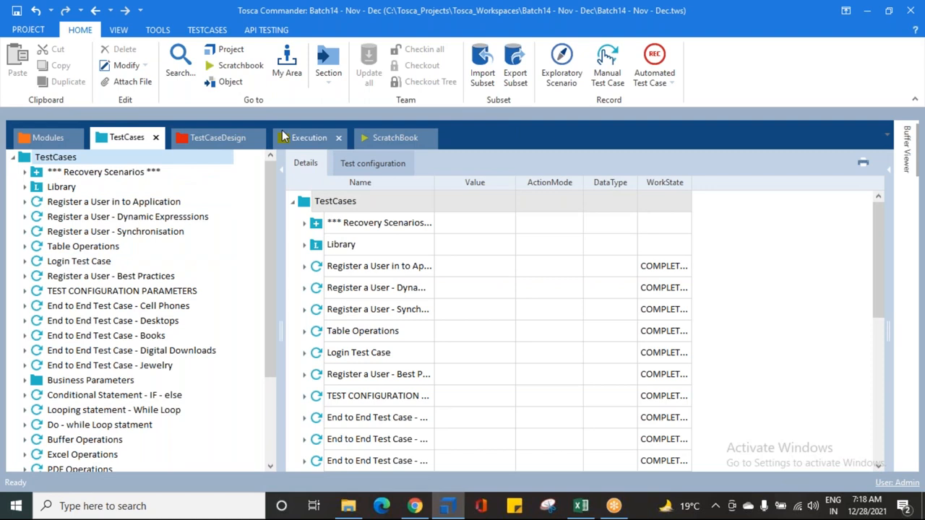
# Step: Add the test case "File Operations" to the Dec 28th Run folder as an execution list named "6. Fie Operations"
pyautogui.scroll(-3, 104, 369)
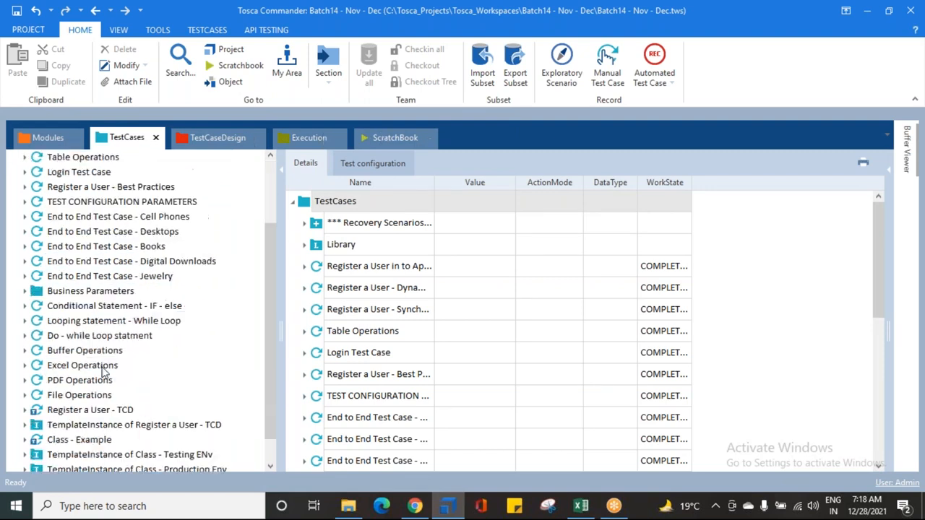
pyautogui.moveTo(39, 367); pyautogui.dragTo(75, 172)
pyautogui.click(99, 188)
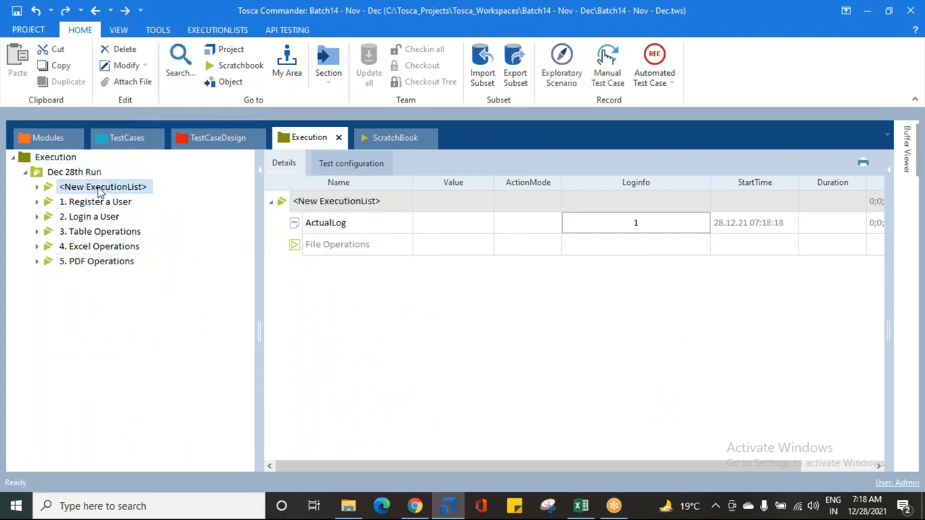
pyautogui.click(108, 188)
pyautogui.write('6. Fie Ope')
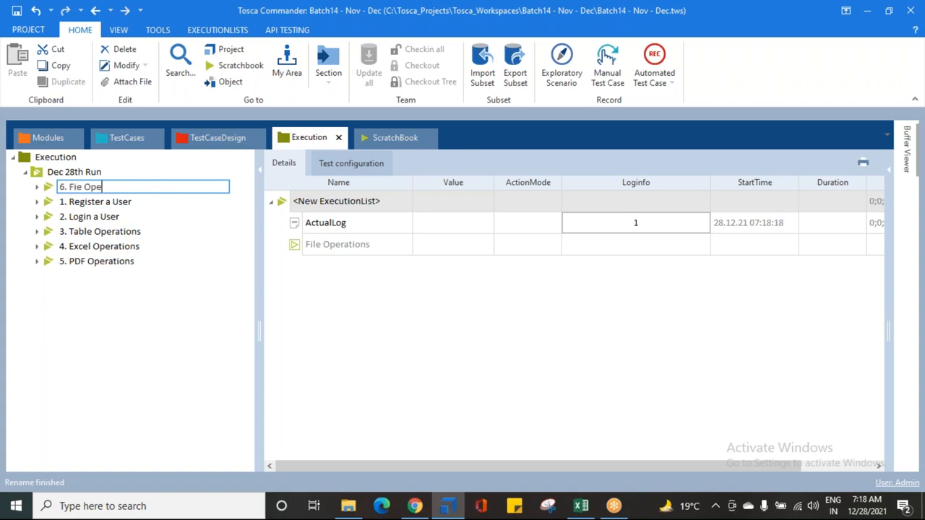
pyautogui.write('rations')
pyautogui.press('Return')
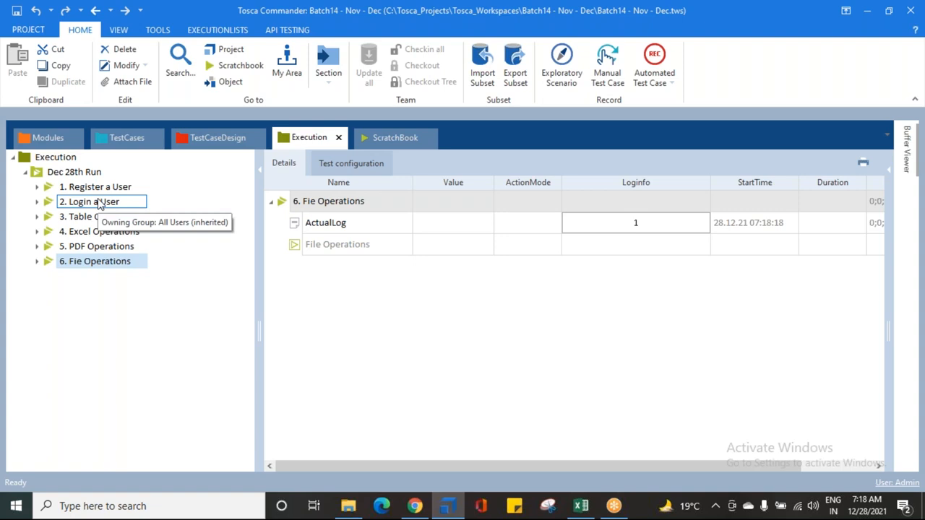
# Step: Inspect the actions for the "1. Register a User" list and trace its "Register a User - Best Practices" entry to the linked test case
pyautogui.rightClick(93, 189)
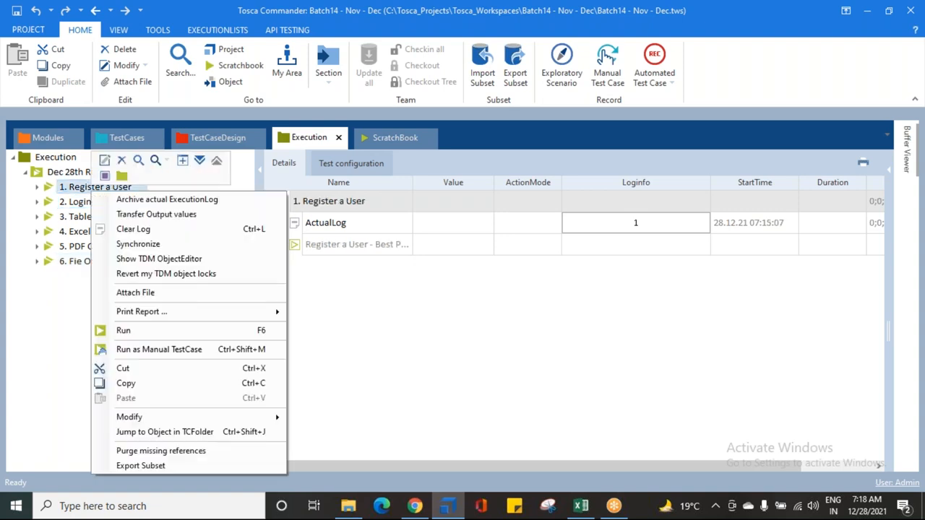
pyautogui.click(38, 327)
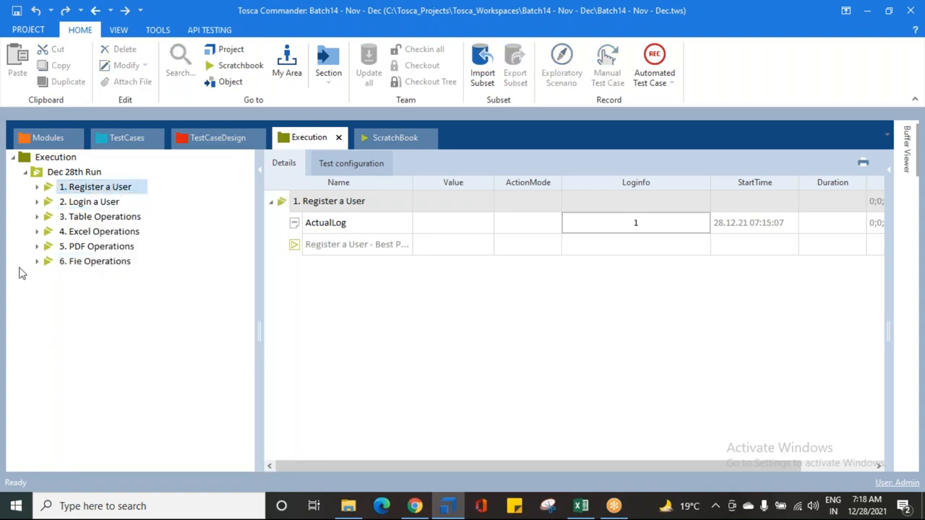
pyautogui.click(38, 186)
pyautogui.click(96, 216)
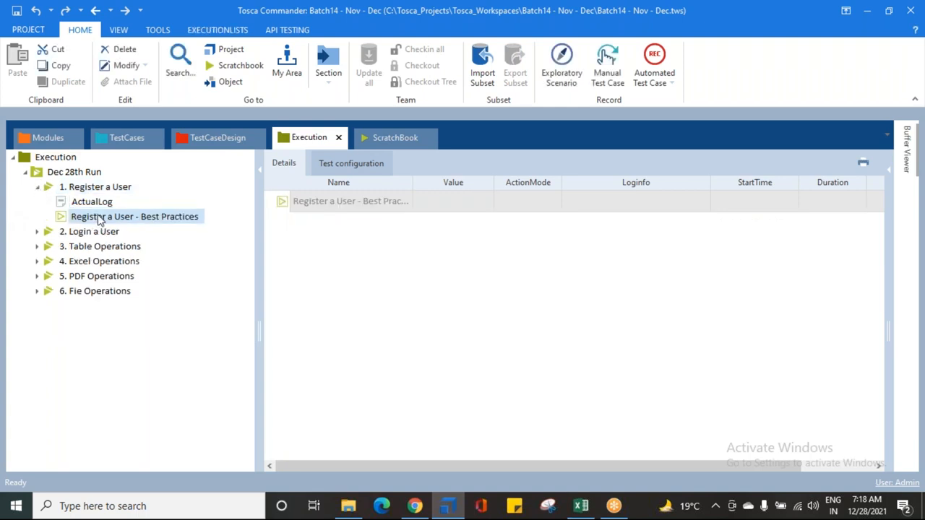
pyautogui.rightClick(100, 221)
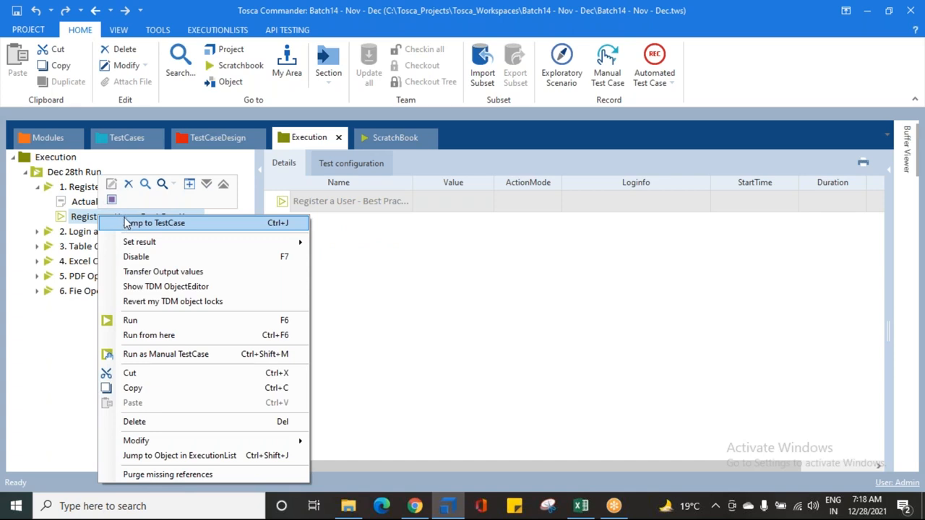
pyautogui.click(147, 223)
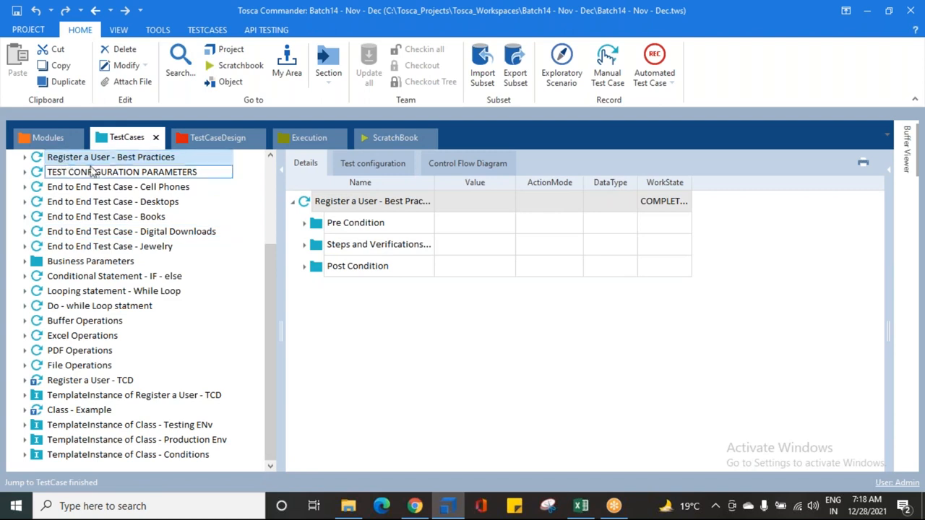
pyautogui.click(282, 144)
pyautogui.click(37, 186)
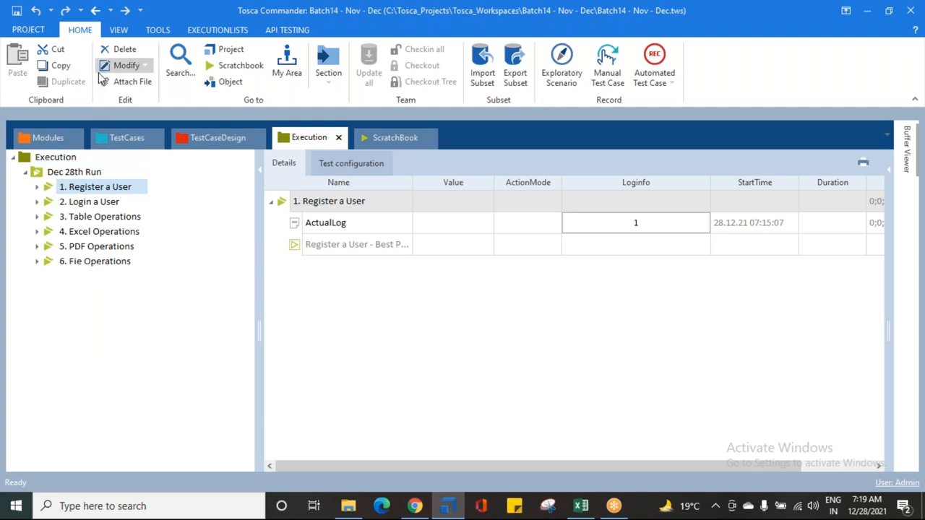
pyautogui.click(122, 138)
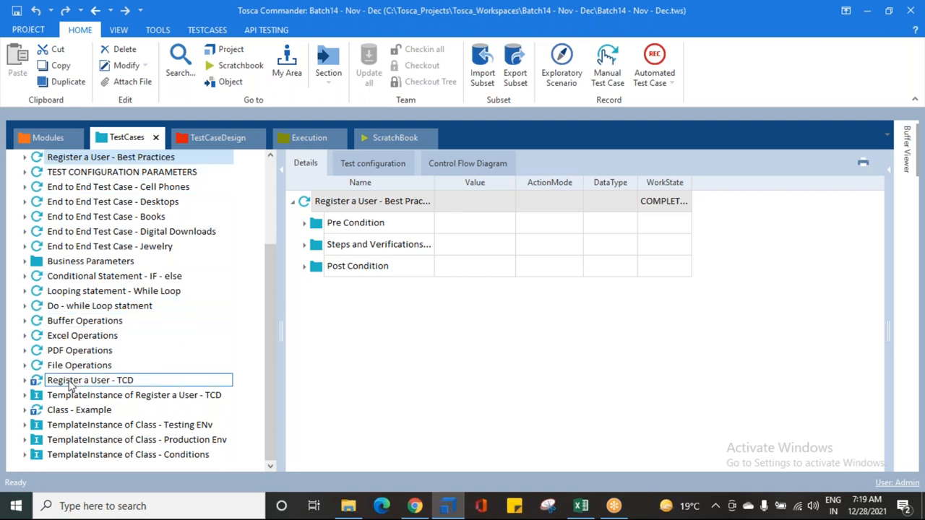
# Step: Examine the "Register a User - TCD" template and the test cases inside its template instance
pyautogui.click(25, 381)
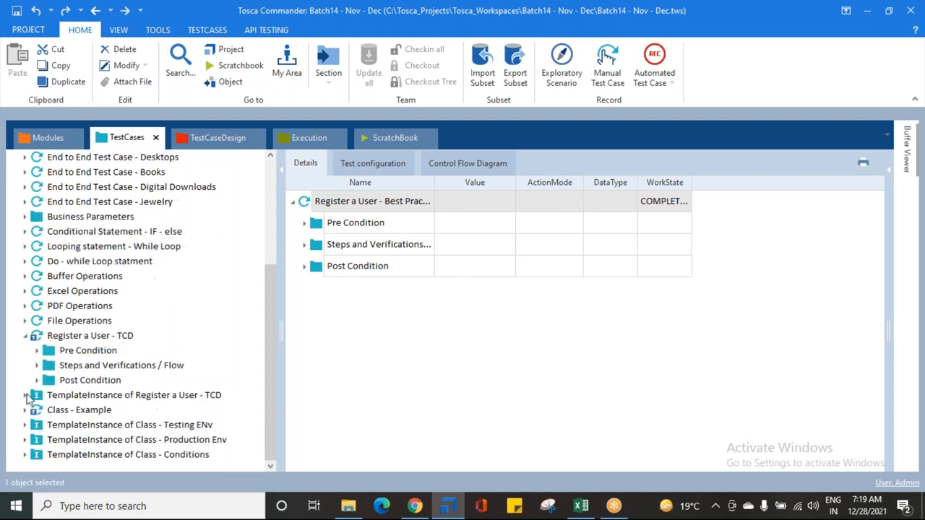
pyautogui.click(24, 395)
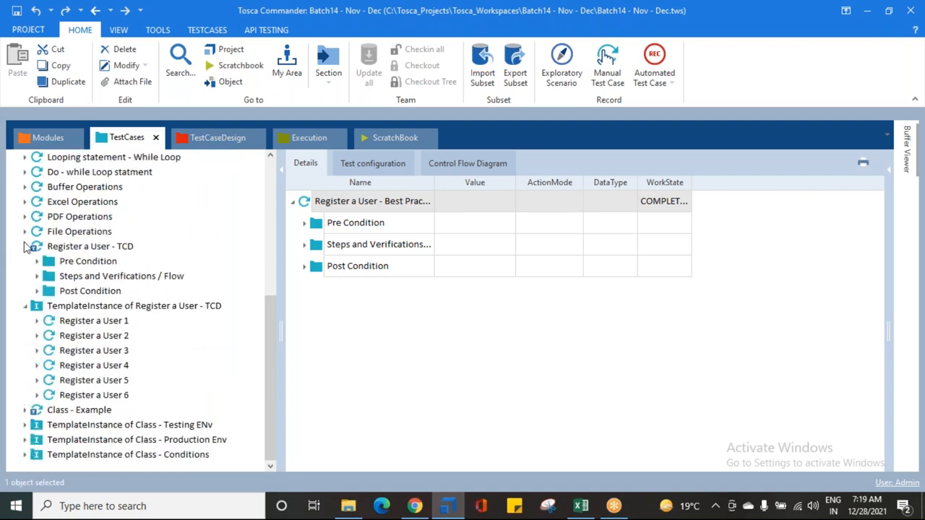
pyautogui.click(40, 247)
pyautogui.click(38, 307)
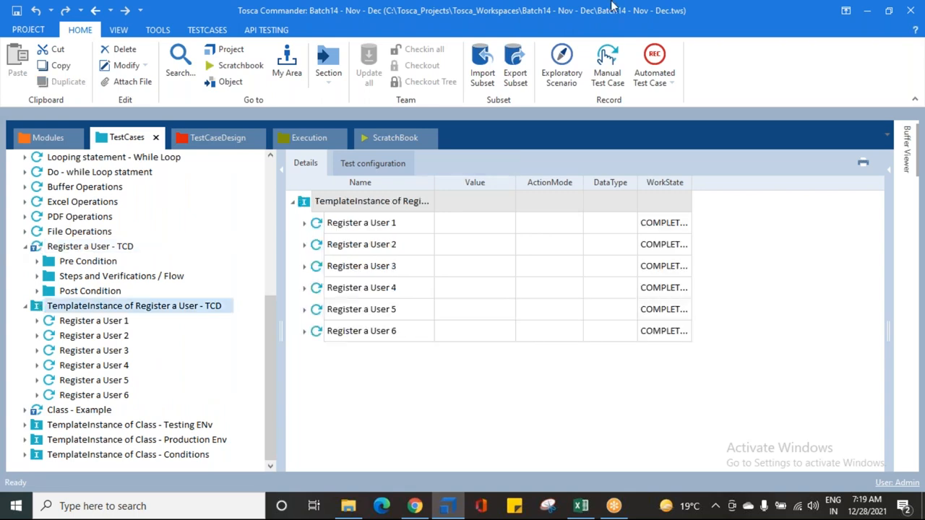
pyautogui.click(639, 15)
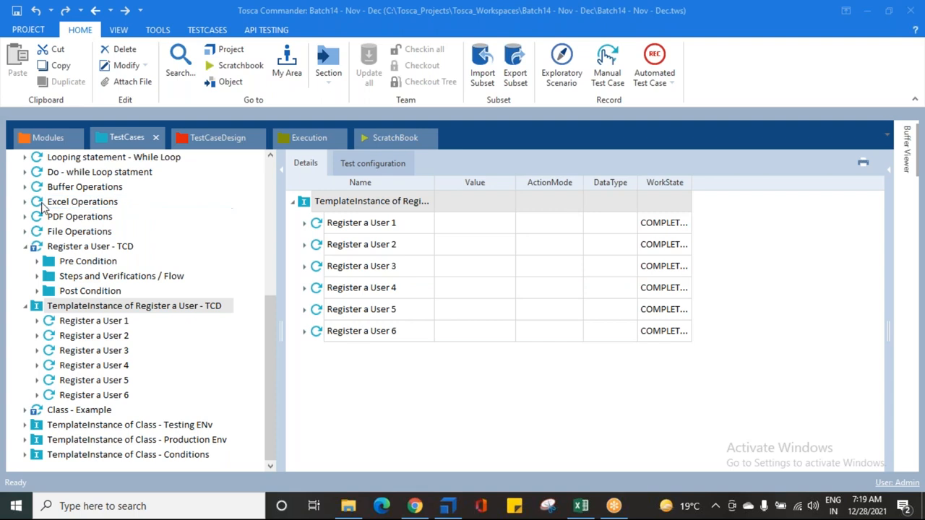
pyautogui.click(29, 249)
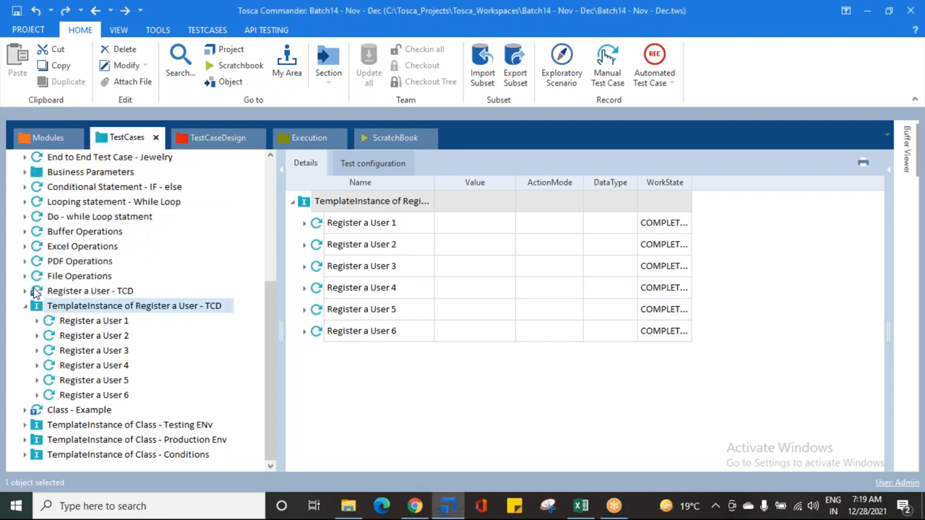
pyautogui.click(71, 291)
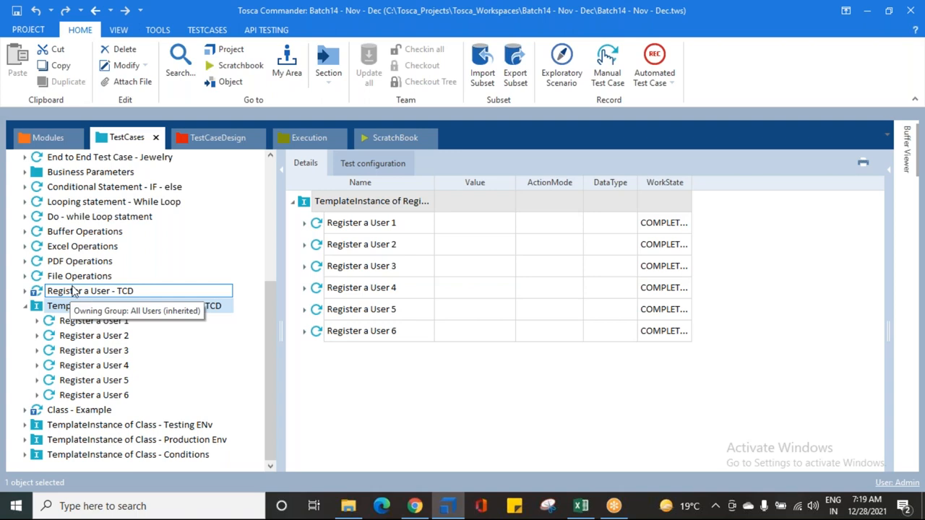
pyautogui.click(57, 306)
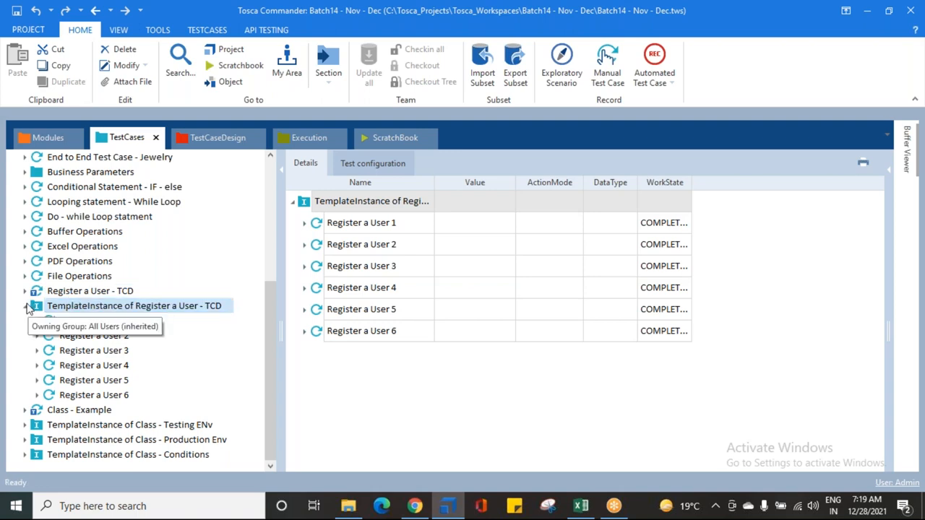
# Step: Add "TemplateInstance of Register a User - TCD" to the Dec 28th Run folder as an execution list named "7. Instance Test Cases"
pyautogui.click(29, 307)
pyautogui.moveTo(36, 394); pyautogui.dragTo(69, 177)
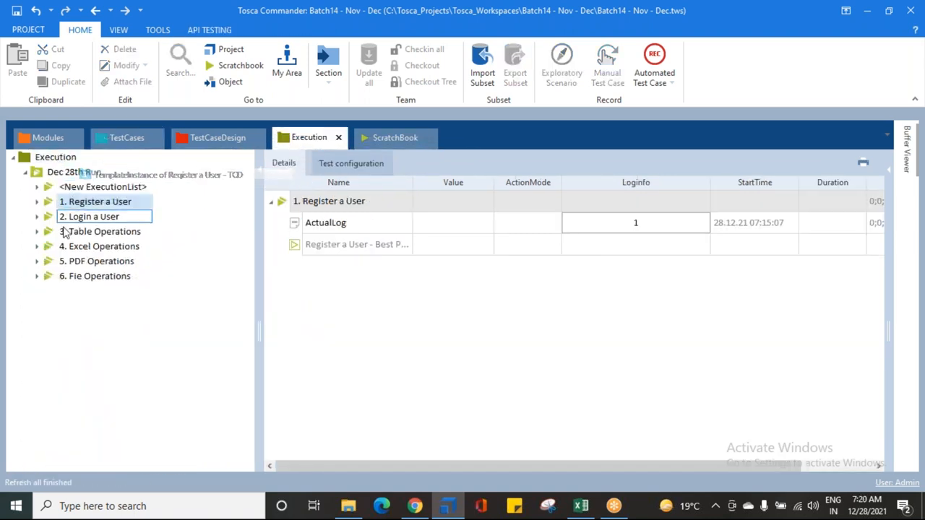
pyautogui.click(75, 190)
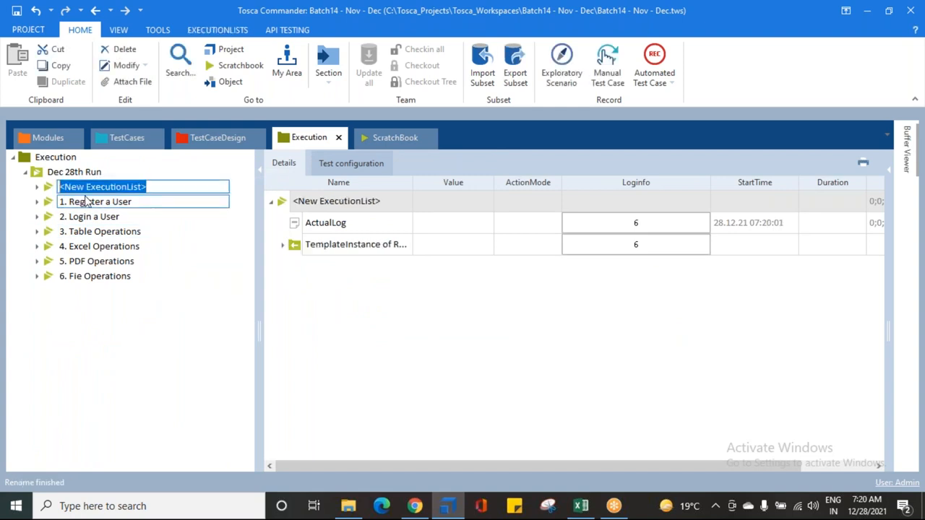
pyautogui.write('t')
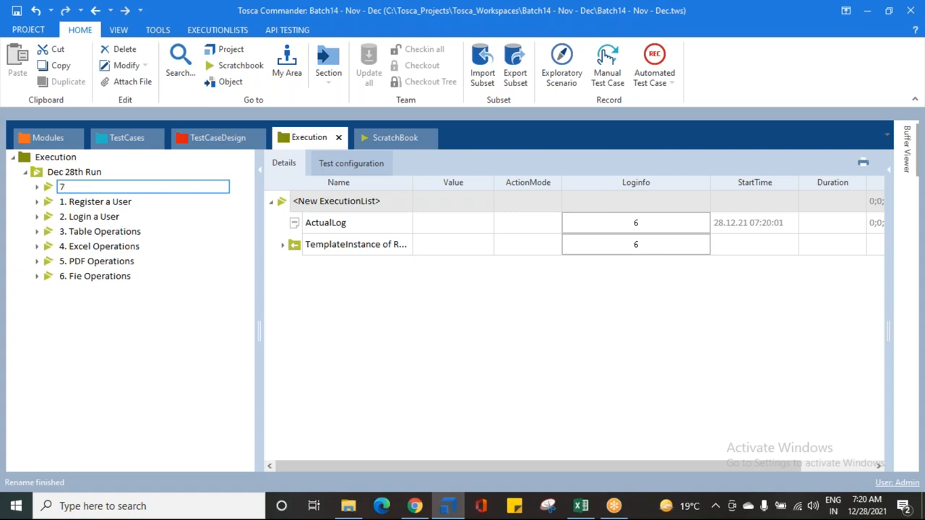
pyautogui.write('. Instance Test Cases')
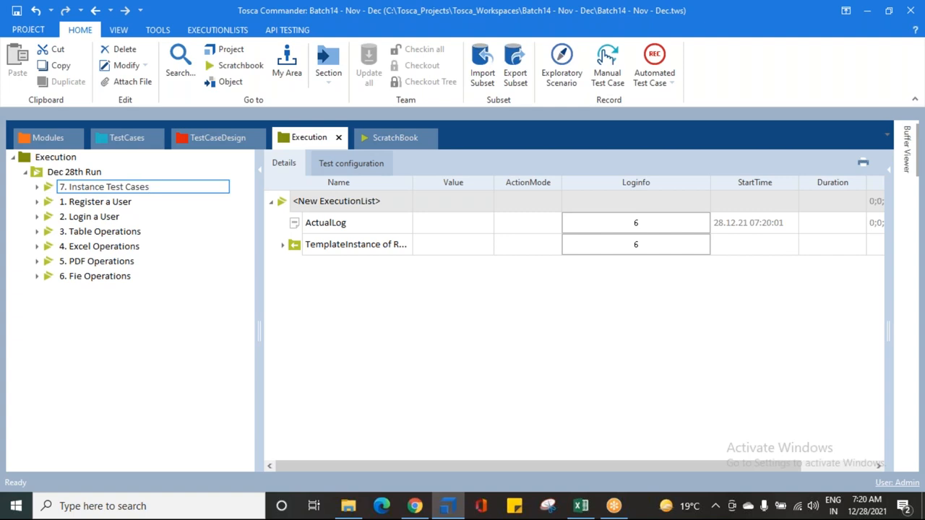
pyautogui.press('Return')
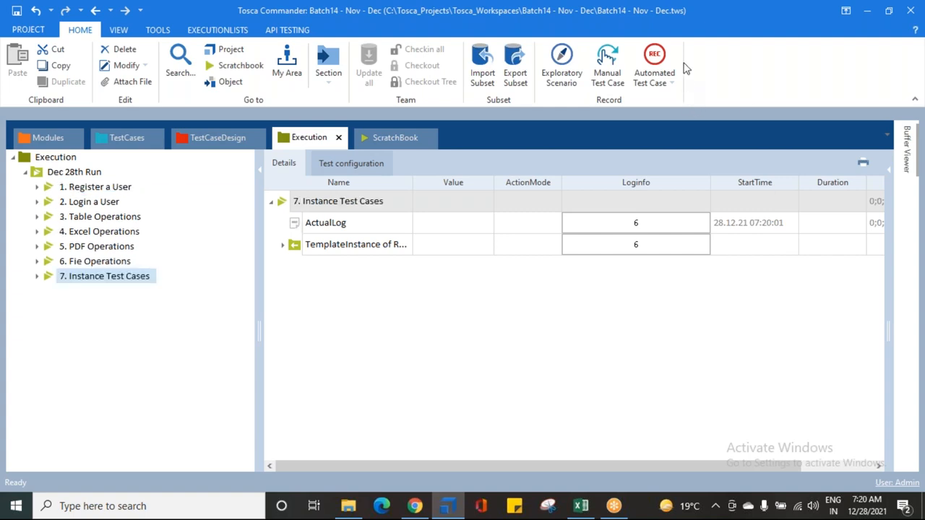
# Step: Inspect the individual Register a User entries inside the "7. Instance Test Cases" list
pyautogui.click(38, 278)
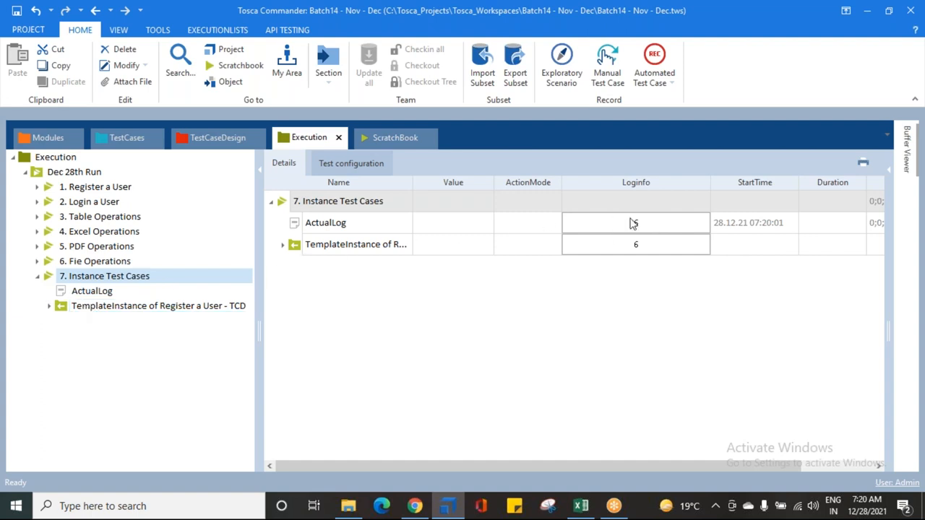
pyautogui.click(49, 307)
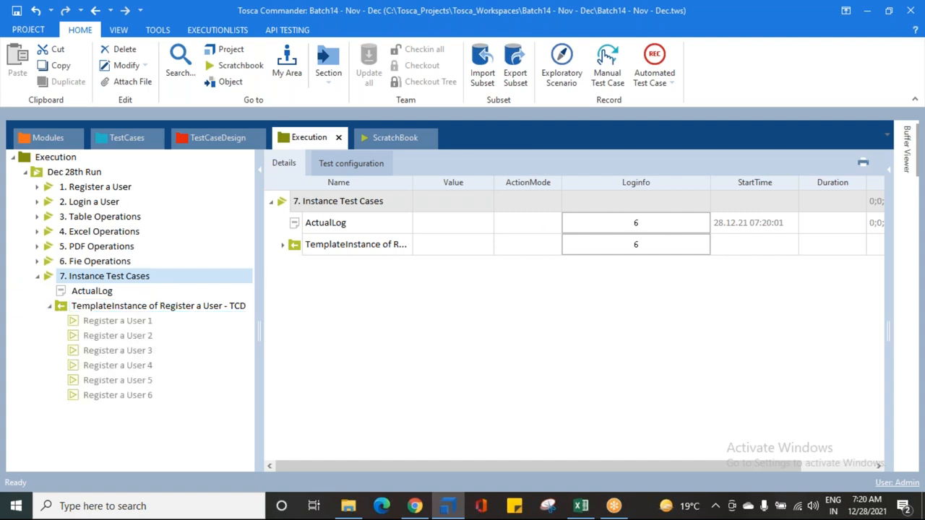
pyautogui.click(106, 324)
pyautogui.click(108, 335)
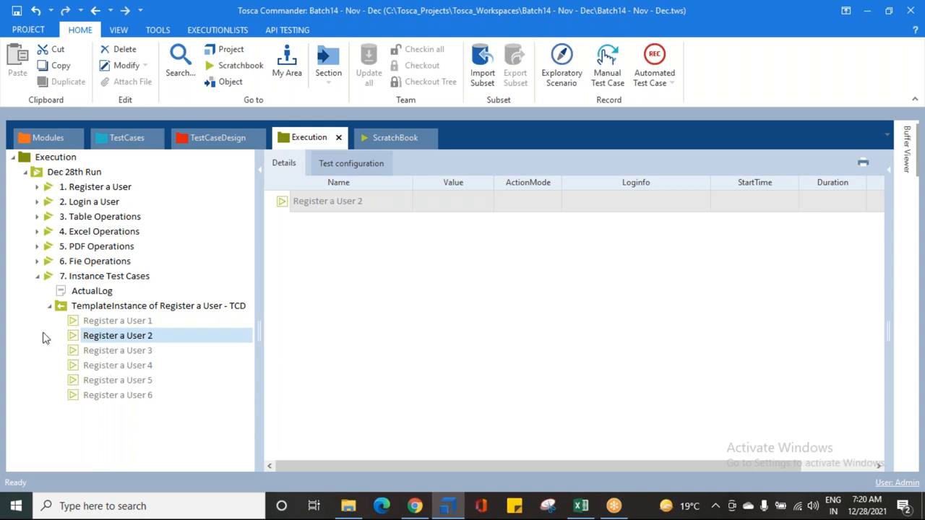
# Step: Trace the template instance entry in "7. Instance Test Cases" to its linked test case object and return to the execution lists
pyautogui.click(50, 306)
pyautogui.rightClick(95, 312)
pyautogui.click(148, 231)
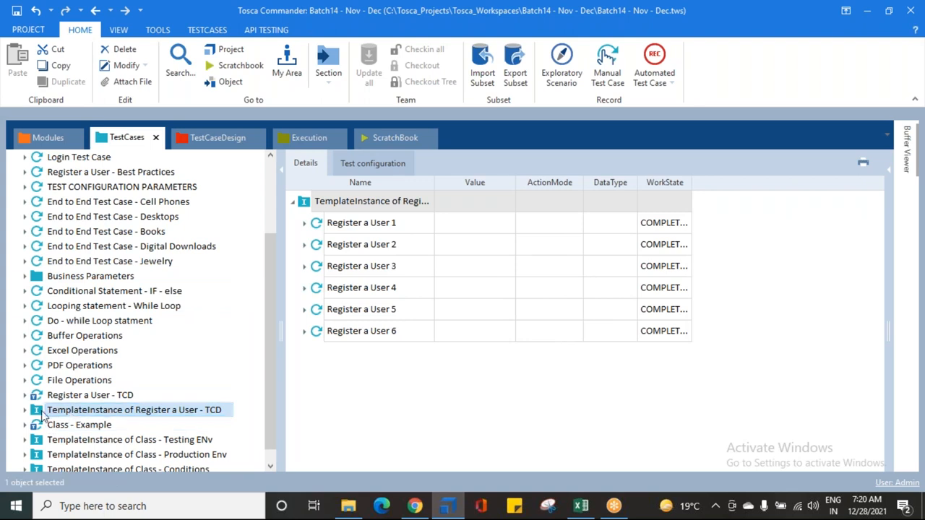
pyautogui.click(287, 137)
pyautogui.click(37, 278)
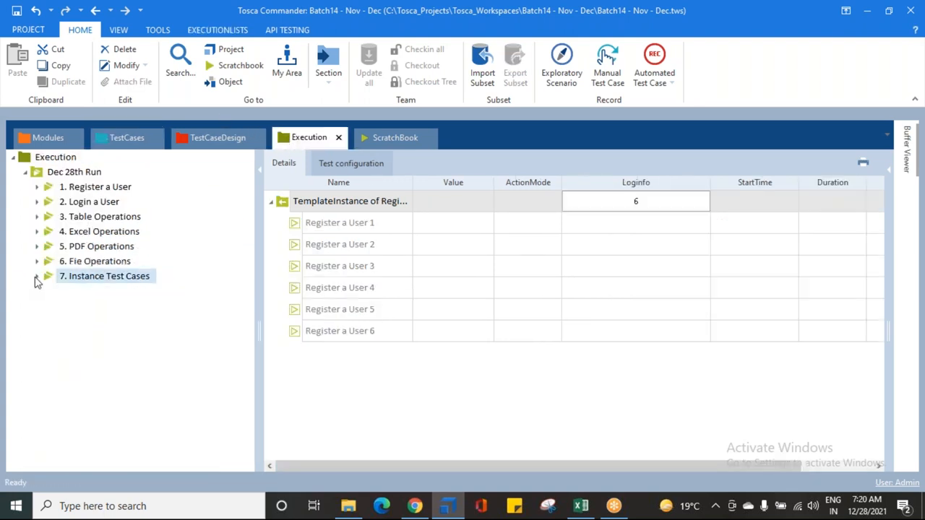
# Step: Show the details of the Dec 28th Run folder with its execution lists collapsed for an overview
pyautogui.click(61, 172)
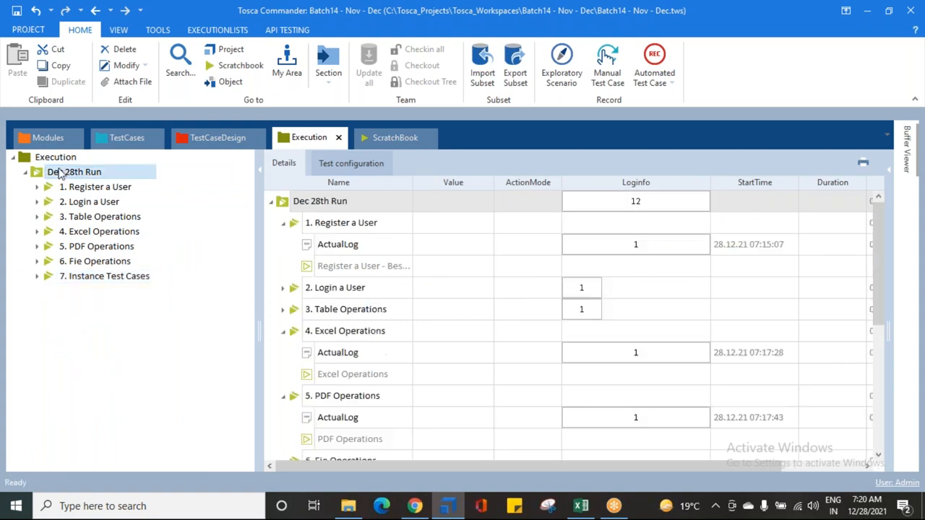
pyautogui.click(282, 223)
pyautogui.click(282, 288)
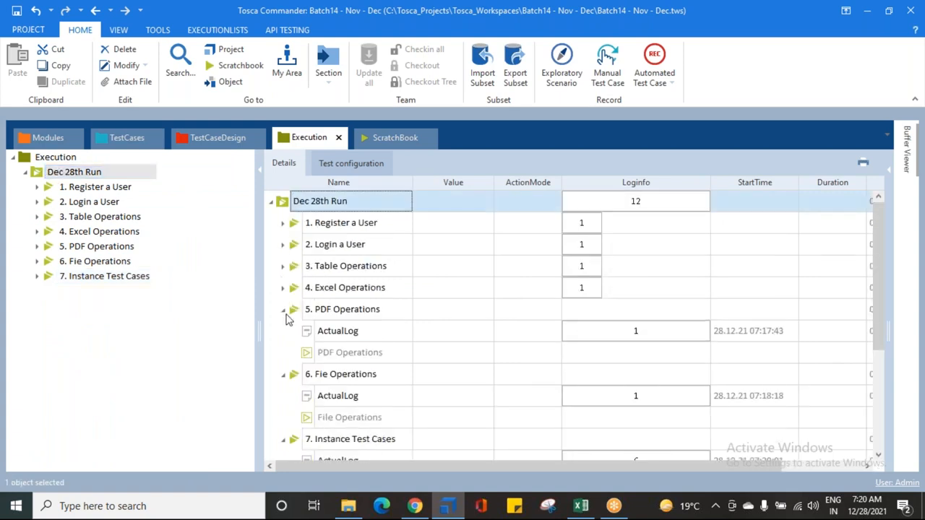
pyautogui.click(284, 311)
pyautogui.click(283, 332)
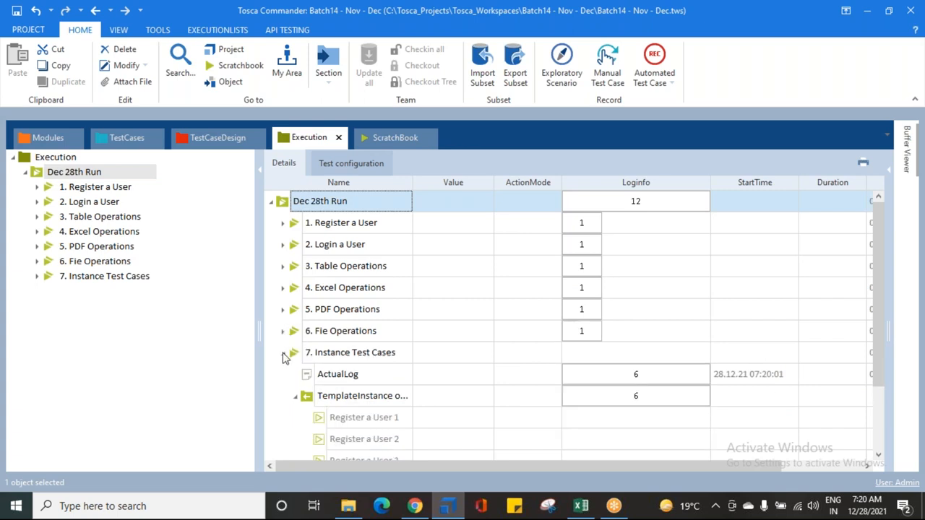
pyautogui.click(282, 353)
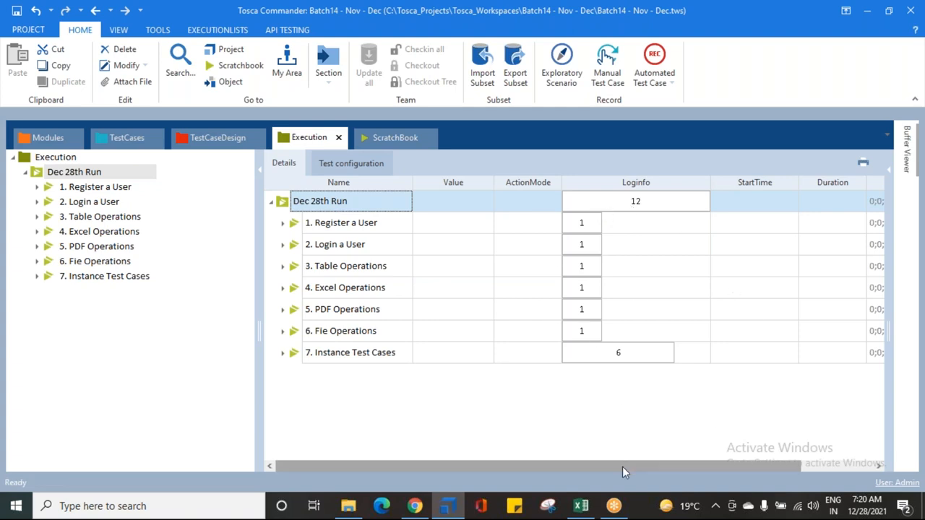
# Step: Review the log columns of the Dec 28th Run overview and the entries of "1. Register a User" and "7. Instance Test Cases"
pyautogui.moveTo(622, 466); pyautogui.dragTo(696, 466)
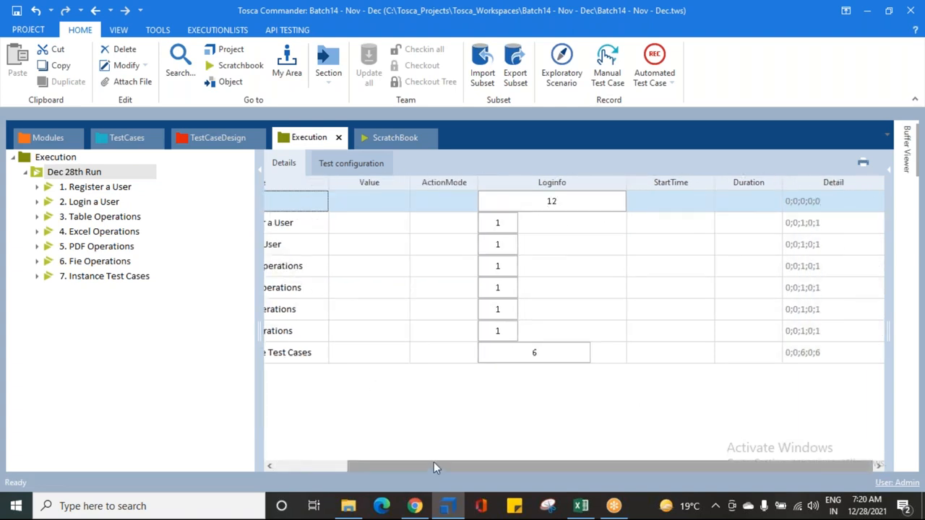
pyautogui.moveTo(414, 468); pyautogui.dragTo(347, 466)
pyautogui.click(274, 223)
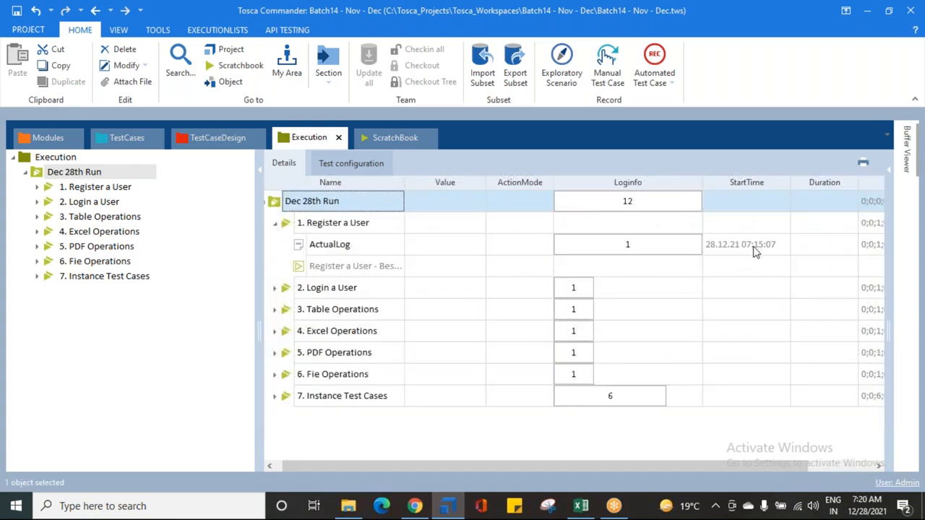
pyautogui.click(275, 223)
pyautogui.click(275, 353)
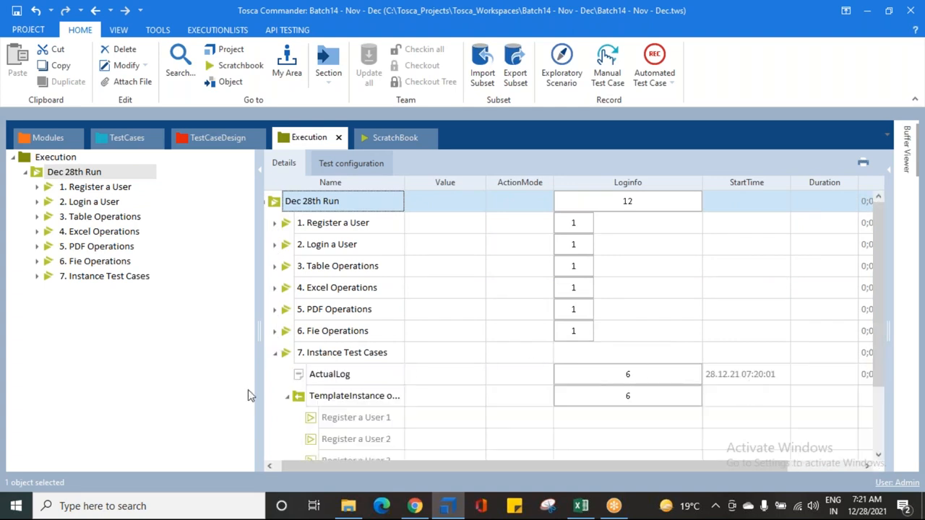
pyautogui.click(275, 353)
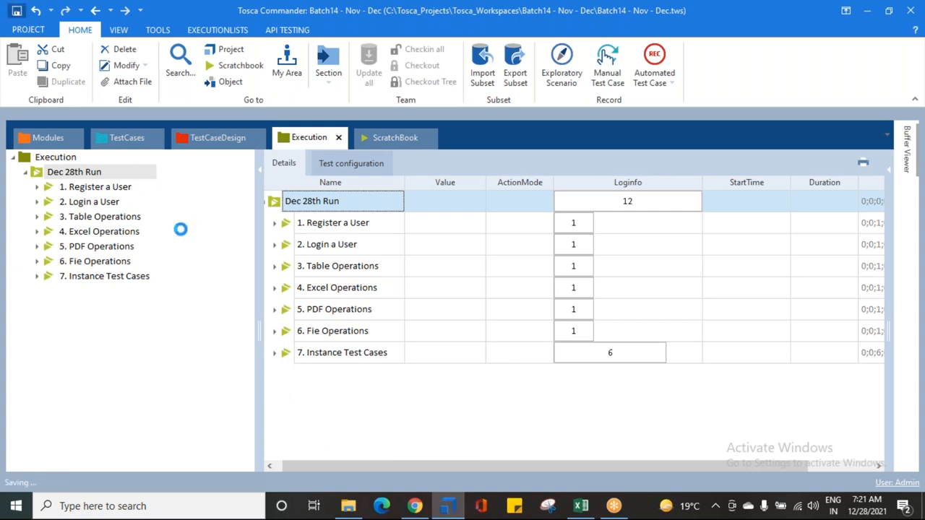
# Step: Close the open Chrome window, run the "1. Register a User" execution list and minimize the File Explorer window
pyautogui.click(414, 506)
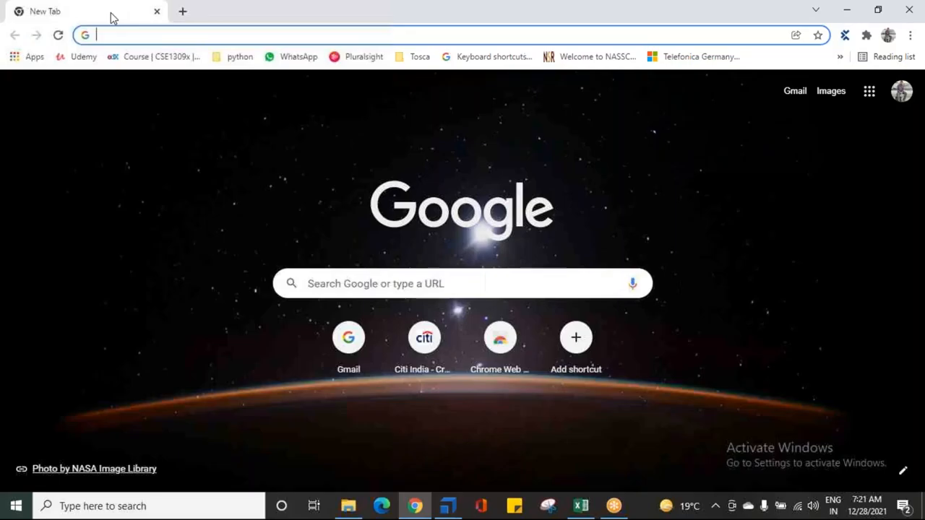
pyautogui.click(157, 11)
pyautogui.click(91, 189)
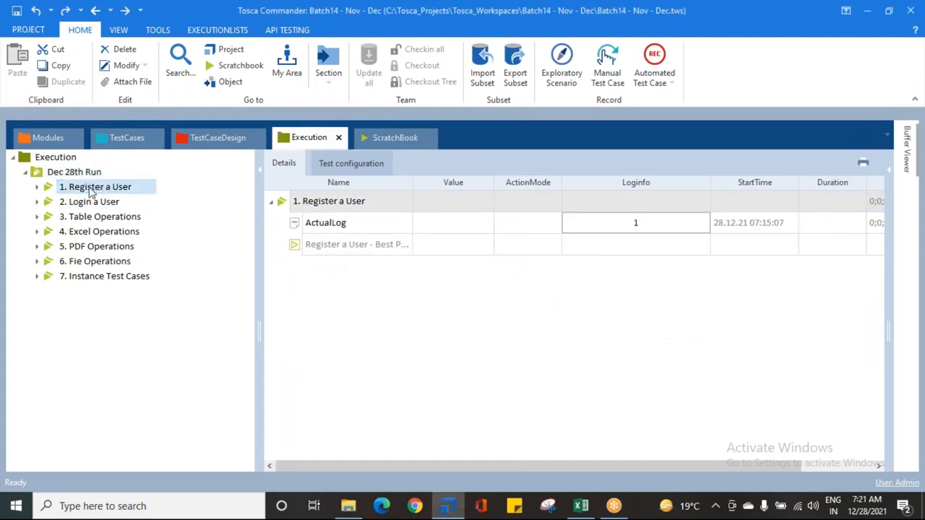
pyautogui.rightClick(91, 190)
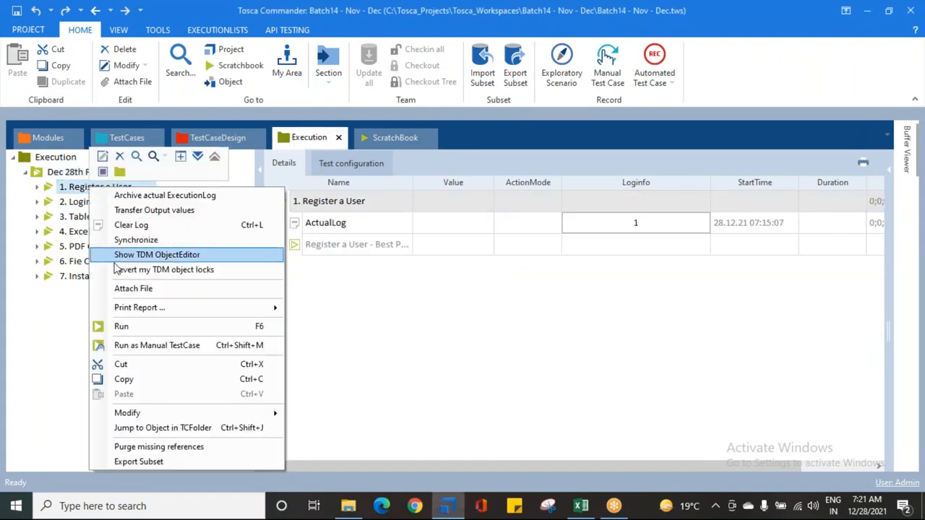
pyautogui.click(121, 326)
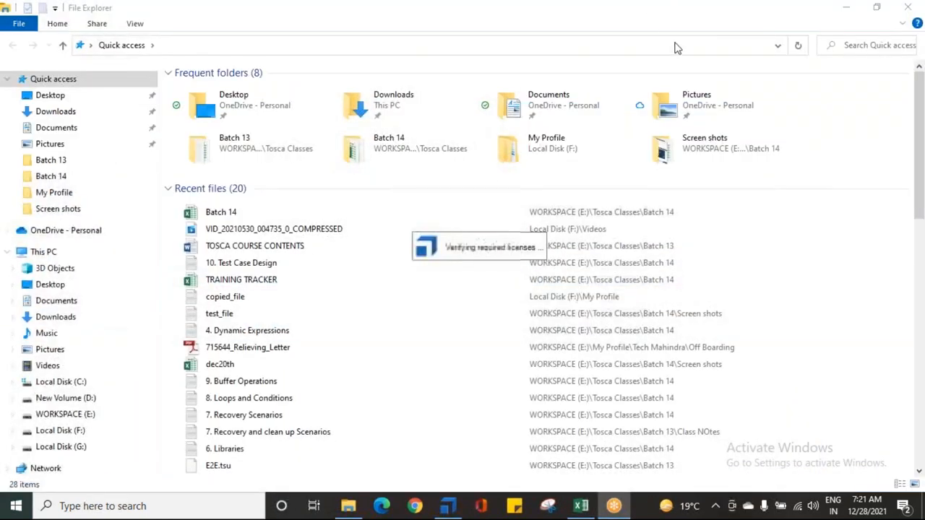
pyautogui.click(845, 7)
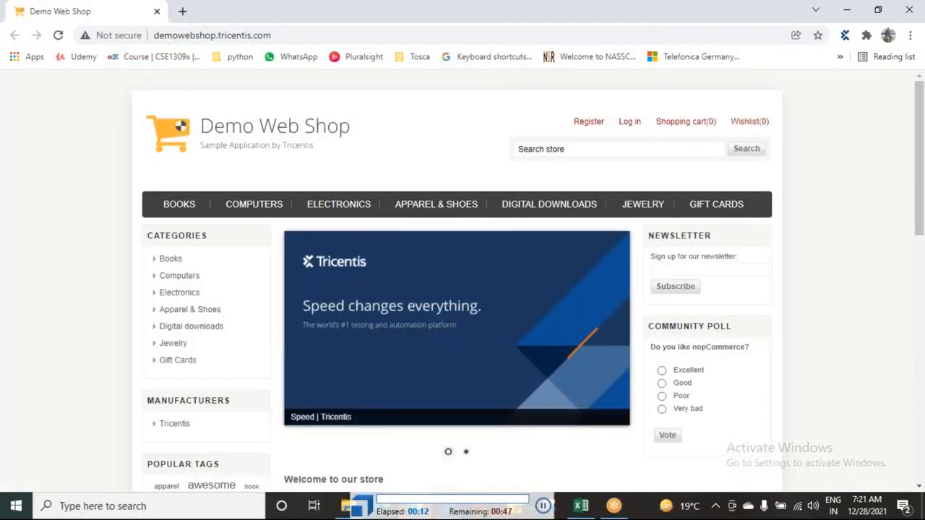
pyautogui.click(587, 126)
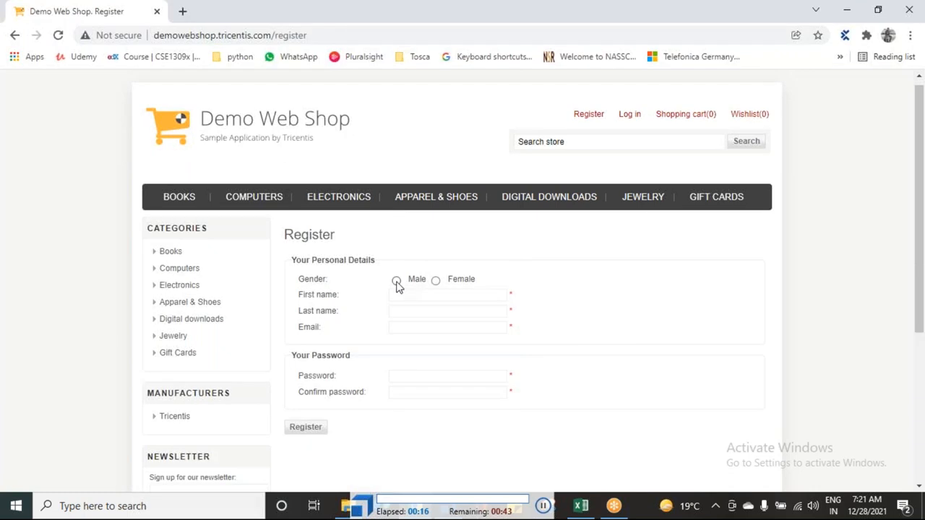
pyautogui.click(396, 280)
pyautogui.click(447, 280)
pyautogui.write('Abllzpht')
pyautogui.click(447, 280)
pyautogui.write('Hagguoew')
pyautogui.click(447, 280)
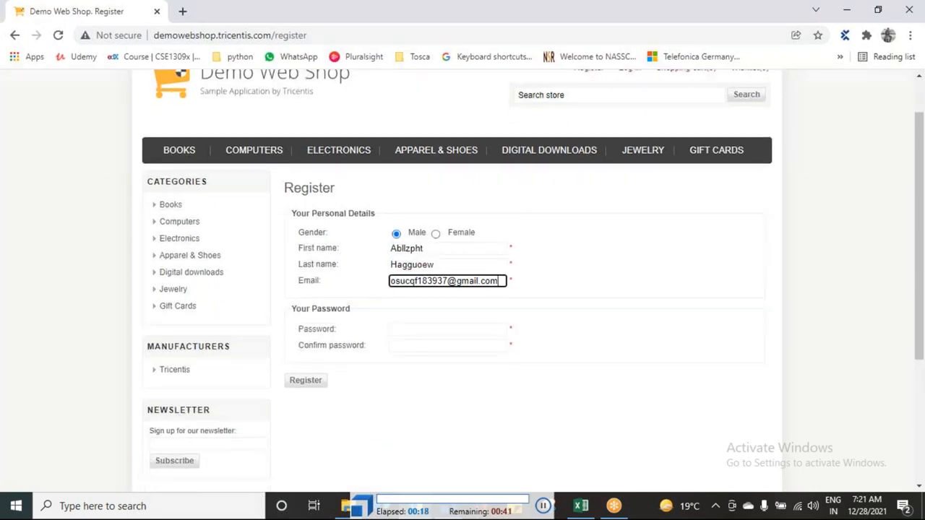
pyautogui.click(448, 280)
pyautogui.click(306, 284)
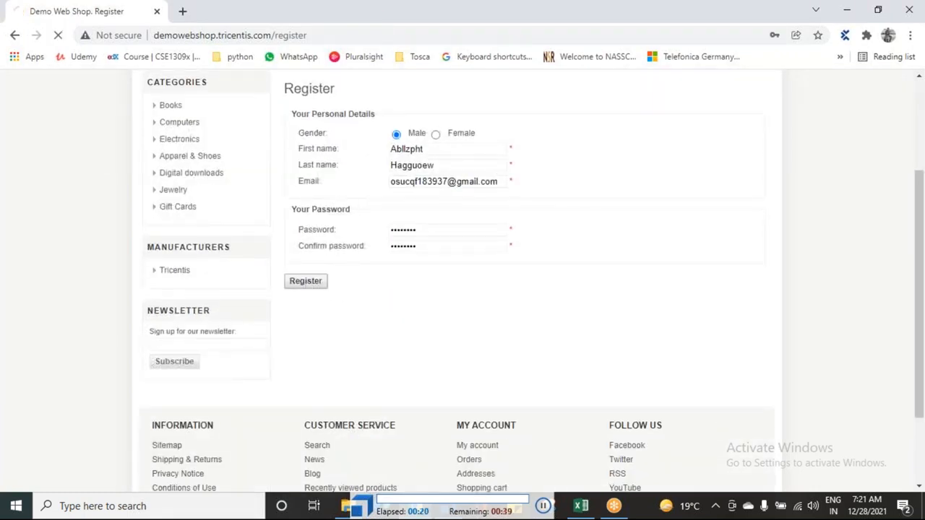
pyautogui.click(307, 282)
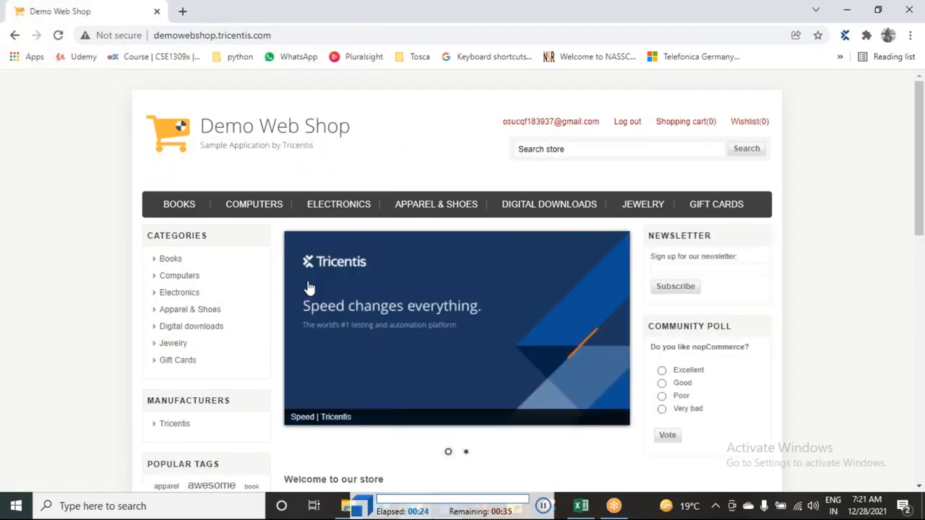
pyautogui.click(625, 125)
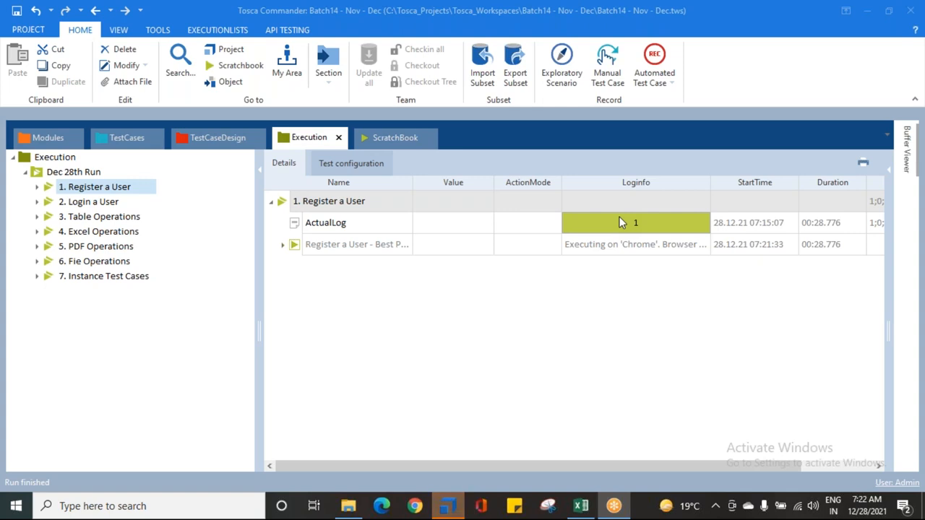
# Step: Check the Dec 28th Run overview, then expand the 28.12.21 07:21:33 log entry of the test case in "1. Register a User"
pyautogui.click(83, 171)
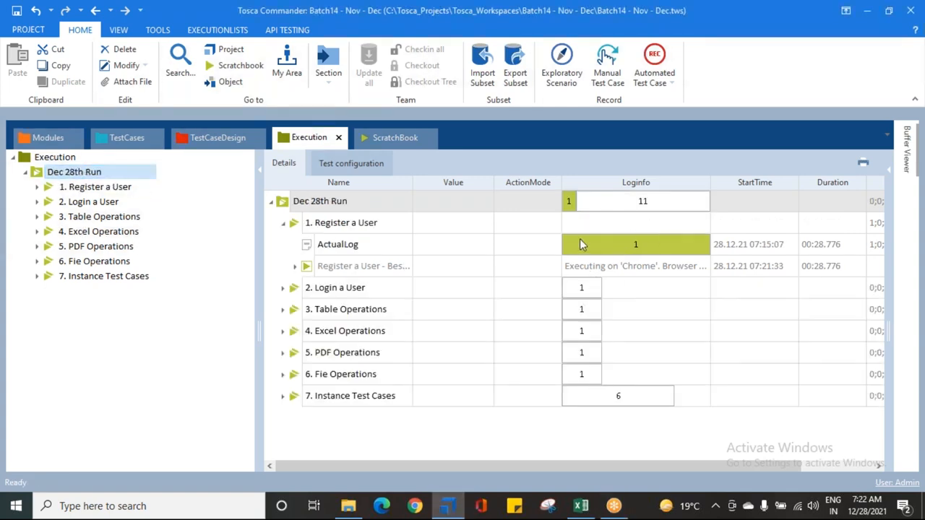
pyautogui.click(60, 189)
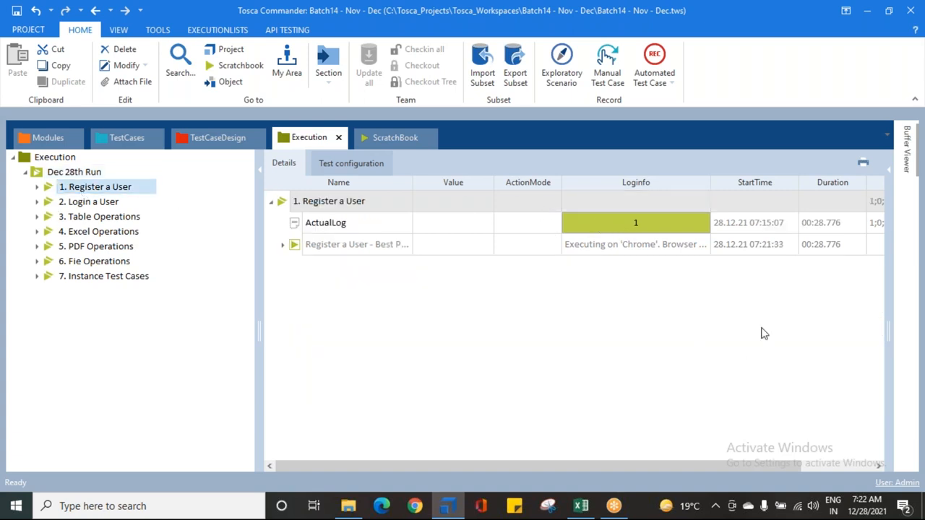
pyautogui.click(319, 247)
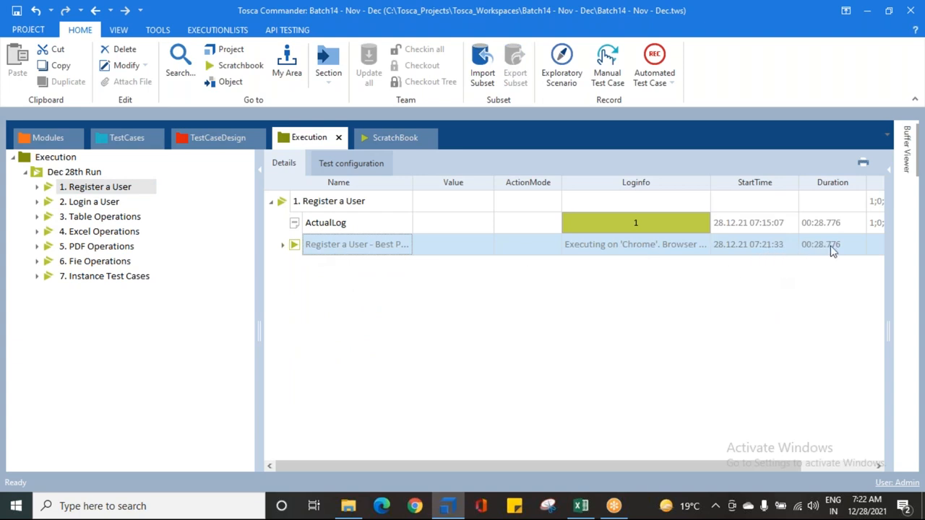
pyautogui.click(282, 244)
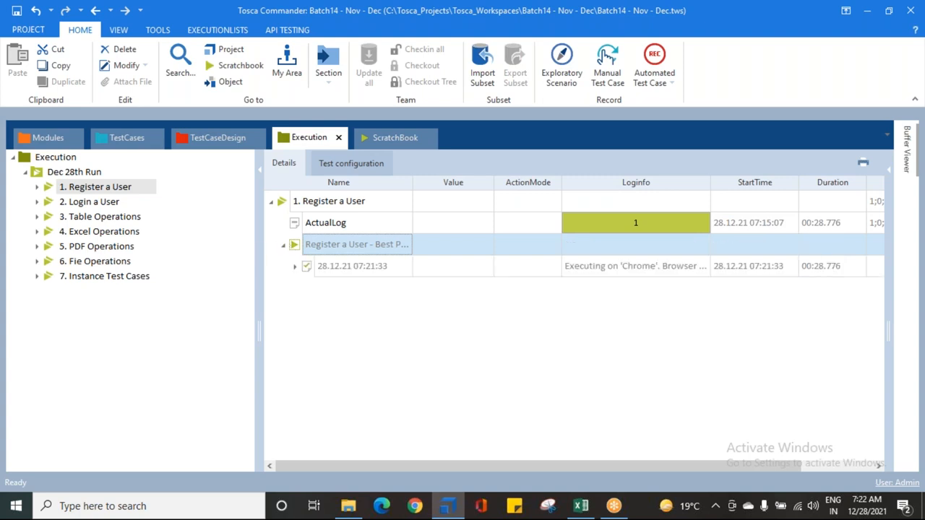
pyautogui.click(328, 266)
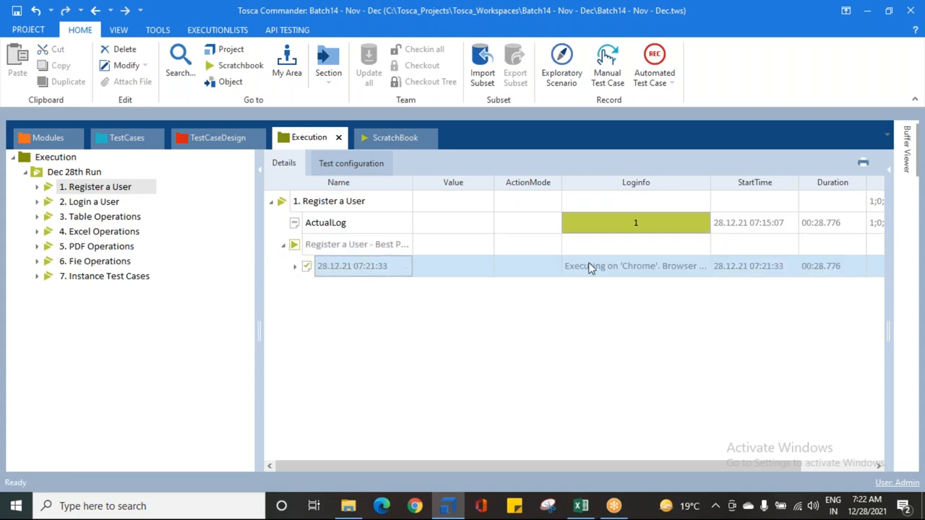
pyautogui.click(294, 267)
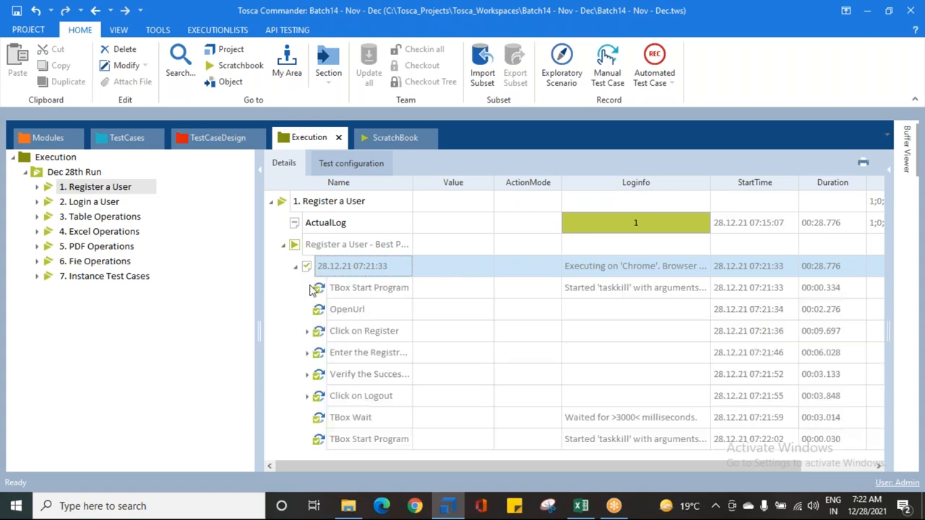
# Step: Examine the logged actions of "Click on Register" and the registration details step, then collapse the 28.12.21 07:21:33 log entry
pyautogui.click(306, 330)
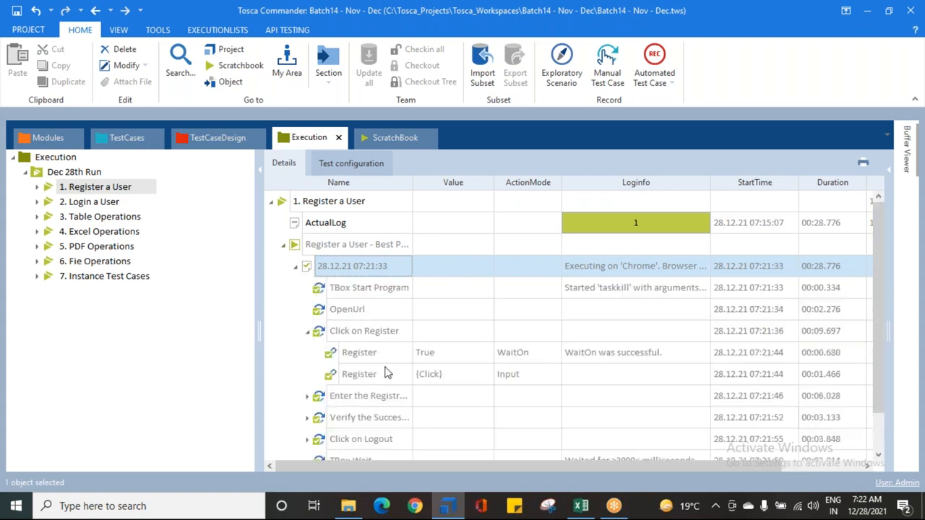
pyautogui.click(306, 396)
pyautogui.scroll(-5, 351, 392)
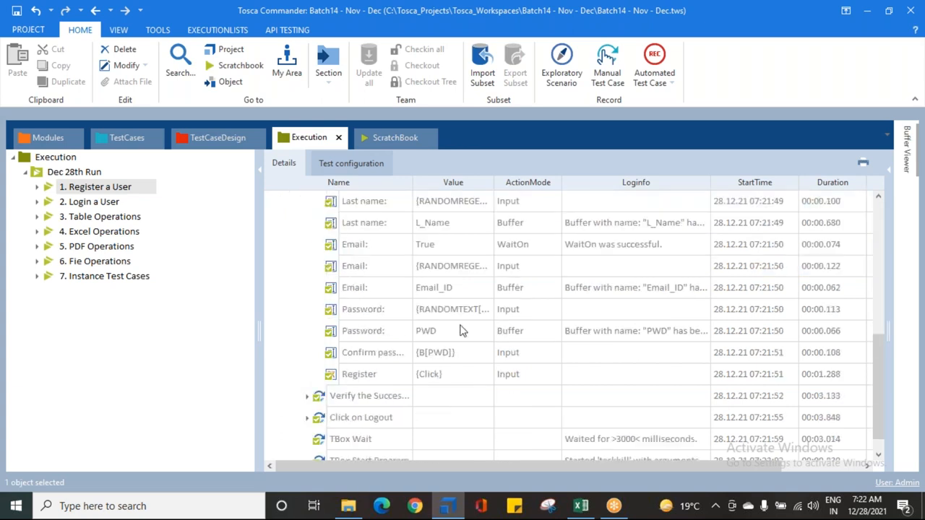
pyautogui.scroll(1, 466, 328)
pyautogui.scroll(1, 440, 318)
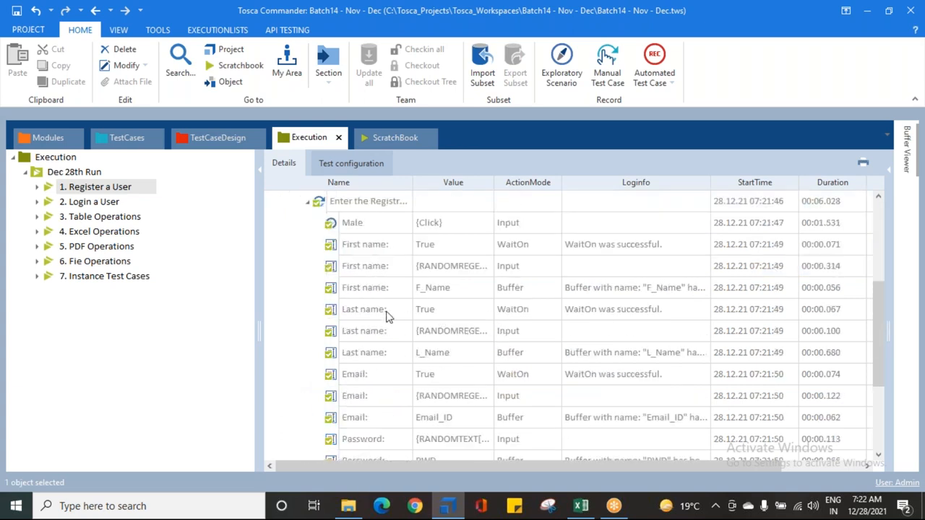
pyautogui.click(307, 203)
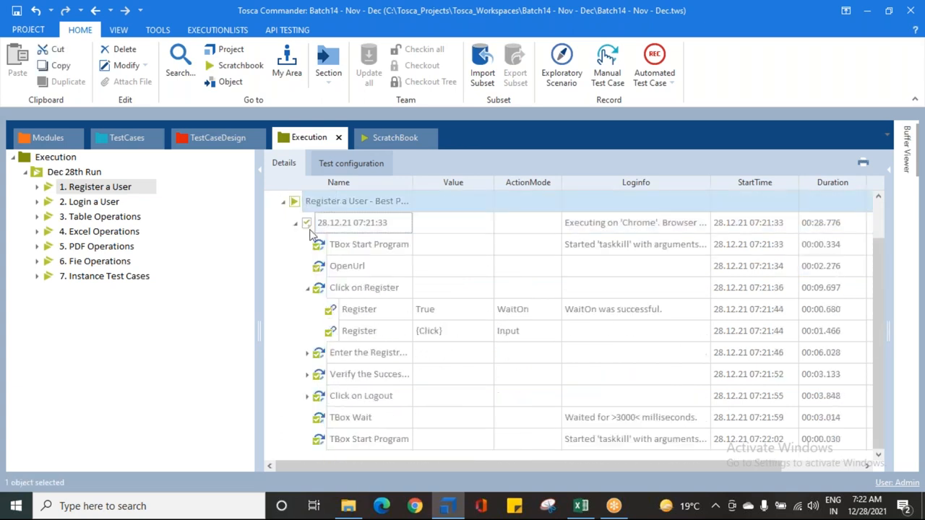
pyautogui.scroll(1, 303, 282)
pyautogui.click(295, 267)
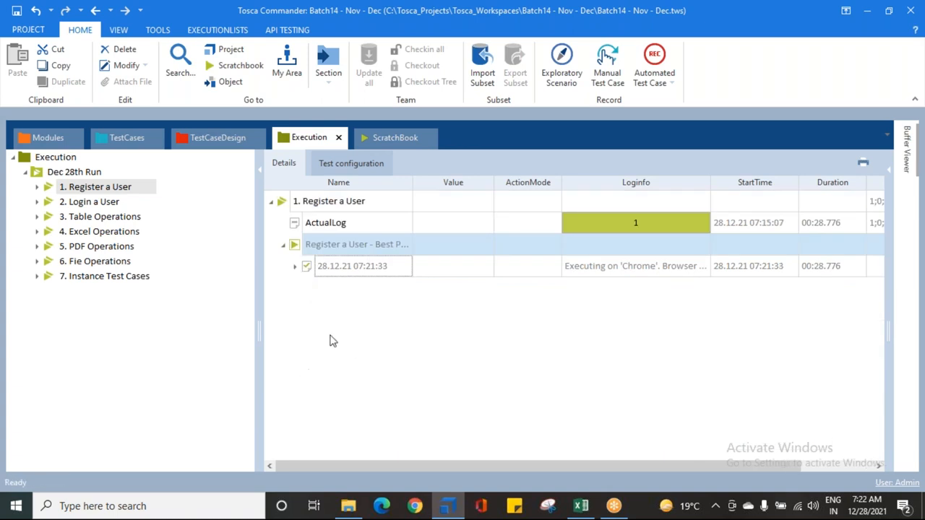
# Step: Run the "1. Register a User" execution list again
pyautogui.click(72, 189)
pyautogui.click(46, 188)
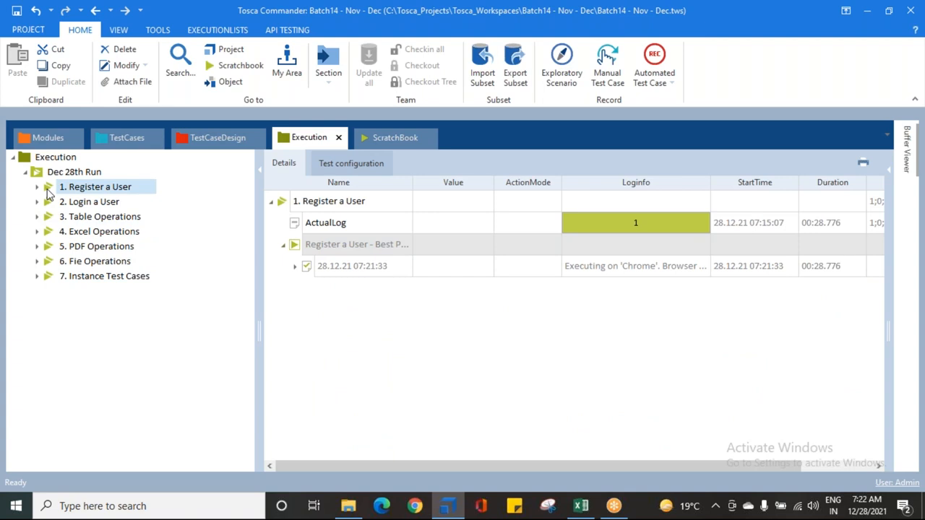
pyautogui.rightClick(50, 188)
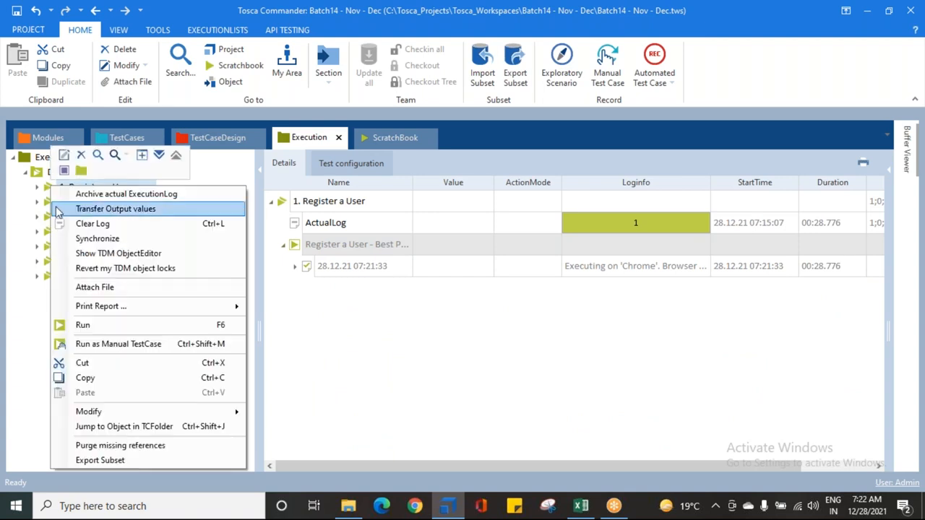
pyautogui.click(83, 325)
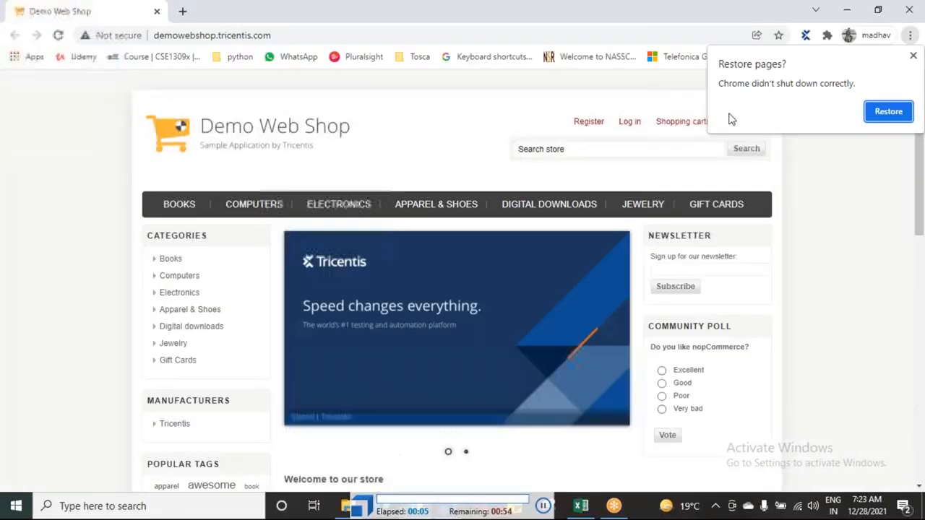
# Step: Register a male customer in the Demo Web Shop with first name, last name, email and password, then continue and log out
pyautogui.click(588, 125)
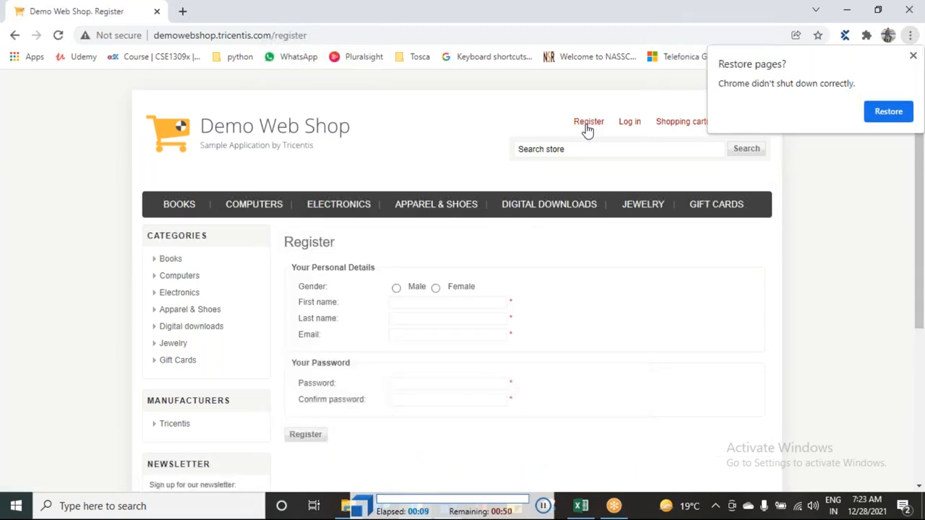
pyautogui.click(395, 282)
pyautogui.click(448, 280)
pyautogui.write('Eargzgzc')
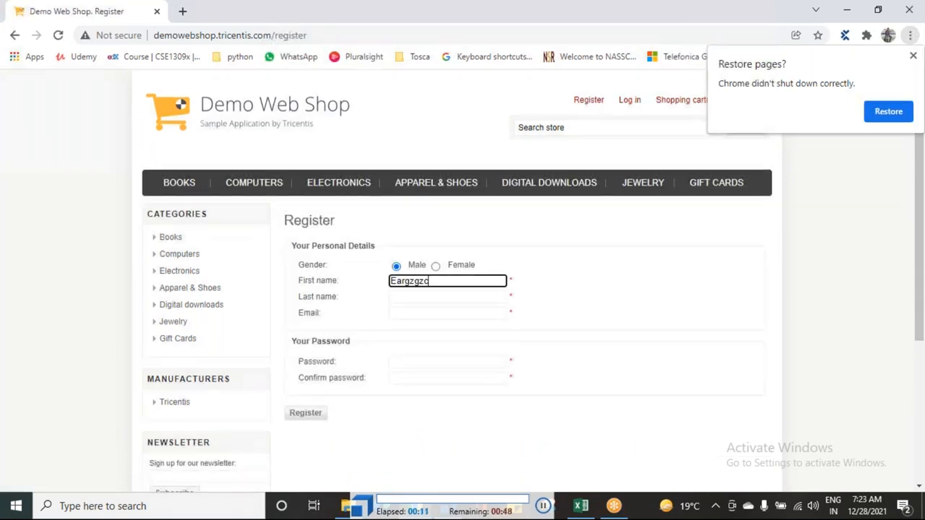
pyautogui.click(448, 281)
pyautogui.write('Qiebpnol')
pyautogui.click(448, 280)
pyautogui.click(448, 281)
pyautogui.click(305, 282)
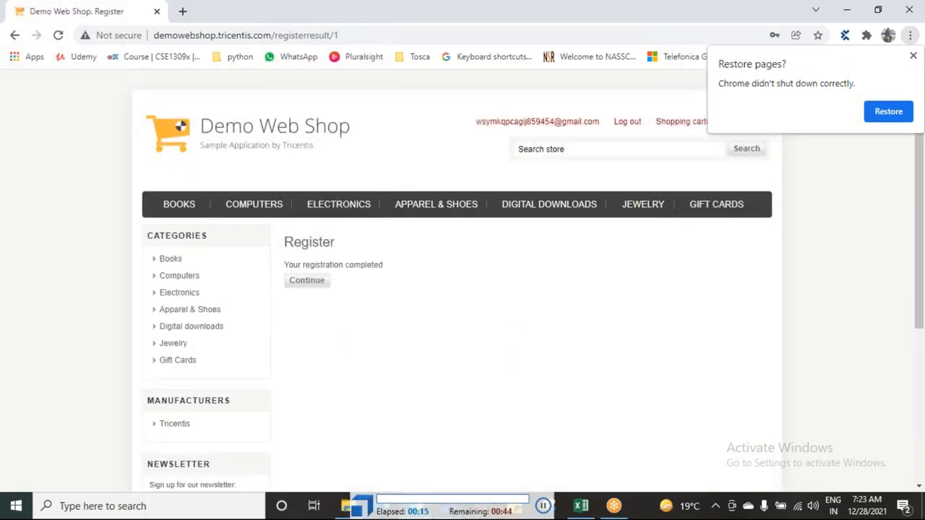
pyautogui.click(307, 284)
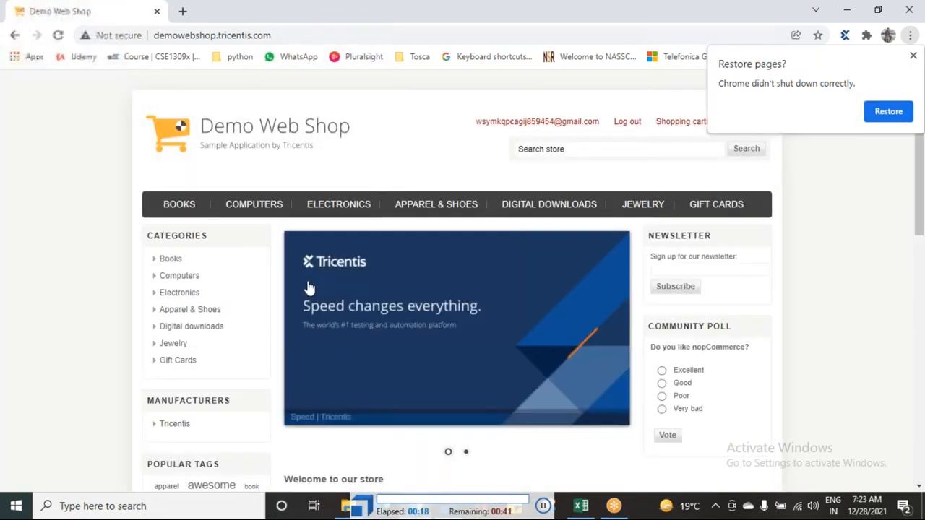
pyautogui.click(626, 123)
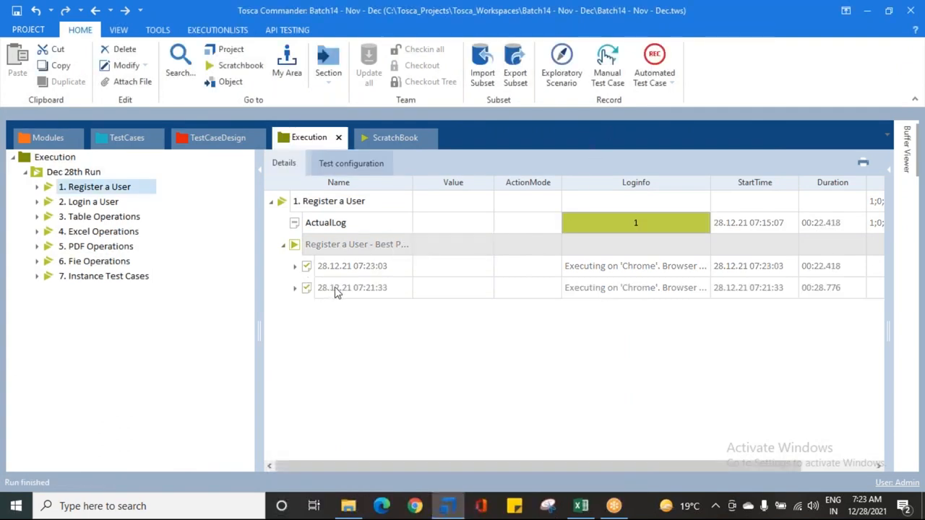
# Step: Compare the 28.12.21 07:21:33 and 28.12.21 07:23:03 log entries under the Register a User test case
pyautogui.click(361, 288)
pyautogui.moveTo(390, 287); pyautogui.dragTo(348, 287)
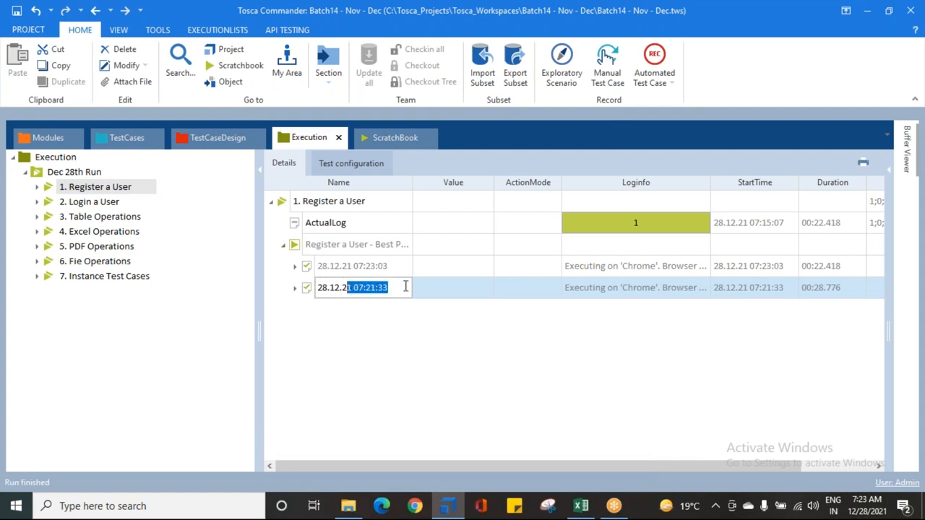
pyautogui.click(394, 267)
pyautogui.moveTo(399, 266); pyautogui.dragTo(340, 266)
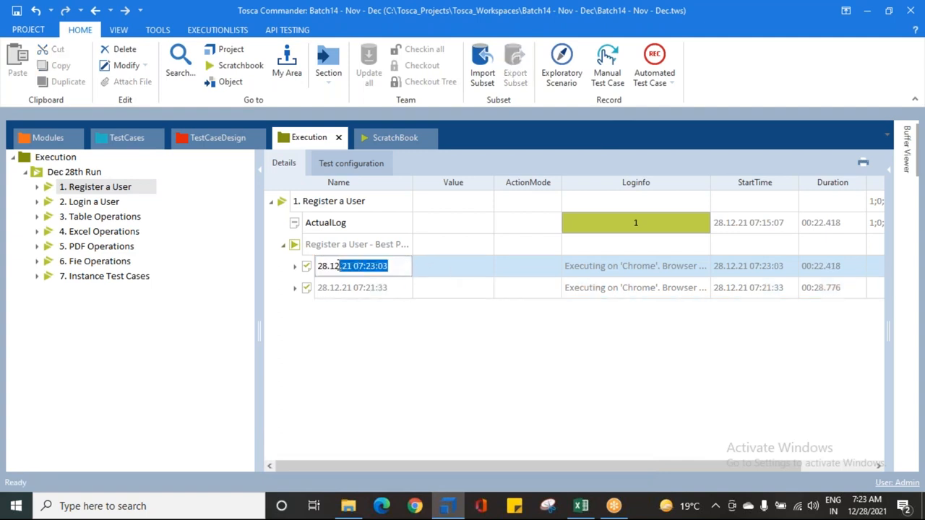
pyautogui.click(352, 320)
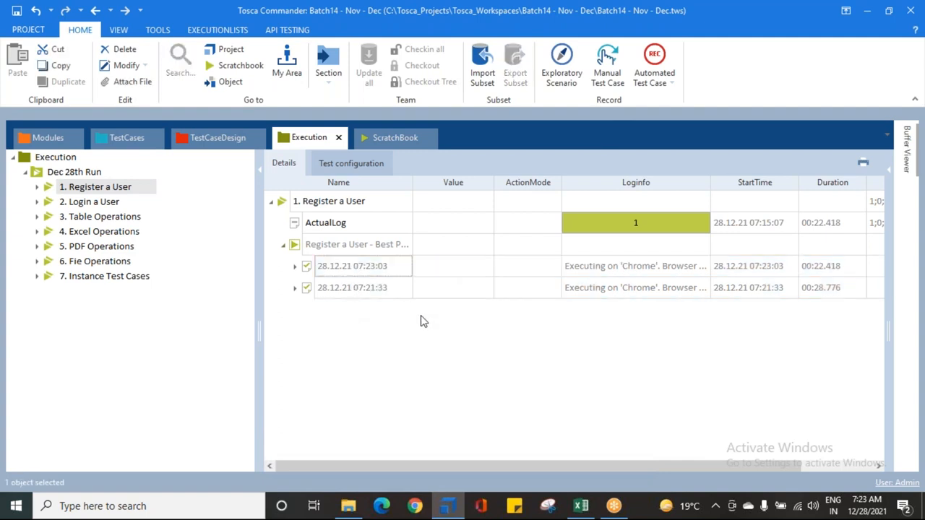
pyautogui.click(309, 274)
pyautogui.click(311, 286)
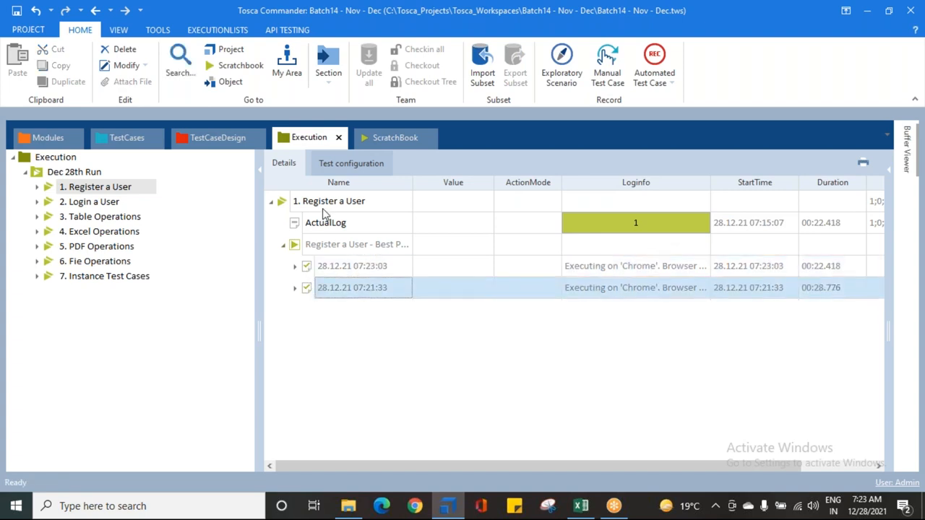
# Step: View the empty ScratchBook for comparison, return to the Execution section and save the workspace
pyautogui.click(382, 138)
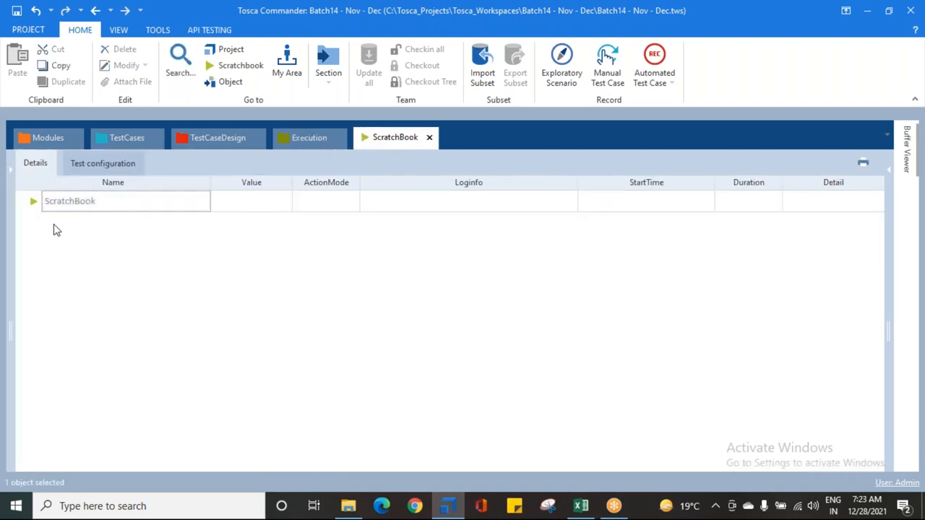
pyautogui.click(292, 141)
pyautogui.click(16, 10)
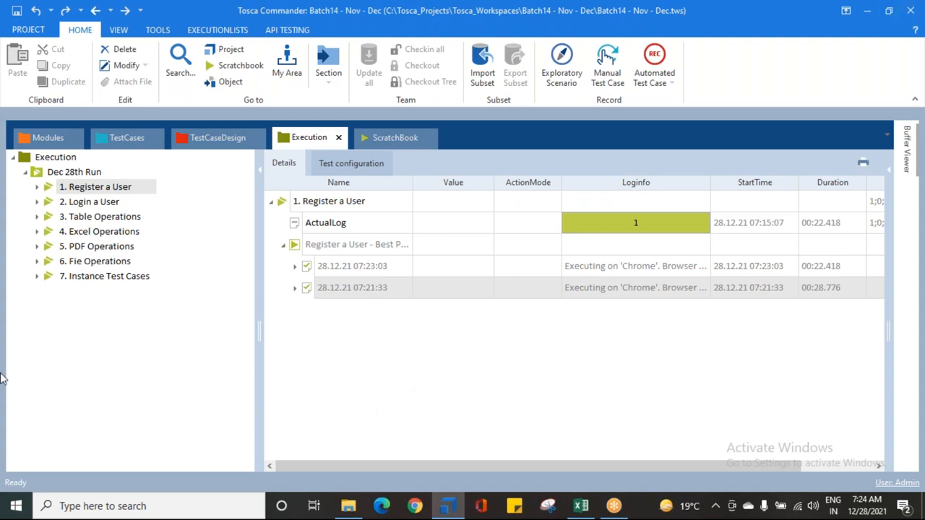
# Step: Run the "2. Login a User" execution list
pyautogui.click(78, 205)
pyautogui.rightClick(78, 205)
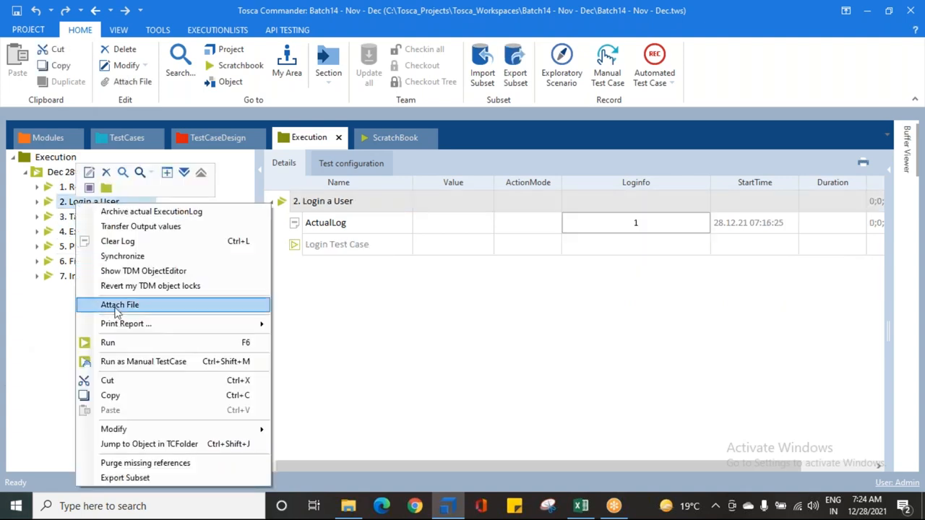
pyautogui.click(139, 345)
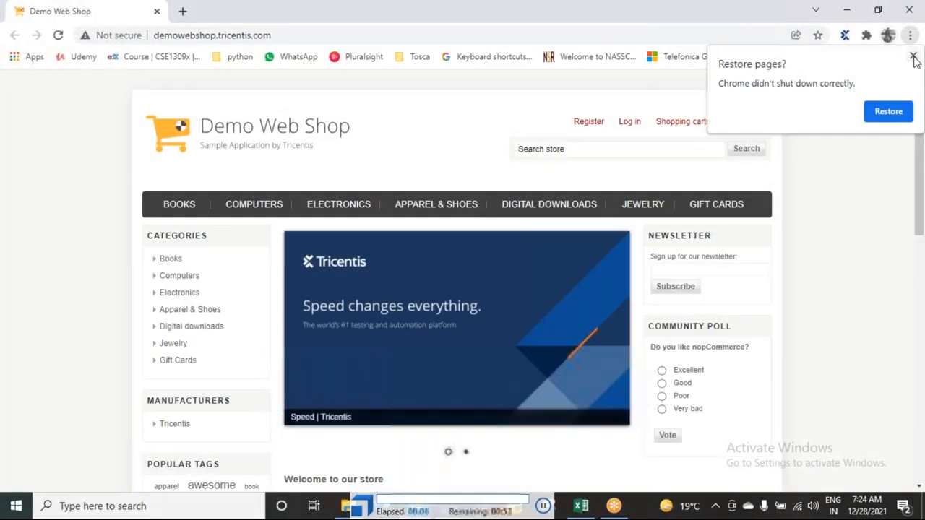
# Step: Dismiss the page restore prompt, log in to the Demo Web Shop with the registered email and password, and log out
pyautogui.click(914, 57)
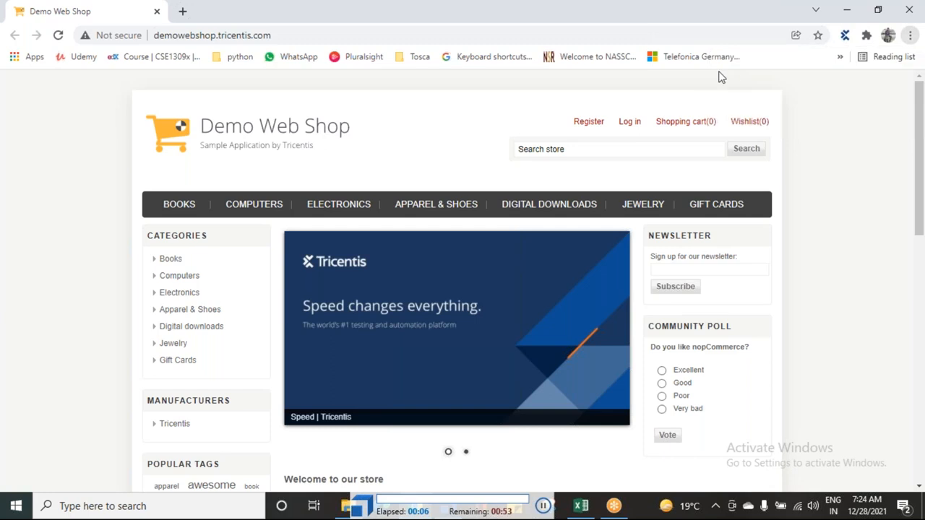
pyautogui.click(628, 131)
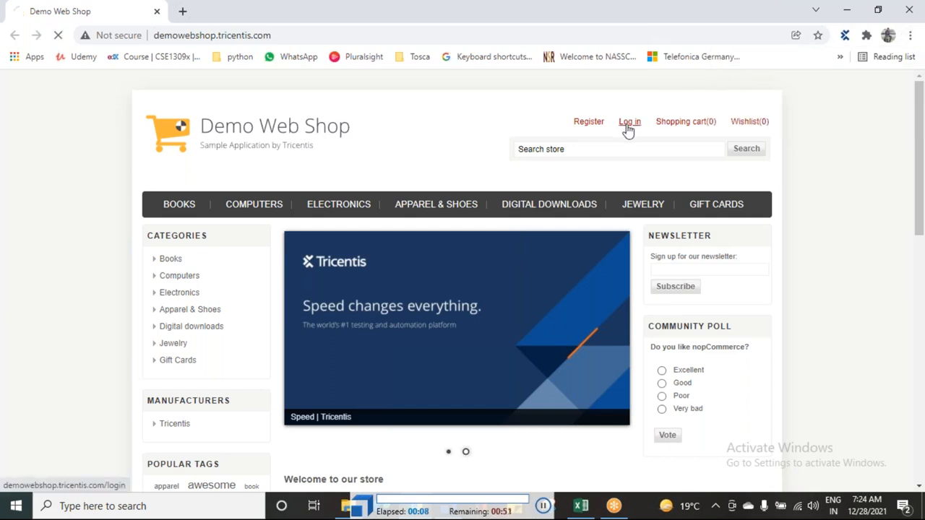
pyautogui.press('Tab')
pyautogui.write('********')
pyautogui.scroll(-1, 628, 131)
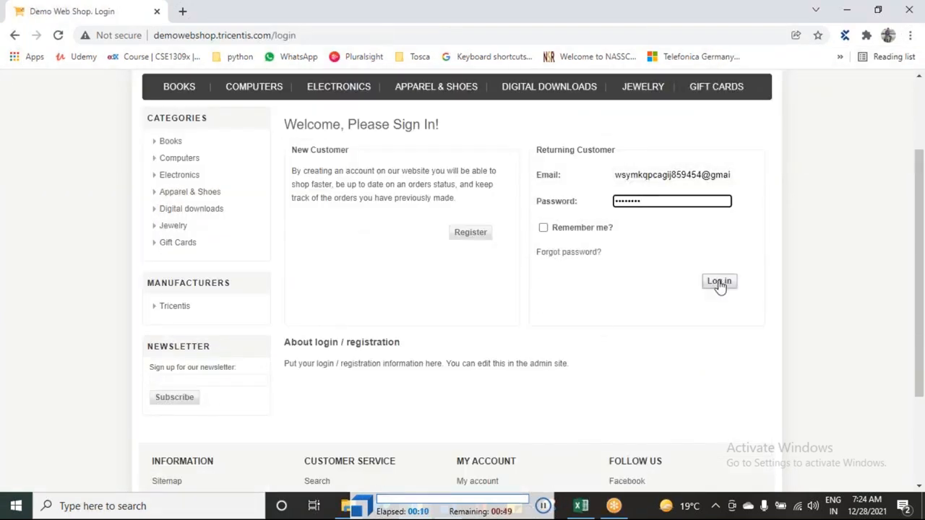
pyautogui.click(718, 282)
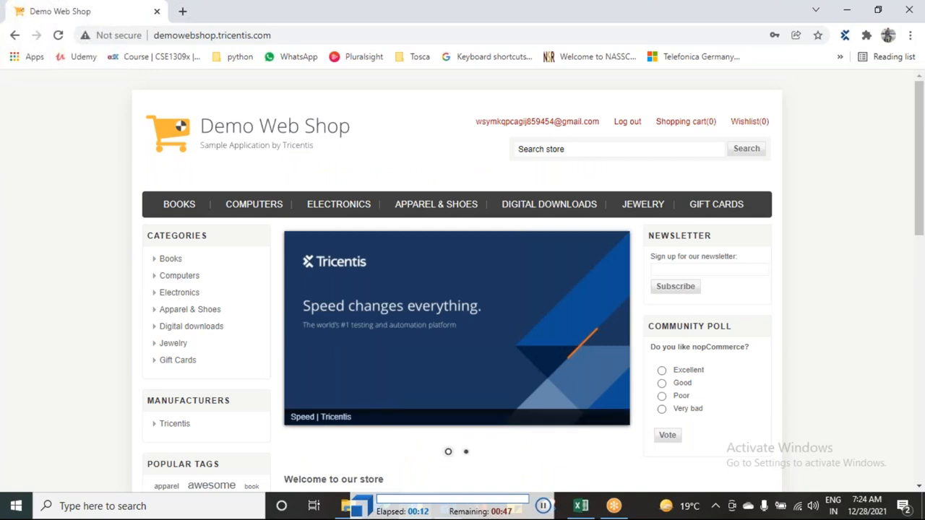
pyautogui.click(626, 127)
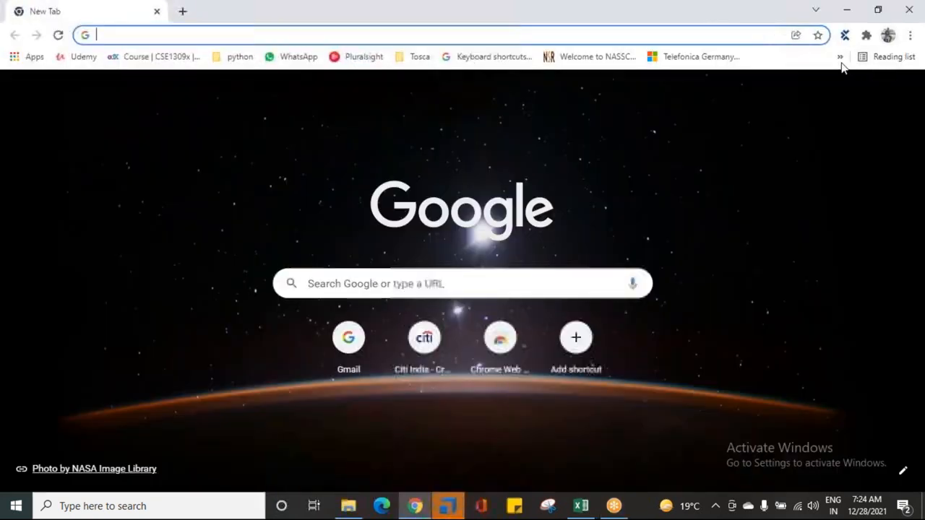
# Step: Open the bookmarked Ace Online Shoe Portal in Chrome and view its Formal Shoes table
pyautogui.click(840, 56)
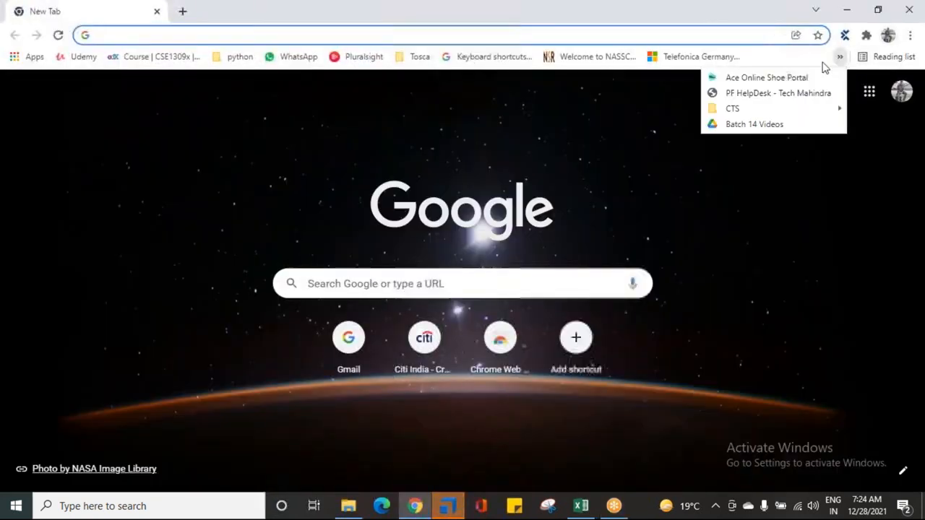
pyautogui.click(749, 79)
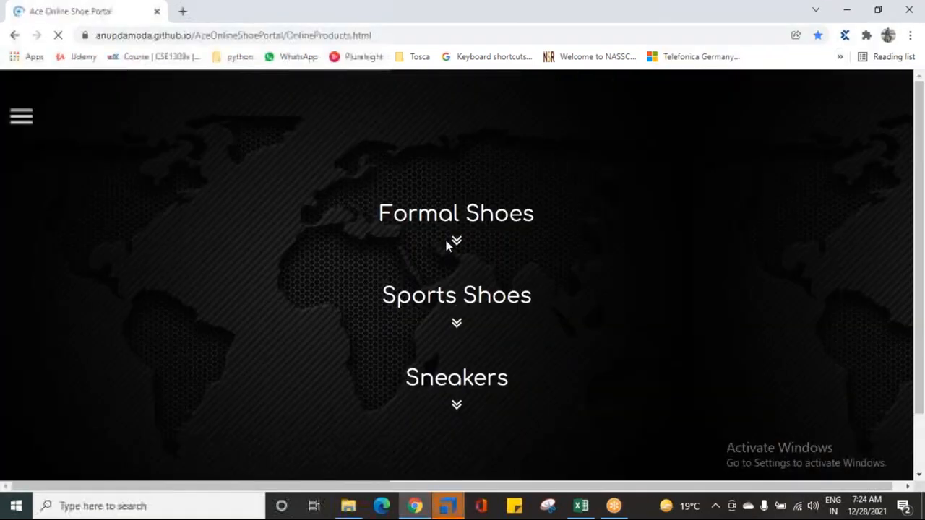
pyautogui.click(455, 242)
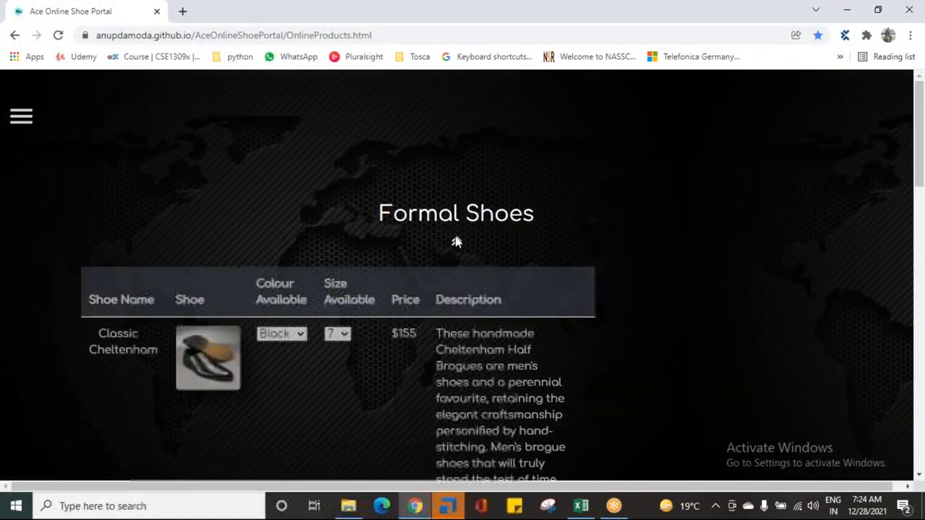
# Step: Switch back to Tosca Commander, run the "3. Table Operations" execution list and close the Ace Online Shoe Portal page
pyautogui.scroll(-2, 453, 301)
pyautogui.click(454, 504)
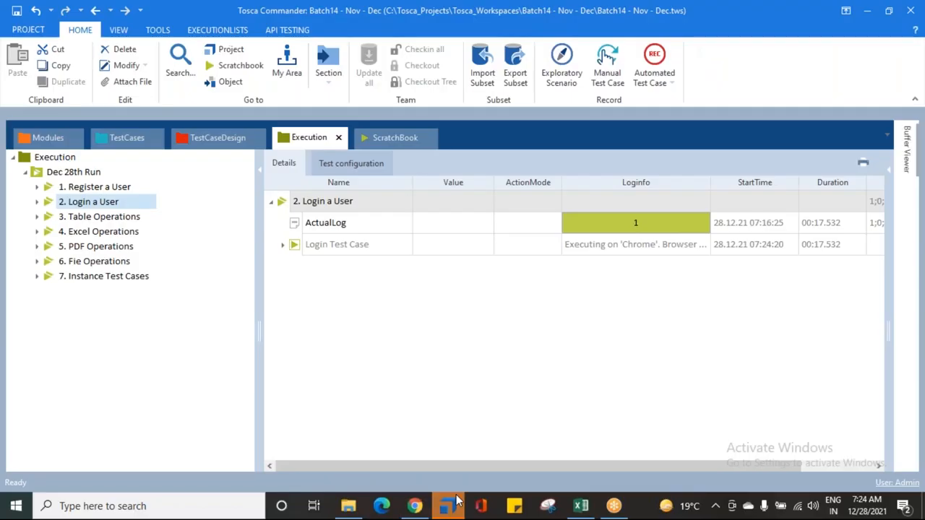
pyautogui.click(63, 219)
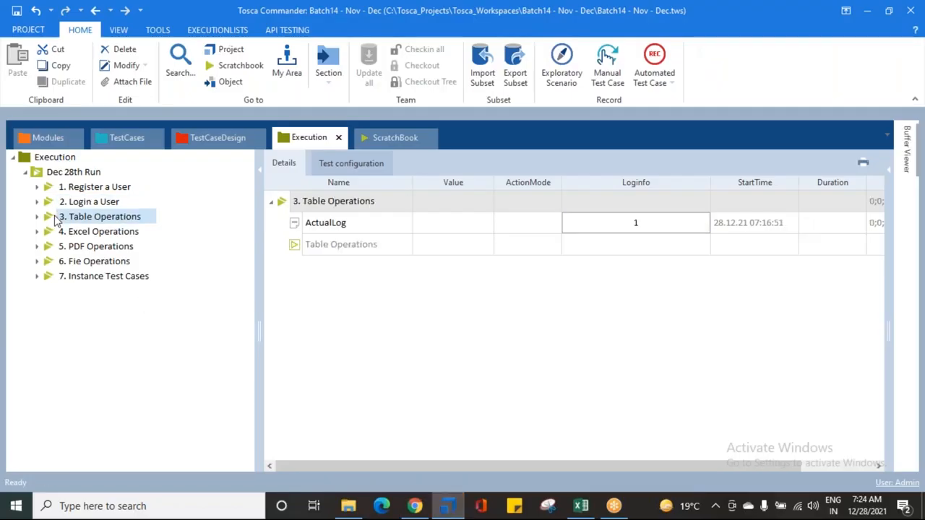
pyautogui.rightClick(73, 222)
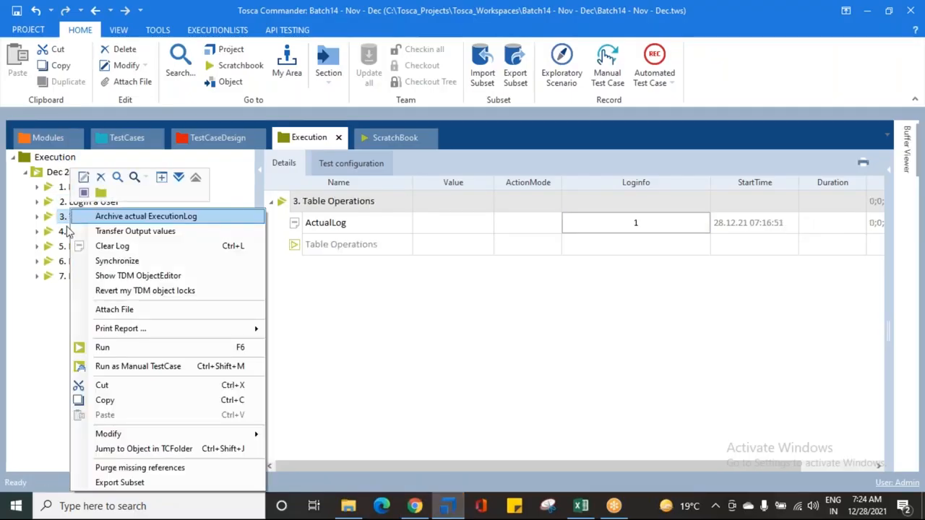
pyautogui.click(124, 349)
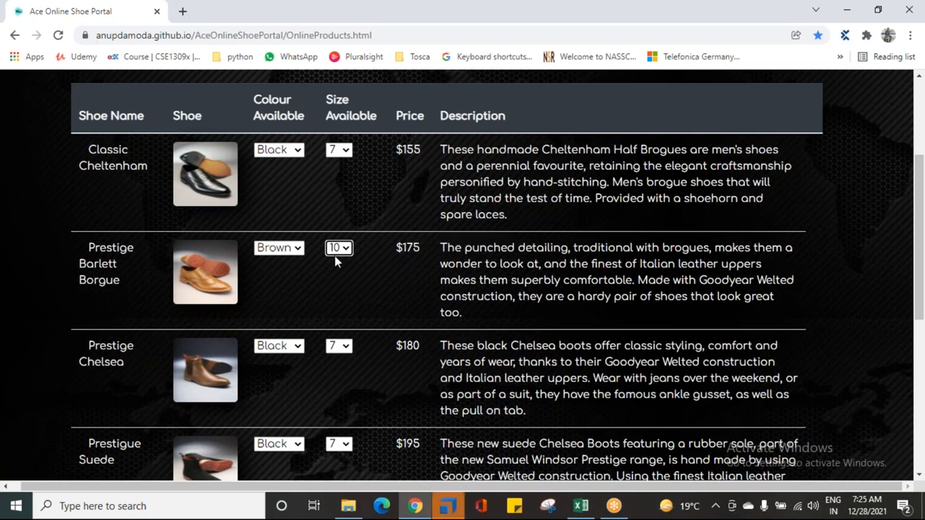
pyautogui.click(158, 11)
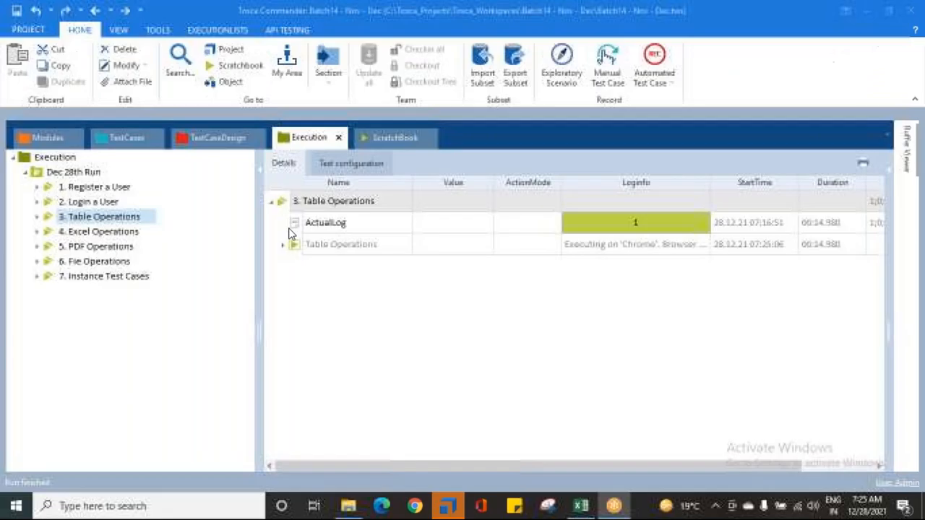
# Step: Run the "4. Excel Operations" execution list
pyautogui.click(72, 231)
pyautogui.rightClick(72, 231)
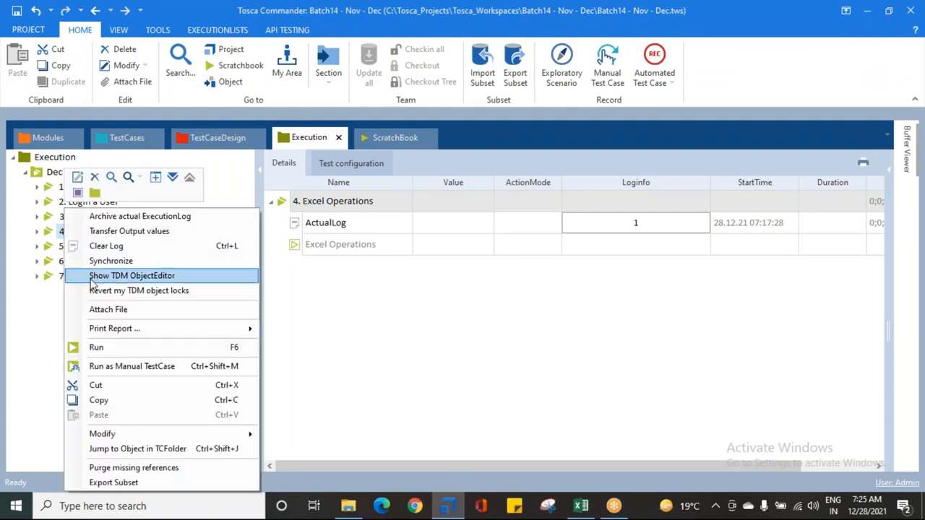
pyautogui.click(109, 348)
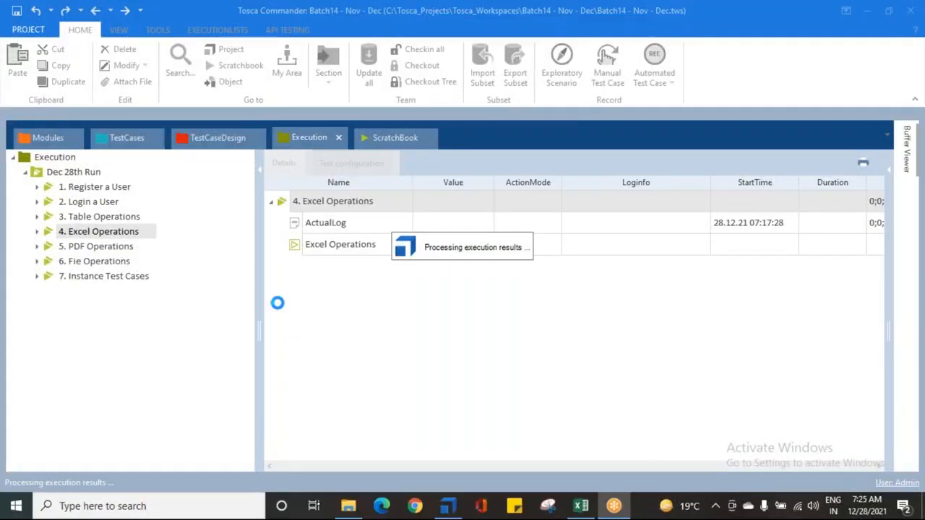
# Step: Show the results of the "Dec 28th Run" folder and collapse its first four execution lists
pyautogui.click(62, 176)
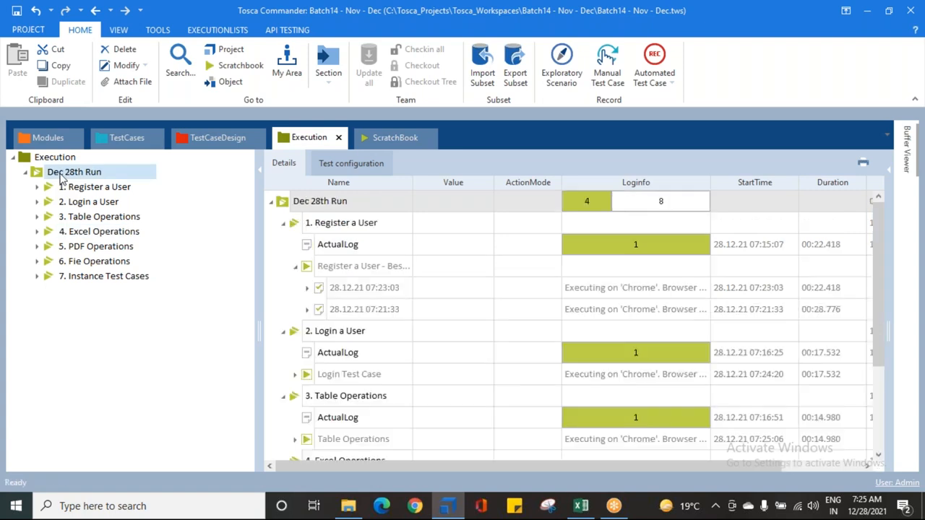
pyautogui.click(282, 223)
pyautogui.click(282, 244)
pyautogui.click(282, 266)
pyautogui.click(282, 287)
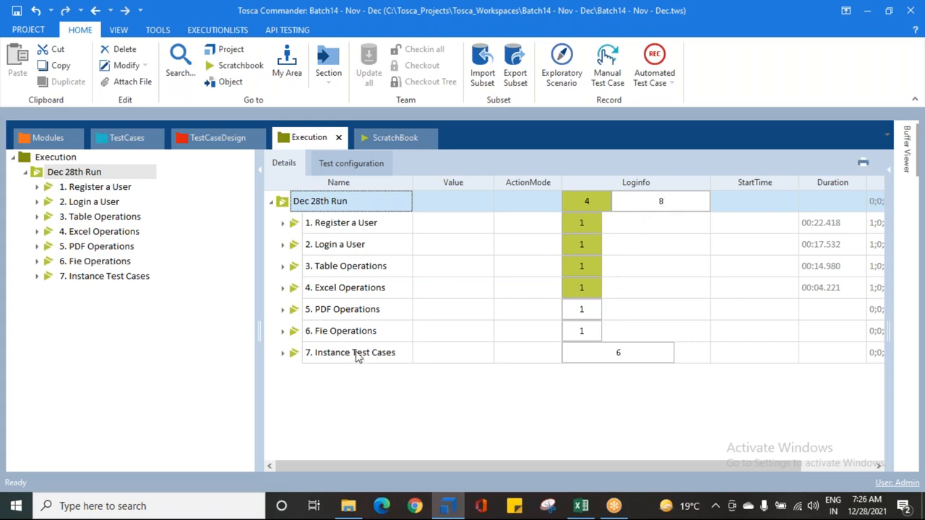
# Step: Run the "5. PDF Operations" execution list
pyautogui.click(93, 246)
pyautogui.rightClick(92, 246)
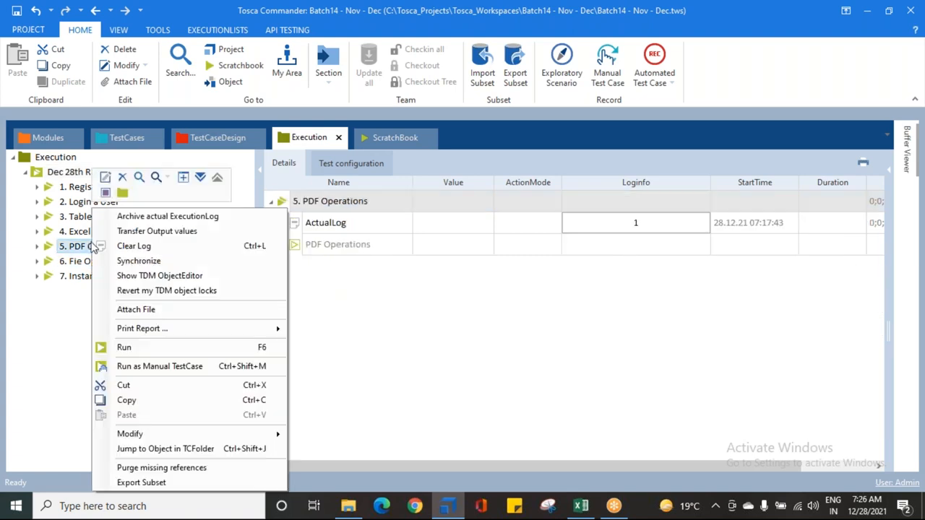
pyautogui.click(137, 345)
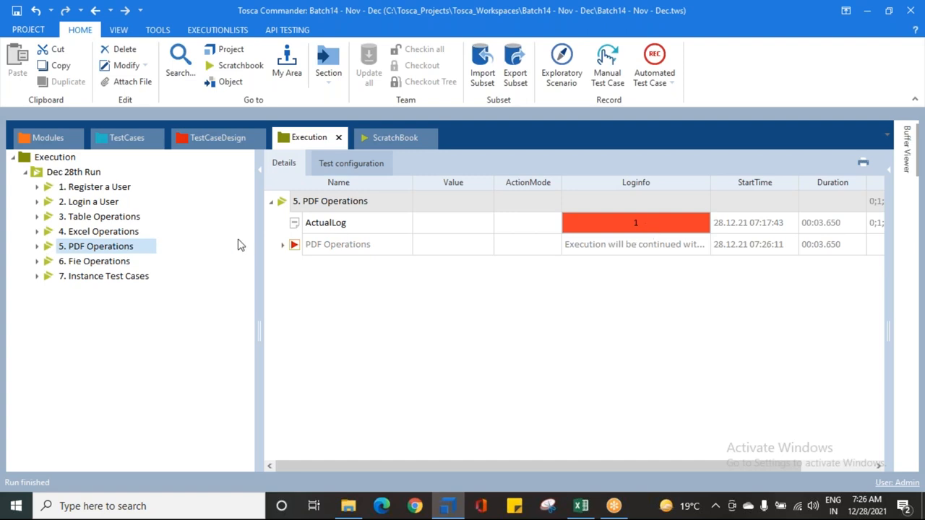
# Step: Expand the PDF Operations execution log down to the individual verifications under Page 1
pyautogui.click(283, 246)
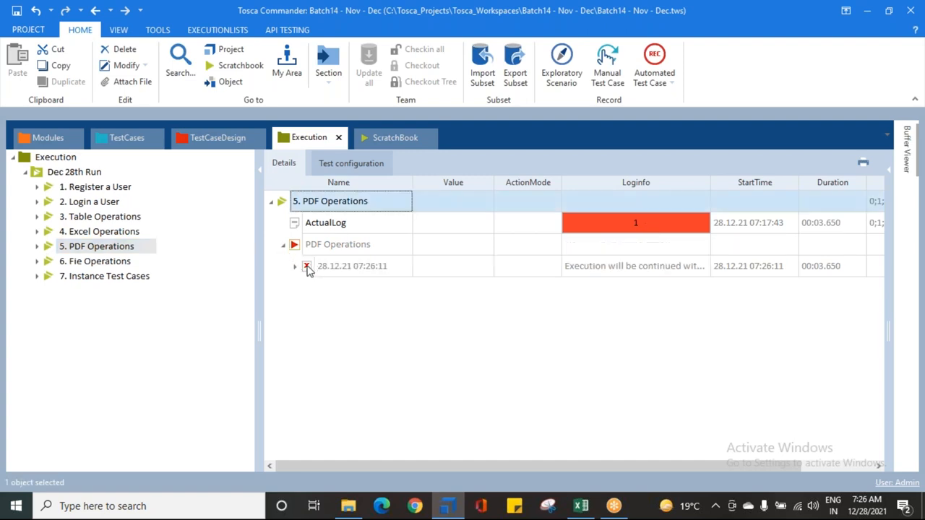
pyautogui.click(295, 266)
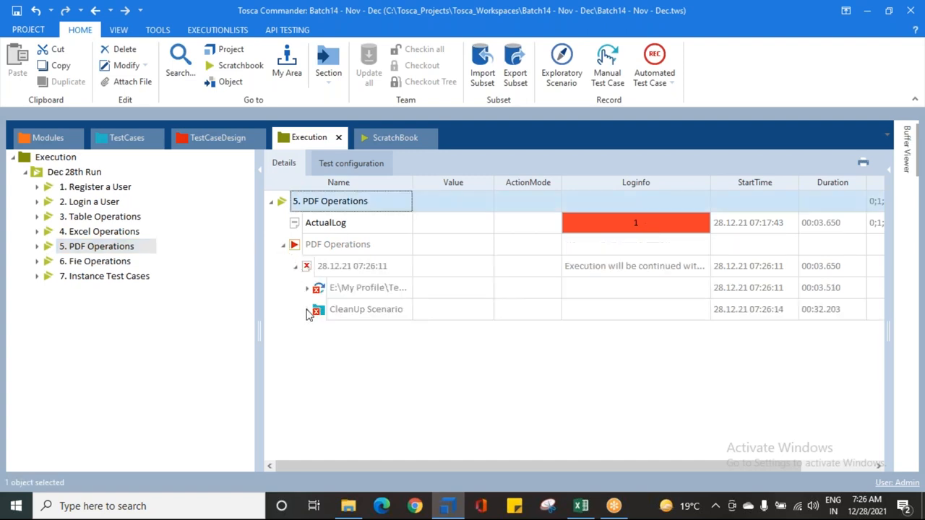
pyautogui.click(307, 288)
pyautogui.click(320, 309)
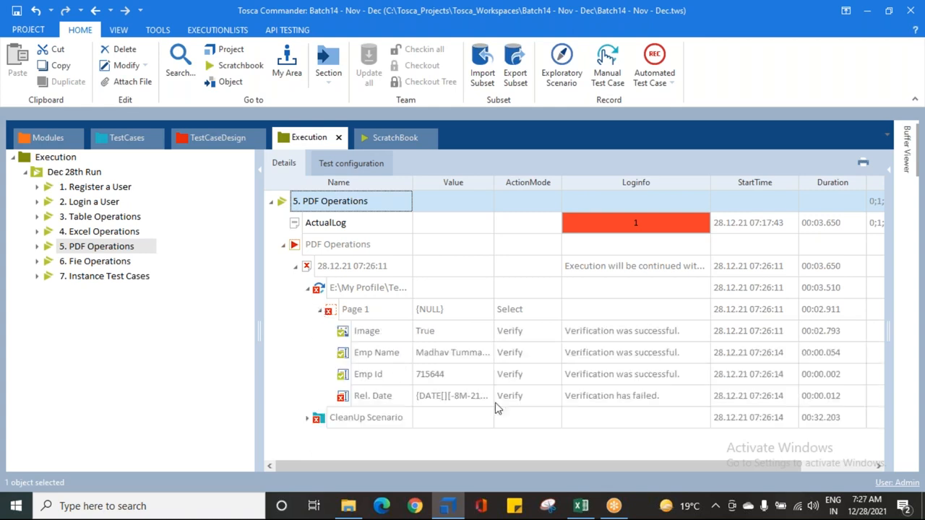
# Step: Open the full log info of the Rel. Date verification and compare its expected and actual values
pyautogui.click(373, 395)
pyautogui.click(634, 399)
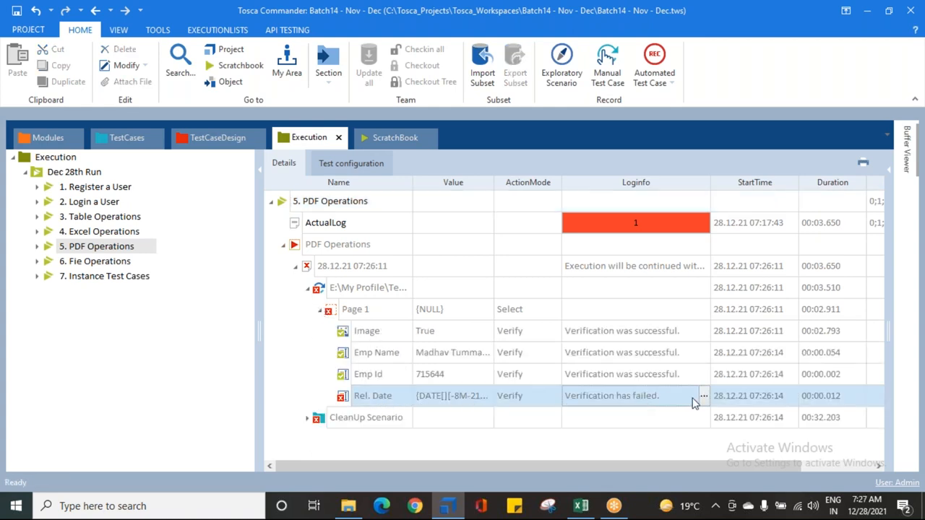
pyautogui.click(703, 396)
pyautogui.moveTo(703, 471); pyautogui.dragTo(816, 468)
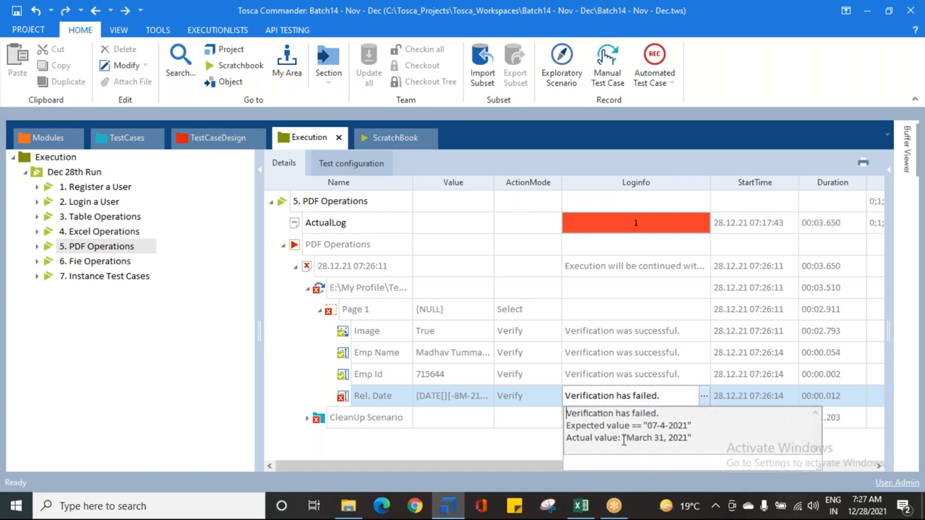
pyautogui.doubleClick(659, 426)
pyautogui.moveTo(661, 426); pyautogui.dragTo(684, 426)
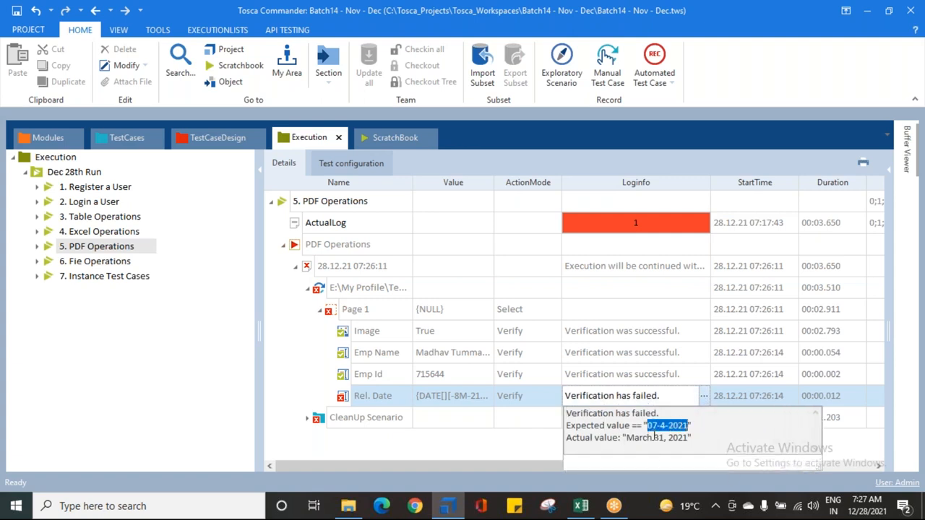
pyautogui.moveTo(626, 438); pyautogui.dragTo(690, 438)
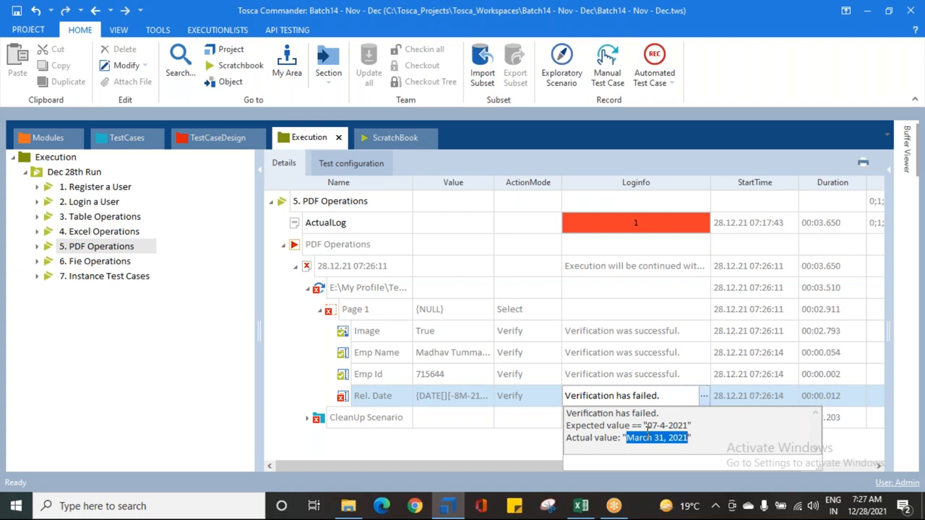
pyautogui.moveTo(647, 426); pyautogui.dragTo(684, 425)
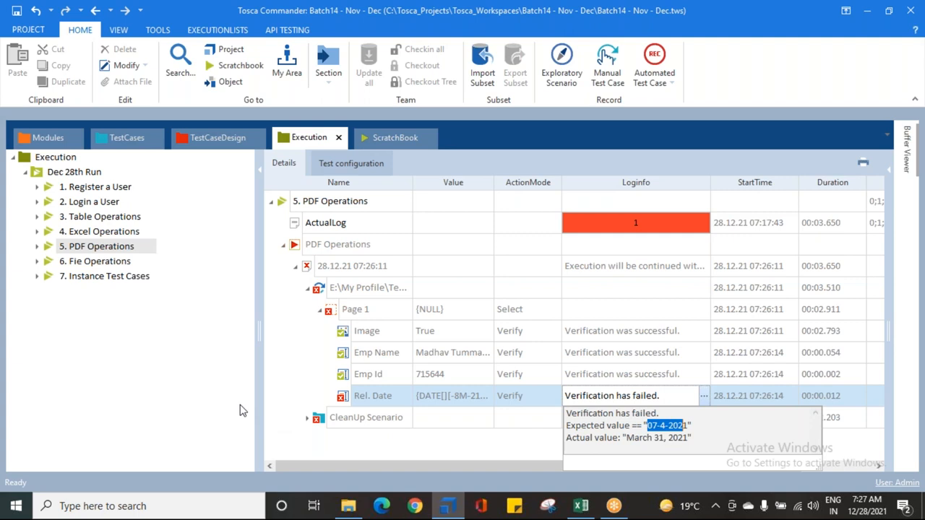
pyautogui.click(306, 400)
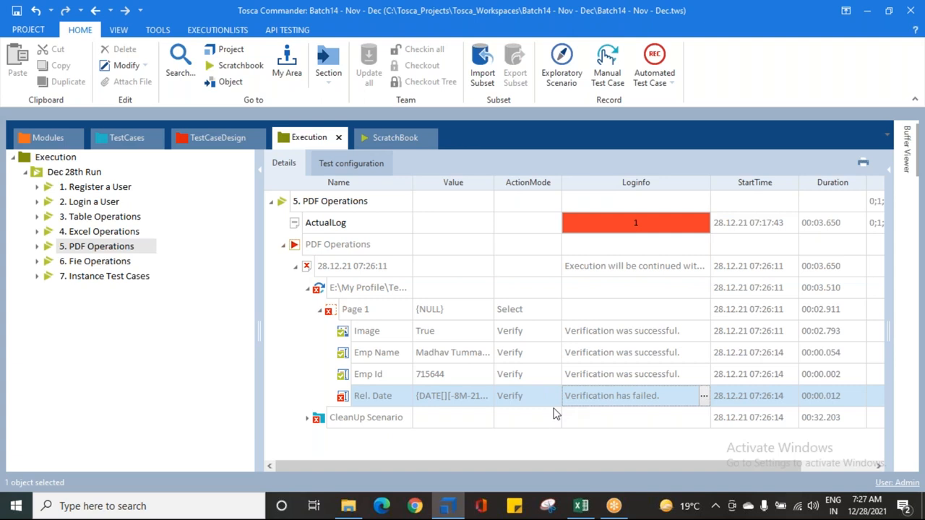
# Step: Jump from the Rel. Date log entry to its TestStepValue, widen the Value column and show the whole PDF test step
pyautogui.rightClick(341, 402)
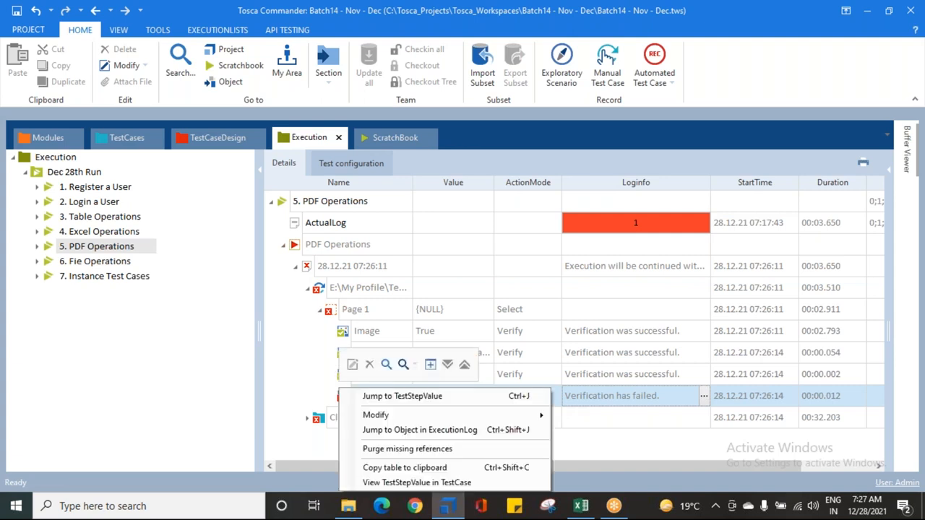
pyautogui.click(394, 399)
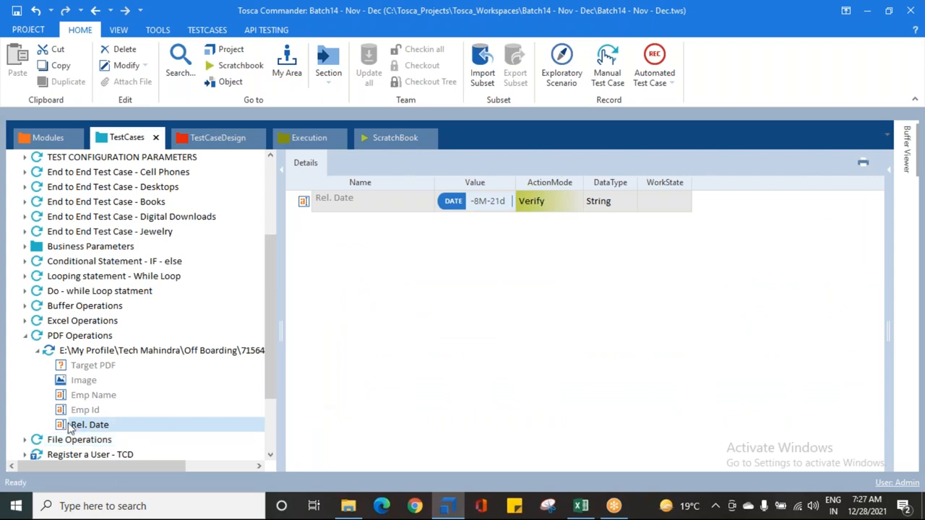
pyautogui.moveTo(515, 185); pyautogui.dragTo(620, 186)
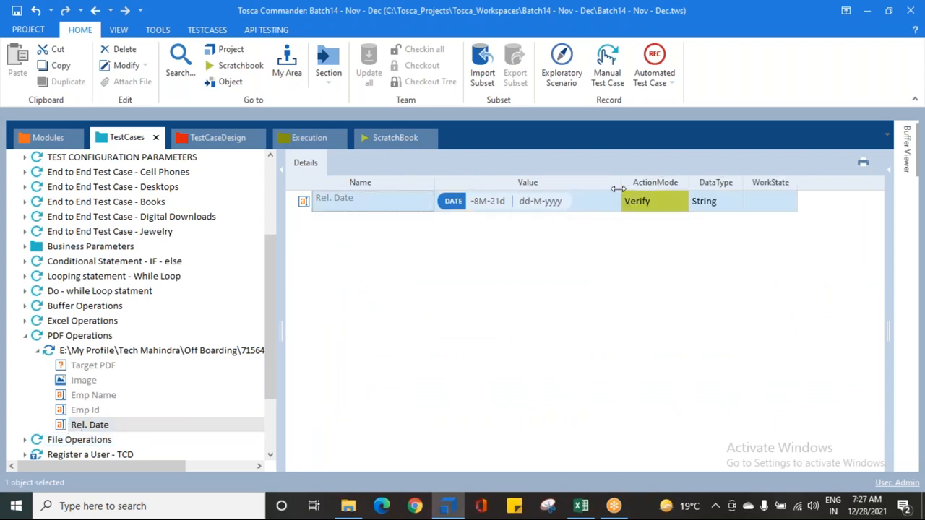
pyautogui.click(56, 359)
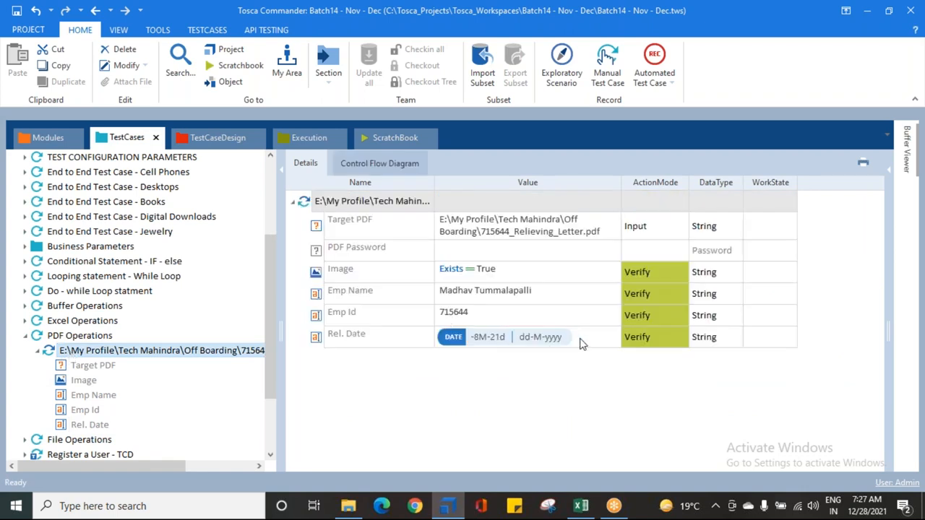
# Step: Change the date format in the Rel. Date expression to MMMM dd, yyyy
pyautogui.click(506, 339)
pyautogui.click(504, 340)
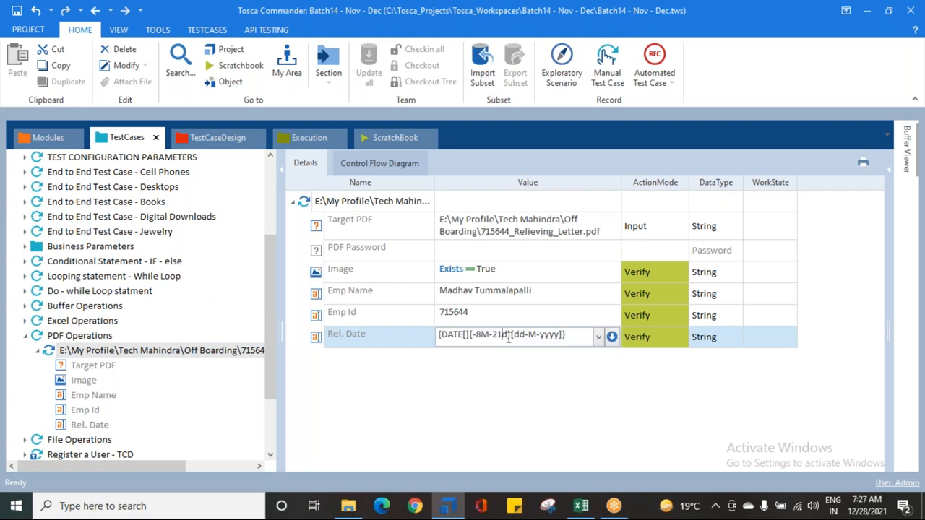
pyautogui.moveTo(525, 336); pyautogui.dragTo(518, 338)
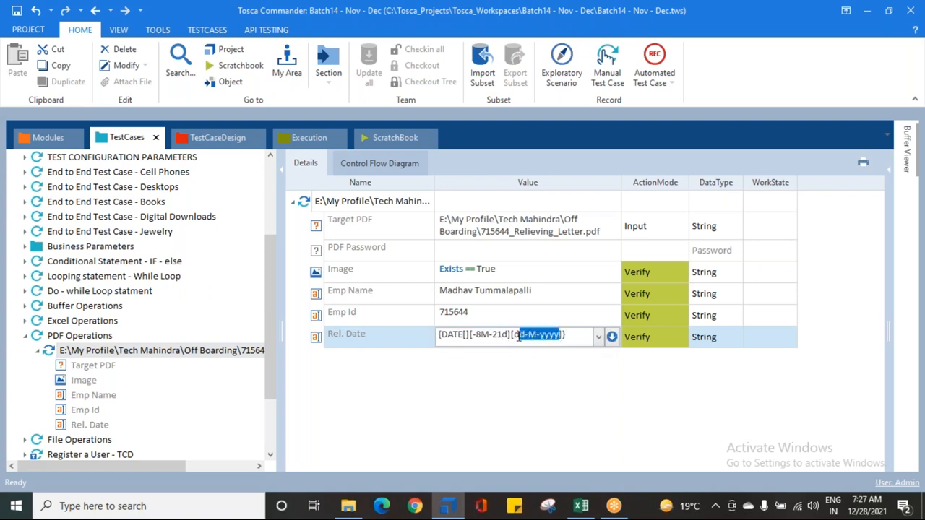
pyautogui.moveTo(518, 337); pyautogui.dragTo(514, 336)
pyautogui.write('MMMM ')
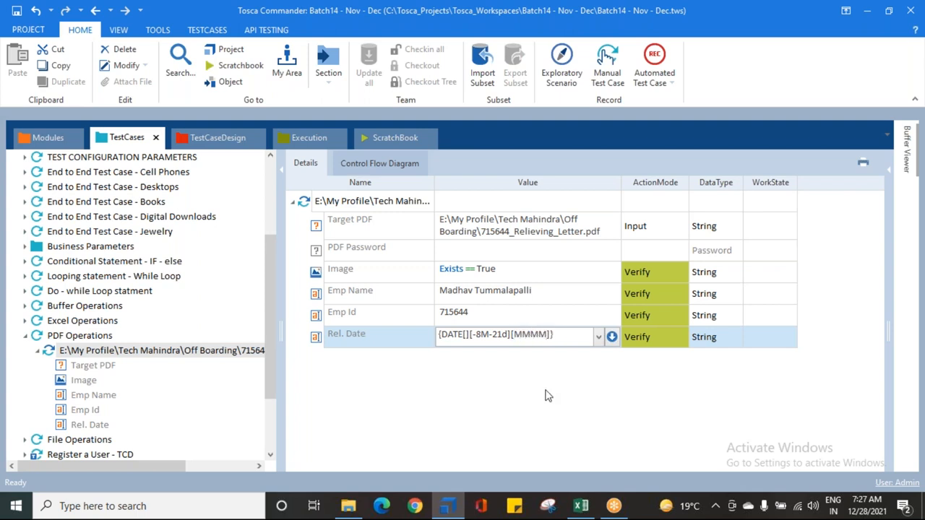
pyautogui.write('dd, yyyy')
pyautogui.click(553, 398)
# Step: Set the Rel. Date expression's offset to -8M-28d
pyautogui.click(494, 337)
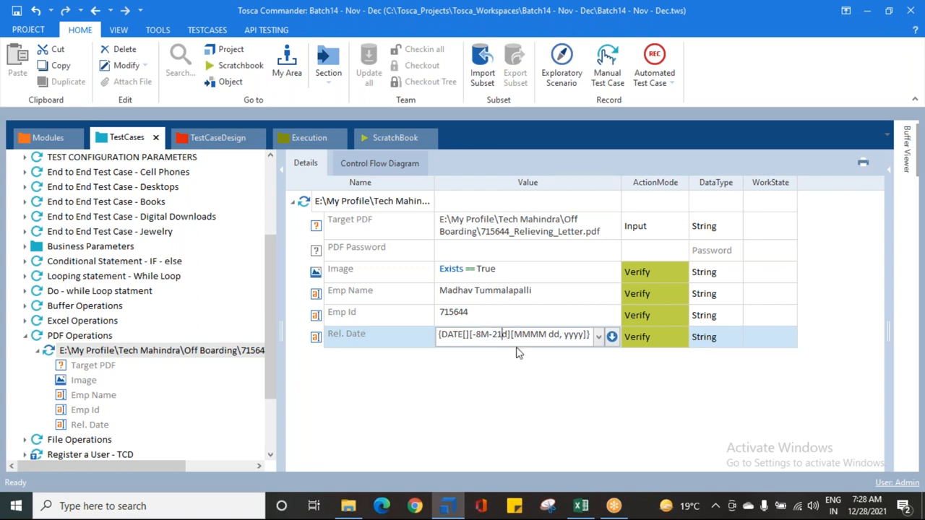
pyautogui.press('BackSpace')
pyautogui.write('8')
pyautogui.click(544, 375)
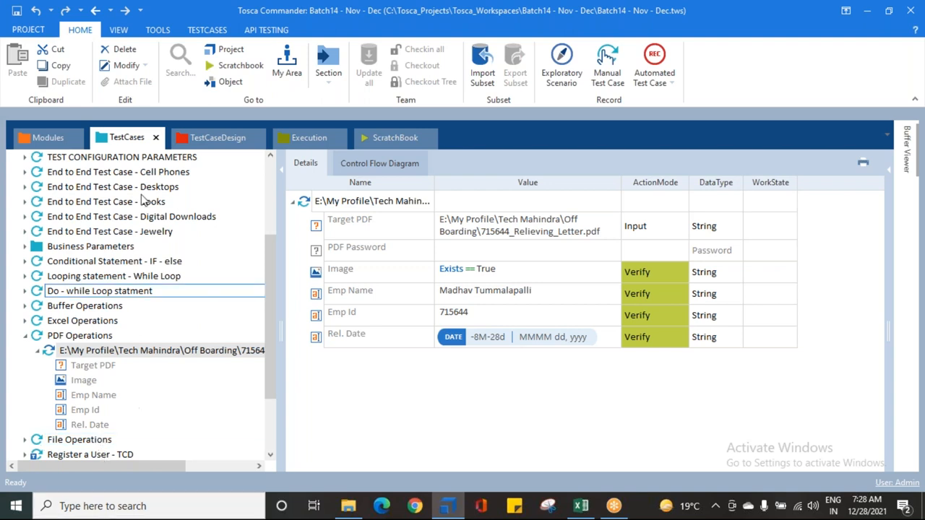
# Step: Return to the Execution section and recheck the expected and actual dates in the Rel. Date log info
pyautogui.click(308, 142)
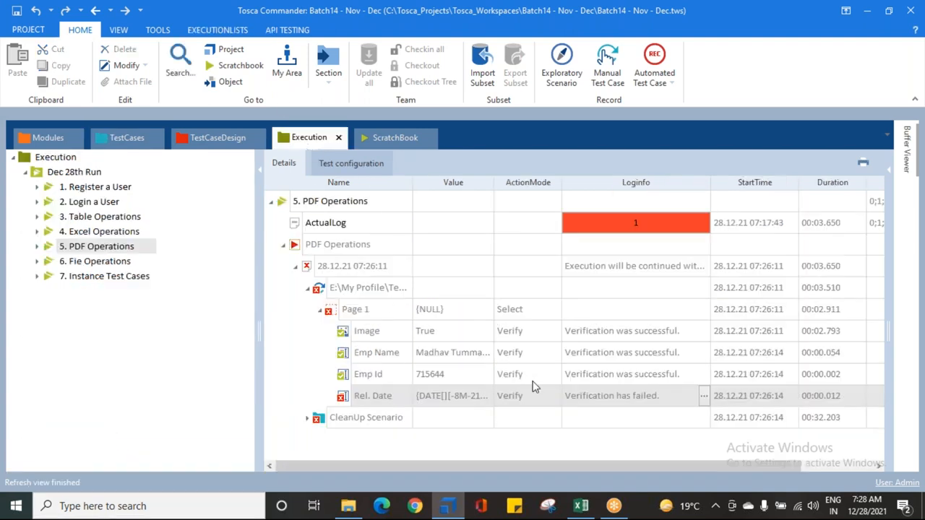
pyautogui.click(706, 397)
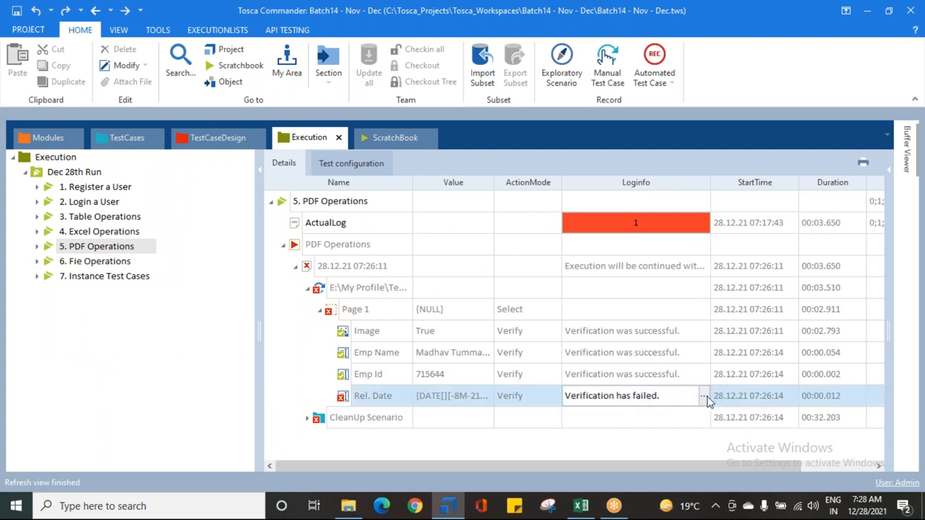
pyautogui.click(704, 397)
pyautogui.moveTo(571, 414); pyautogui.dragTo(670, 413)
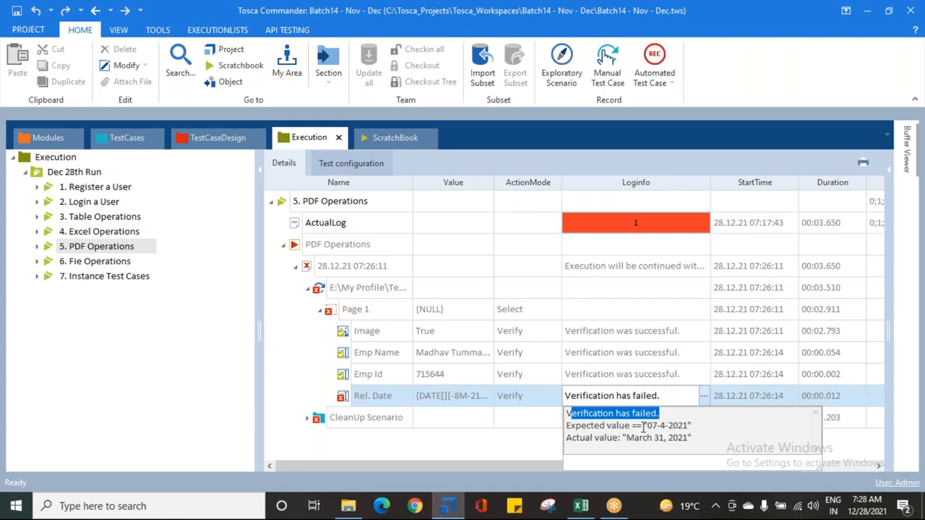
pyautogui.moveTo(647, 426); pyautogui.dragTo(682, 426)
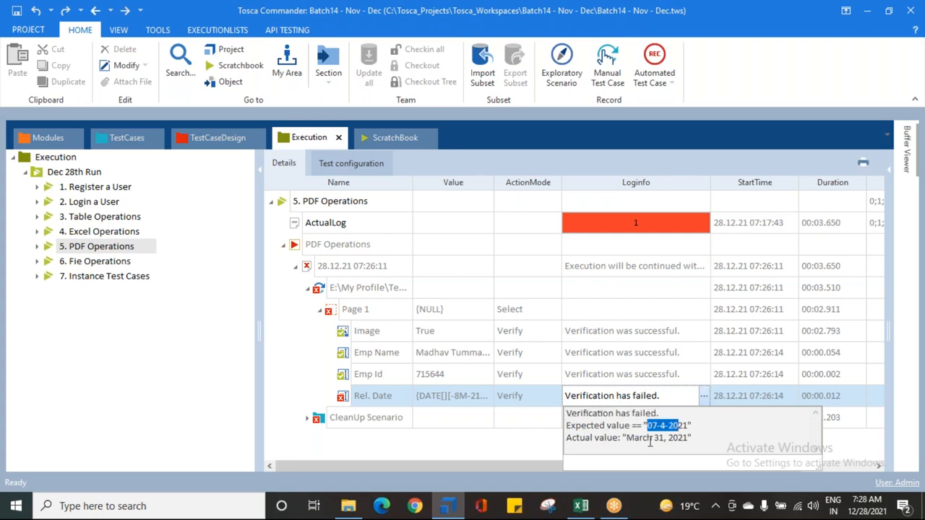
pyautogui.moveTo(627, 438); pyautogui.dragTo(684, 438)
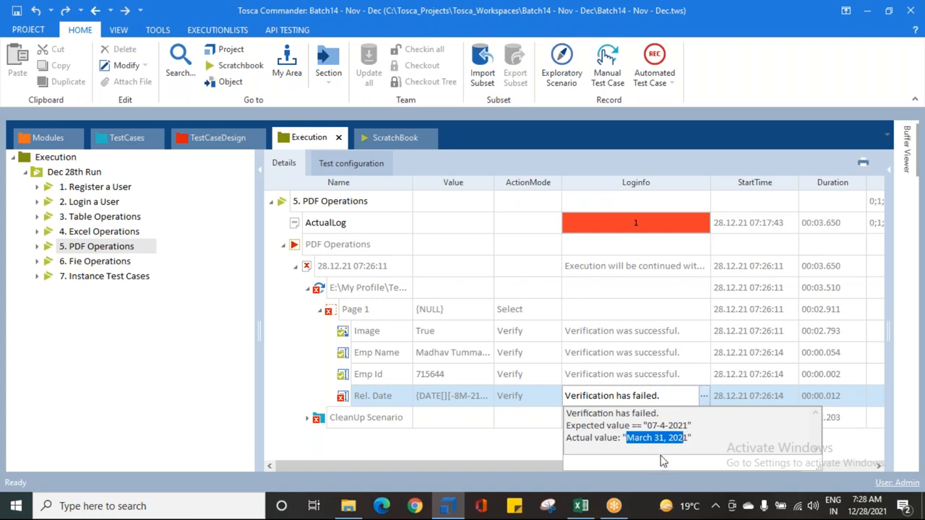
# Step: Compare the Rel. Date expression in the PDF test step with the expected and actual dates in the failed execution log
pyautogui.click(142, 137)
pyautogui.click(557, 339)
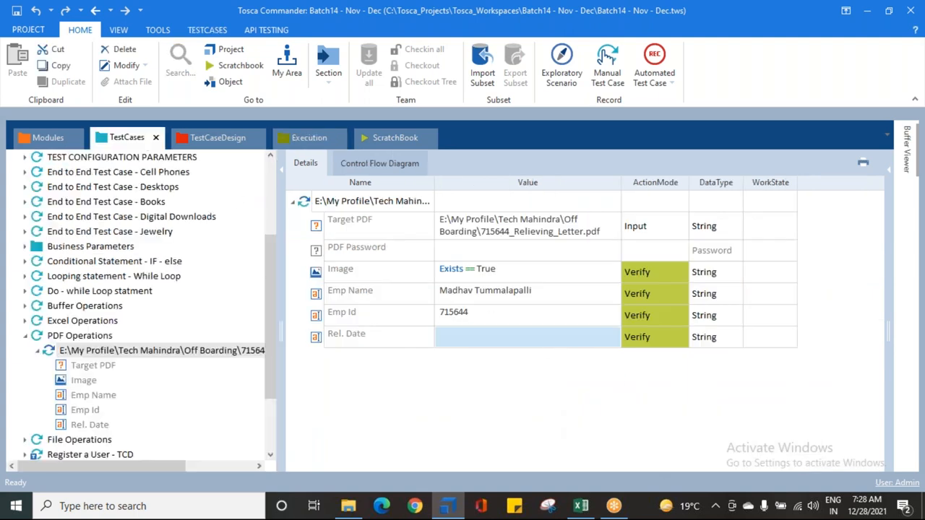
pyautogui.click(555, 377)
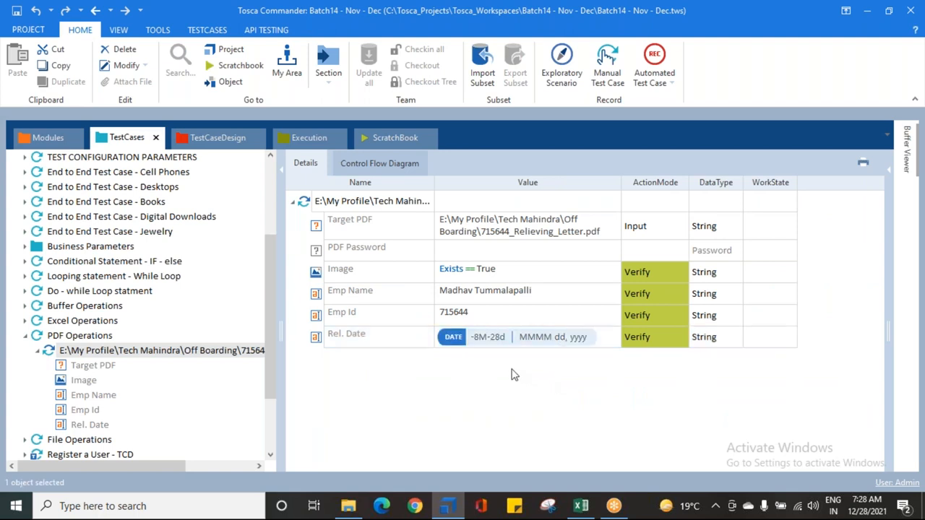
pyautogui.click(302, 139)
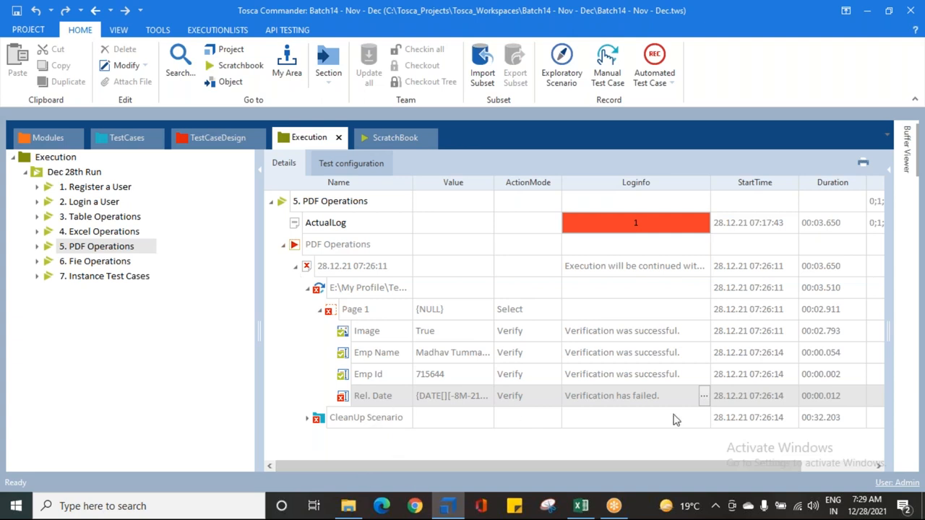
pyautogui.click(705, 400)
pyautogui.moveTo(697, 442); pyautogui.dragTo(577, 424)
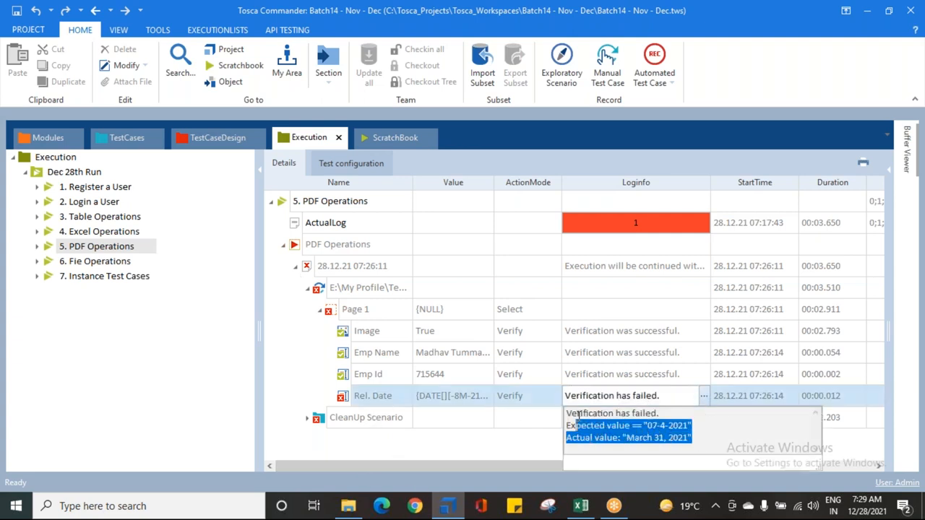
pyautogui.click(122, 137)
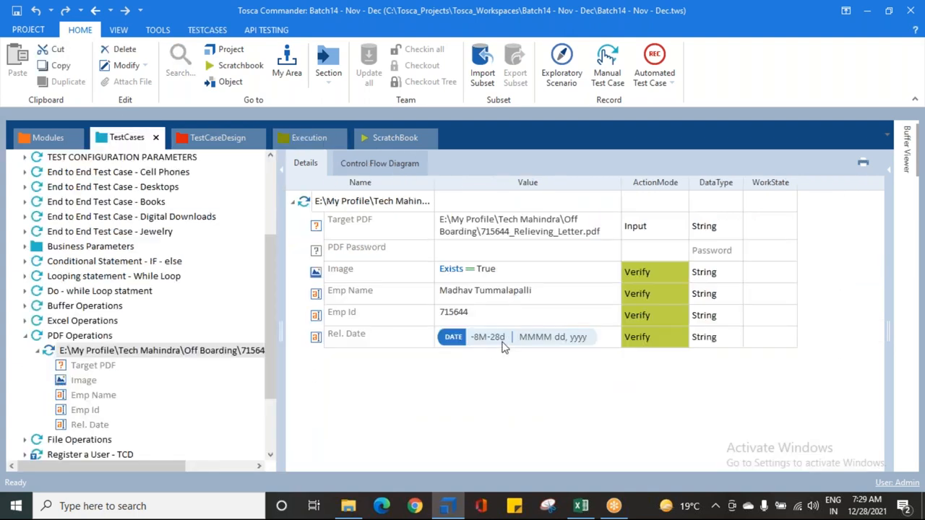
pyautogui.click(310, 139)
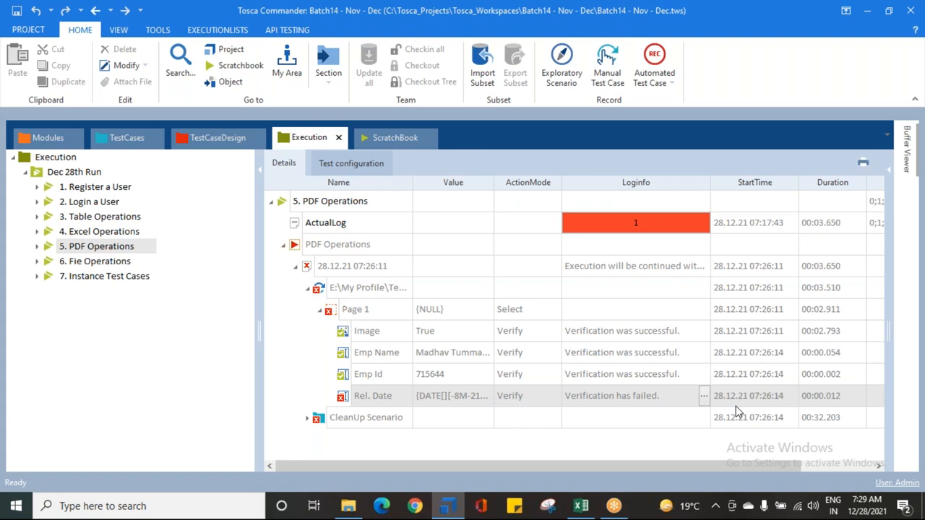
# Step: Run the 5. PDF Operations execution entry again and save the workspace
pyautogui.click(65, 247)
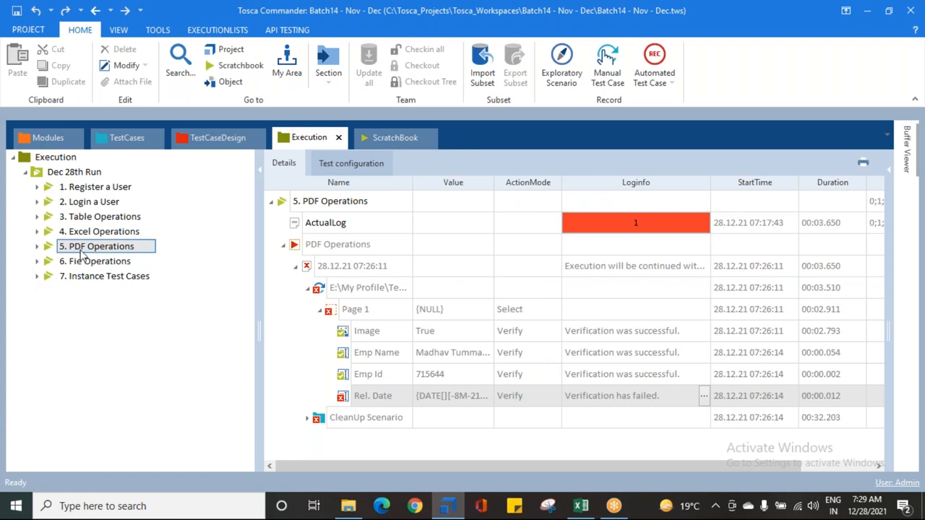
pyautogui.rightClick(81, 253)
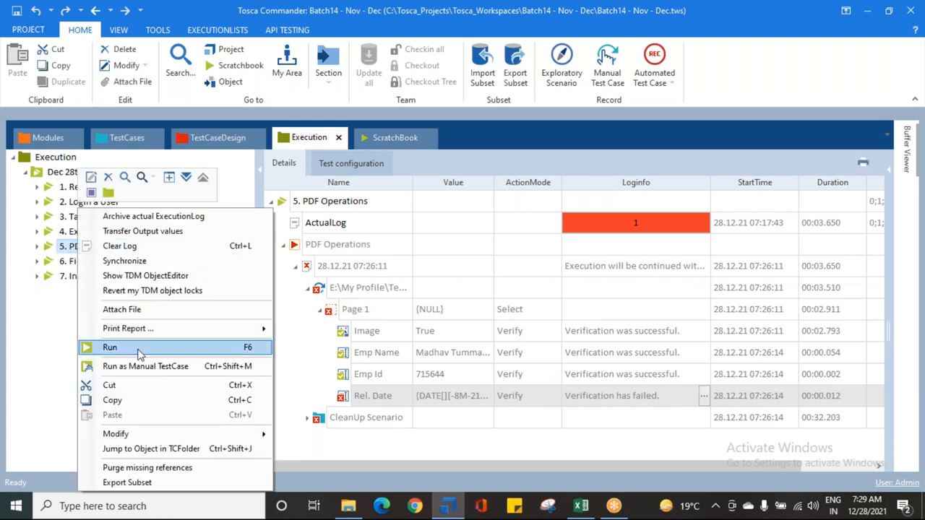
pyautogui.click(110, 347)
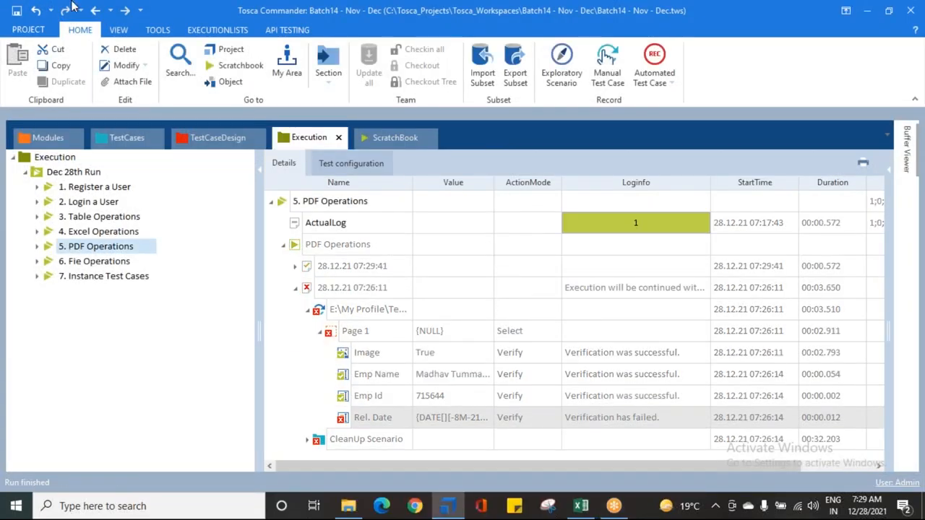
pyautogui.click(16, 10)
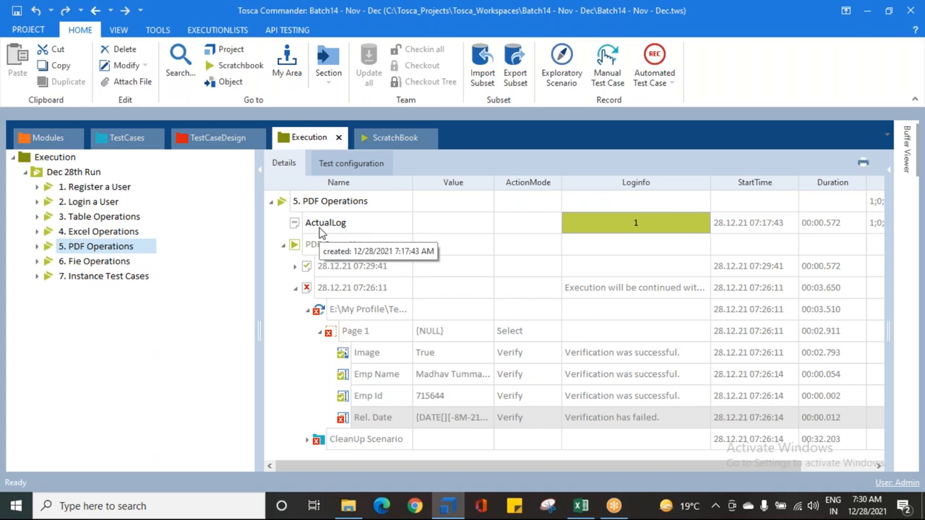
# Step: Collapse the PDF Operations test case in TestCases and expand the 5. PDF Operations entry in Execution
pyautogui.click(115, 139)
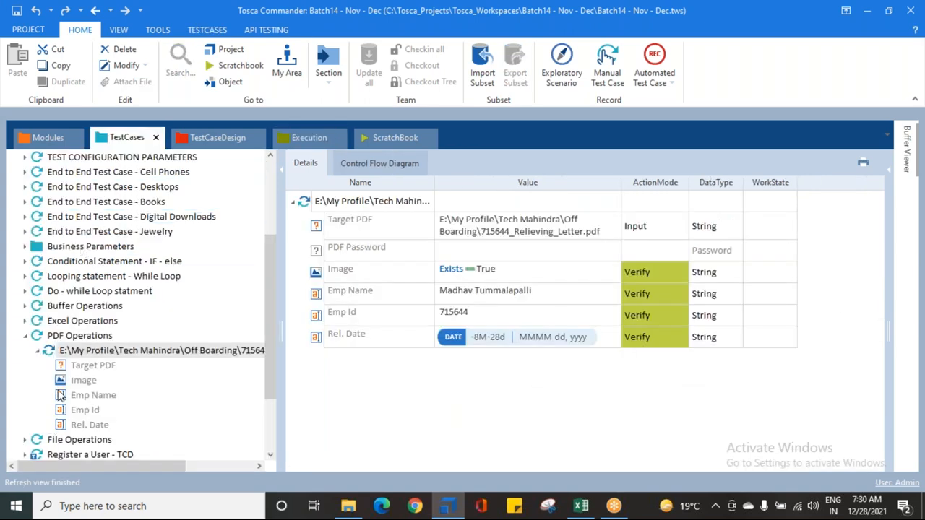
pyautogui.click(38, 352)
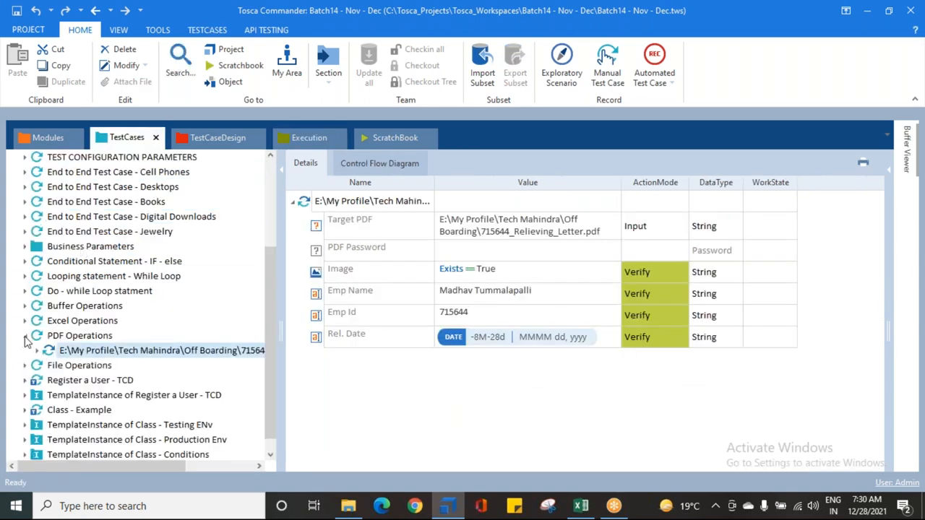
pyautogui.click(24, 337)
pyautogui.click(301, 142)
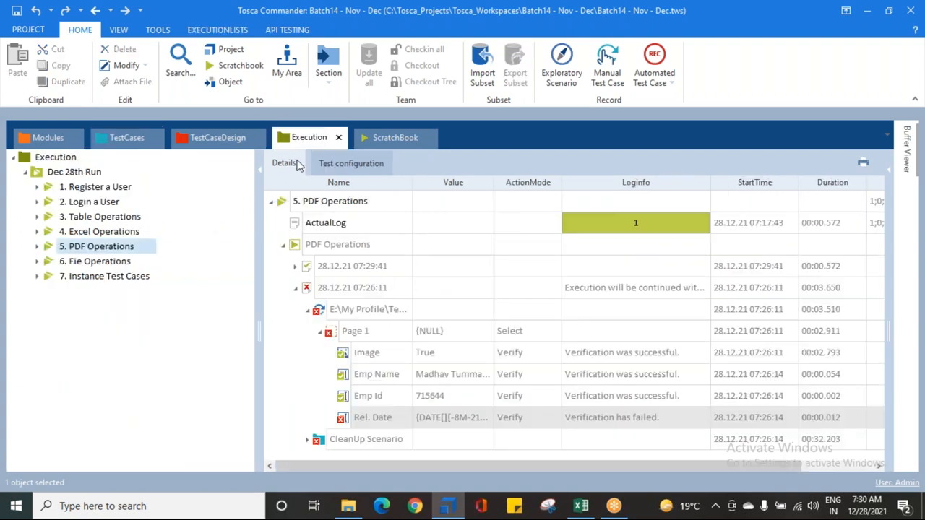
pyautogui.click(38, 246)
pyautogui.click(72, 249)
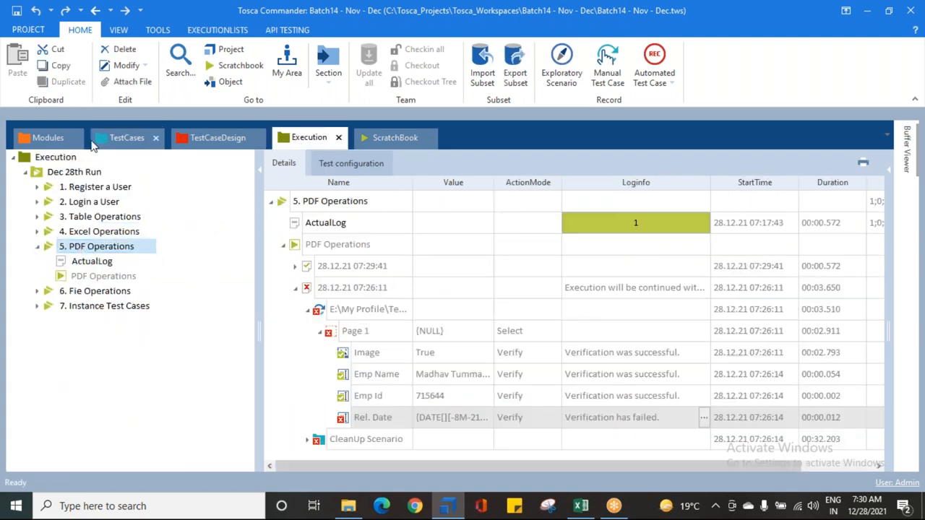
# Step: Examine the Register a User - TCD template, its TemplateInstance and the instance's Reinstantiate option in TestCases
pyautogui.click(124, 137)
pyautogui.click(65, 381)
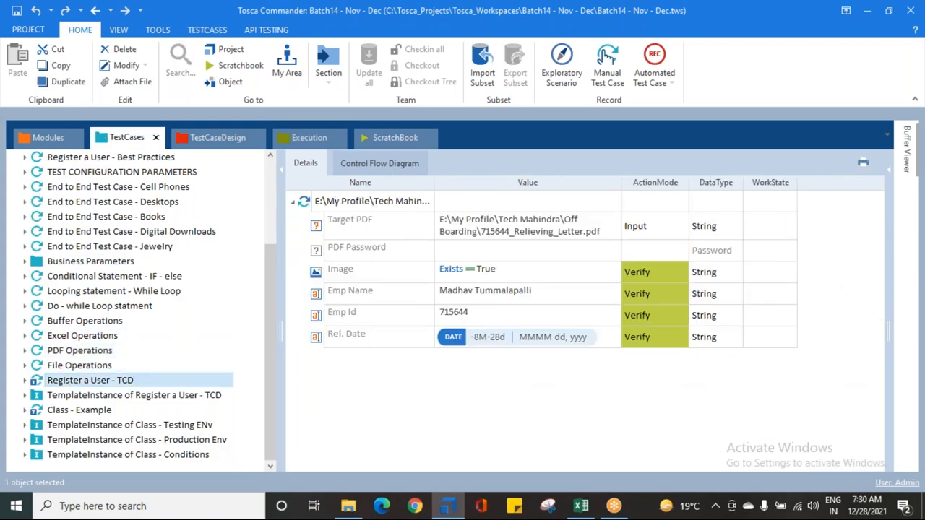
pyautogui.click(65, 399)
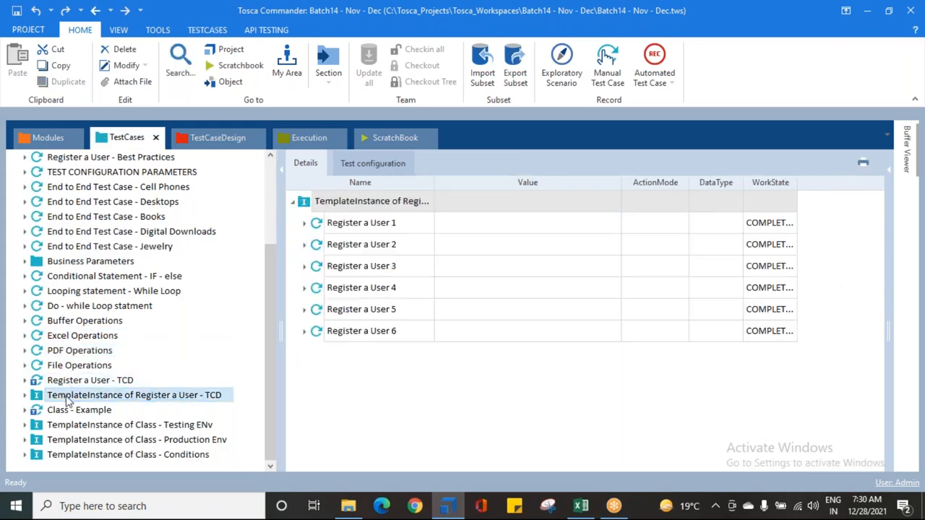
pyautogui.rightClick(67, 402)
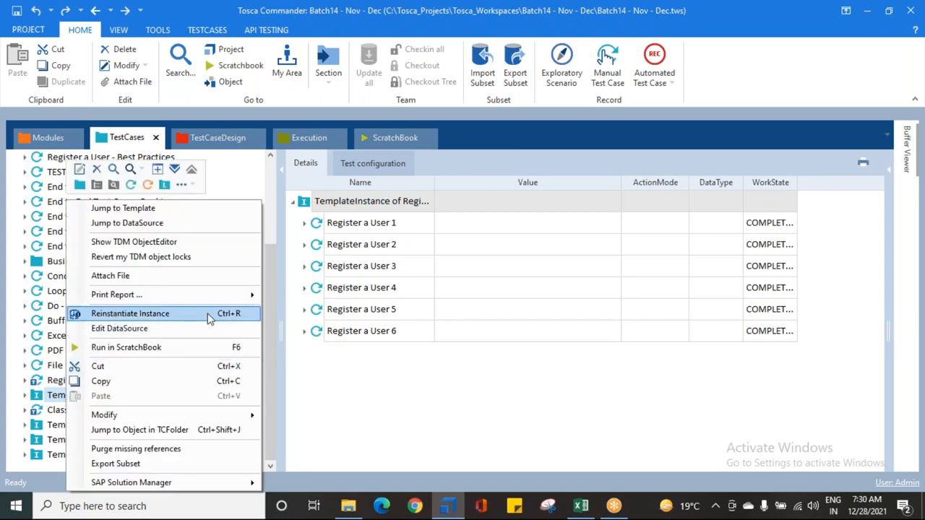
pyautogui.click(292, 289)
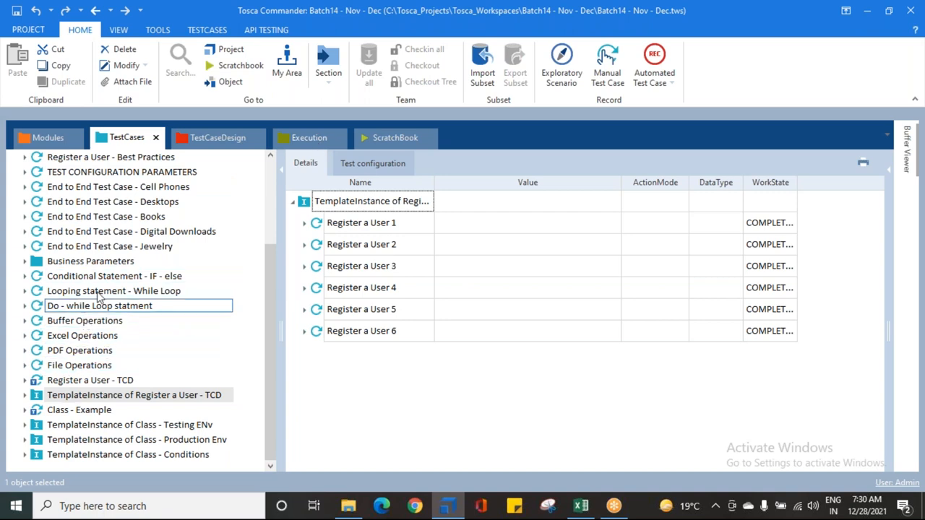
# Step: Synchronize the 5. PDF Operations execution entry with its test case and collapse it
pyautogui.click(298, 142)
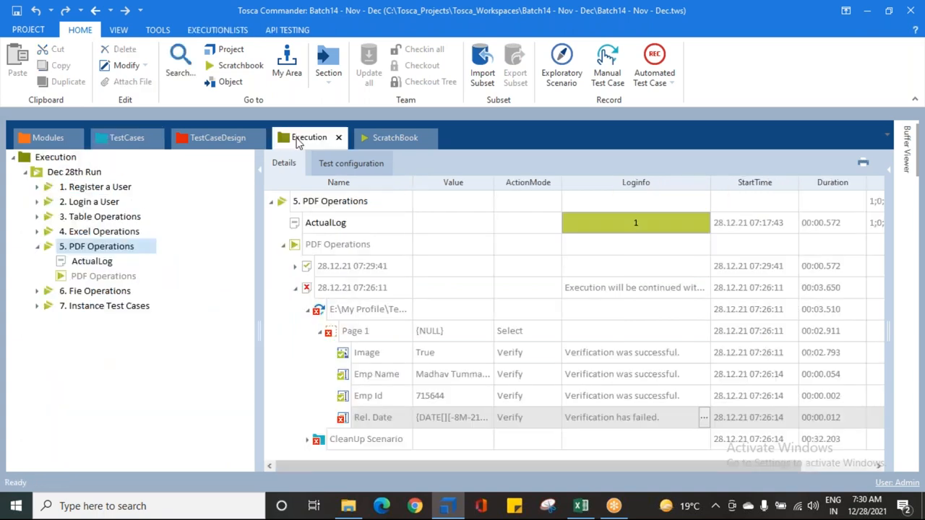
pyautogui.rightClick(70, 247)
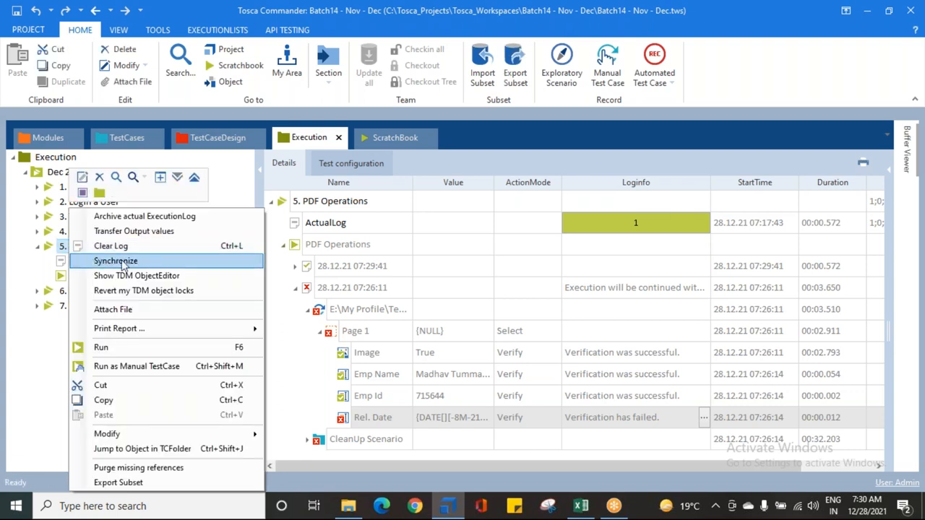
pyautogui.click(115, 260)
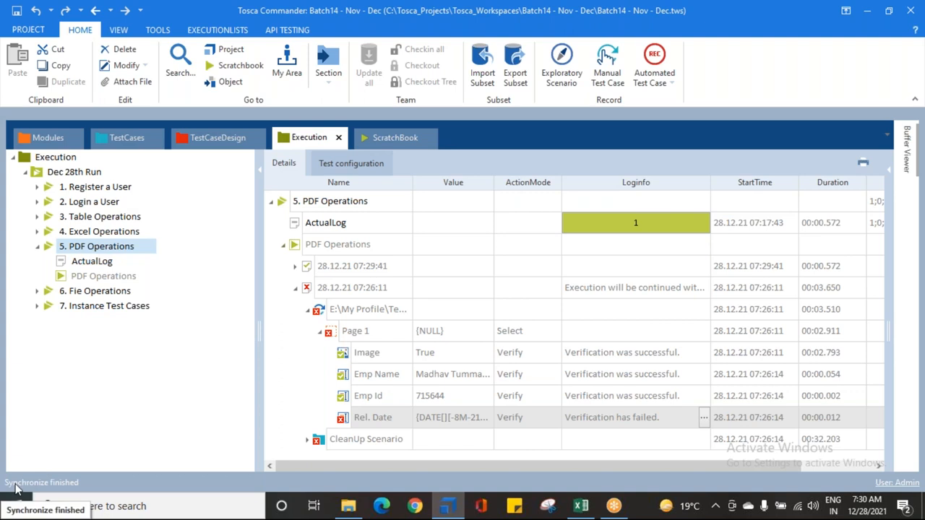
pyautogui.click(38, 247)
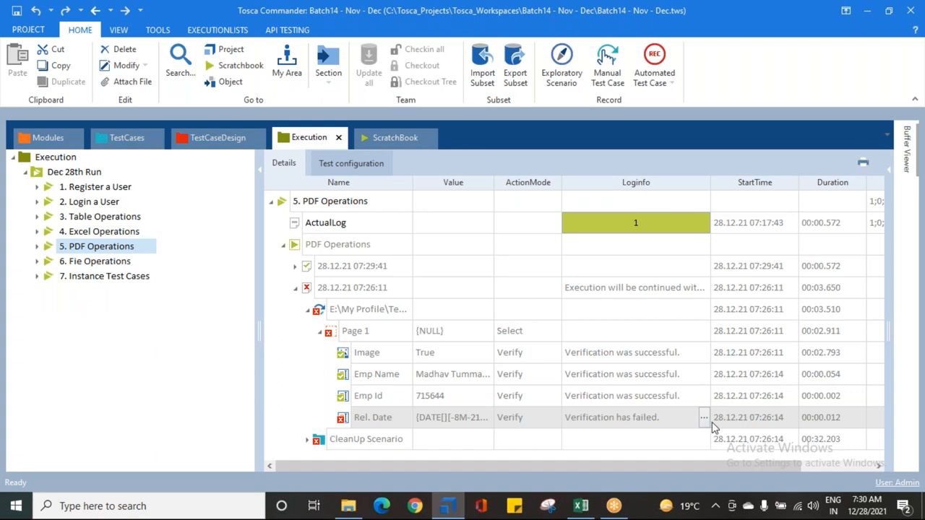
# Step: Collapse the 07:26:11 log and examine the Page 1 verifications of the 07:29:41 PDF Operations run
pyautogui.click(307, 309)
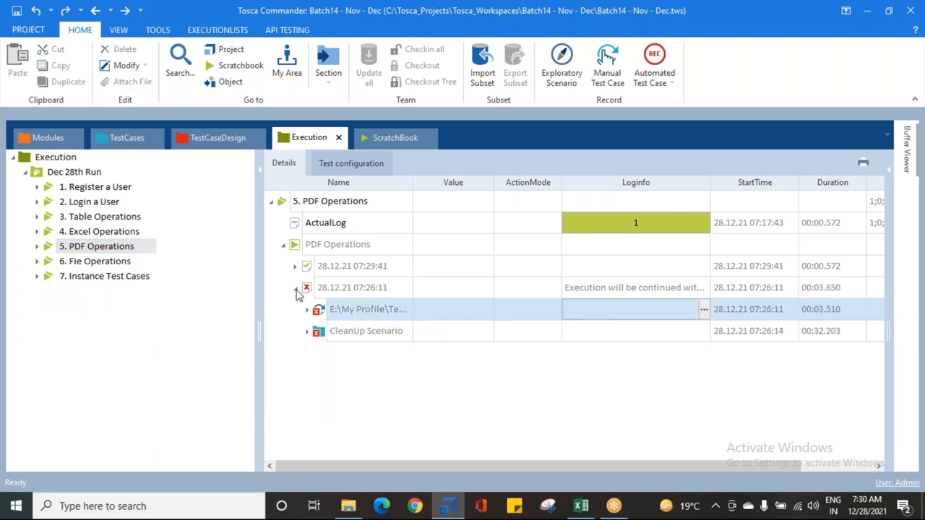
pyautogui.click(295, 288)
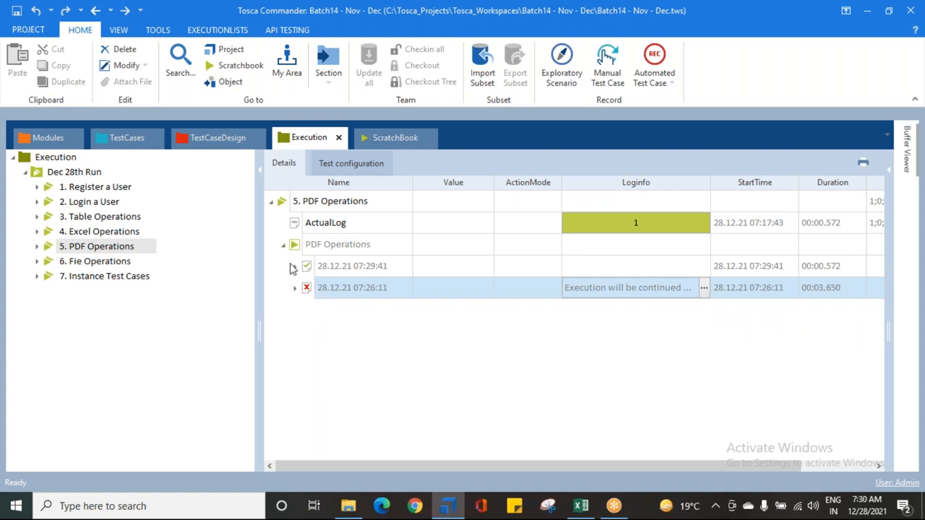
pyautogui.click(295, 266)
pyautogui.click(307, 288)
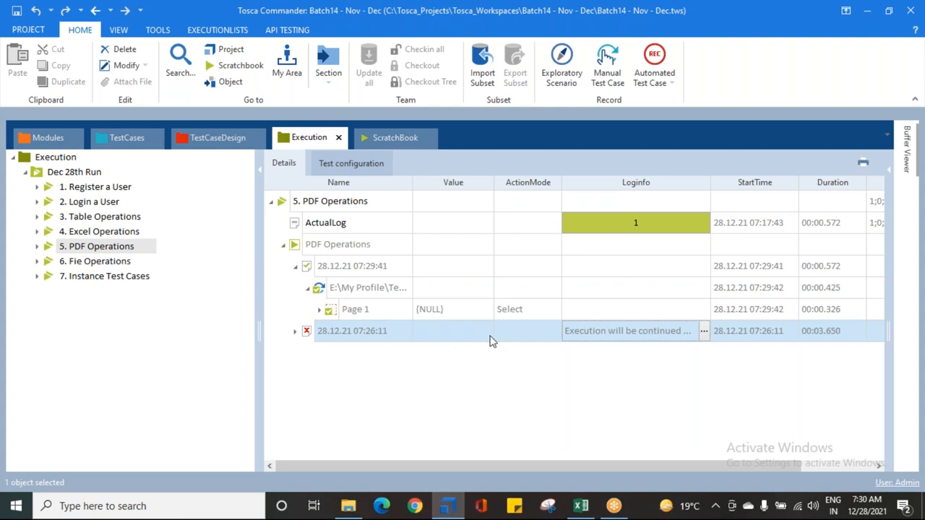
pyautogui.click(320, 309)
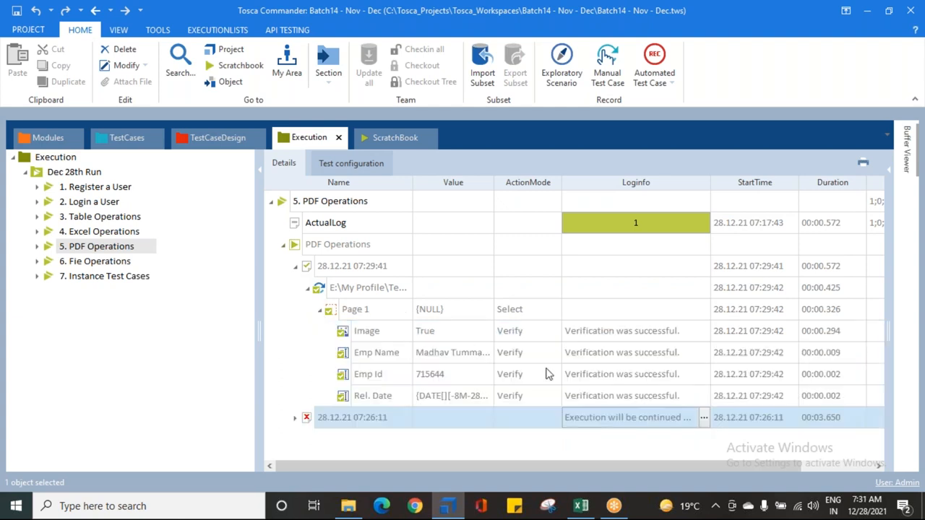
pyautogui.click(319, 310)
pyautogui.click(307, 287)
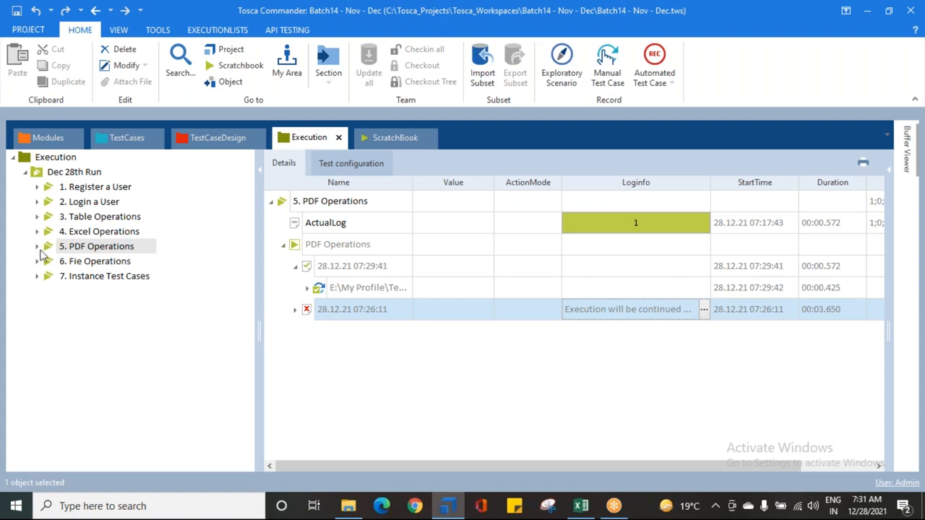
pyautogui.click(294, 267)
# Step: Delete the 07:29:41 log entry from PDF Operations and save the workspace
pyautogui.rightClick(307, 267)
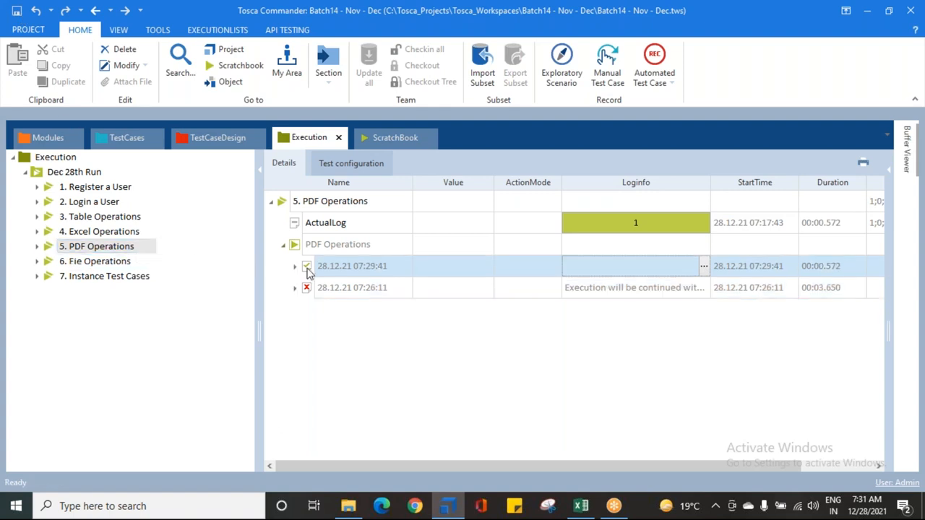
pyautogui.click(336, 235)
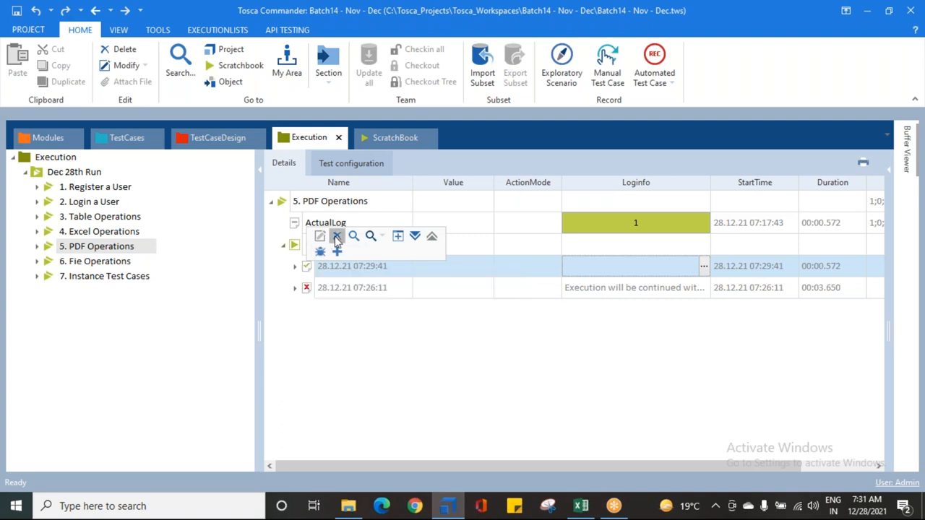
pyautogui.click(15, 11)
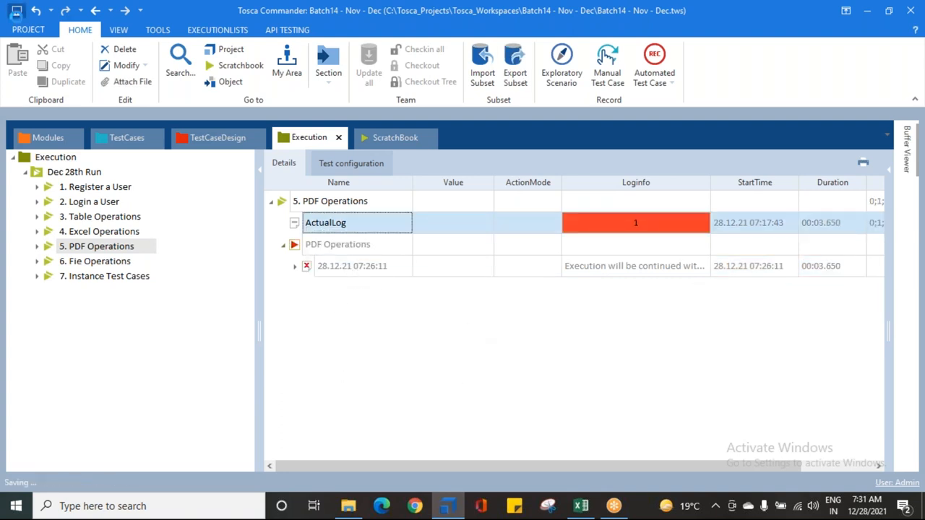
pyautogui.click(903, 171)
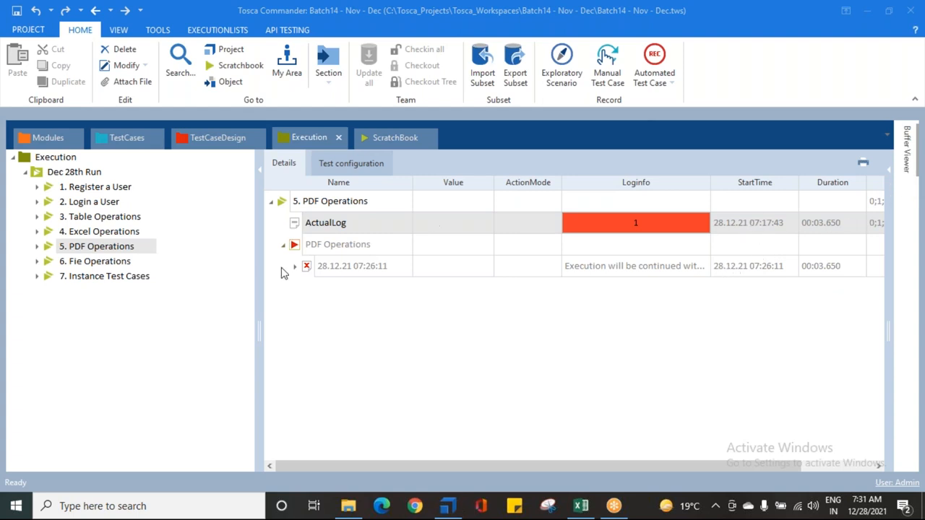
# Step: Run the 6. Fie Operations execution entry
pyautogui.click(82, 262)
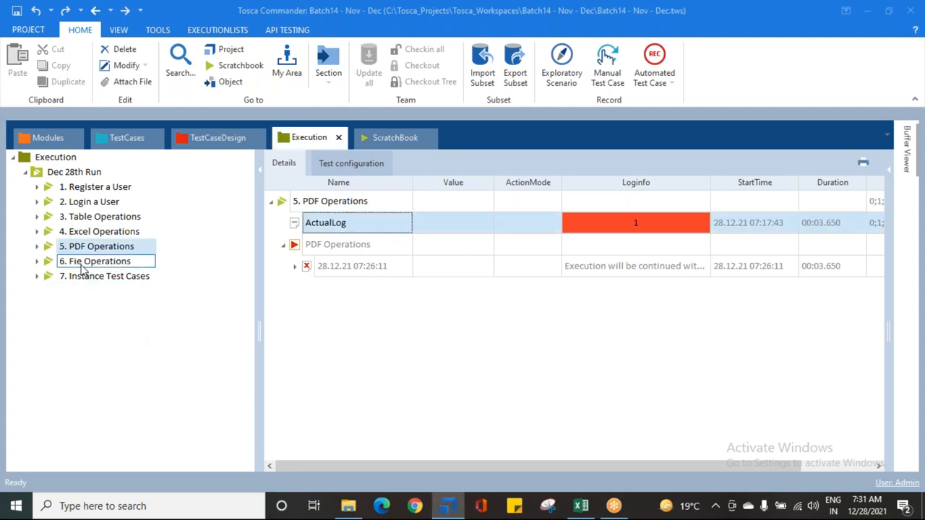
pyautogui.rightClick(82, 267)
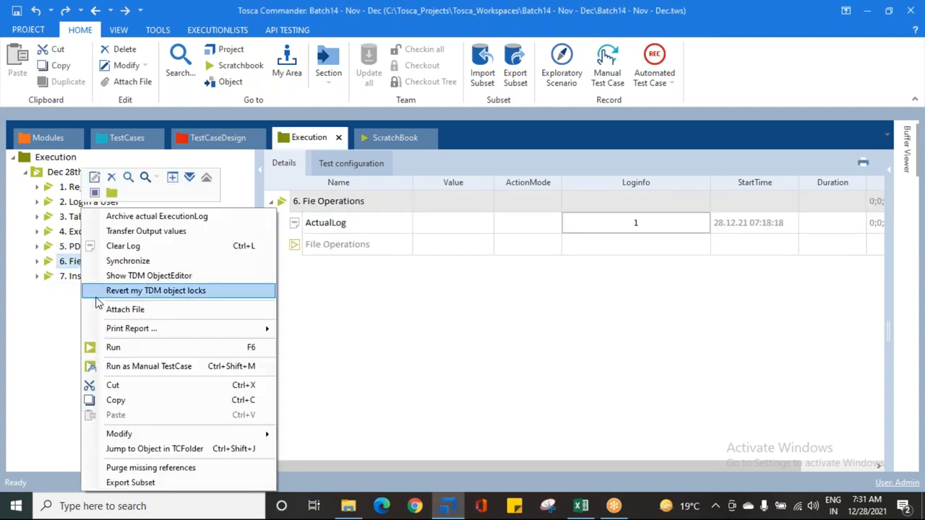
pyautogui.click(117, 348)
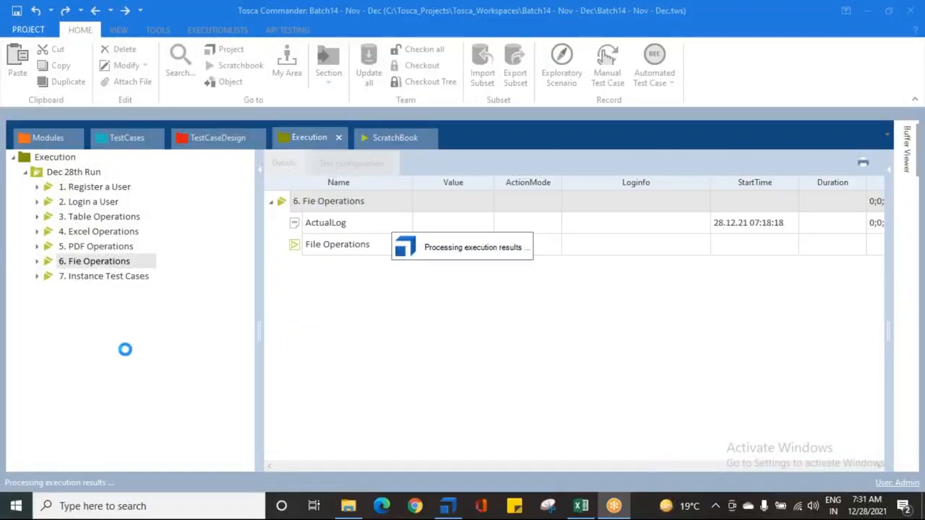
# Step: Show the Dec 28th Run result overview with the PDF Operations and Fie Operations entries collapsed
pyautogui.click(61, 175)
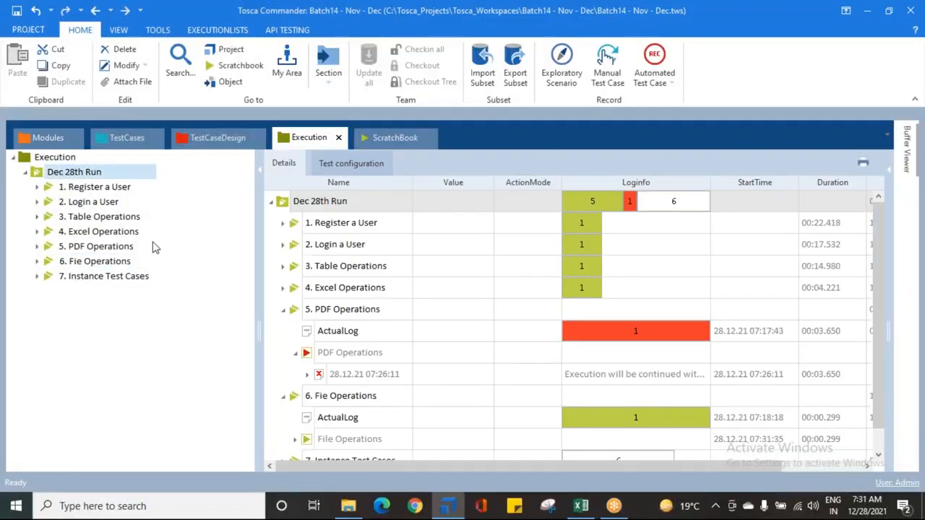
pyautogui.click(283, 309)
pyautogui.click(282, 330)
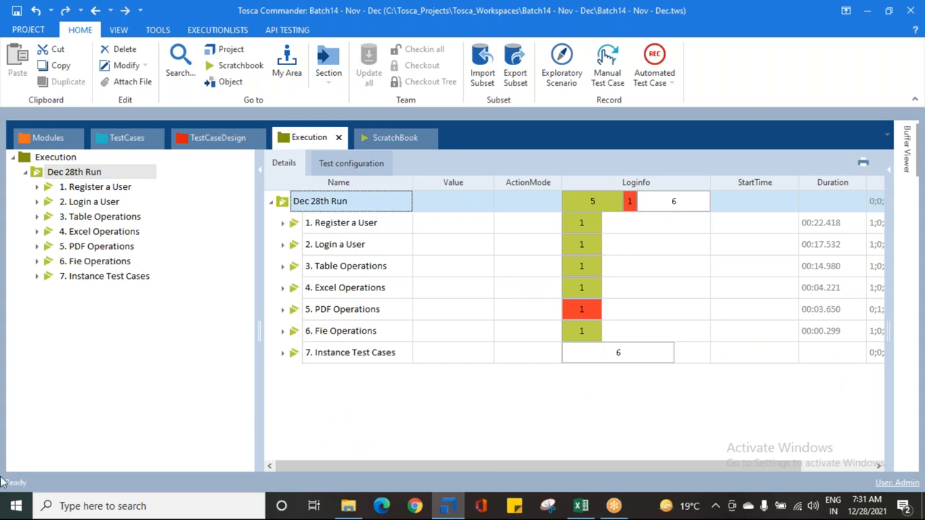
# Step: Save the workspace and start printing the Dec 28th Run report "ExecutionEntries with ActualLog and Issues" in Adobe PDF Format with all pages
pyautogui.click(16, 10)
pyautogui.rightClick(72, 174)
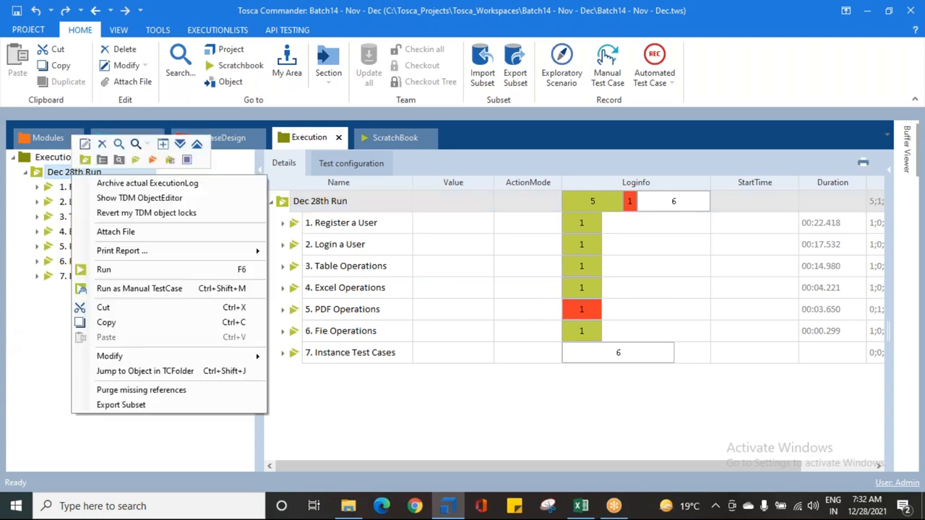
pyautogui.moveTo(131, 253)
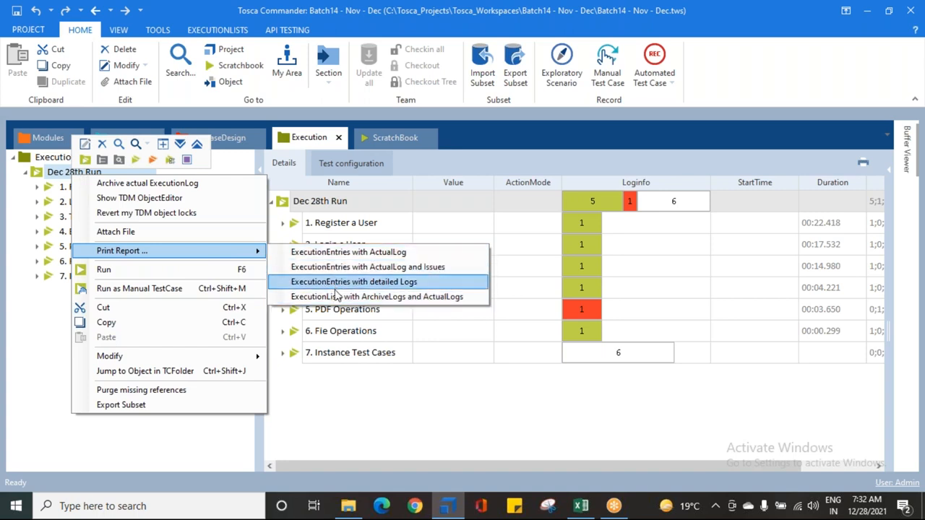
pyautogui.click(369, 267)
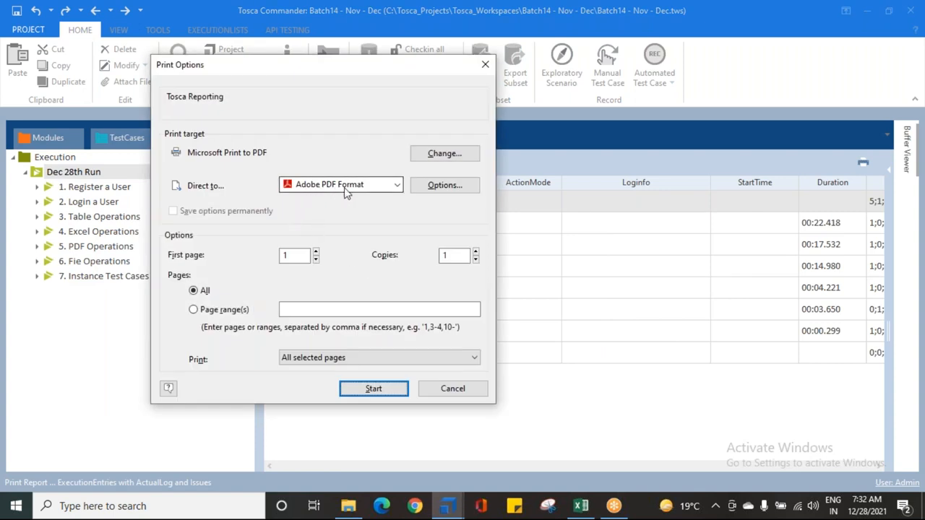
pyautogui.click(394, 186)
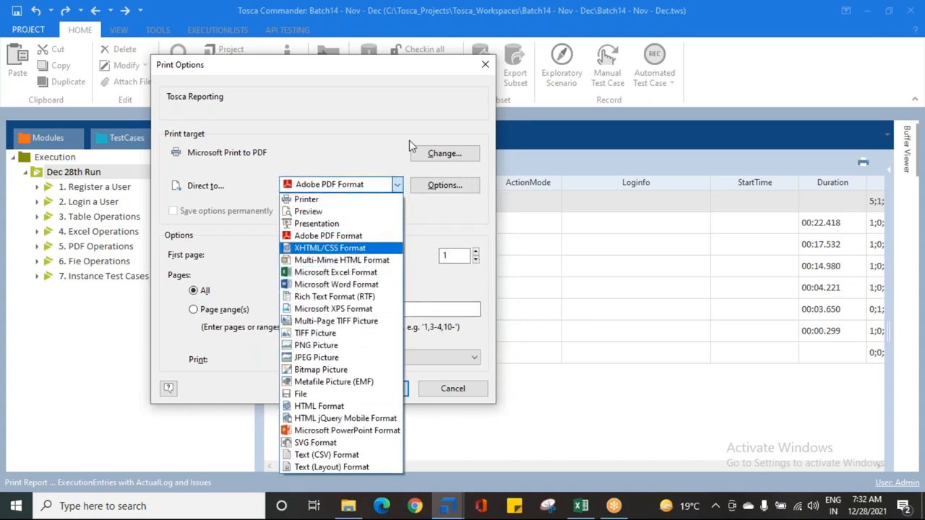
pyautogui.click(399, 117)
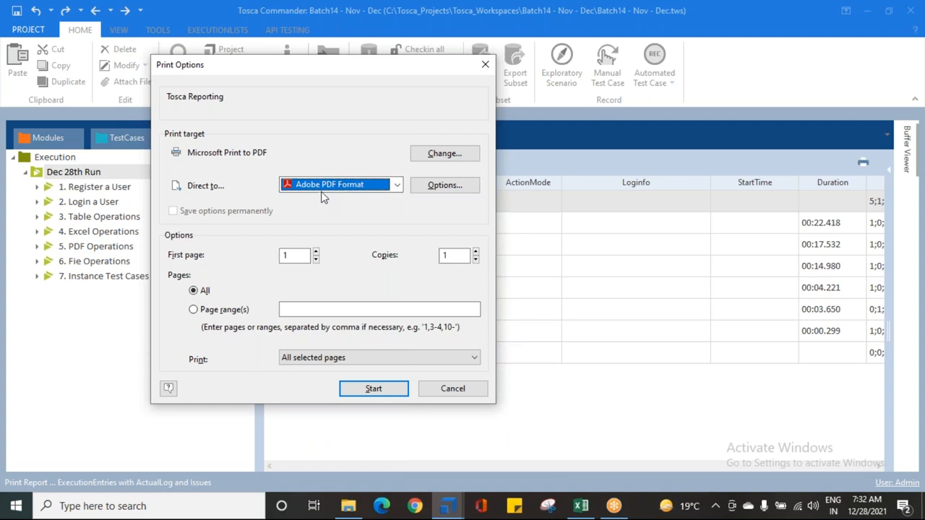
pyautogui.click(363, 390)
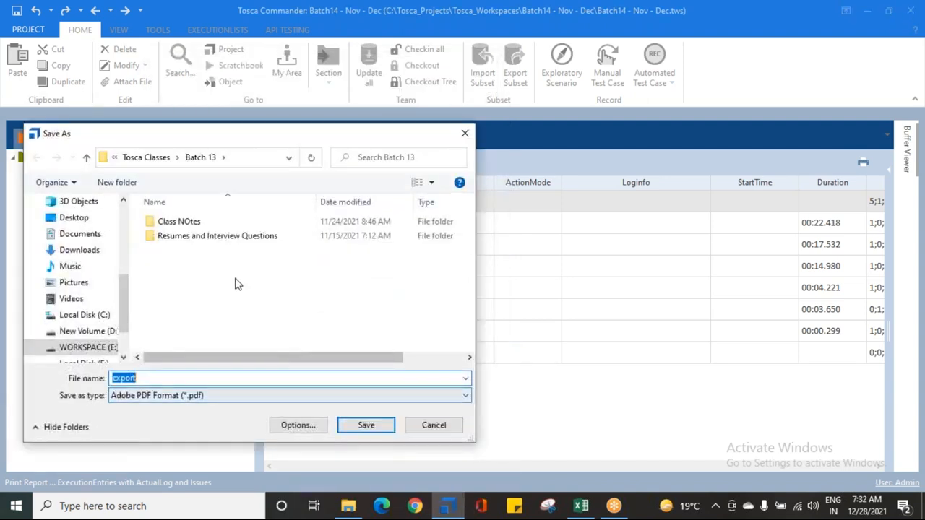
# Step: Save the report PDF as "Test Run - Dec 28th" in the Screen shots folder of Tosca Classes, Batch 14
pyautogui.click(148, 154)
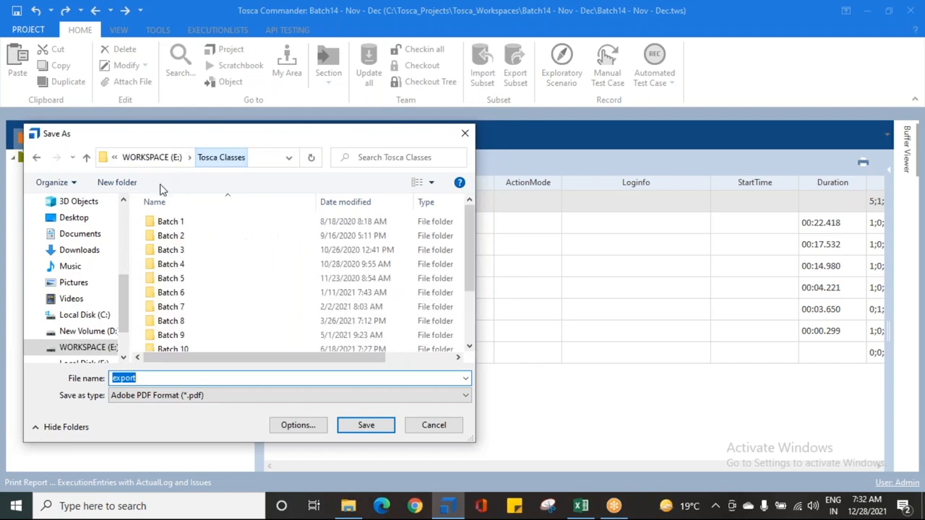
pyautogui.scroll(-3, 164, 336)
pyautogui.doubleClick(168, 330)
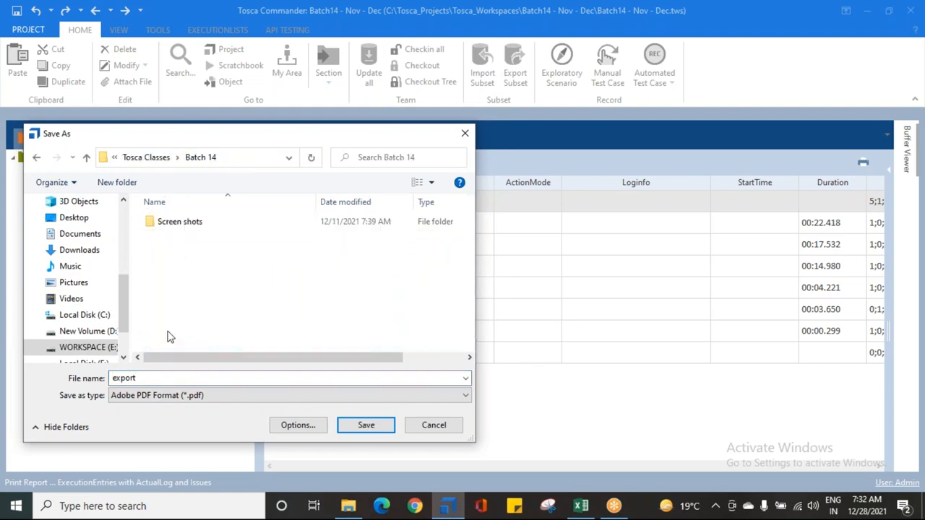
pyautogui.doubleClick(175, 223)
pyautogui.click(155, 383)
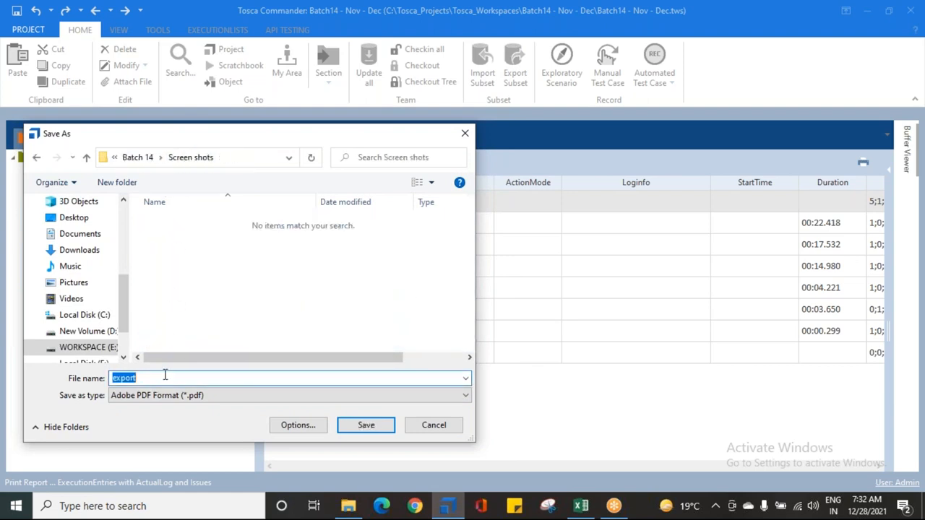
pyautogui.write('Test Run - Dec 28th')
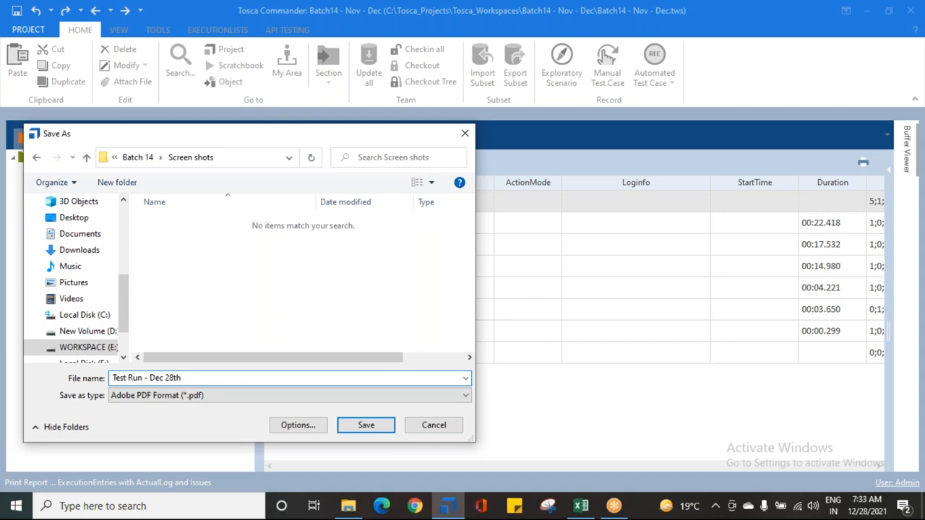
pyautogui.click(365, 427)
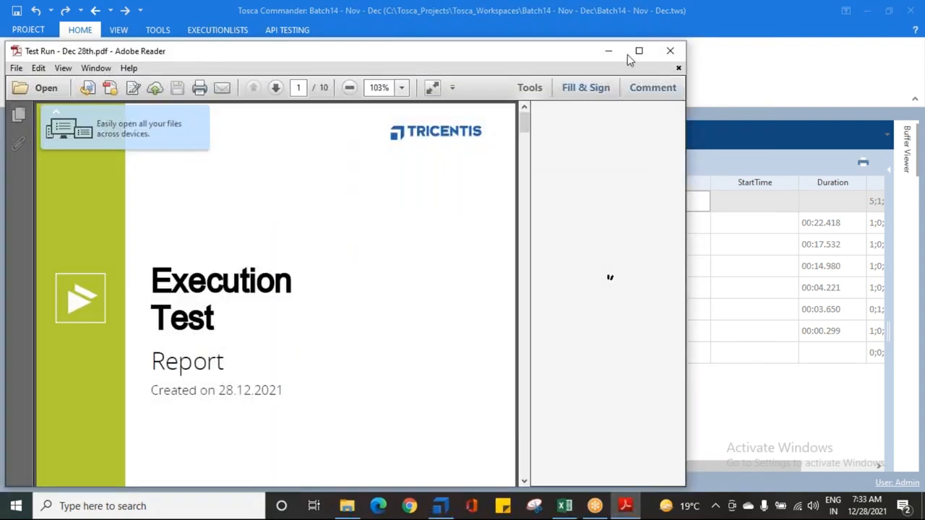
# Step: Maximize the PDF report at 100% zoom and examine its cover page title, creation date and Tosca version
pyautogui.click(639, 51)
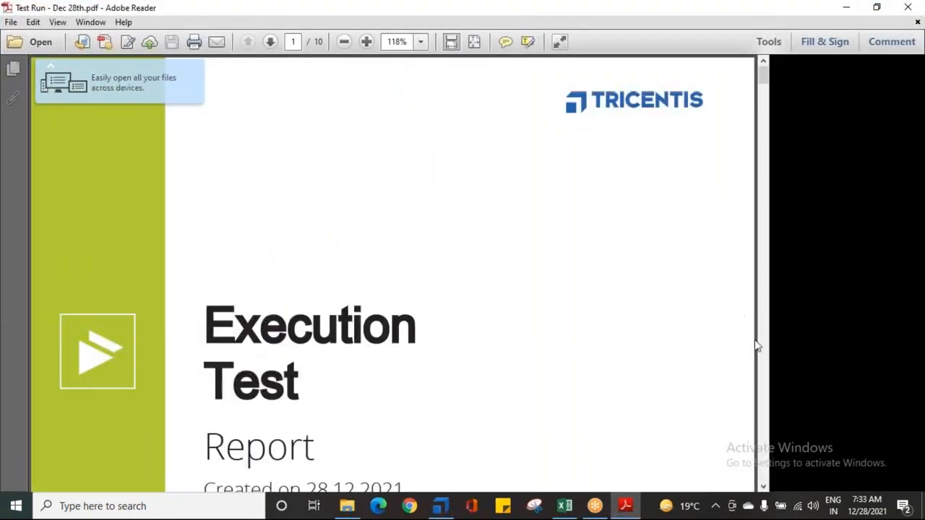
pyautogui.click(344, 42)
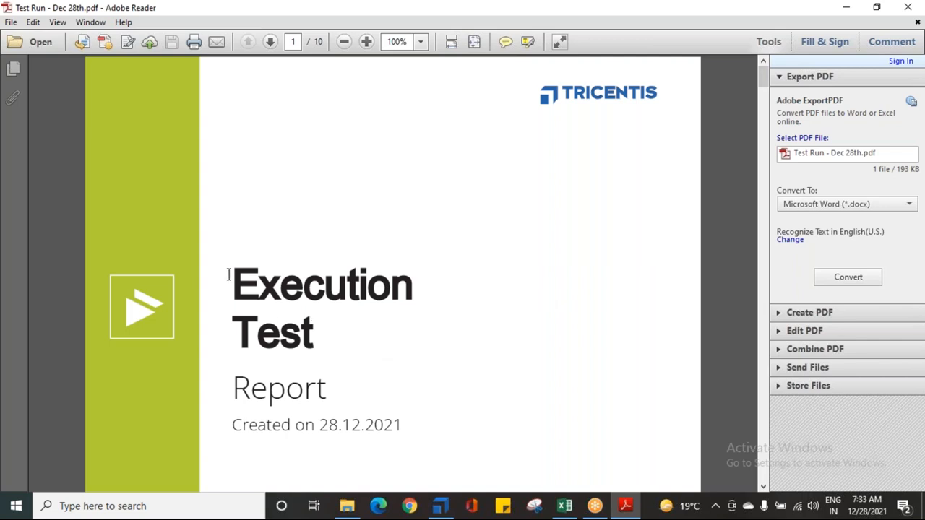
pyautogui.moveTo(229, 274); pyautogui.dragTo(290, 313)
pyautogui.scroll(-3, 314, 327)
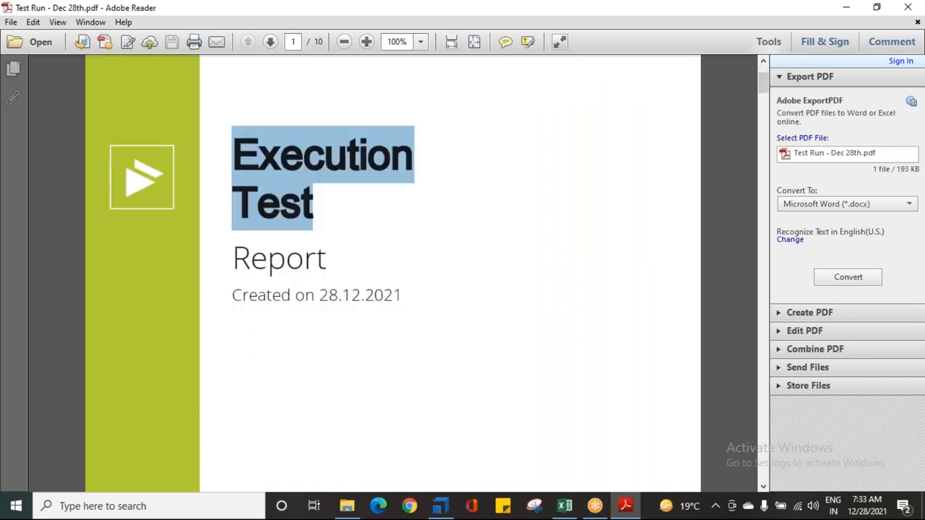
pyautogui.moveTo(242, 263); pyautogui.dragTo(402, 296)
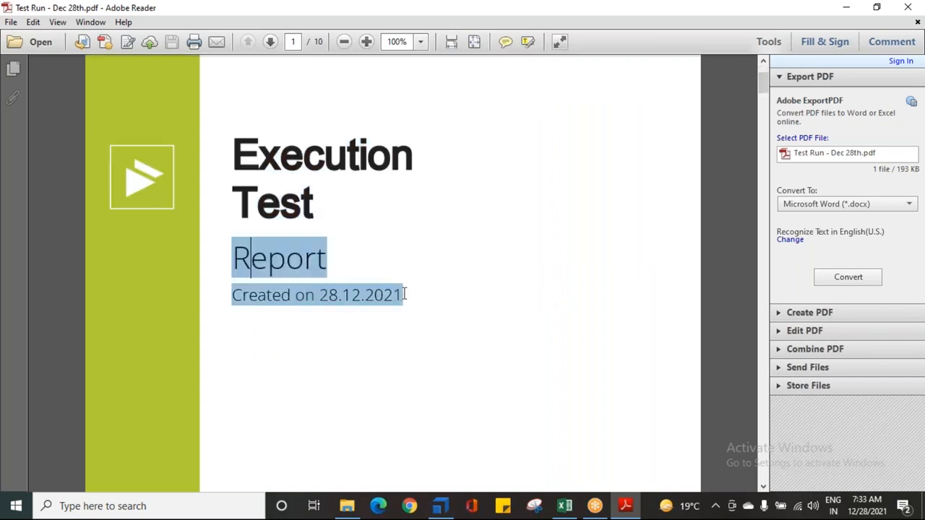
pyautogui.scroll(-5, 374, 323)
pyautogui.scroll(-2, 374, 325)
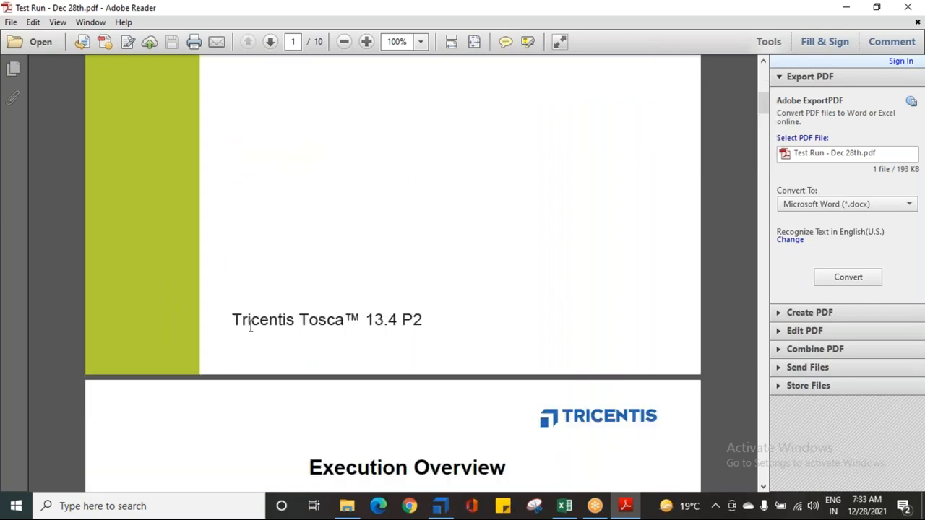
pyautogui.moveTo(236, 319); pyautogui.dragTo(424, 323)
# Step: Examine the report's Execution Overview table, SumUp Chart and the table of results per execution entry
pyautogui.scroll(-8, 374, 357)
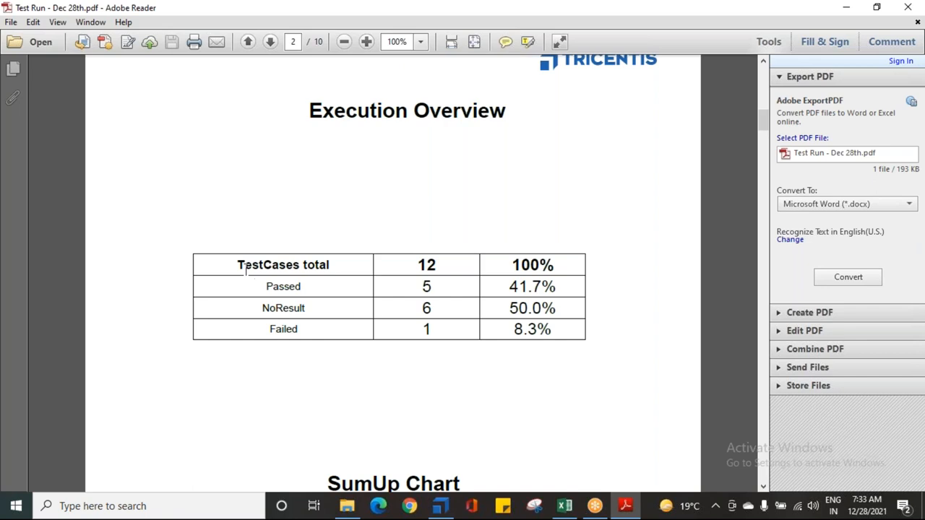
pyautogui.moveTo(419, 266); pyautogui.dragTo(434, 292)
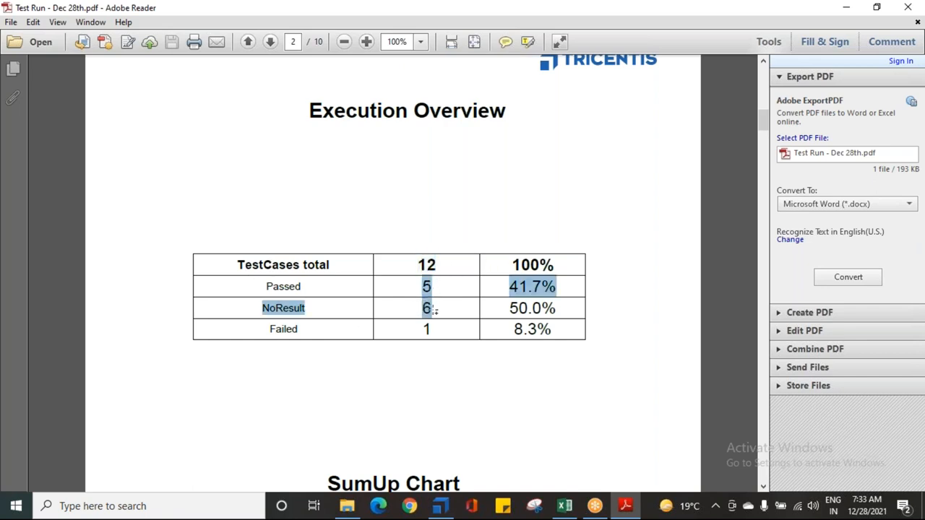
pyautogui.scroll(-5, 420, 351)
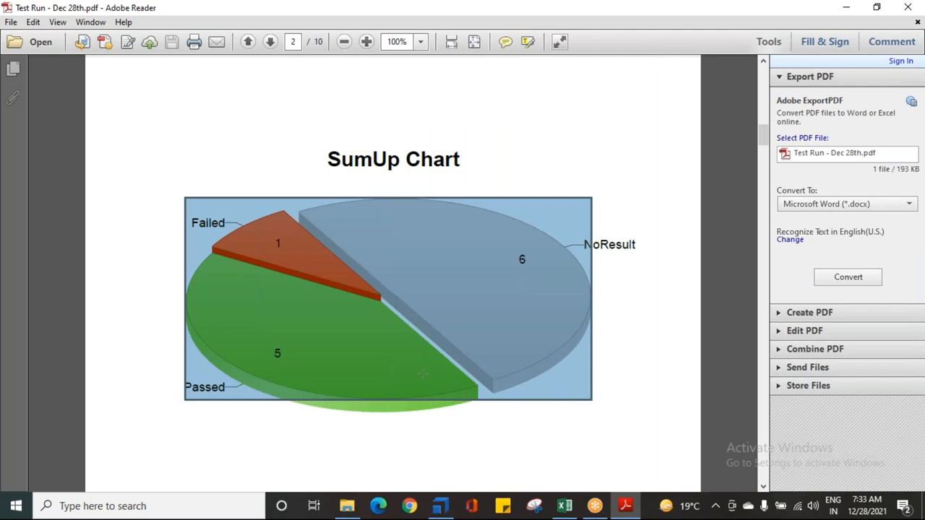
pyautogui.click(514, 158)
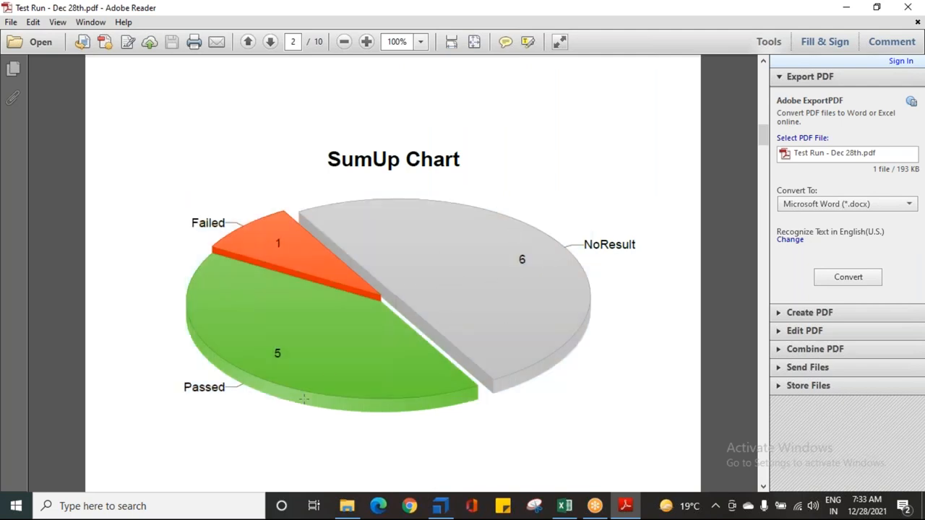
pyautogui.scroll(-6, 347, 363)
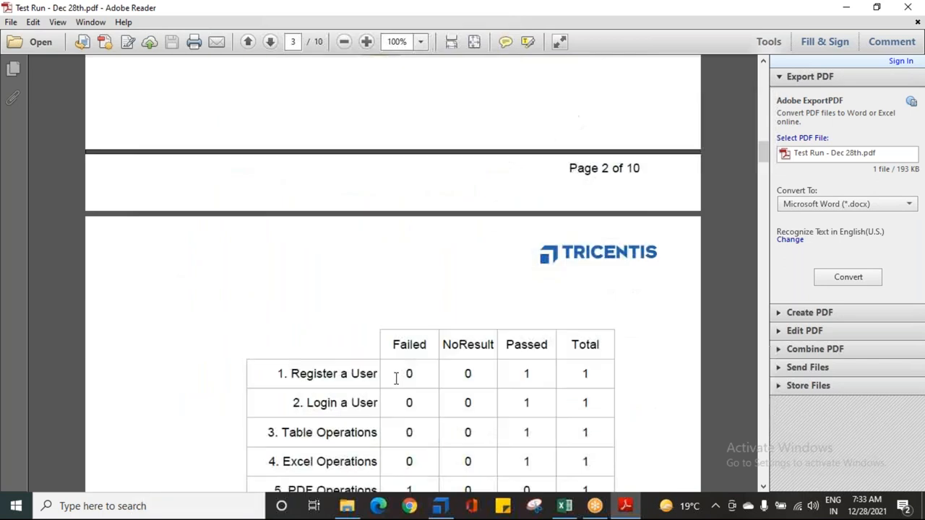
pyautogui.moveTo(280, 244); pyautogui.dragTo(362, 424)
pyautogui.click(611, 435)
pyautogui.scroll(-10, 505, 390)
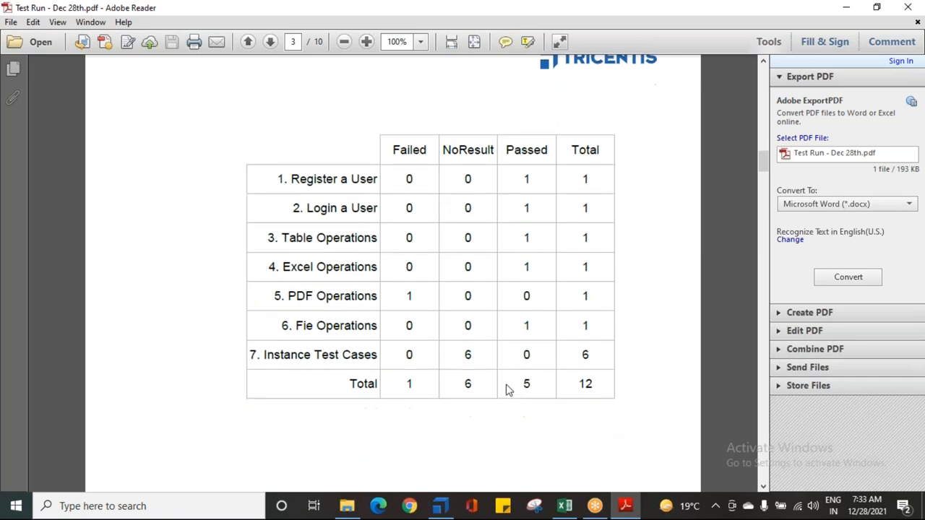
# Step: Examine the report's execution details for entries 1. Register a User through 5. PDF Operations, including the failed test case percentage
pyautogui.scroll(-10, 504, 409)
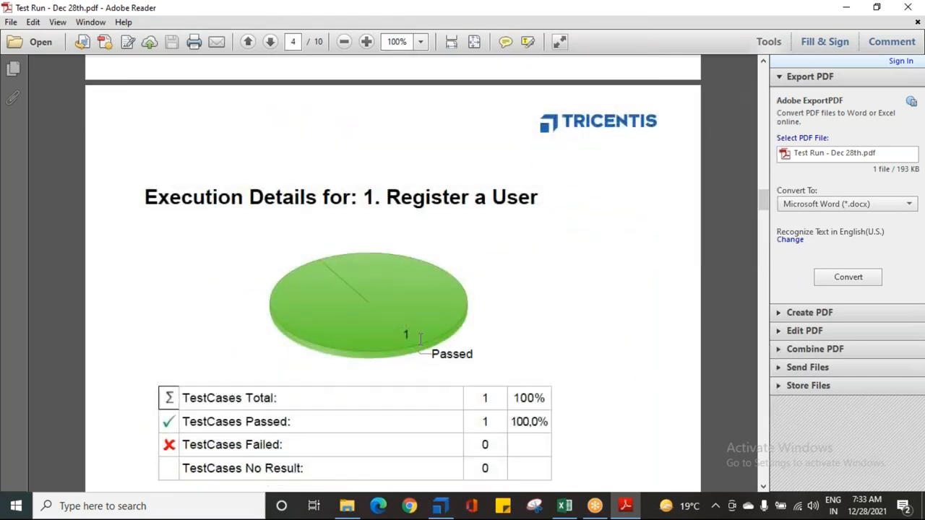
pyautogui.scroll(-4, 342, 224)
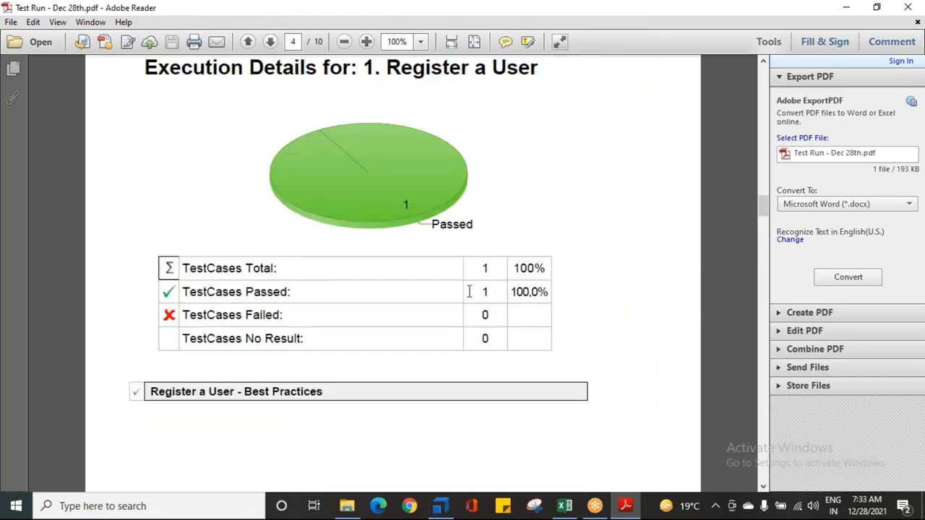
pyautogui.scroll(-20, 444, 340)
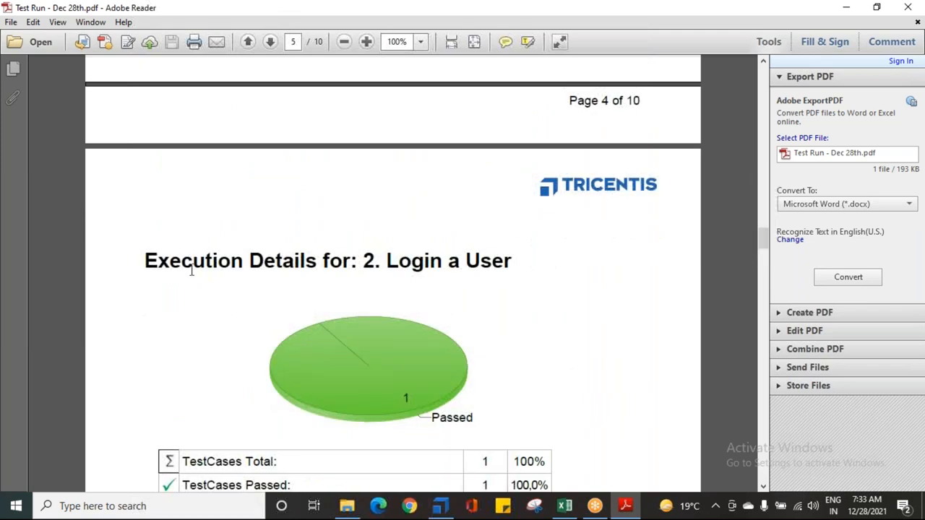
pyautogui.moveTo(152, 261); pyautogui.dragTo(498, 263)
pyautogui.scroll(-1, 499, 263)
pyautogui.scroll(-20, 368, 413)
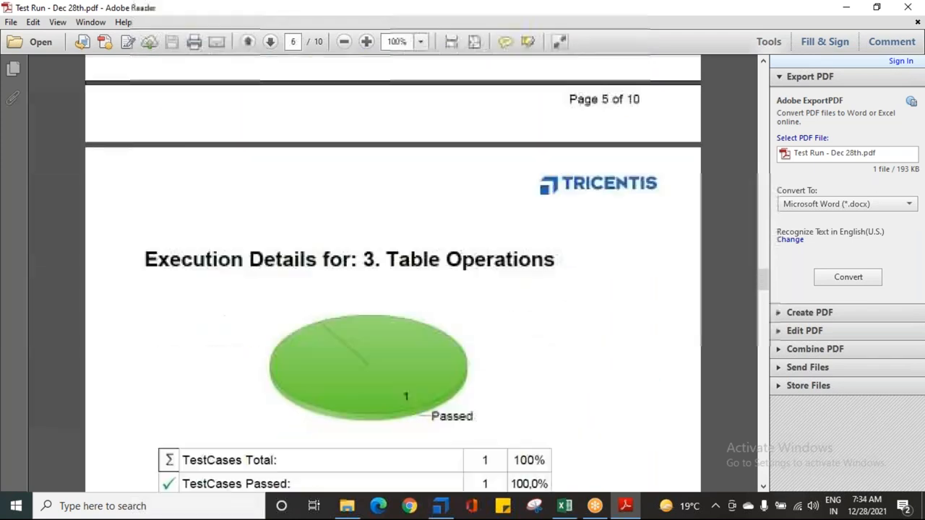
pyautogui.scroll(-20, 372, 402)
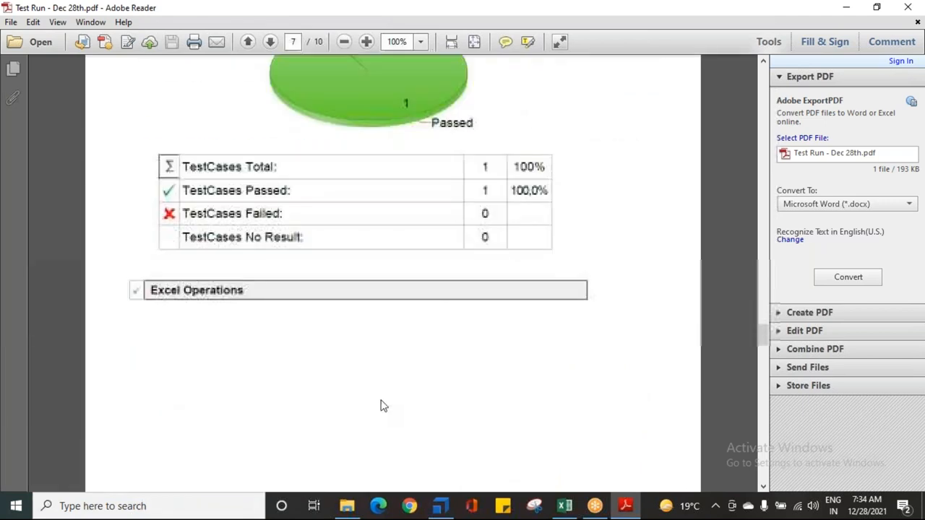
pyautogui.scroll(-10, 383, 396)
pyautogui.moveTo(169, 189); pyautogui.dragTo(543, 196)
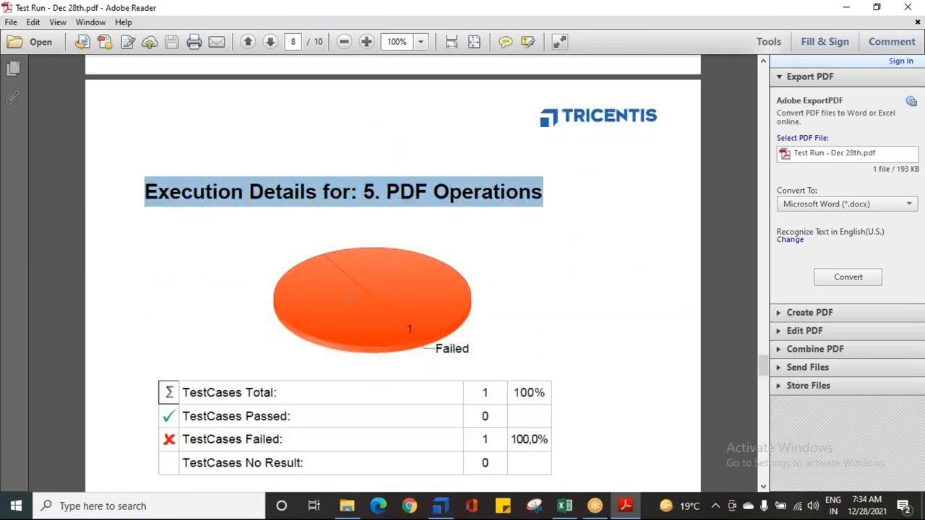
pyautogui.moveTo(510, 439); pyautogui.dragTo(535, 442)
# Step: Examine the report's execution details for 6. Fie Operations and 7. Instance Test Cases through to the last page
pyautogui.scroll(-12, 460, 407)
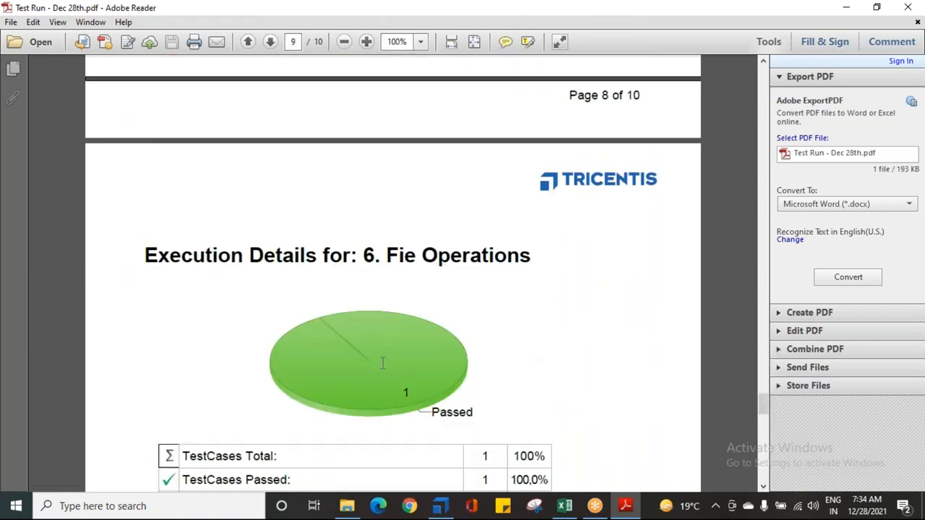
pyautogui.scroll(-3, 395, 264)
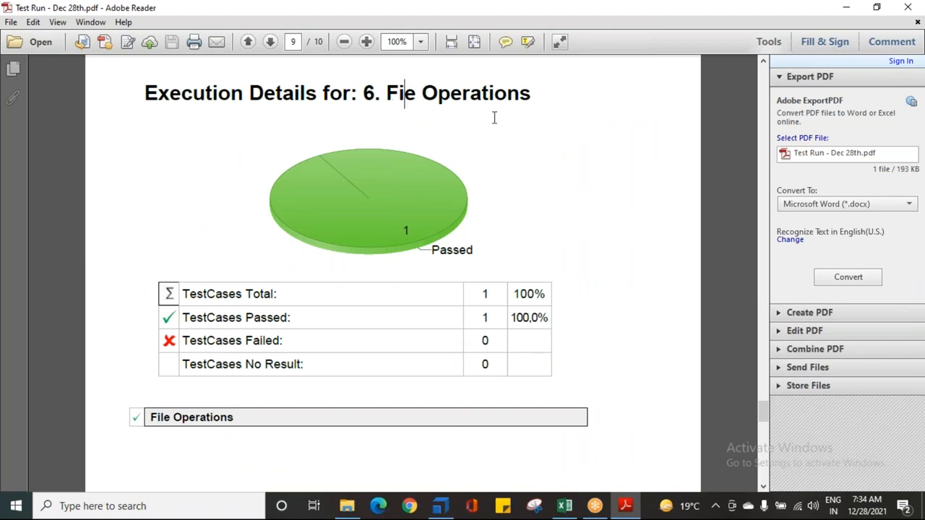
pyautogui.scroll(-12, 419, 293)
pyautogui.moveTo(380, 254); pyautogui.dragTo(452, 347)
pyautogui.scroll(-3, 387, 319)
pyautogui.click(540, 228)
pyautogui.scroll(-4, 323, 386)
pyautogui.scroll(-3, 303, 395)
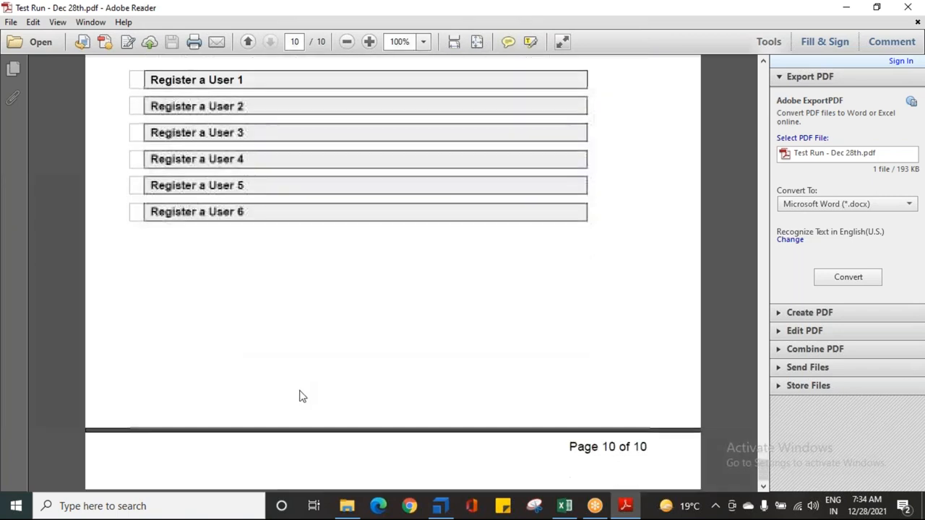
# Step: Close the PDF report and select the Dec 28th Run execution list in Tosca Commander
pyautogui.click(904, 9)
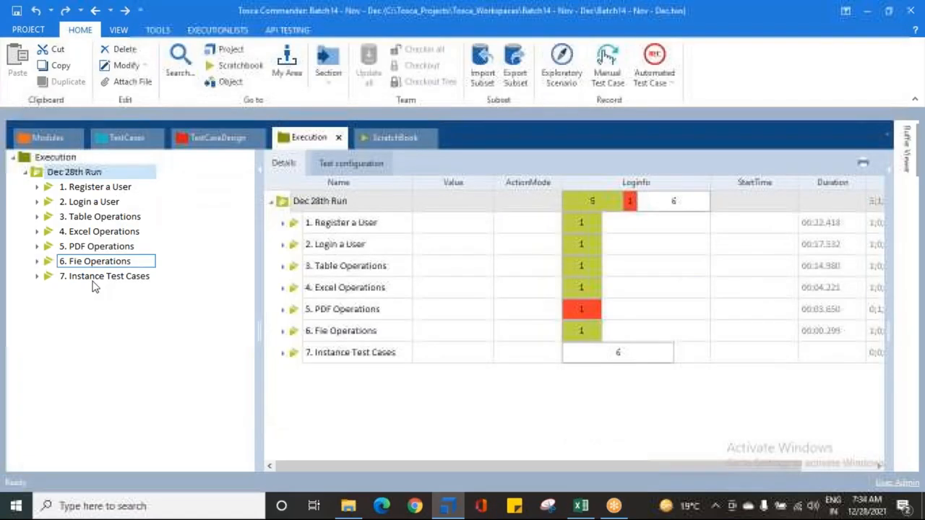
pyautogui.click(51, 177)
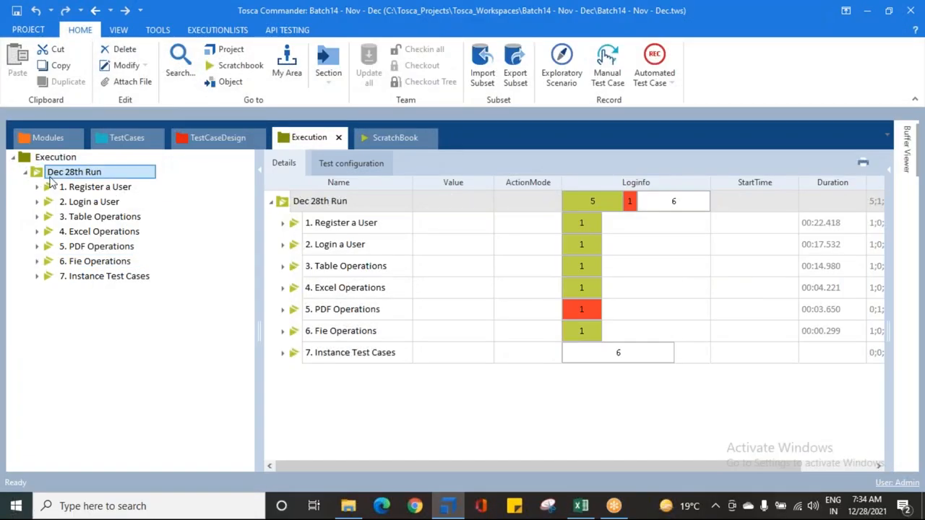
pyautogui.click(89, 187)
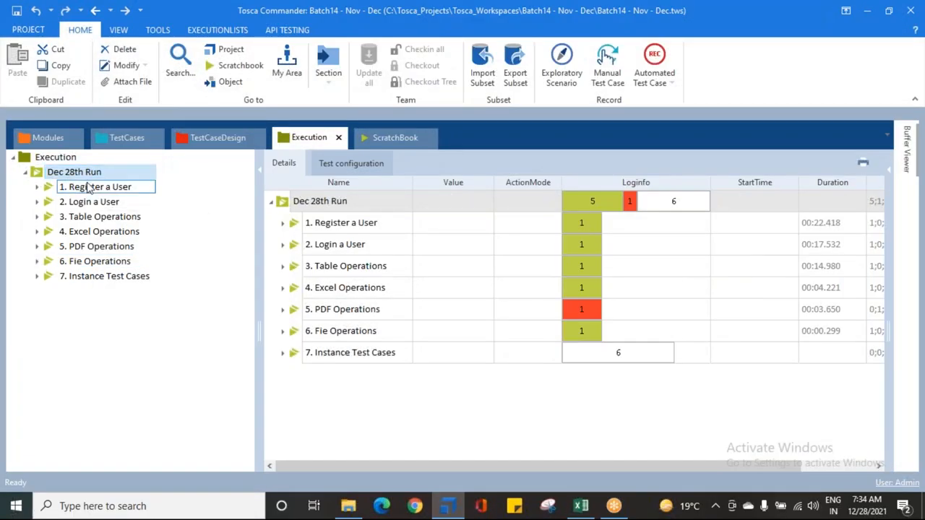
pyautogui.click(74, 174)
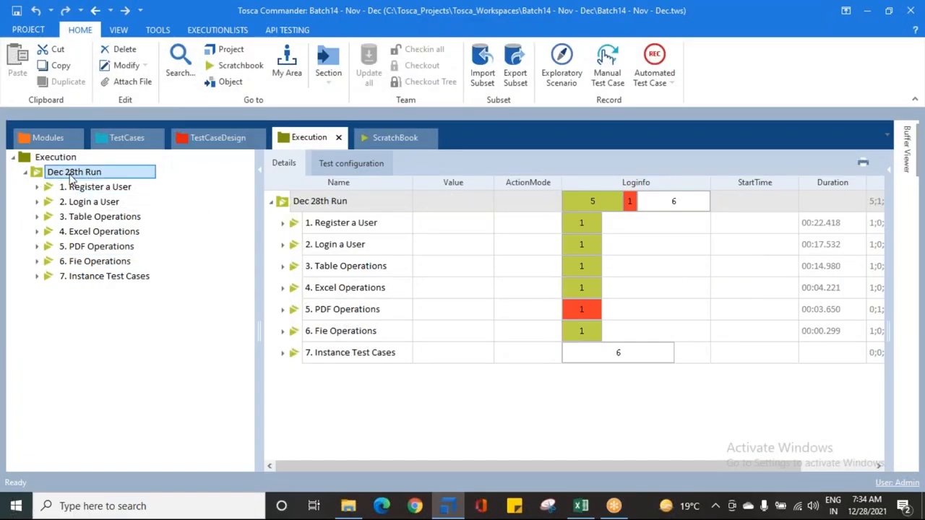
# Step: Start exporting the "ExecutionEntries with detailed Logs" report for the Dec 28th Run execution list
pyautogui.rightClick(73, 176)
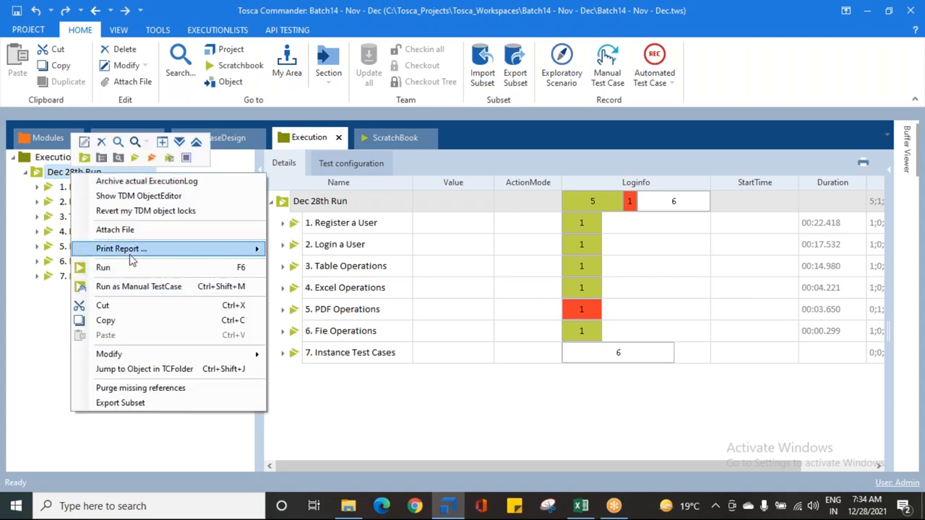
pyautogui.moveTo(133, 249)
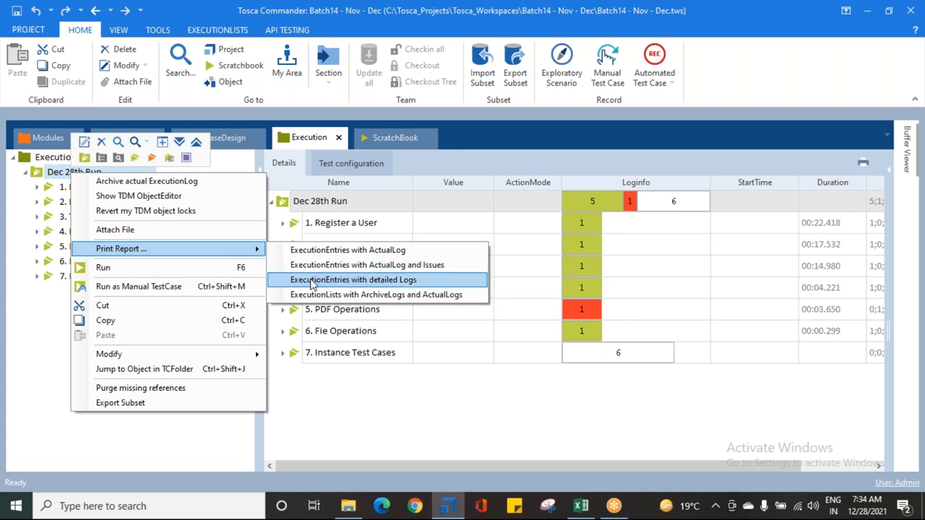
pyautogui.click(376, 280)
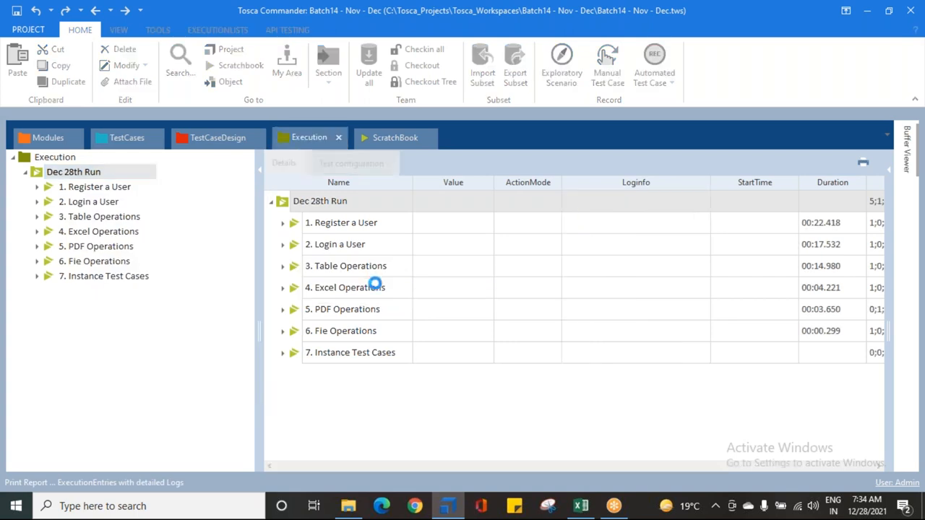
pyautogui.click(369, 390)
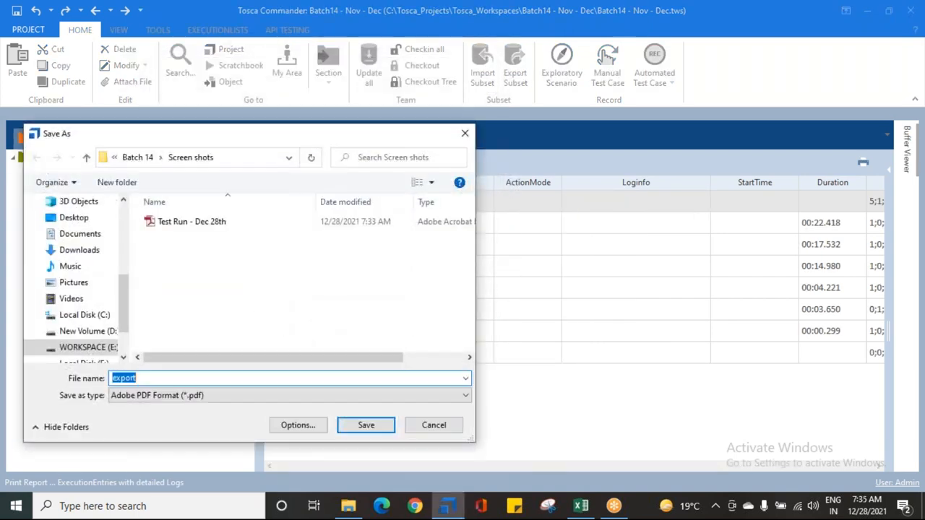
# Step: Save the detailed report in PDF format as "Test Run - Dec 28th_1" in the Screen shots folder
pyautogui.click(203, 227)
pyautogui.click(200, 376)
pyautogui.click(200, 376)
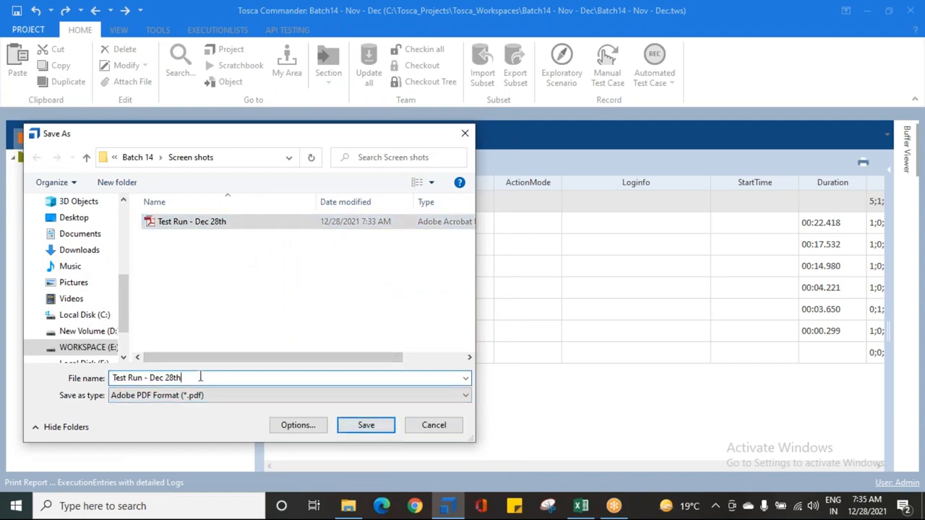
pyautogui.write('_1')
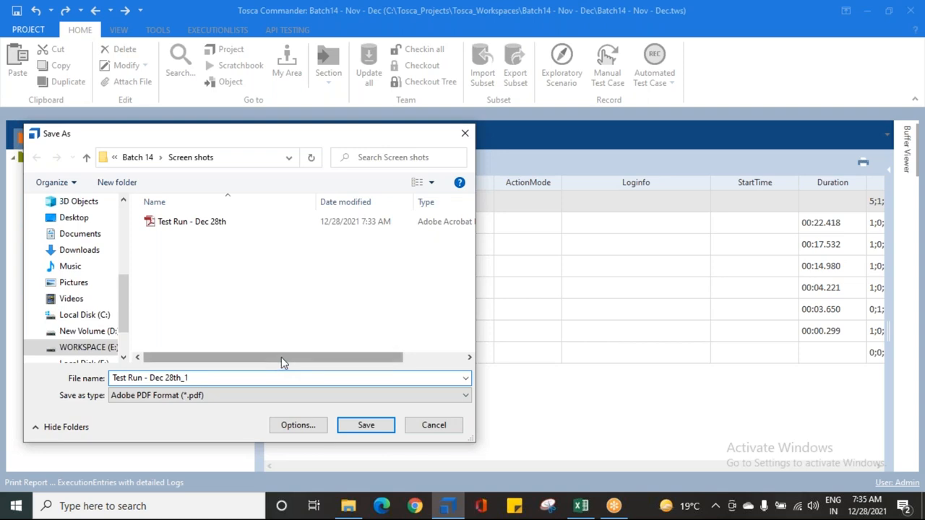
pyautogui.click(347, 426)
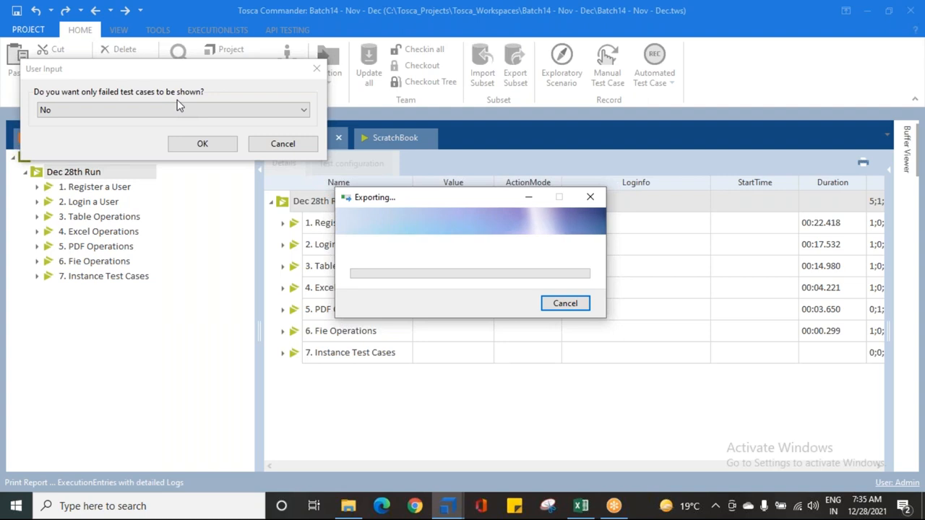
# Step: Switch the option to show only failed test cases to Yes and back to No
pyautogui.click(94, 109)
pyautogui.click(90, 135)
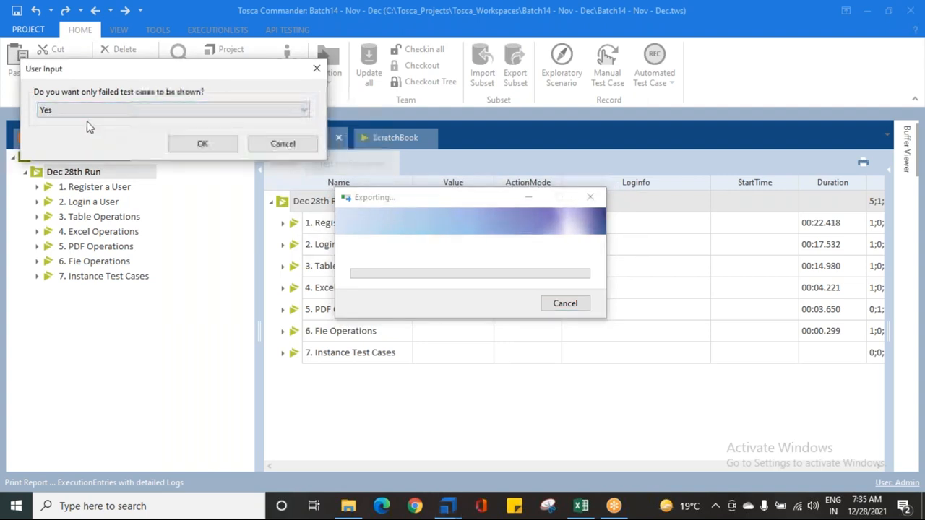
pyautogui.click(47, 115)
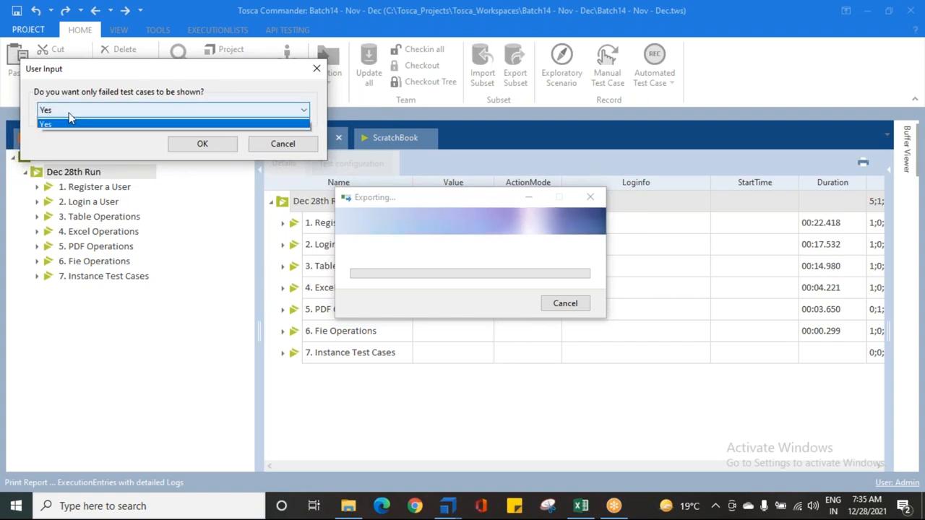
pyautogui.click(67, 124)
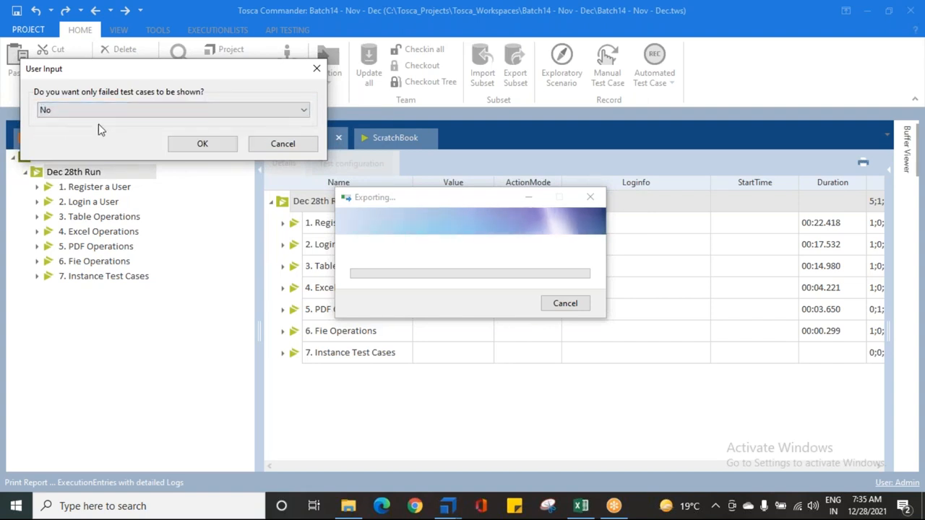
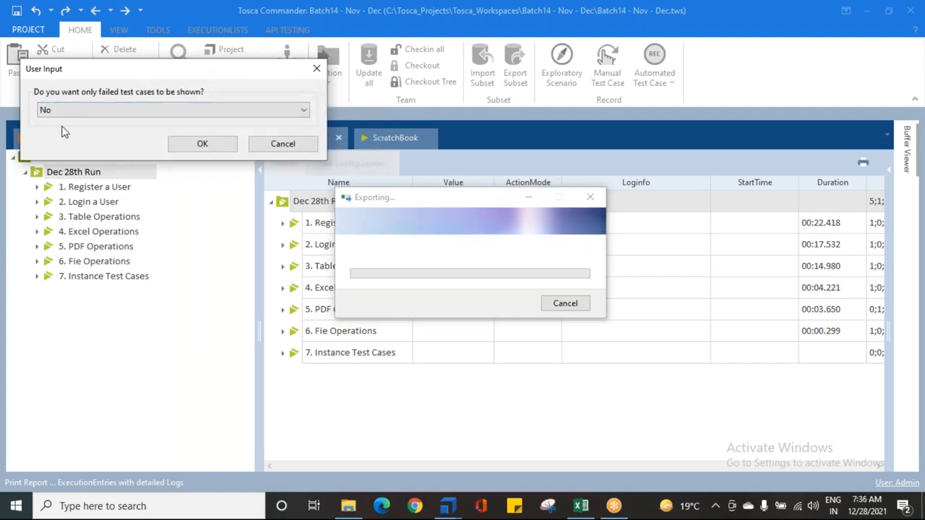
# Step: Generate the detailed report with "No" for showing only failed test cases and "Yes - In the end" for including screenshots
pyautogui.click(203, 145)
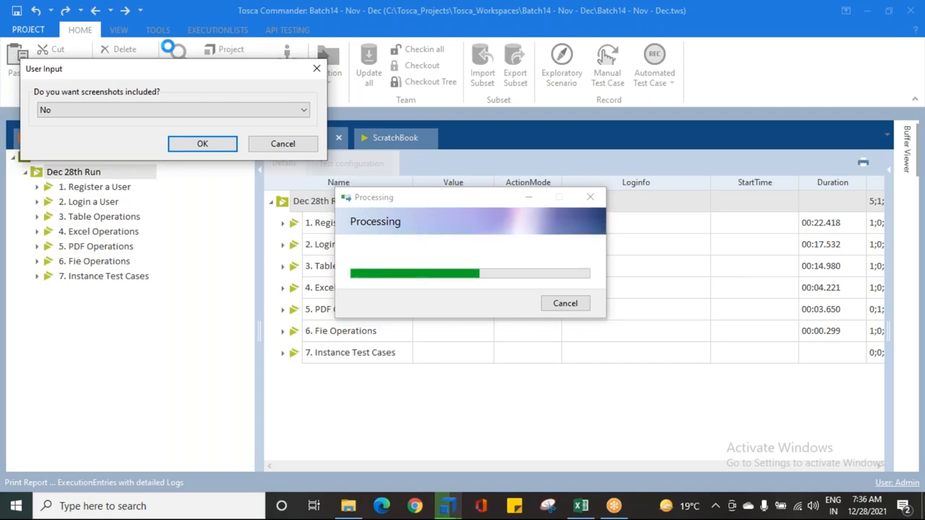
pyautogui.click(77, 110)
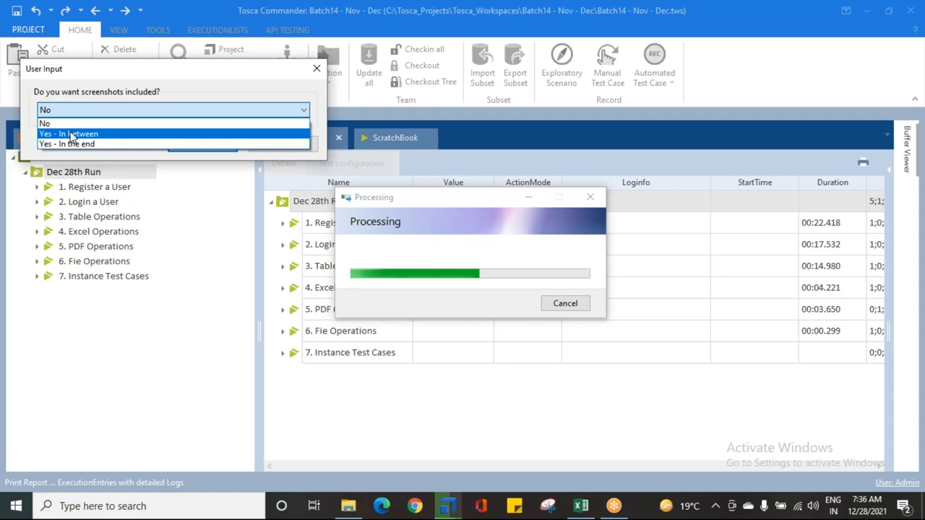
pyautogui.click(68, 144)
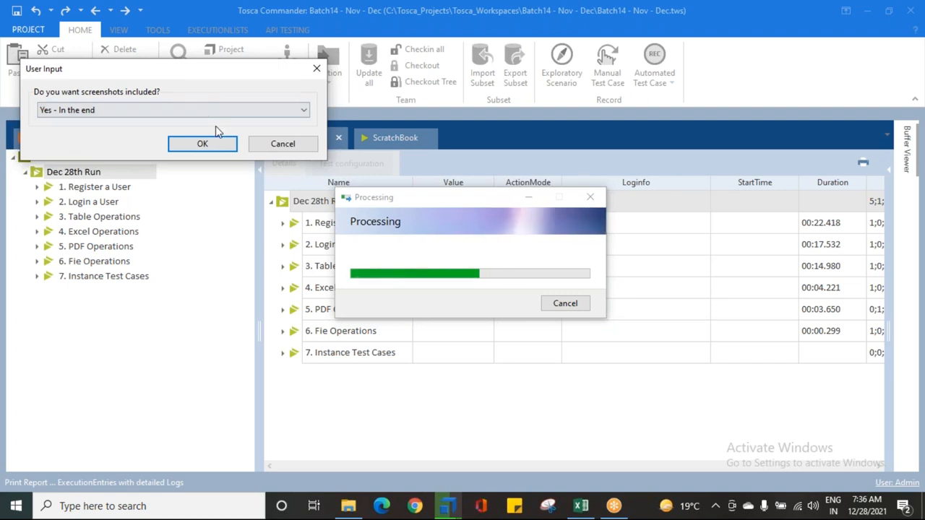
pyautogui.click(201, 144)
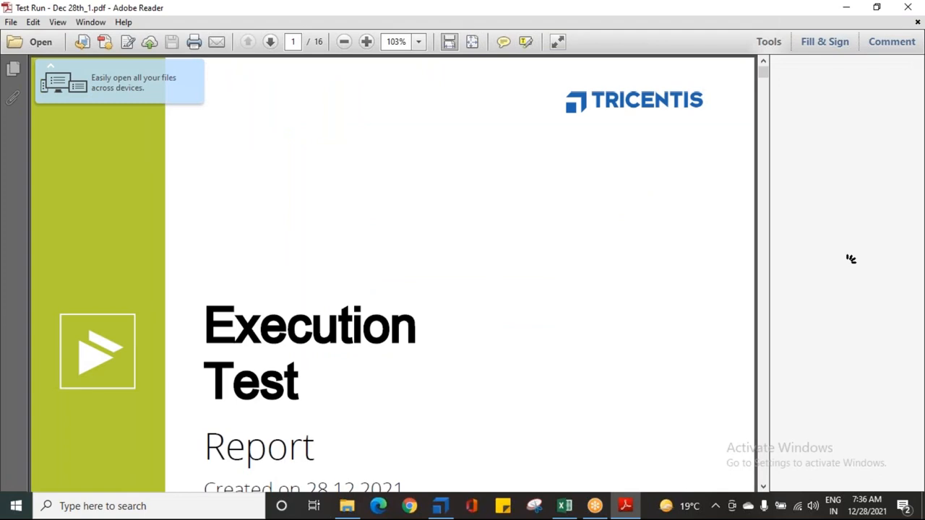
# Step: Set the PDF report's zoom to 100% and review the Execution Summary table and SumUp Chart
pyautogui.click(346, 43)
pyautogui.scroll(-3, 329, 327)
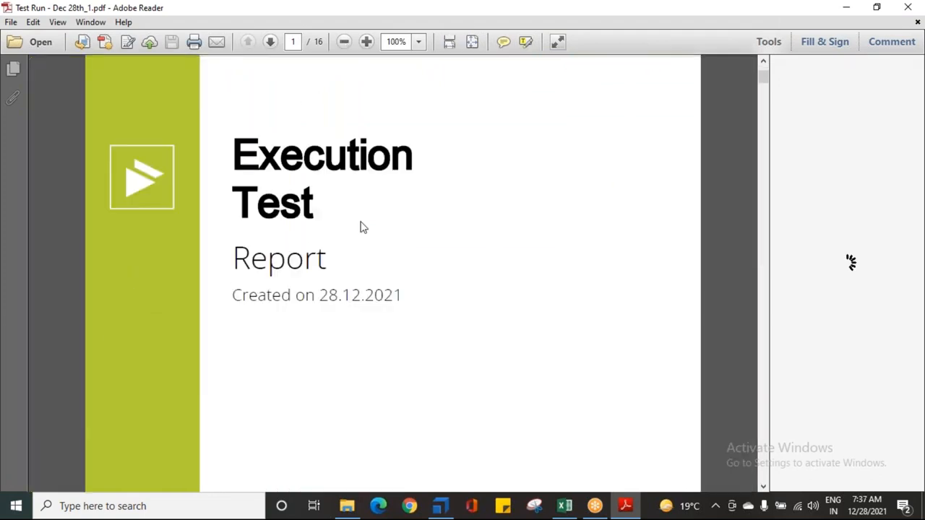
pyautogui.scroll(-12, 298, 318)
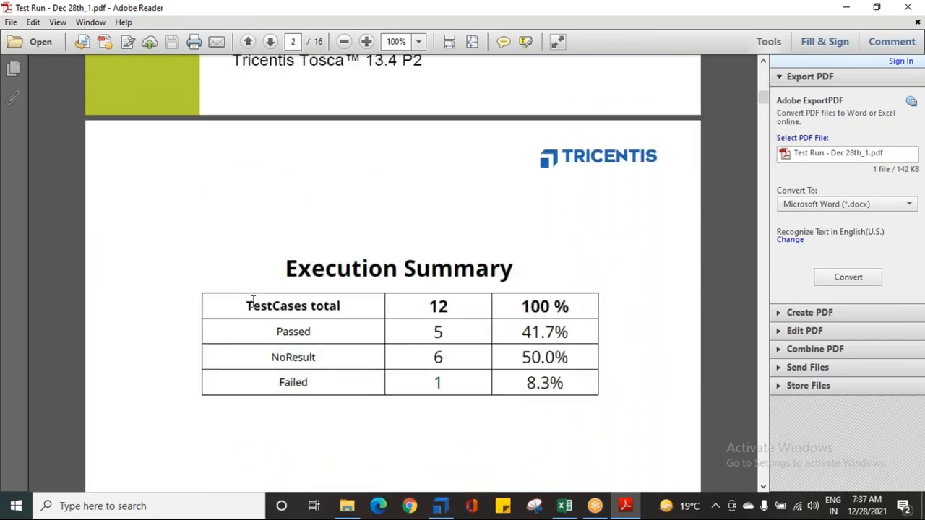
pyautogui.scroll(-10, 465, 386)
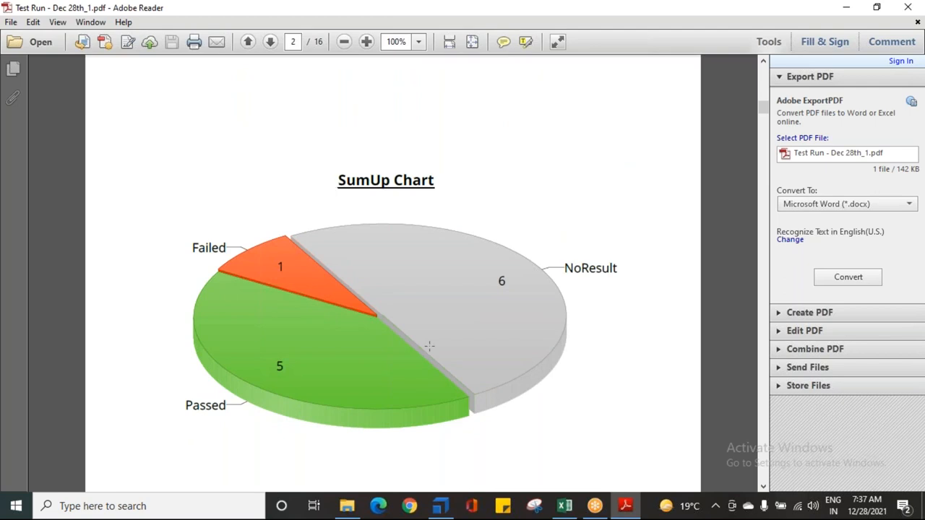
pyautogui.scroll(-10, 496, 347)
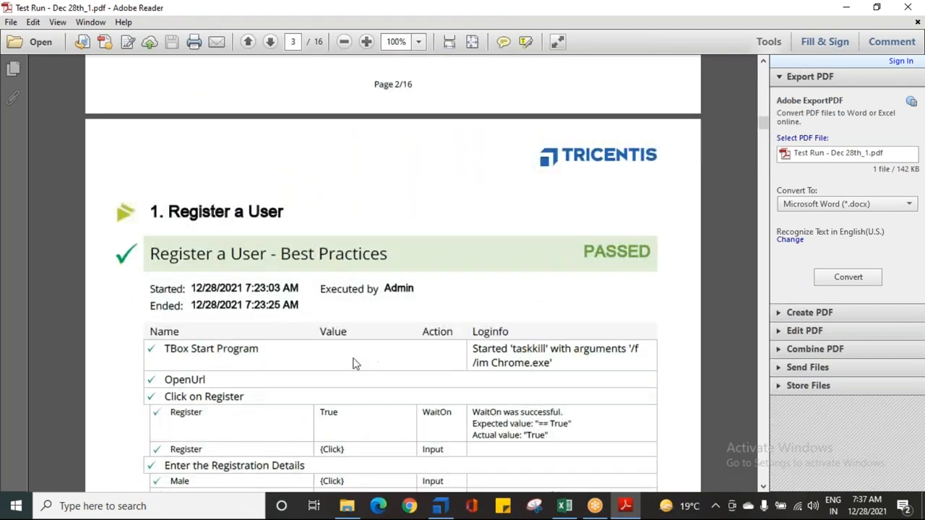
# Step: Examine the Register a User section, including its execution details, test steps, values, actions and log information
pyautogui.moveTo(168, 211); pyautogui.dragTo(262, 210)
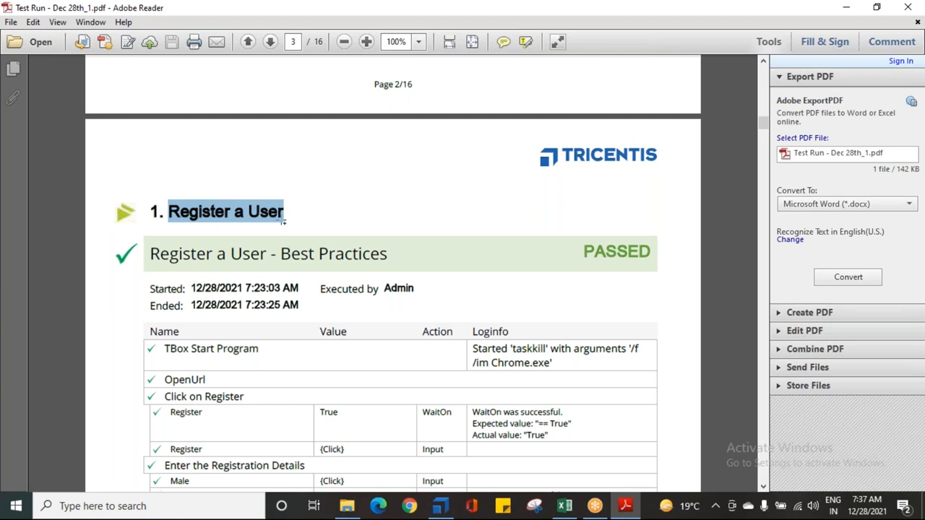
pyautogui.scroll(-1, 275, 235)
pyautogui.moveTo(147, 262); pyautogui.dragTo(364, 258)
pyautogui.click(155, 282)
pyautogui.moveTo(155, 282); pyautogui.dragTo(418, 258)
pyautogui.scroll(-3, 307, 289)
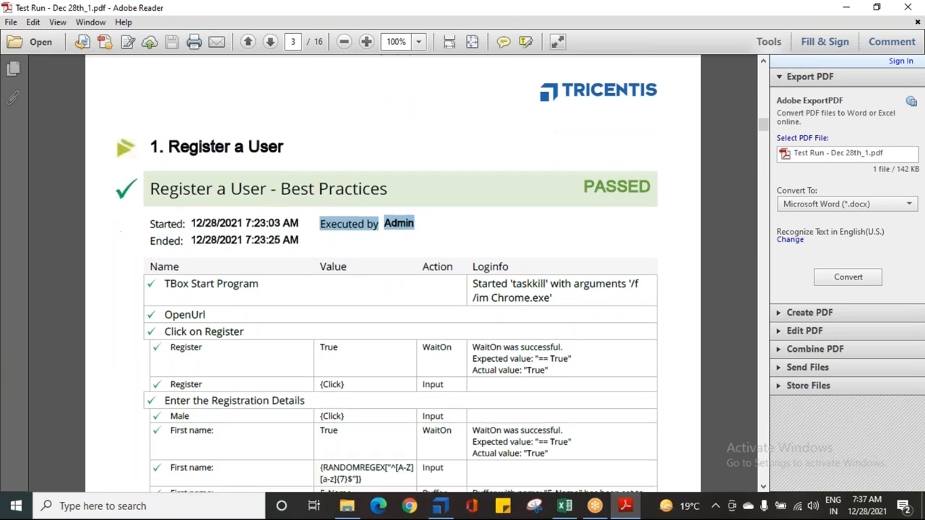
pyautogui.moveTo(161, 220); pyautogui.dragTo(292, 232)
pyautogui.scroll(-2, 168, 266)
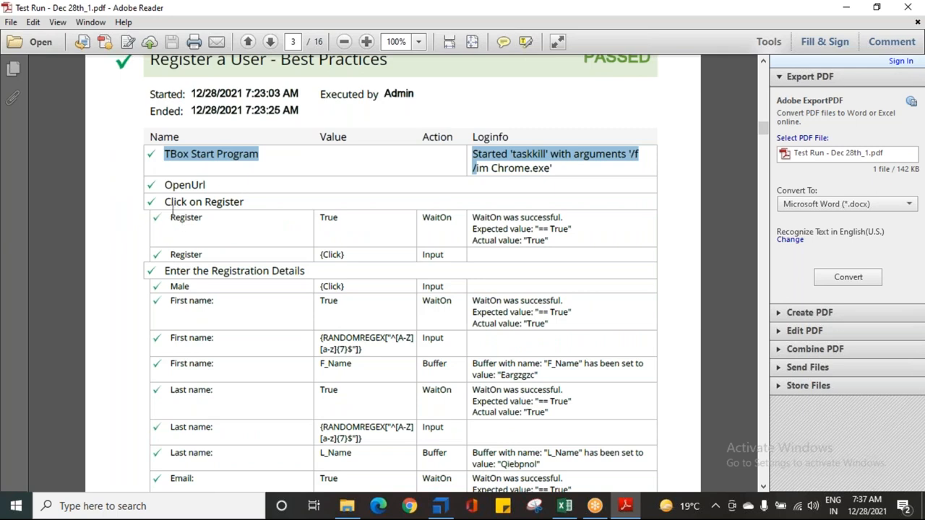
pyautogui.moveTo(167, 217); pyautogui.dragTo(206, 217)
pyautogui.moveTo(473, 216); pyautogui.dragTo(549, 241)
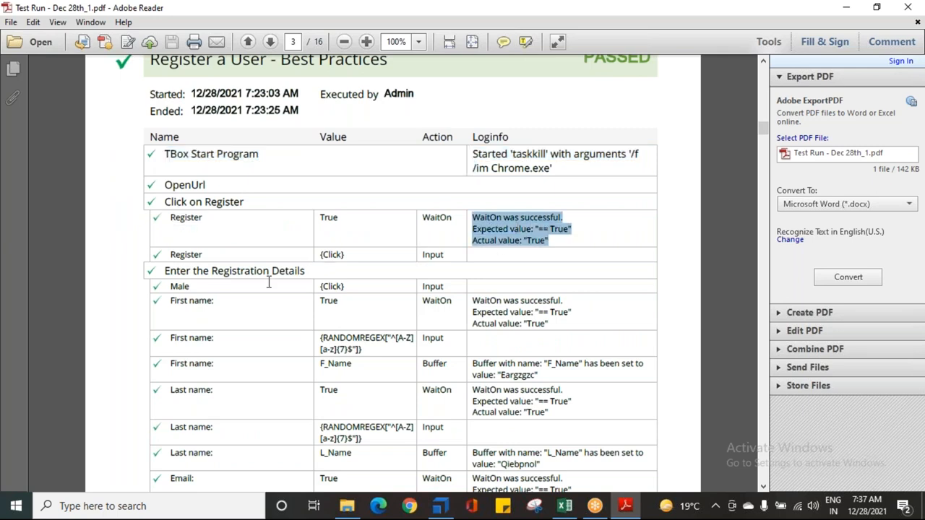
pyautogui.scroll(-2, 268, 284)
pyautogui.moveTo(320, 277); pyautogui.dragTo(383, 284)
pyautogui.moveTo(502, 310); pyautogui.dragTo(540, 312)
# Step: Examine the PDF Operations section of the report, focusing on the log information for the Rel. Date verification
pyautogui.scroll(-8, 472, 338)
pyautogui.scroll(-20, 392, 388)
pyautogui.scroll(-20, 315, 402)
pyautogui.scroll(-20, 313, 402)
pyautogui.scroll(-17, 312, 413)
pyautogui.scroll(-10, 250, 346)
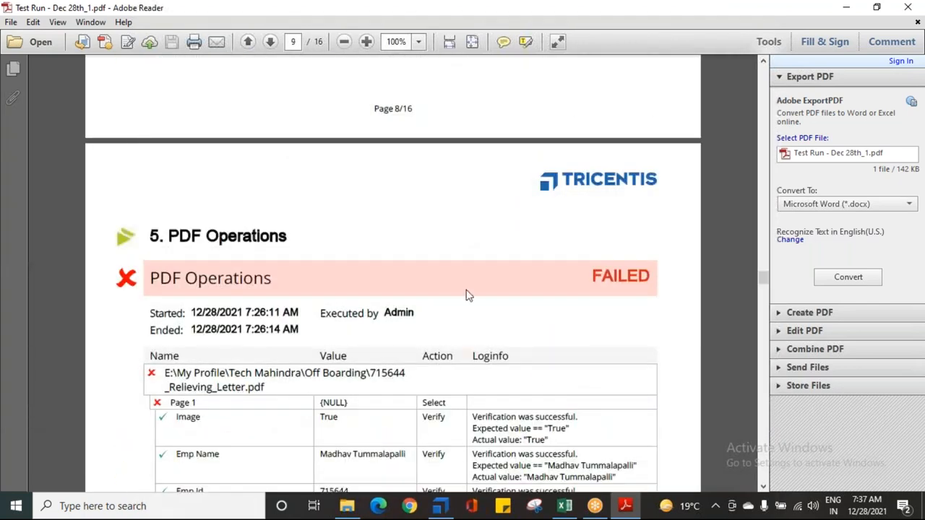
pyautogui.scroll(-3, 361, 348)
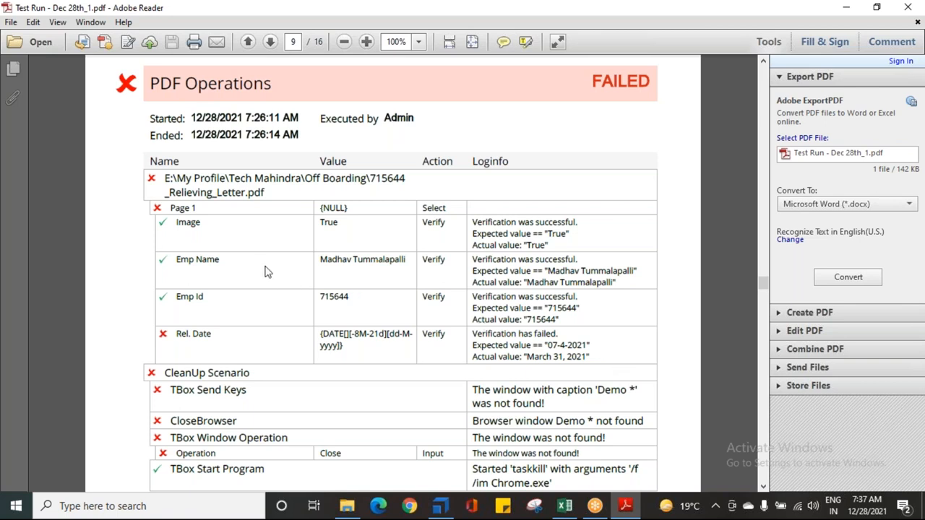
pyautogui.scroll(-3, 205, 265)
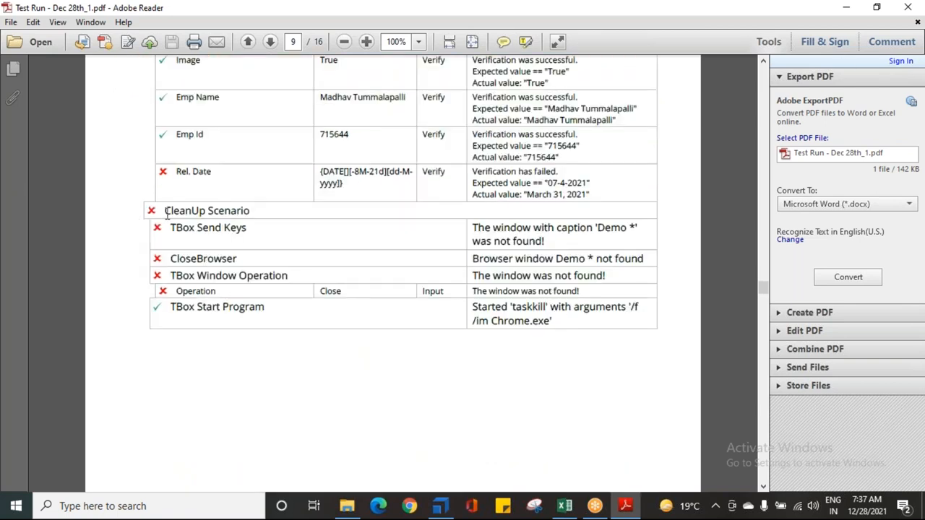
pyautogui.scroll(2, 164, 249)
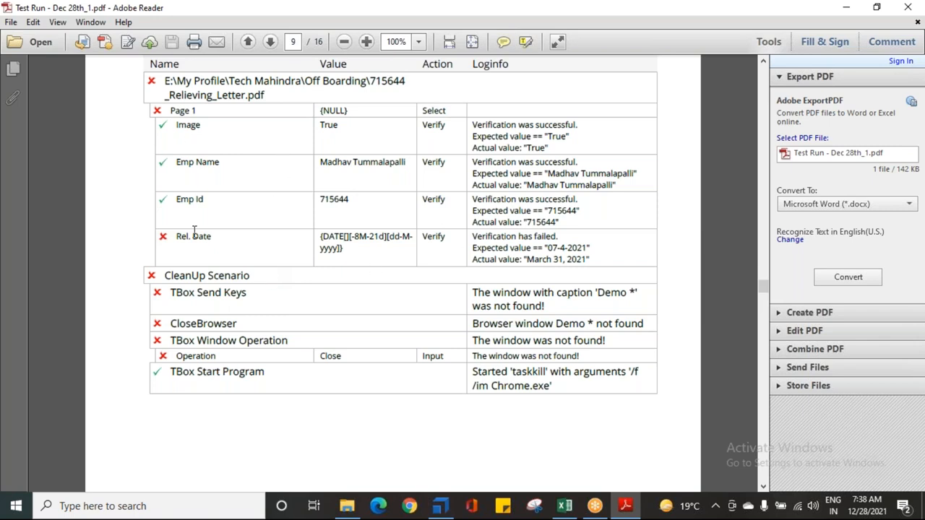
pyautogui.scroll(2, 194, 231)
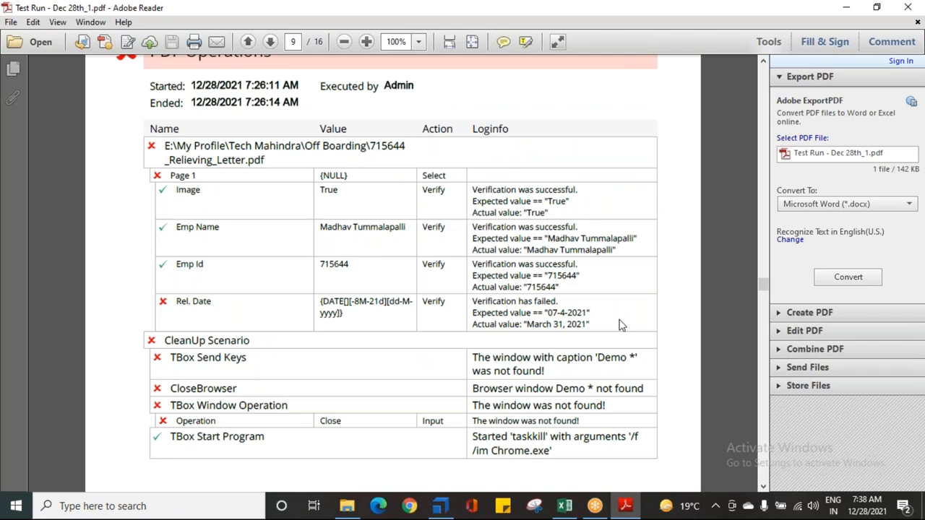
pyautogui.moveTo(469, 307); pyautogui.dragTo(594, 326)
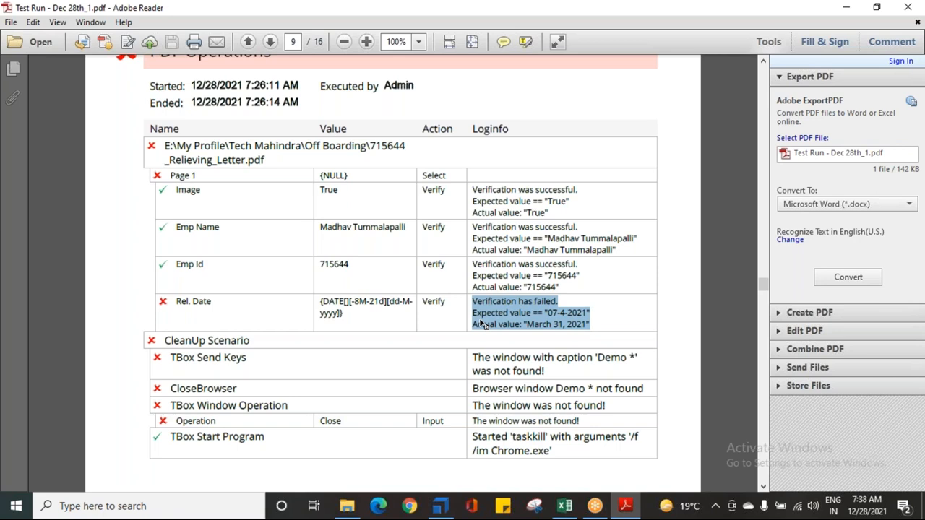
pyautogui.scroll(-4, 479, 324)
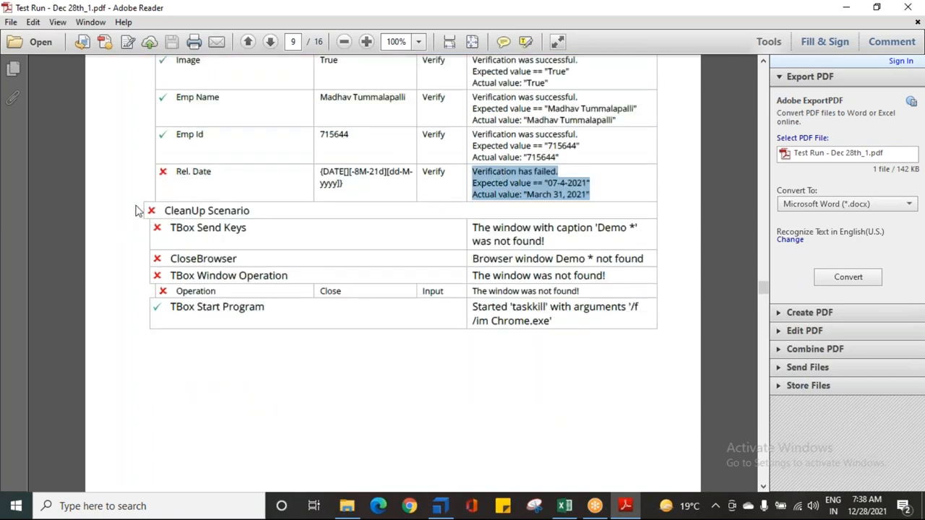
# Step: Examine the CleanUp Scenario entries under PDF Operations, from TBox Send Keys to TBox Start Program, with their log information
pyautogui.moveTo(152, 210); pyautogui.dragTo(256, 239)
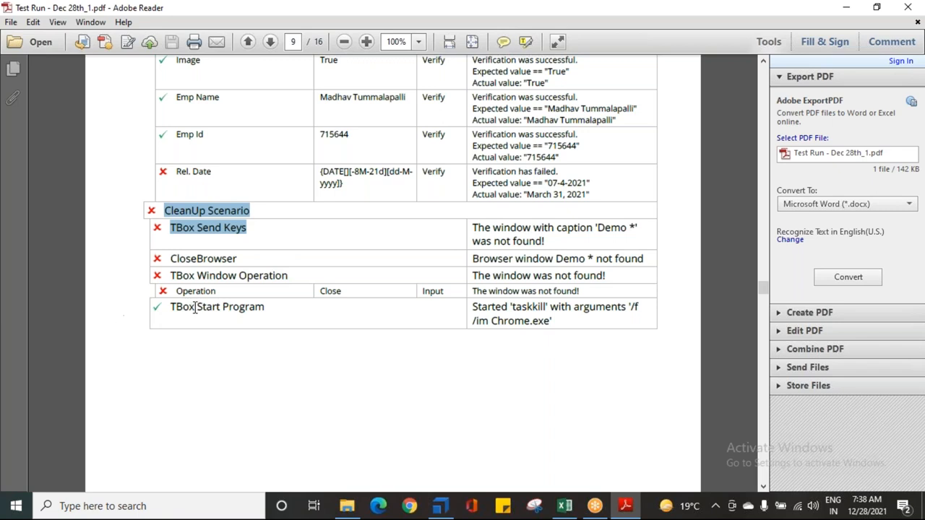
pyautogui.moveTo(166, 226); pyautogui.dragTo(344, 241)
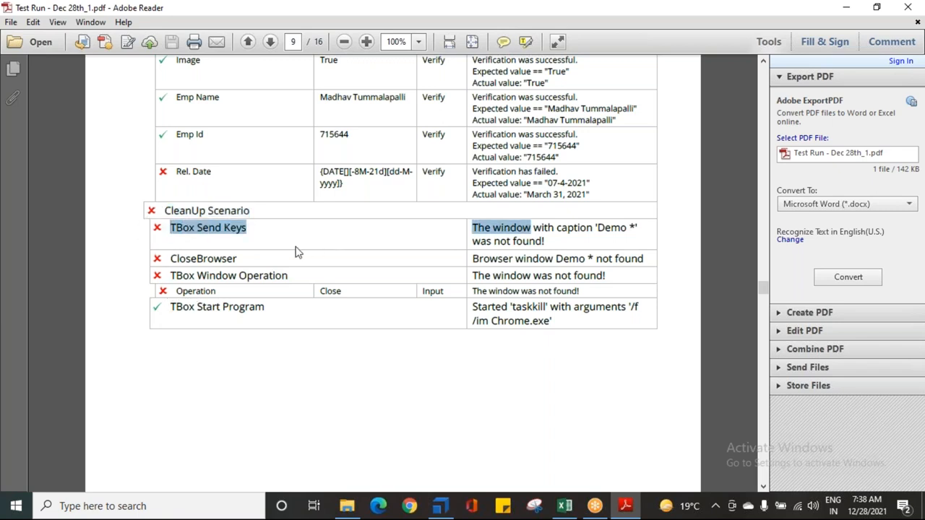
pyautogui.moveTo(180, 255); pyautogui.dragTo(371, 274)
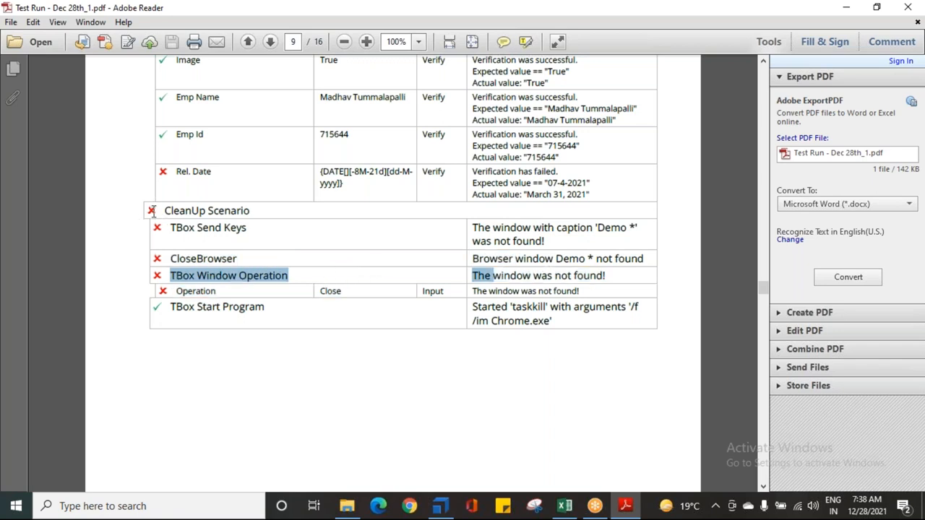
pyautogui.moveTo(173, 227); pyautogui.dragTo(289, 231)
pyautogui.click(291, 229)
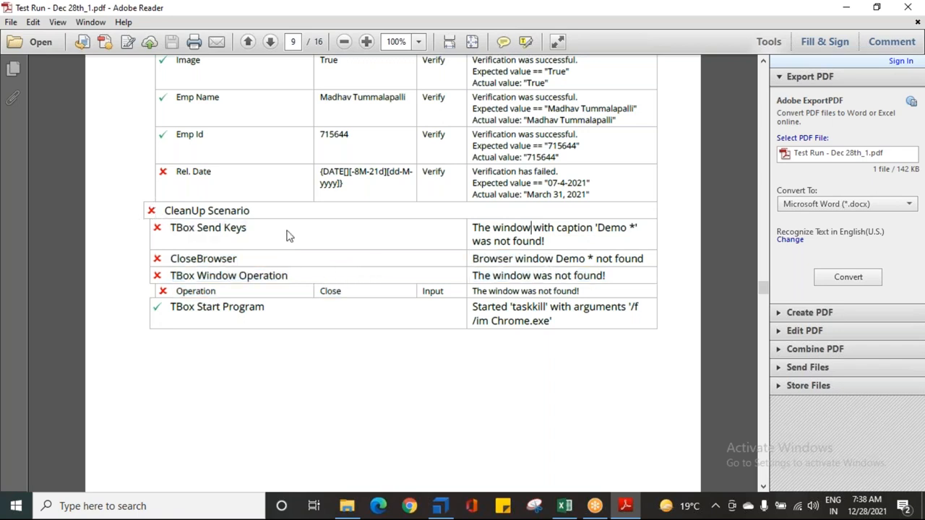
pyautogui.scroll(3, 287, 246)
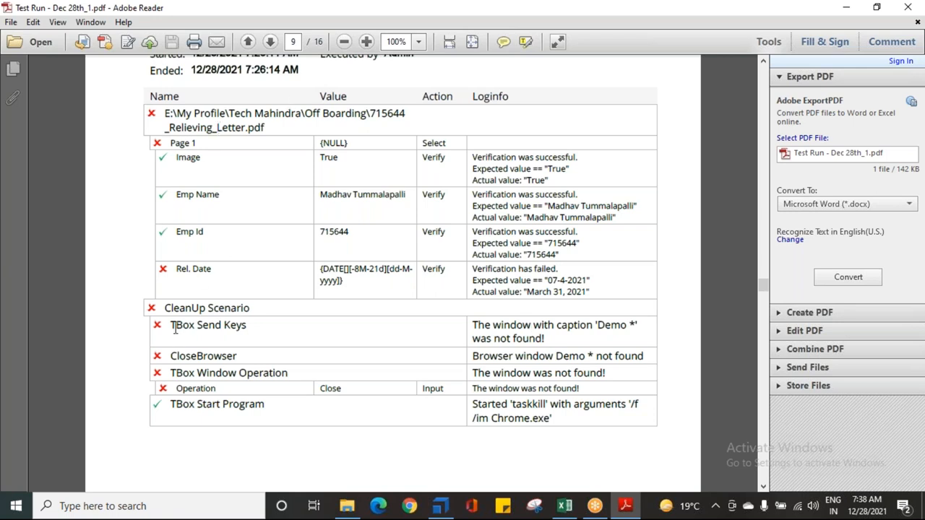
pyautogui.moveTo(170, 327); pyautogui.dragTo(235, 372)
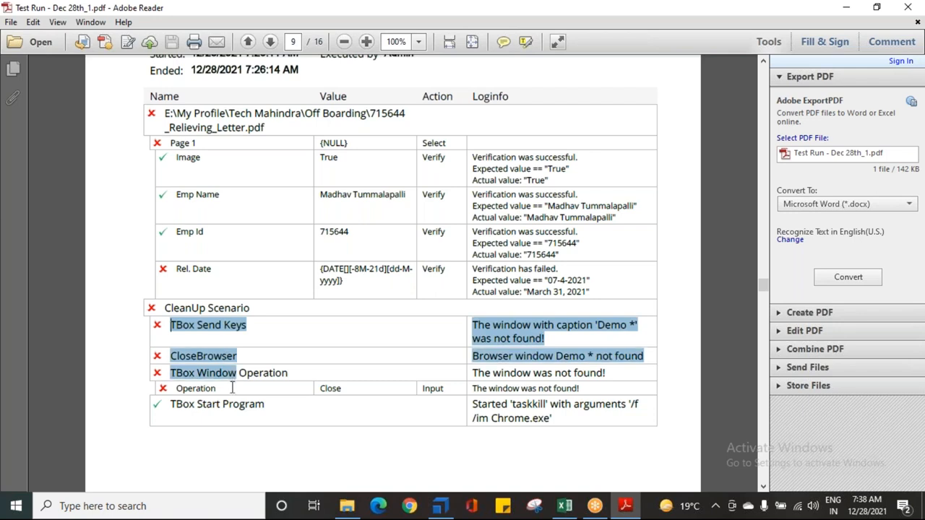
pyautogui.moveTo(170, 406); pyautogui.dragTo(265, 415)
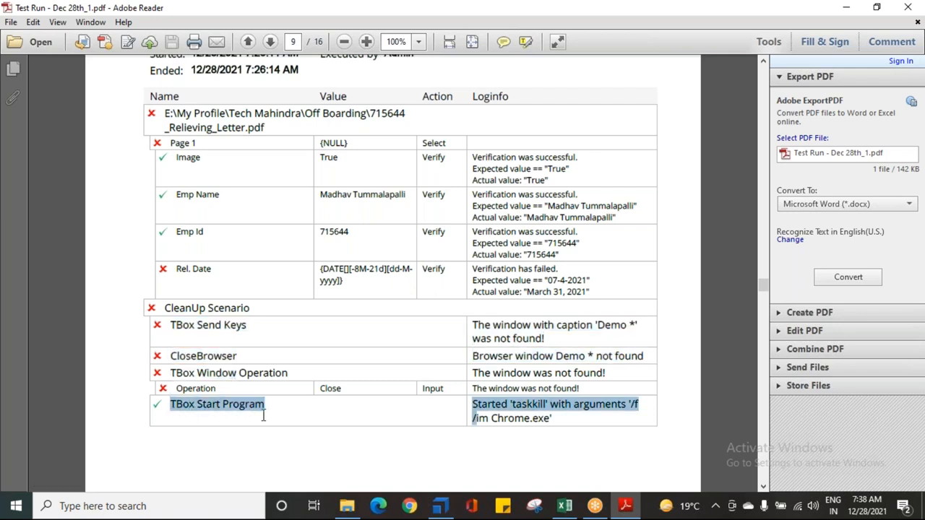
# Step: Look through the Fie Operations and Instance Test Cases sections, and go back through the earlier test case details
pyautogui.scroll(-12, 239, 303)
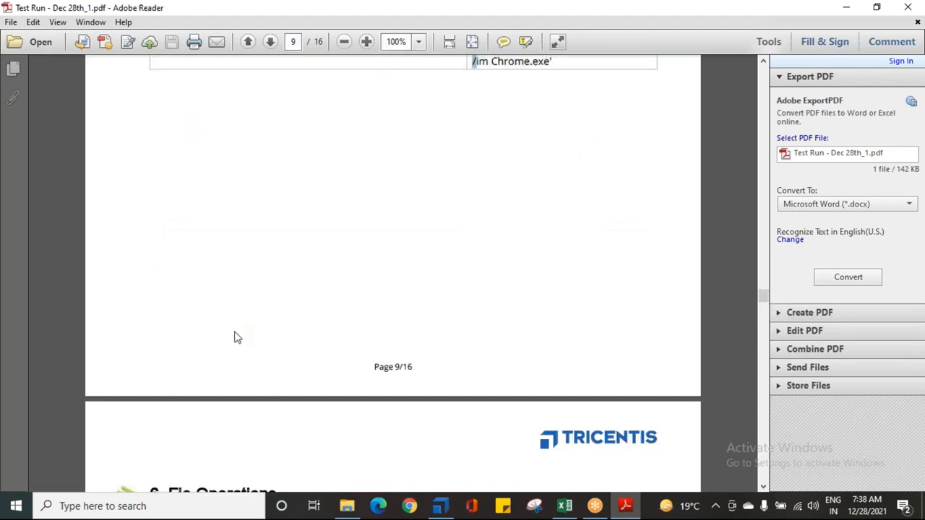
pyautogui.scroll(-20, 202, 314)
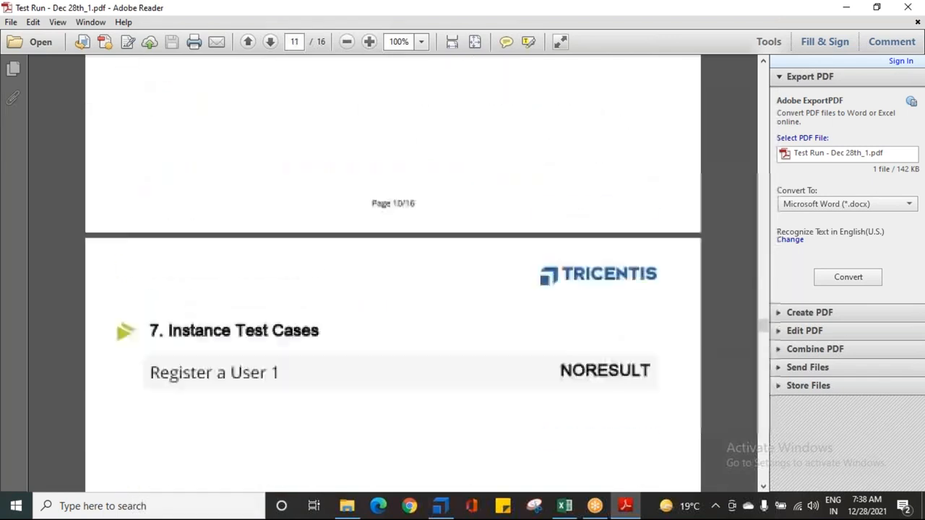
pyautogui.scroll(-15, 179, 311)
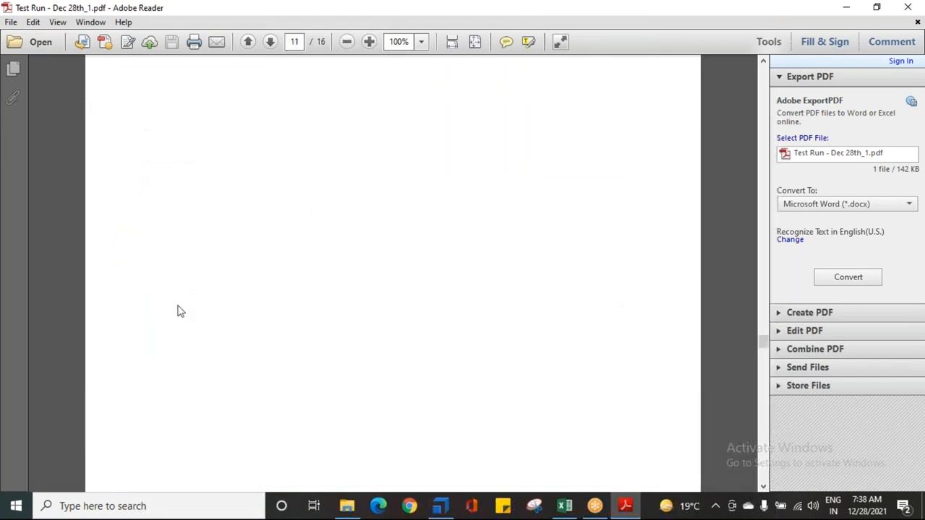
pyautogui.scroll(-3, 179, 303)
pyautogui.scroll(3, 207, 247)
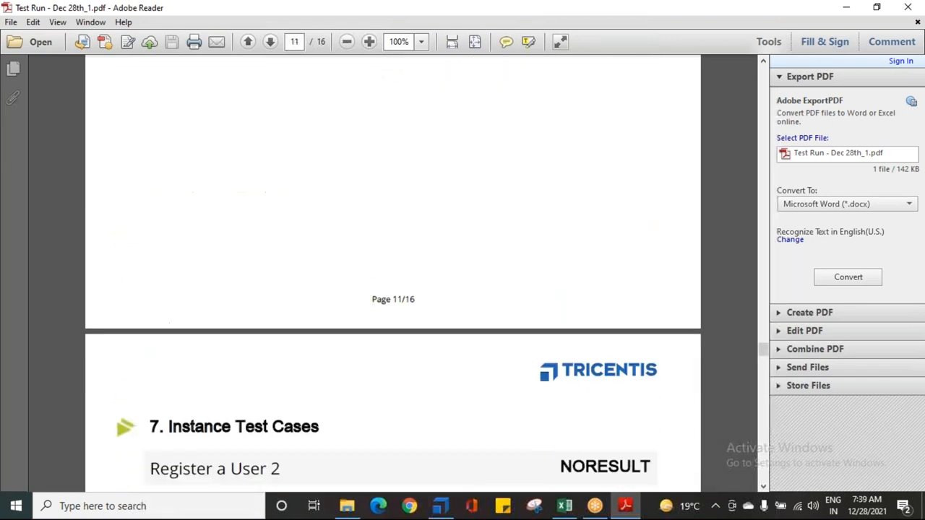
pyautogui.scroll(10, 210, 256)
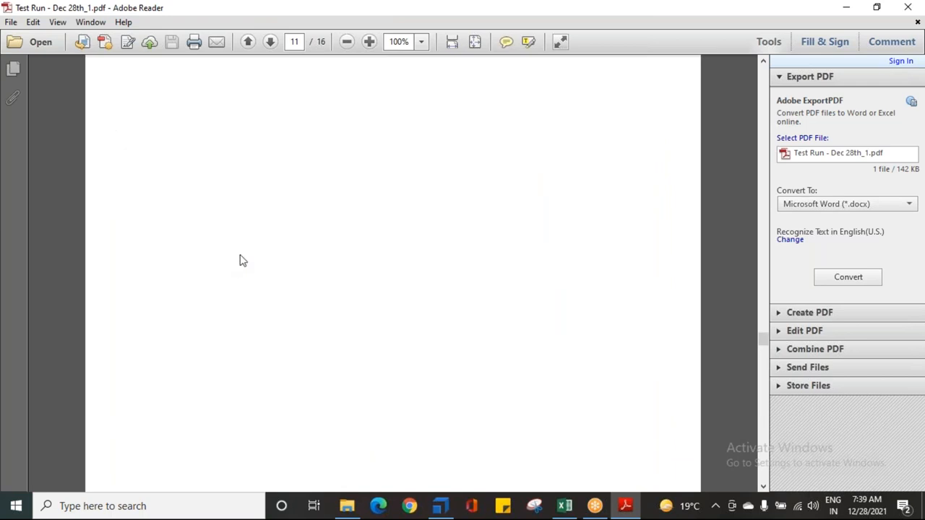
pyautogui.scroll(15, 242, 254)
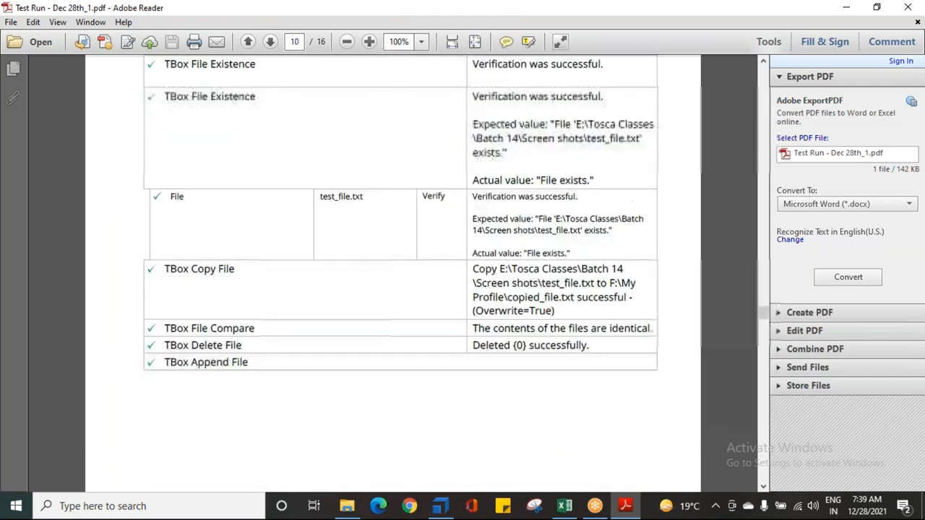
pyautogui.scroll(20, 246, 237)
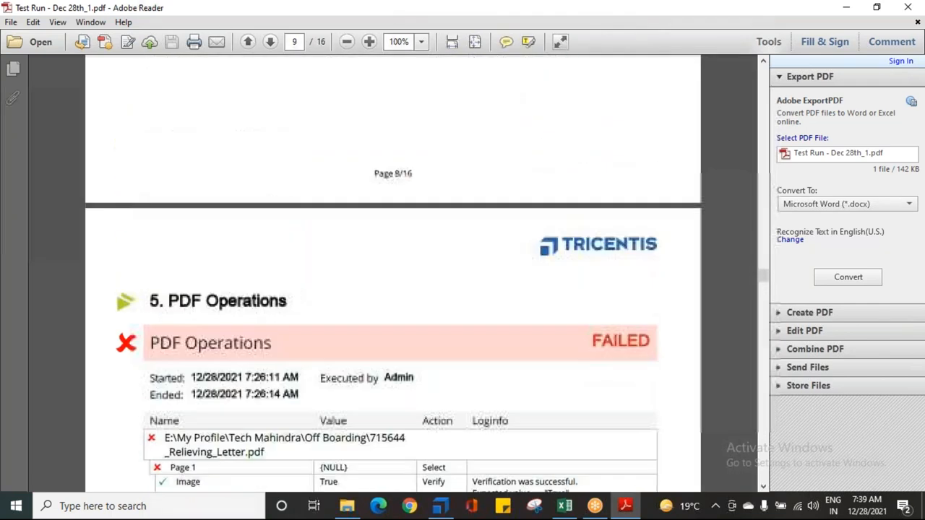
pyautogui.scroll(20, 248, 250)
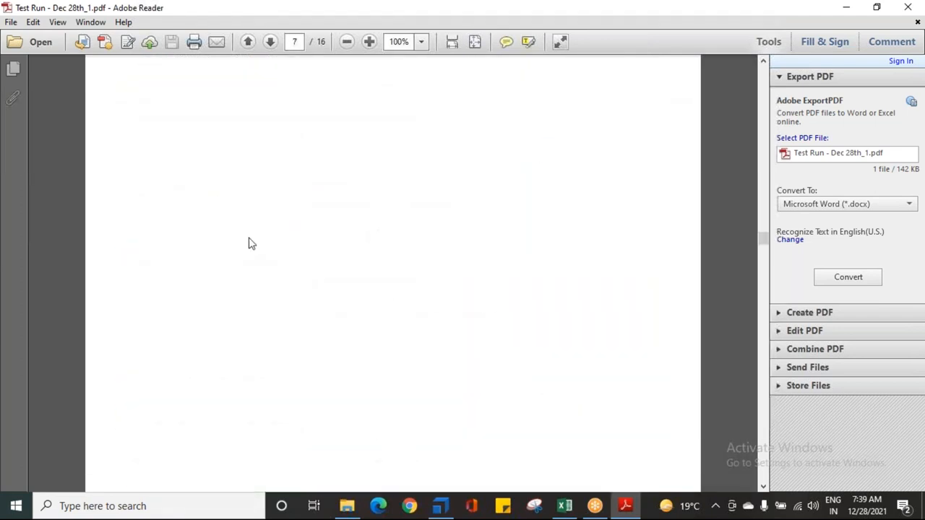
pyautogui.scroll(20, 248, 243)
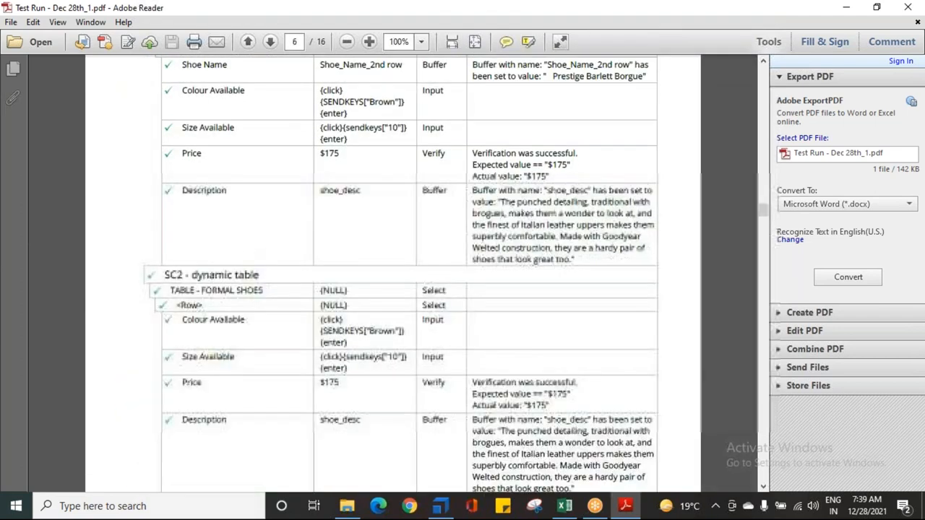
# Step: Look back through the report's earlier test case details up to the user registration steps, and close the PDF report
pyautogui.scroll(15, 243, 248)
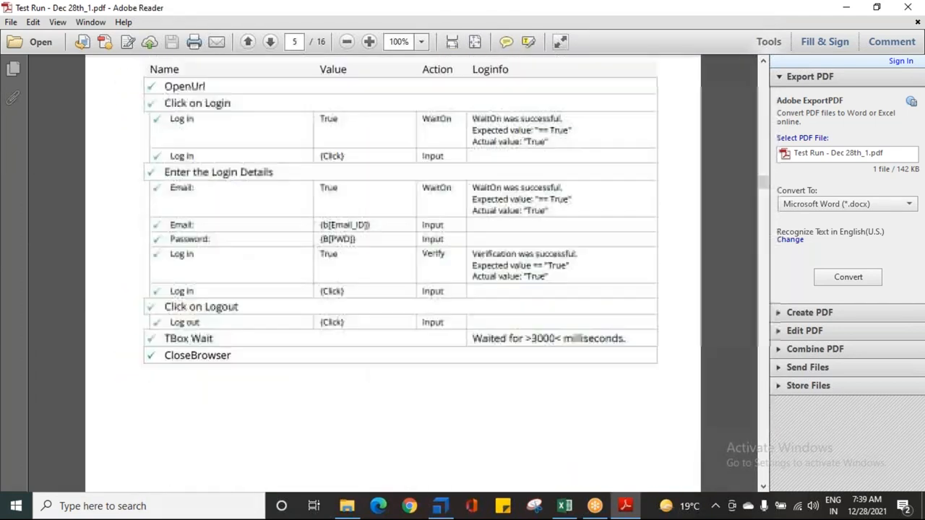
pyautogui.scroll(20, 393, 274)
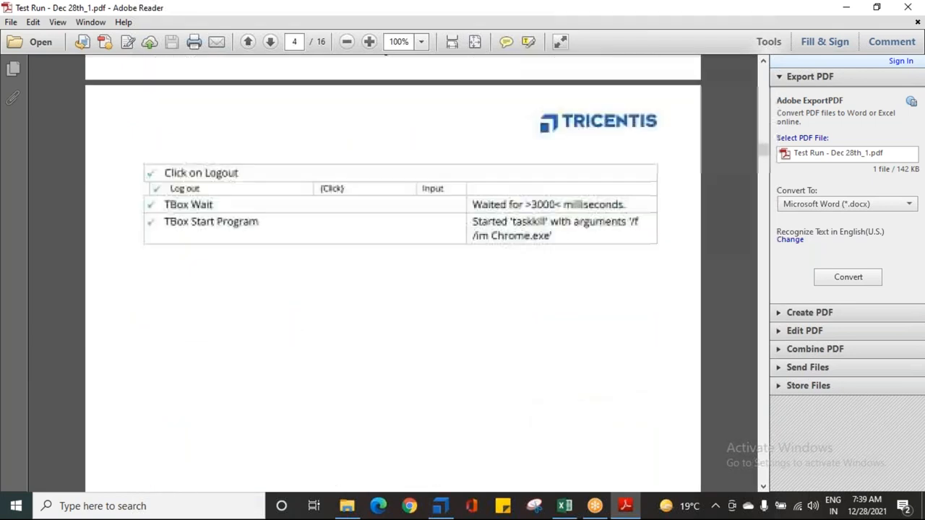
pyautogui.scroll(10, 392, 275)
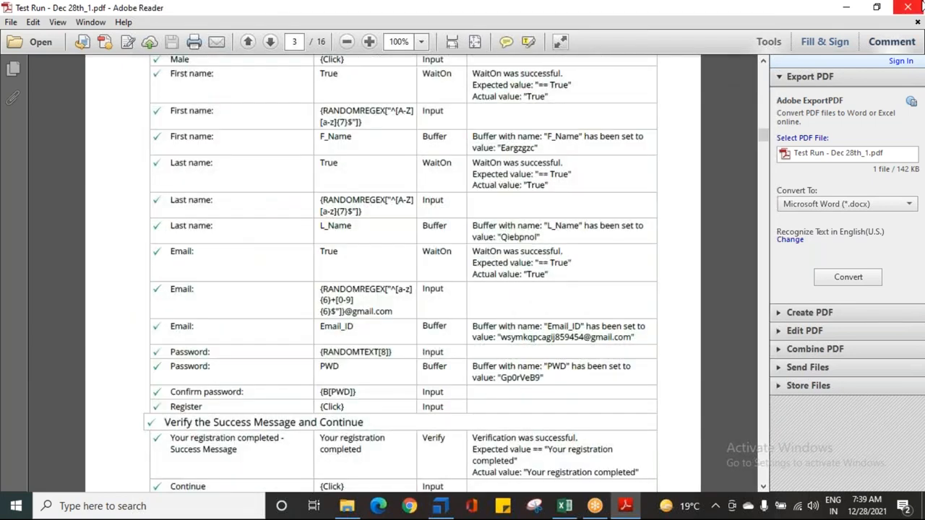
pyautogui.click(909, 7)
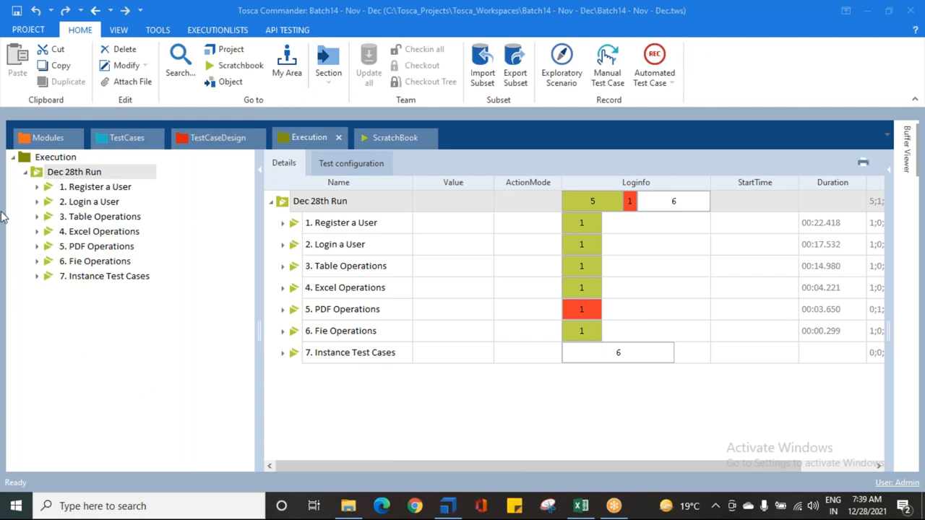
# Step: Open the TOSCA COURSE CONTENTS document in Word, dismiss the activation wizard, and find the EXECUTION SECTION topics
pyautogui.click(348, 506)
pyautogui.doubleClick(222, 279)
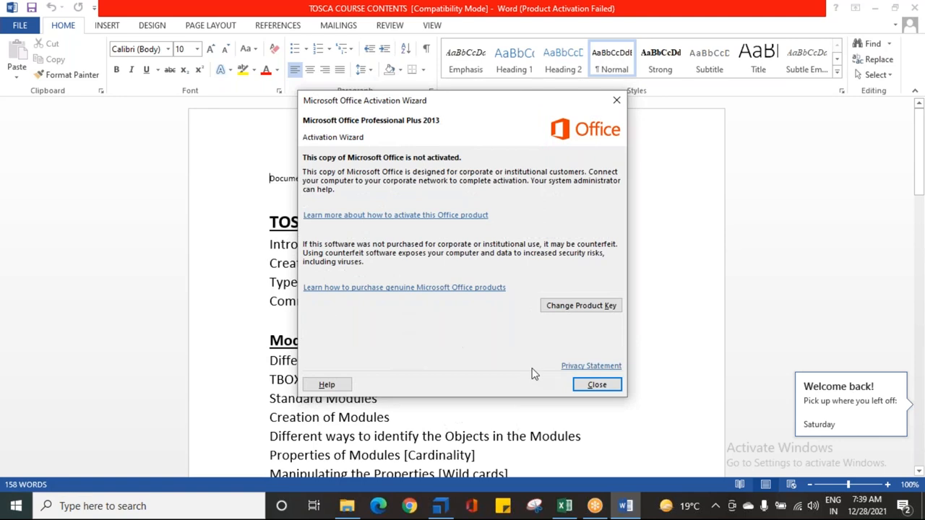
pyautogui.click(584, 388)
pyautogui.scroll(-15, 467, 398)
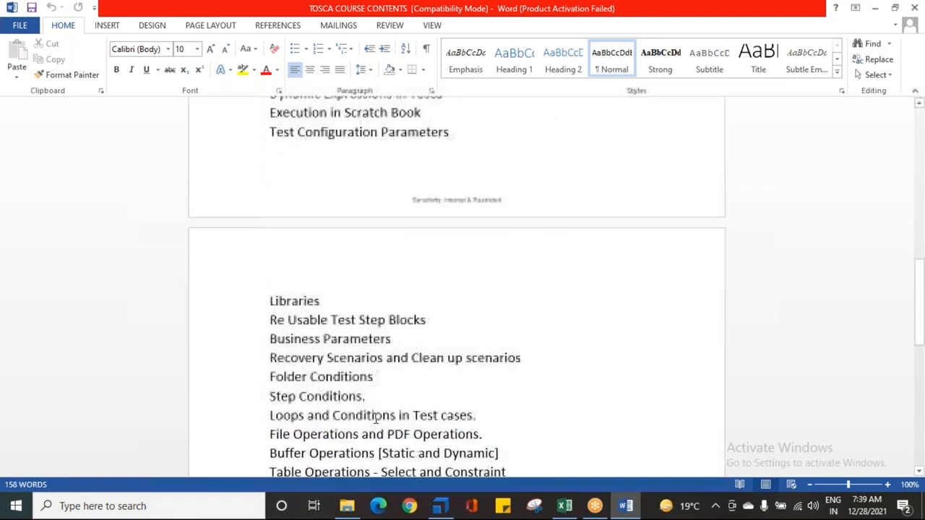
pyautogui.scroll(-2, 373, 423)
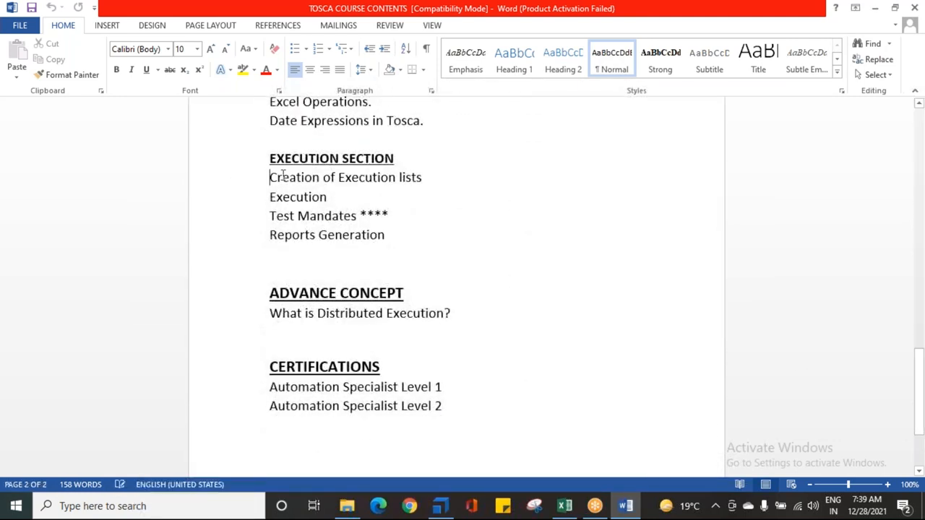
# Step: Highlight the Creation of Execution lists, Execution, Reports Generation and Test Mandates topics in turn to review them
pyautogui.moveTo(270, 177); pyautogui.dragTo(418, 177)
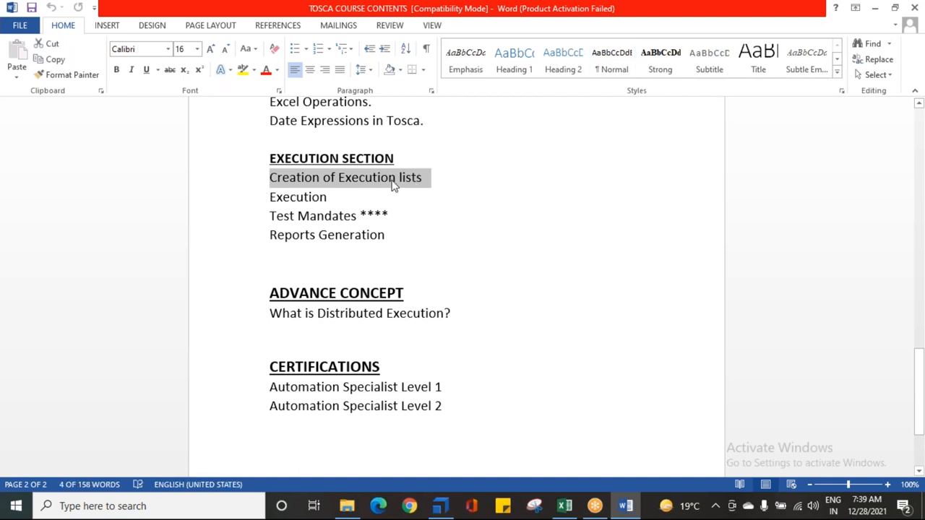
pyautogui.moveTo(267, 197); pyautogui.dragTo(331, 196)
pyautogui.moveTo(266, 240); pyautogui.dragTo(592, 237)
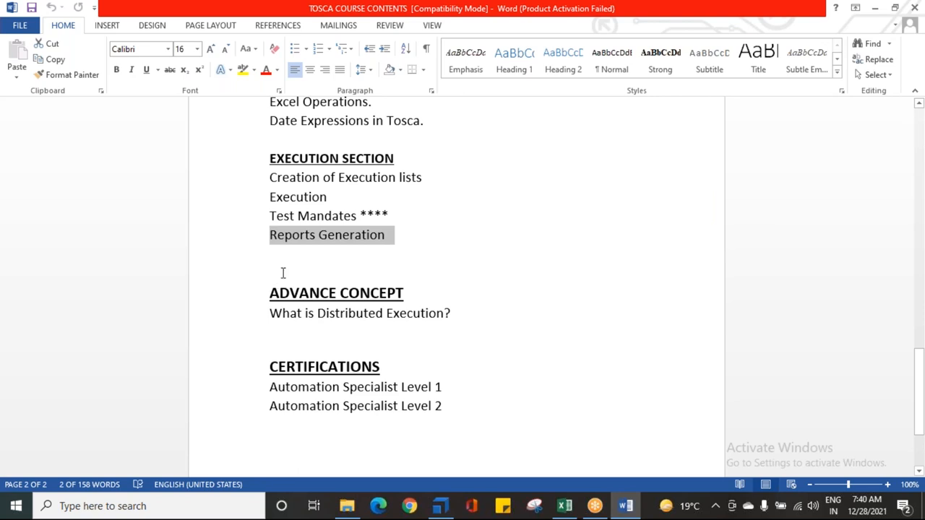
pyautogui.moveTo(270, 215); pyautogui.dragTo(455, 210)
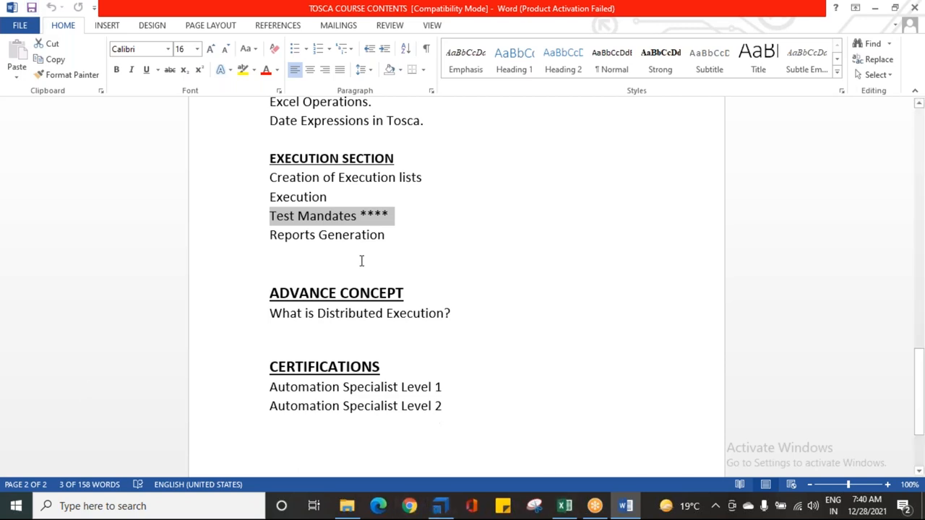
# Step: Switch back to Tosca Commander and view the execution logs of Register a User and the whole Dec 28th Run
pyautogui.click(440, 506)
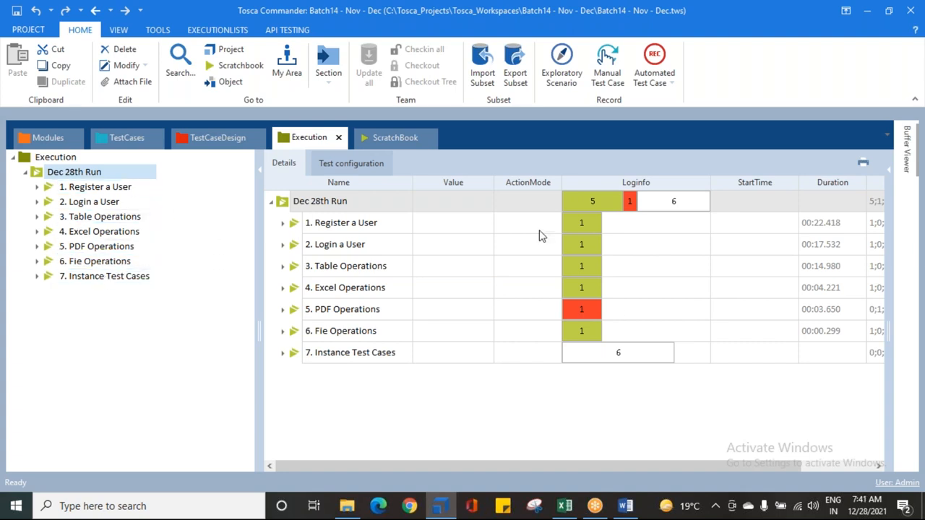
pyautogui.click(59, 188)
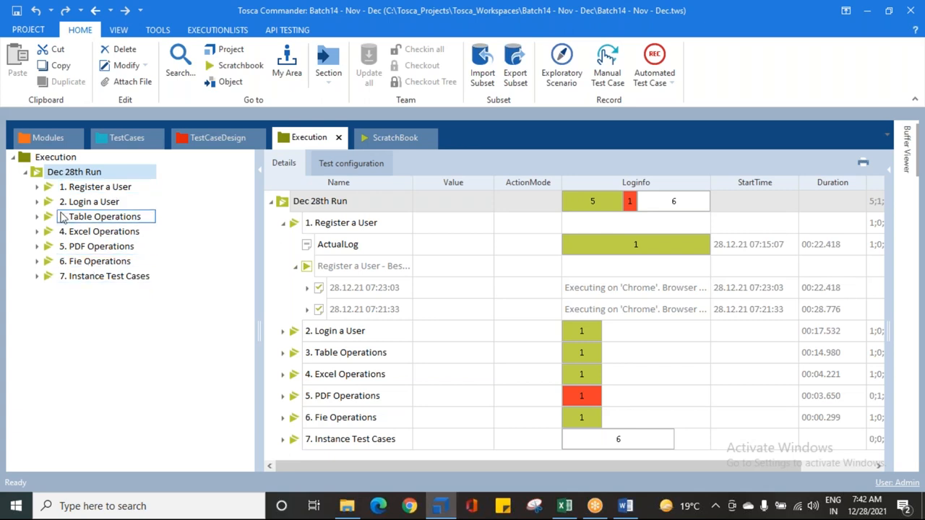
pyautogui.click(72, 190)
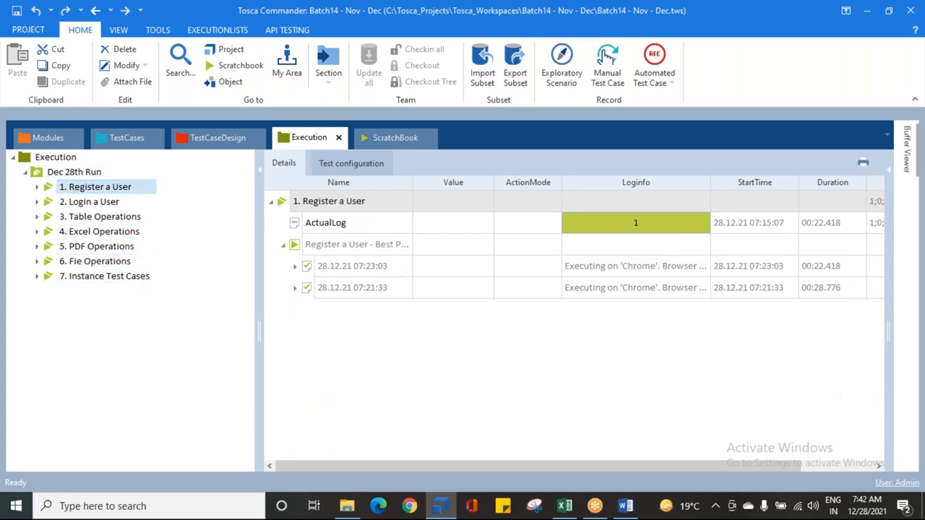
pyautogui.click(61, 173)
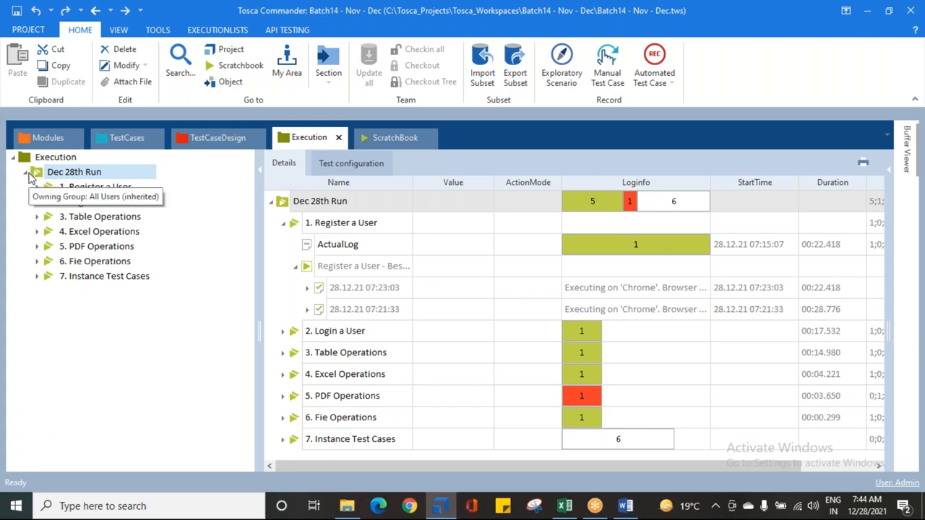
# Step: Collapse the Dec 28th Run list in the project tree and the Register a User entry in its details
pyautogui.click(26, 175)
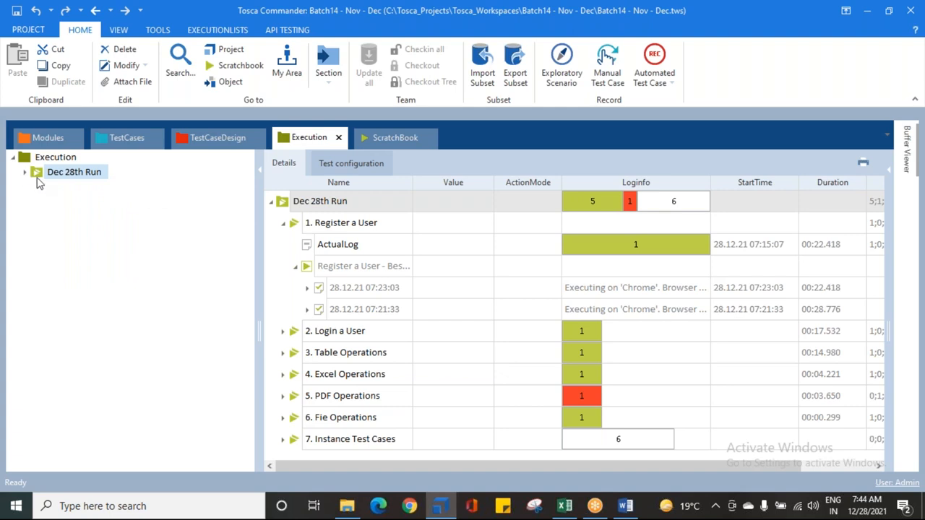
pyautogui.click(61, 172)
pyautogui.click(282, 224)
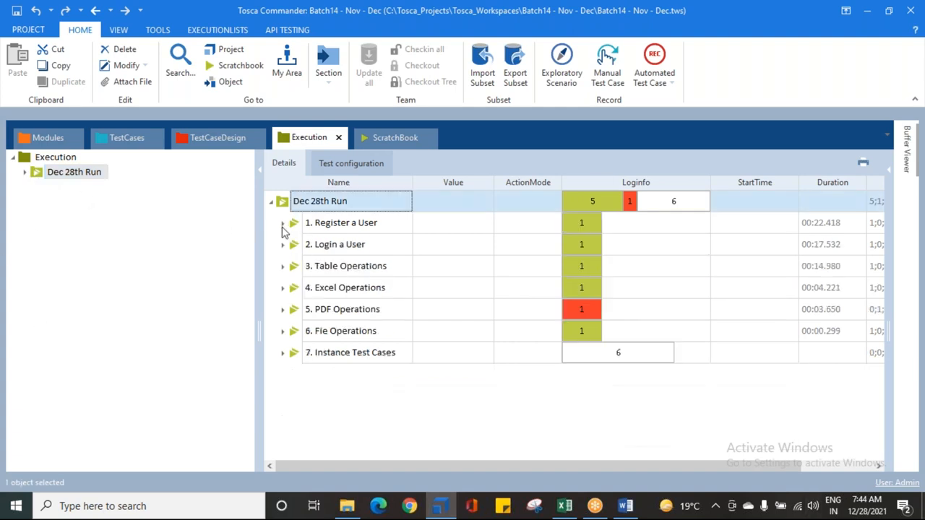
# Step: Create a new execution list in the Execution folder, keeping its default name
pyautogui.click(24, 161)
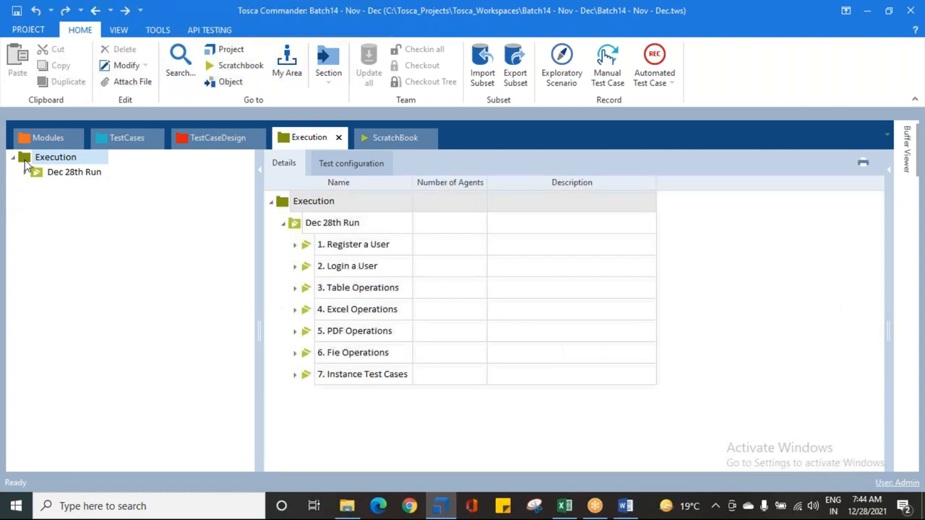
pyautogui.rightClick(24, 163)
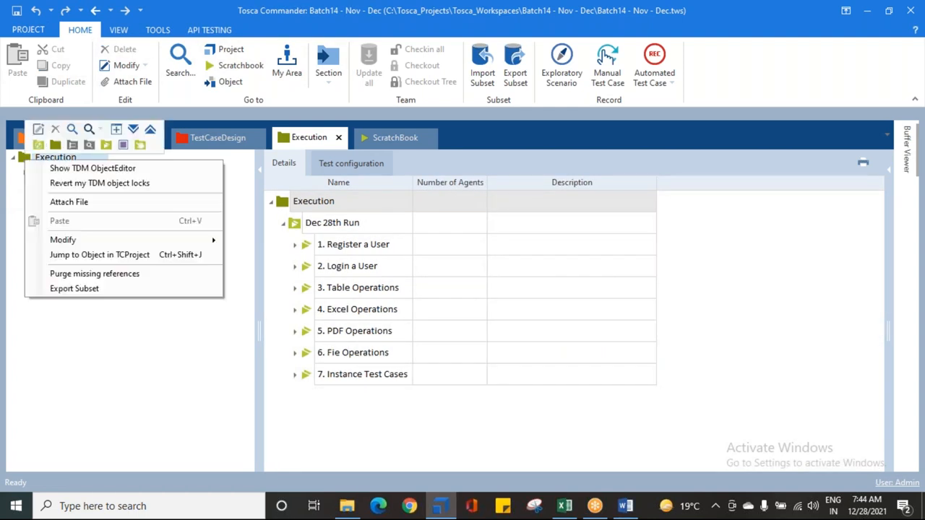
pyautogui.click(105, 147)
pyautogui.press('Return')
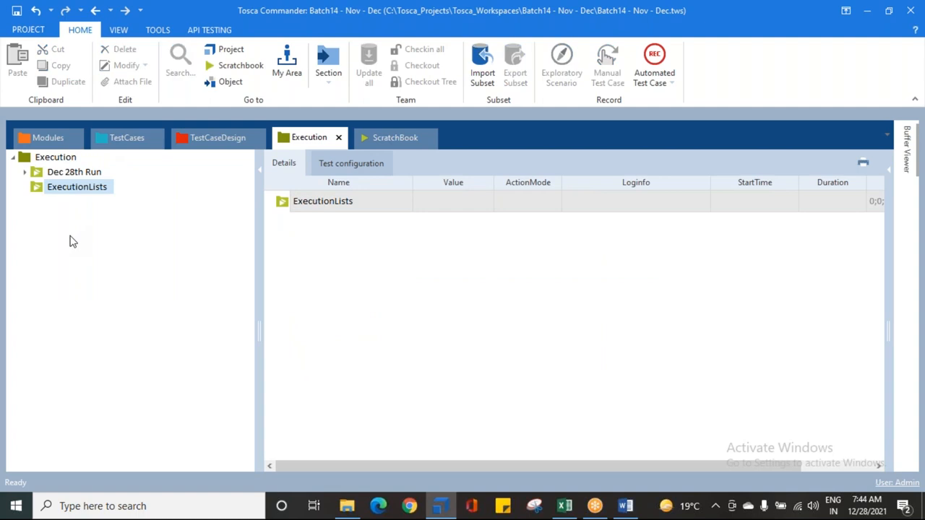
# Step: Rename the new execution list as Test Mandate Example
pyautogui.click(64, 191)
pyautogui.click(68, 188)
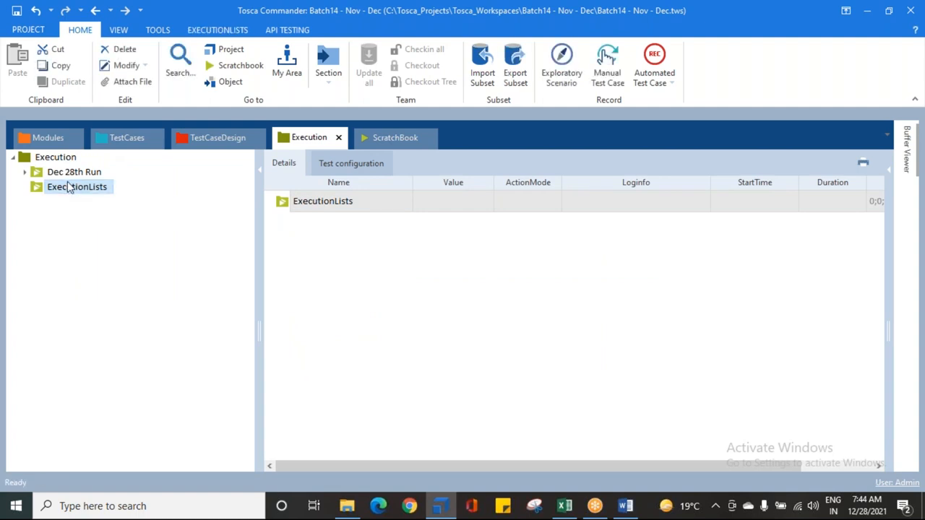
pyautogui.press('F2')
pyautogui.write('Test Mad')
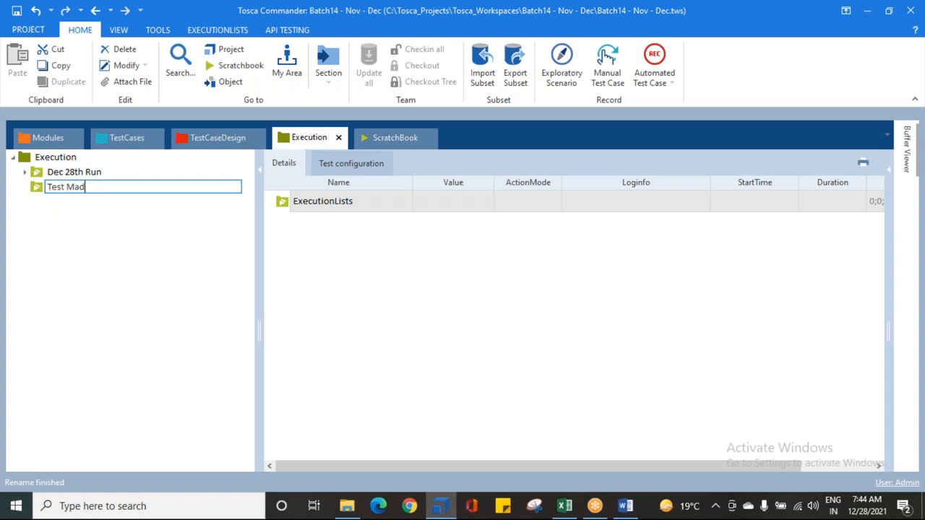
pyautogui.write('an')
pyautogui.press('BackSpace')
pyautogui.press('BackSpace')
pyautogui.press('BackSpace')
pyautogui.write('ndate Example')
pyautogui.press('Return')
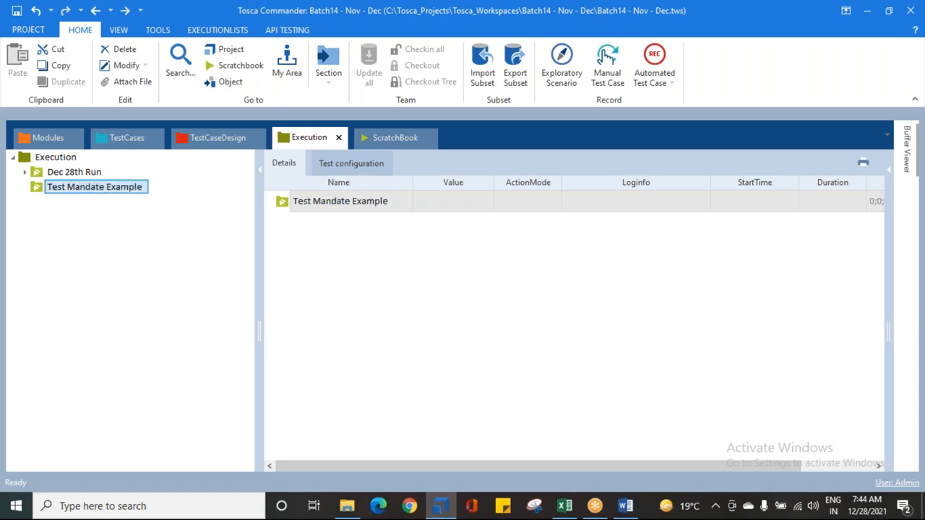
# Step: Create a TestMandate in the Test Mandate Example list and name it with the first tester's first name
pyautogui.rightClick(36, 188)
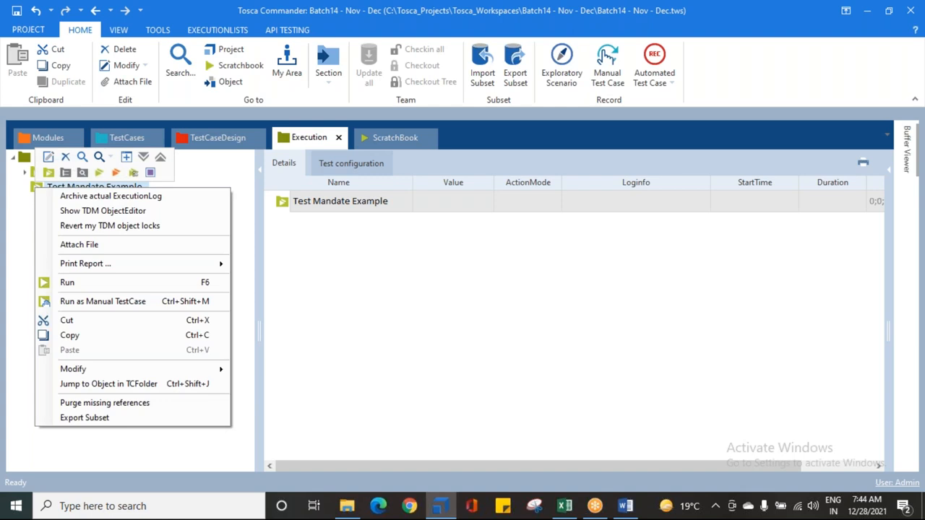
pyautogui.click(134, 174)
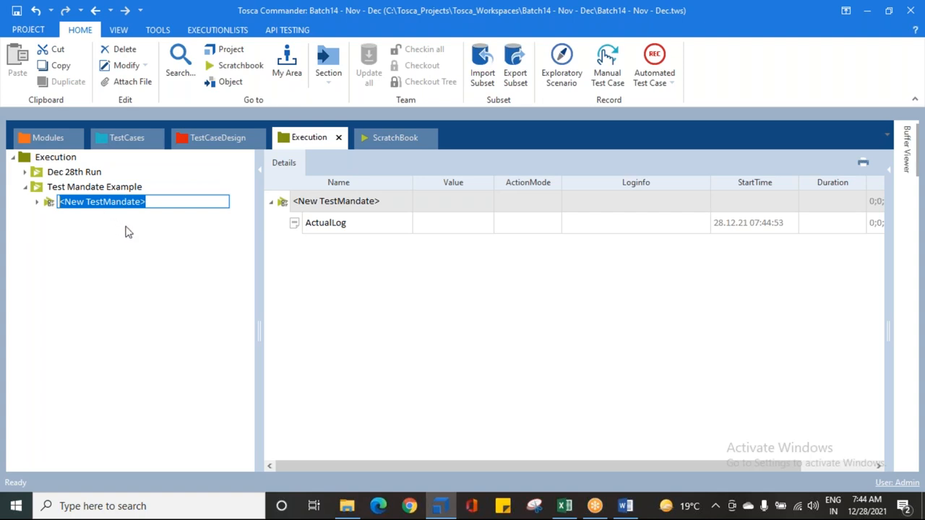
pyautogui.write('Kiran')
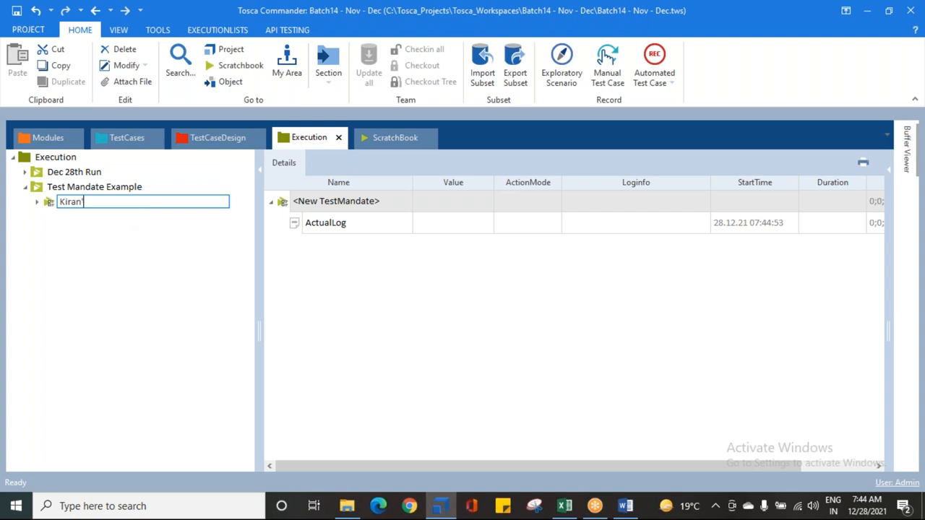
pyautogui.press('Return')
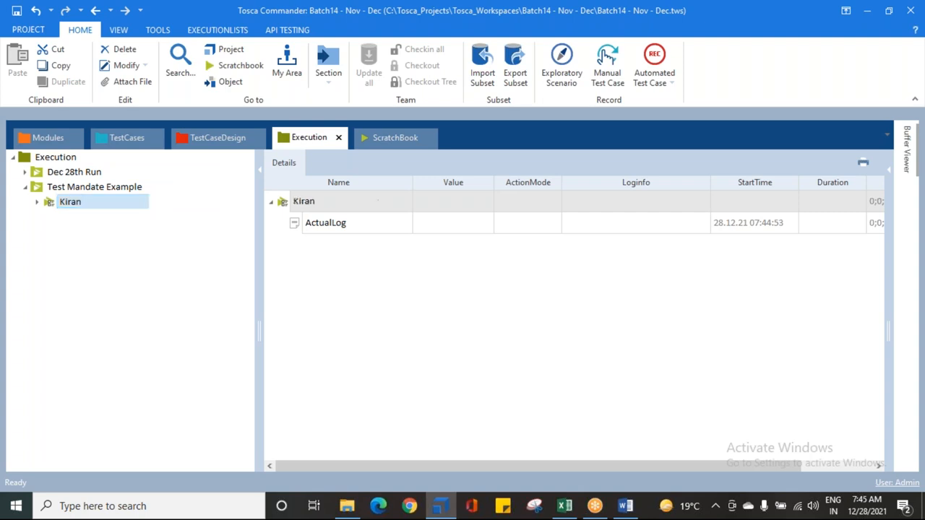
# Step: Add a second TestMandate to the Test Mandate Example list, named with the second tester's first name
pyautogui.click(66, 188)
pyautogui.rightClick(67, 188)
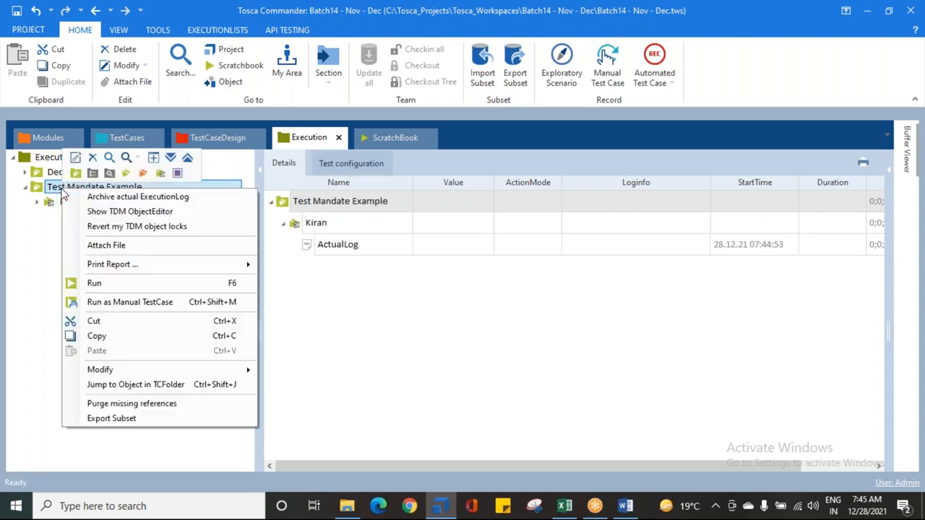
pyautogui.click(162, 177)
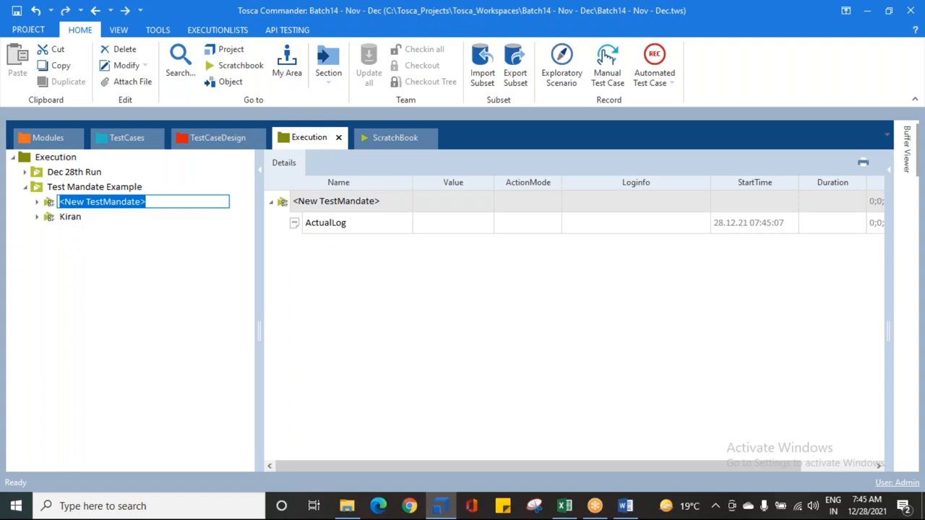
pyautogui.write('Bhagya')
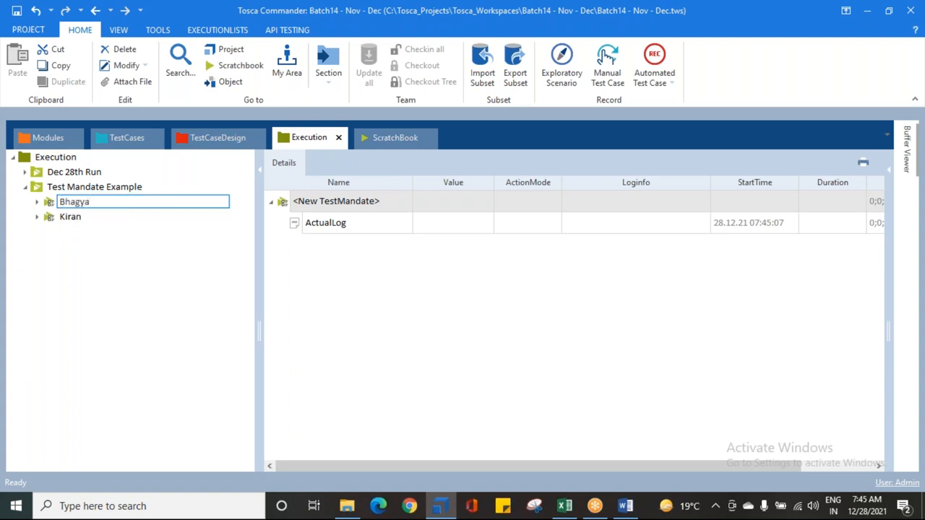
pyautogui.press('Return')
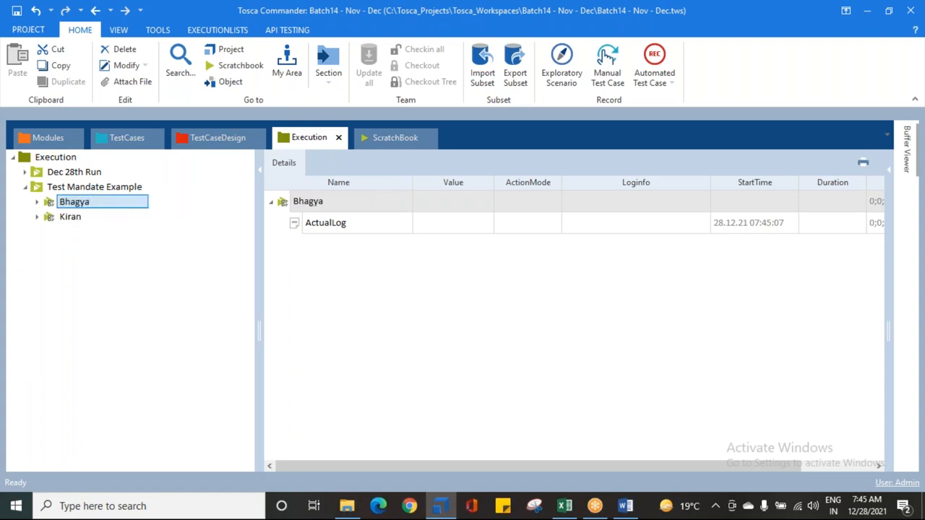
# Step: Add a third TestMandate named with the third tester's first name, and show the contents of the Test Mandate Example list
pyautogui.click(73, 188)
pyautogui.rightClick(73, 188)
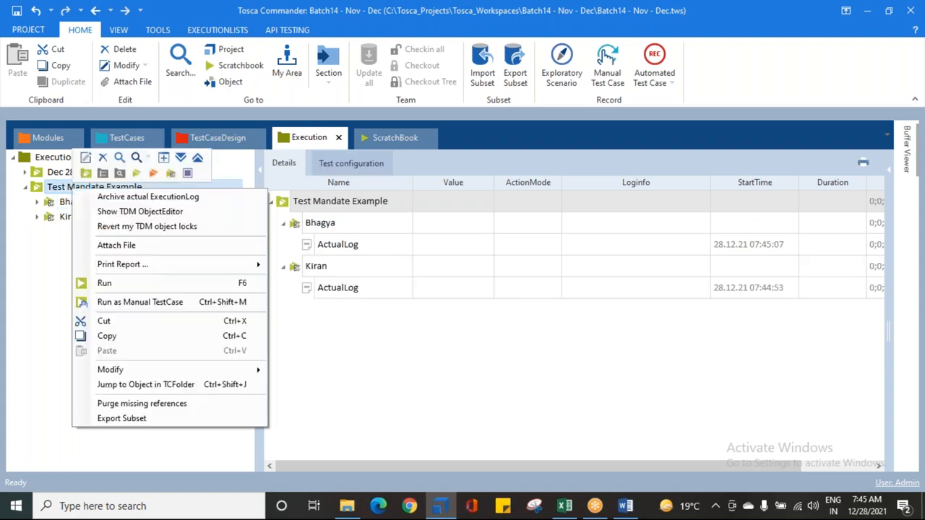
pyautogui.click(168, 173)
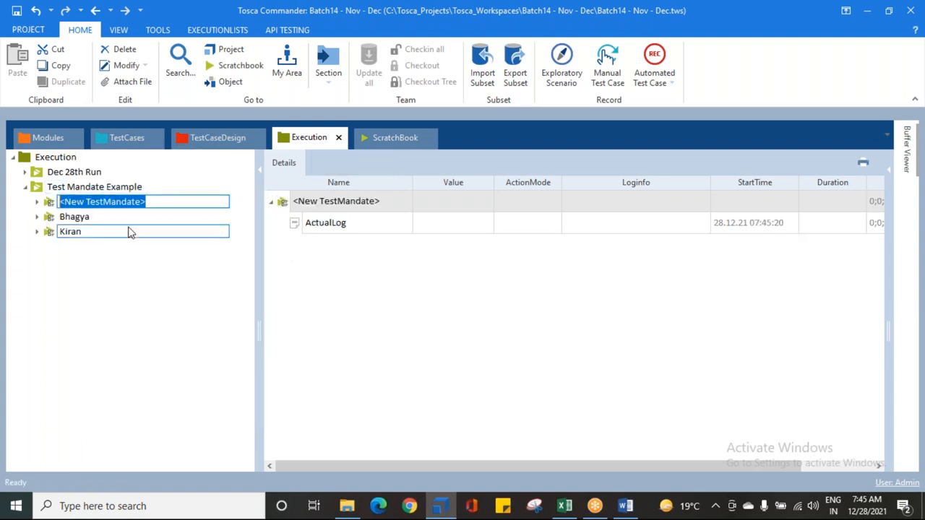
pyautogui.write('Charan')
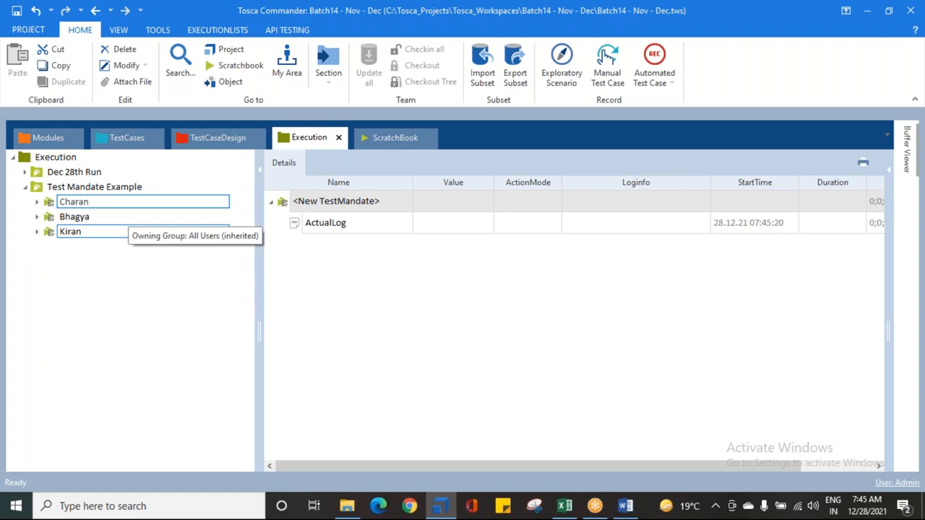
pyautogui.press('Return')
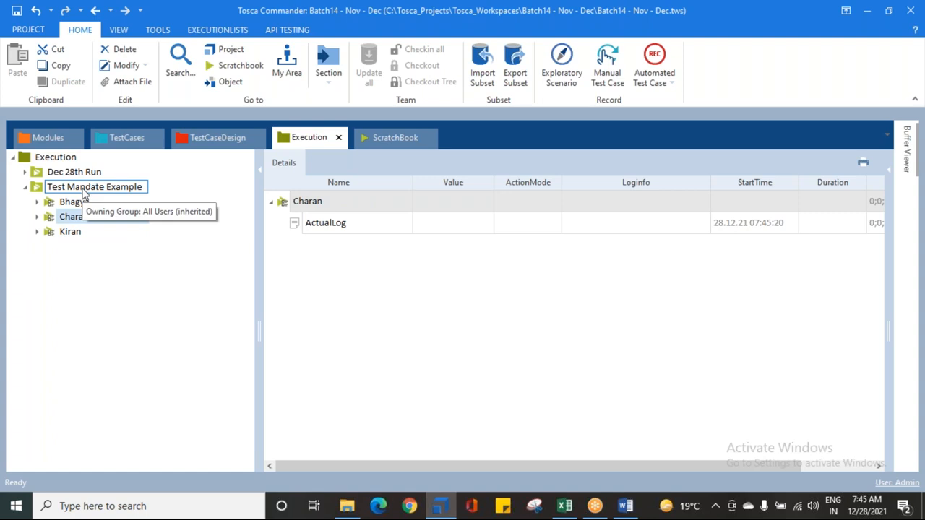
pyautogui.click(83, 191)
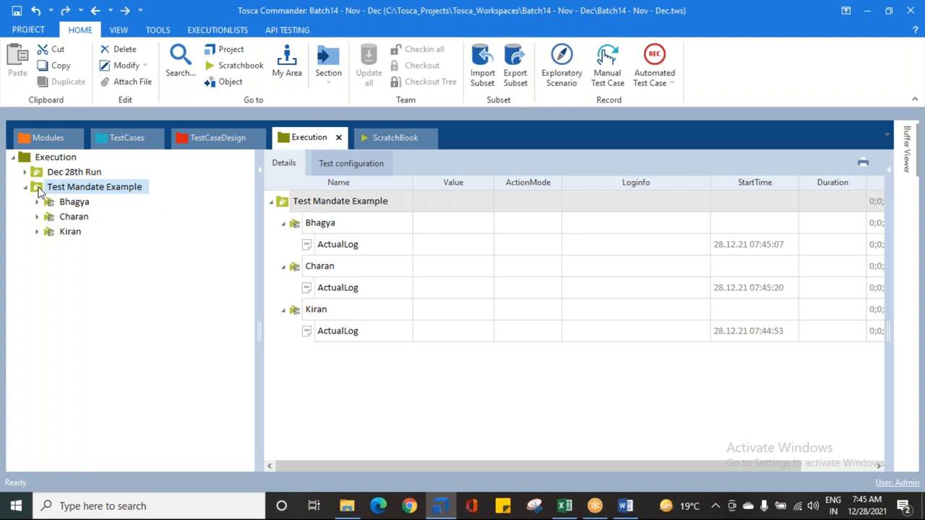
# Step: Examine each of the three testers' TestMandates in the Test Mandate Example list
pyautogui.click(72, 201)
pyautogui.click(73, 215)
pyautogui.click(62, 232)
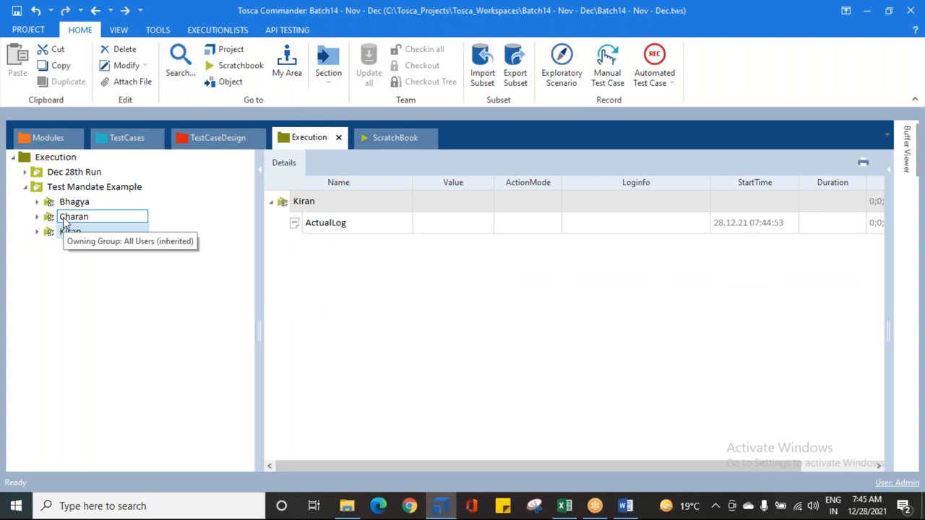
pyautogui.click(65, 204)
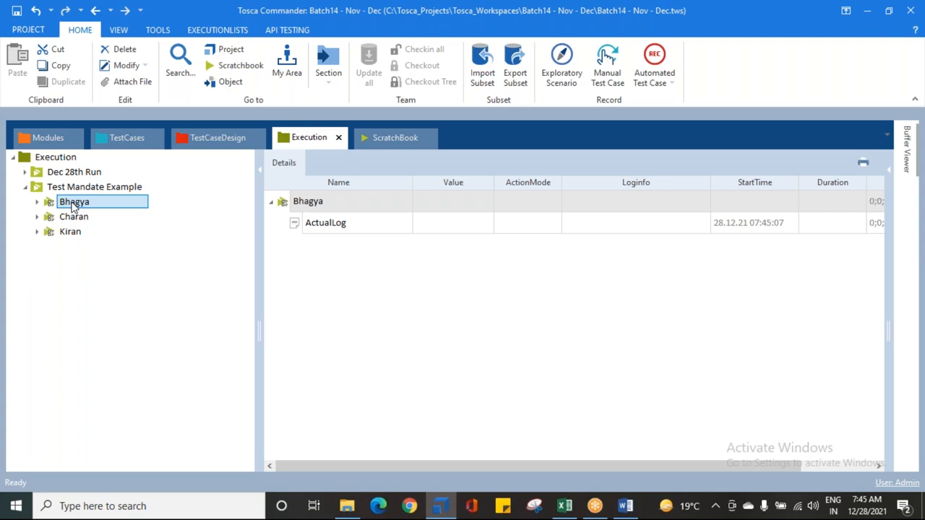
pyautogui.click(75, 217)
pyautogui.click(75, 233)
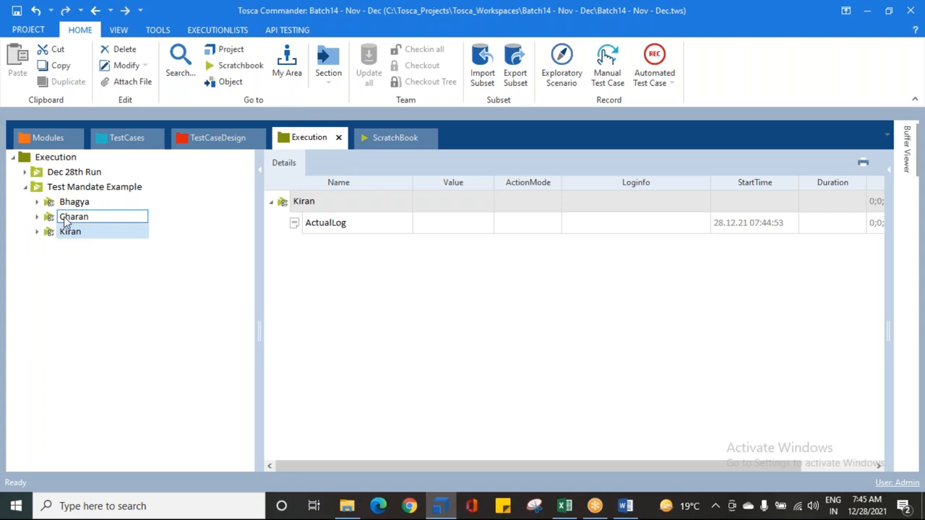
pyautogui.click(73, 204)
pyautogui.click(72, 219)
pyautogui.click(70, 231)
# Step: Assign 1. Register a User and 2. Login a User from Dec 28th Run to the first-listed TestMandate
pyautogui.click(25, 172)
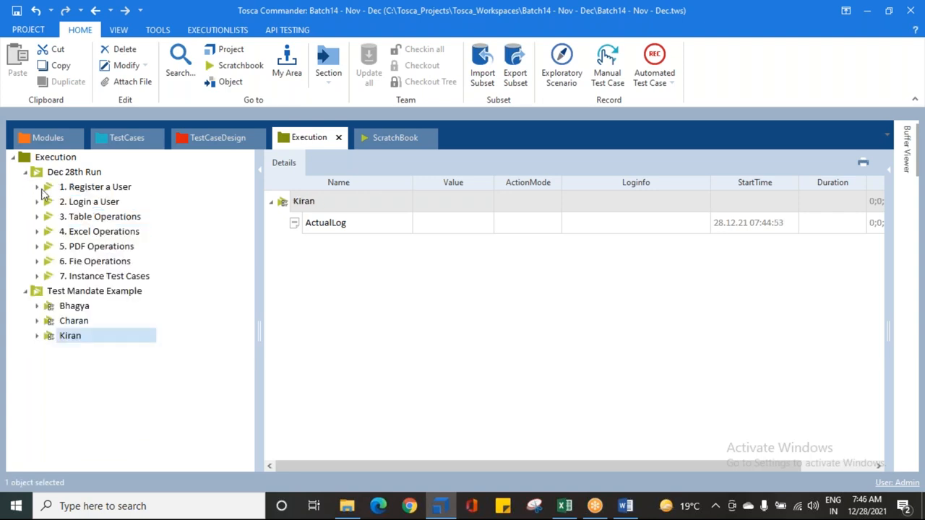
pyautogui.click(76, 187)
pyautogui.keyDown('ctrl'); pyautogui.click(80, 204); pyautogui.keyUp('ctrl')
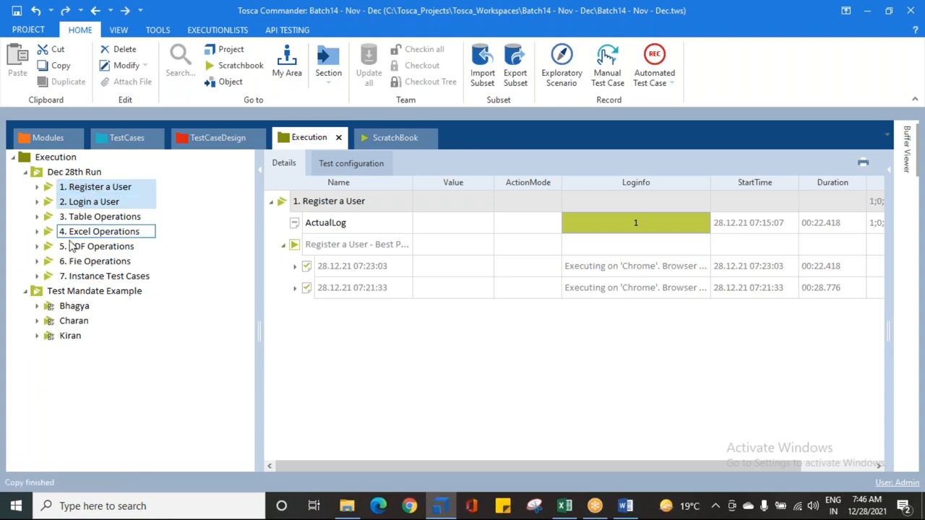
pyautogui.click(73, 307)
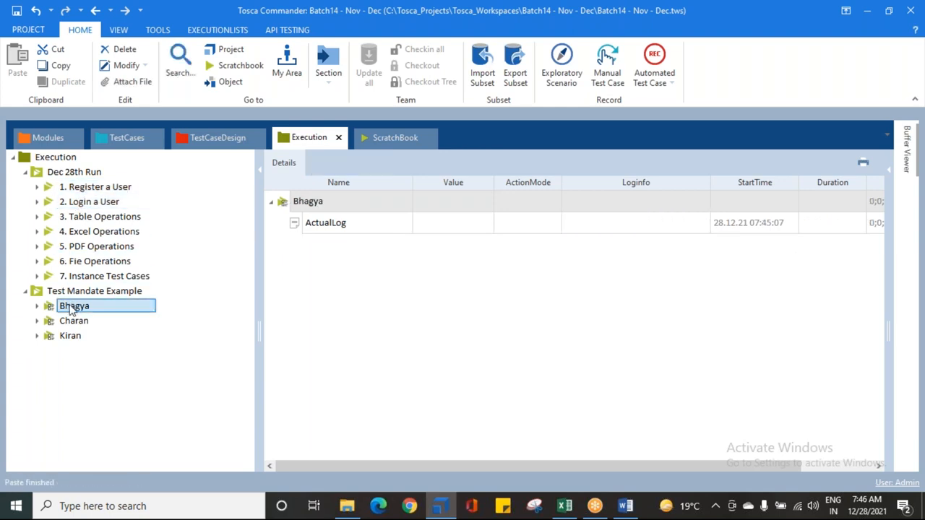
pyautogui.click(39, 307)
pyautogui.click(39, 306)
pyautogui.click(71, 187)
pyautogui.keyDown('ctrl'); pyautogui.click(64, 202); pyautogui.keyUp('ctrl')
pyautogui.moveTo(62, 201); pyautogui.dragTo(67, 308)
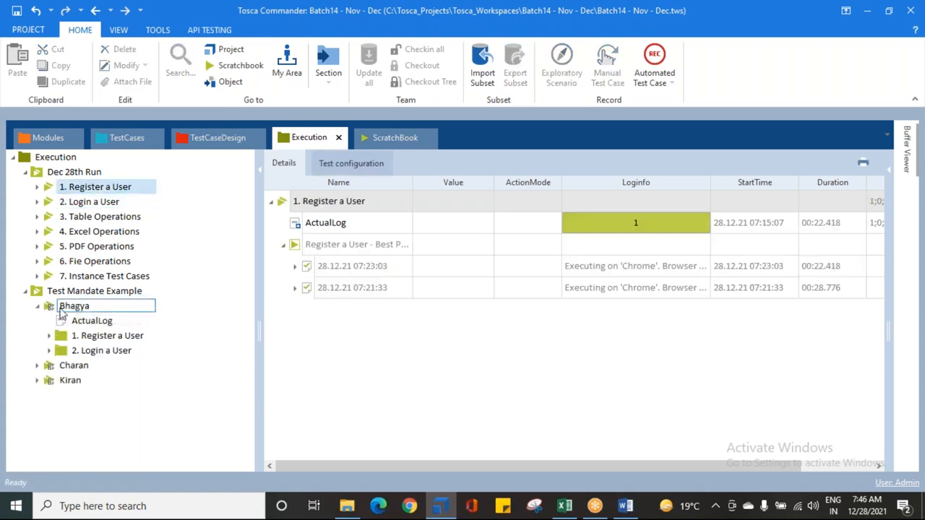
# Step: Review the Register and Login entries inside the first-listed TestMandate and collapse it in the tree
pyautogui.click(48, 308)
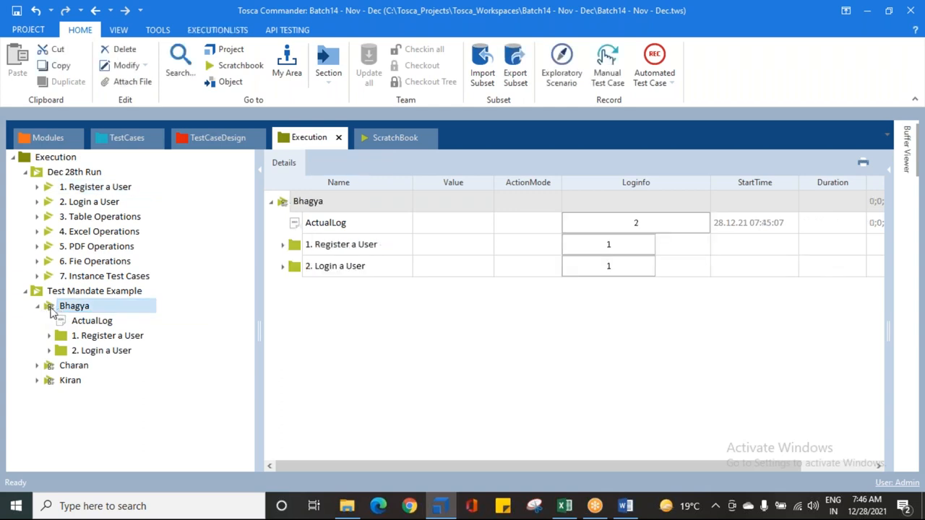
pyautogui.click(89, 336)
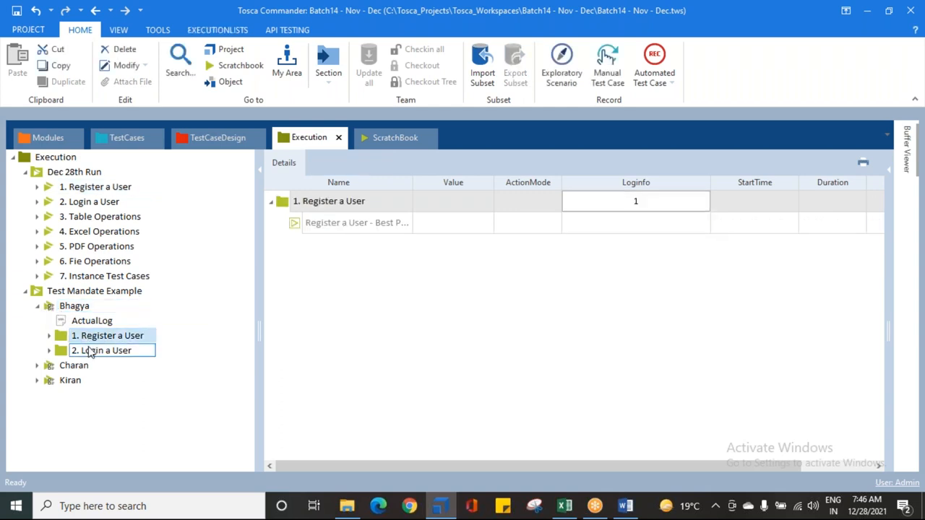
pyautogui.click(88, 352)
pyautogui.doubleClick(48, 308)
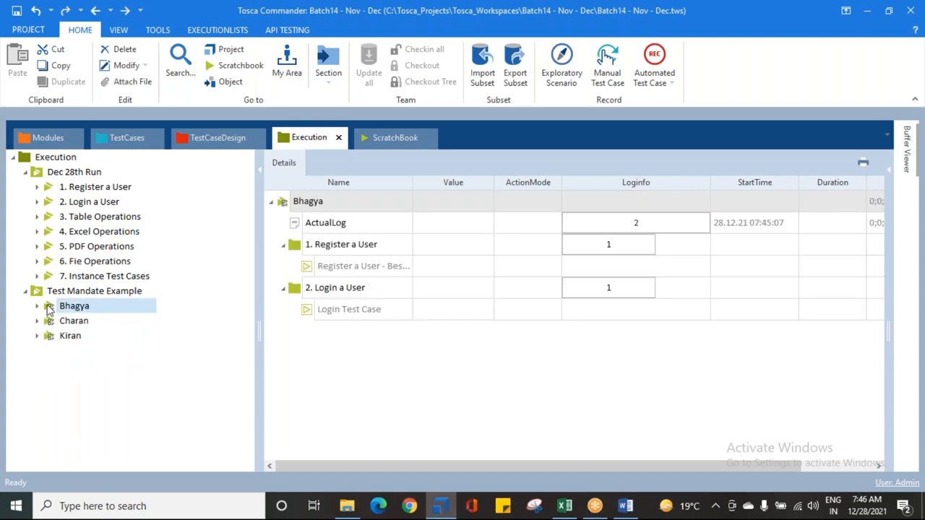
# Step: Assign entries 3. Table Operations through 6. Fie Operations from Dec 28th Run to the second-listed TestMandate
pyautogui.click(79, 218)
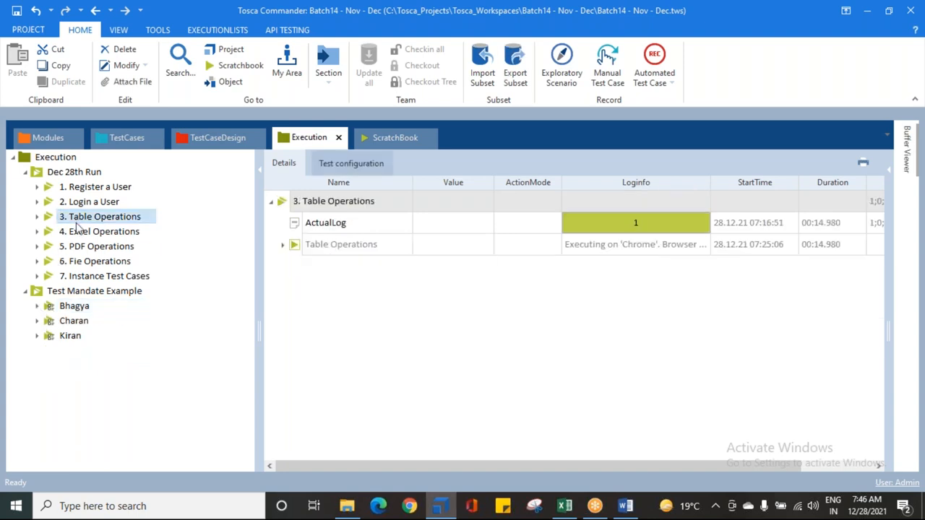
pyautogui.keyDown('shift'); pyautogui.click(80, 261); pyautogui.keyUp('shift')
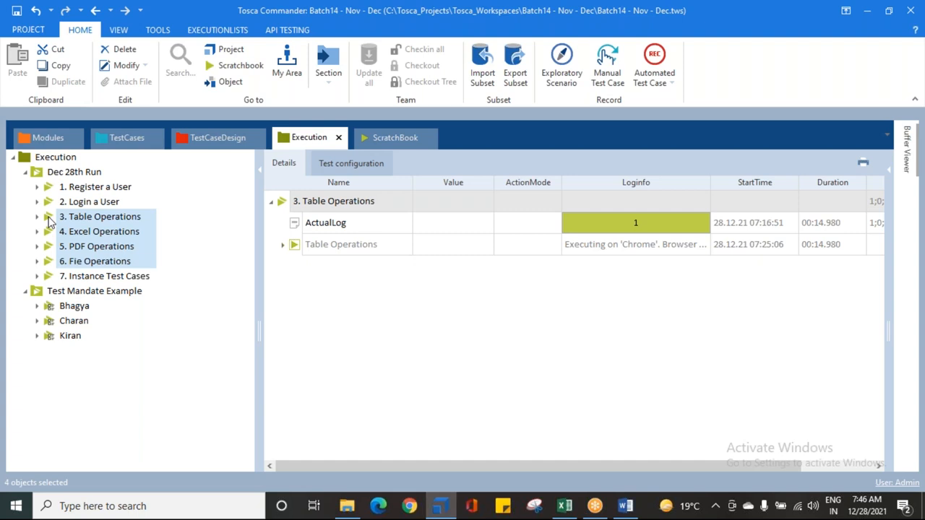
pyautogui.moveTo(50, 223); pyautogui.dragTo(66, 321)
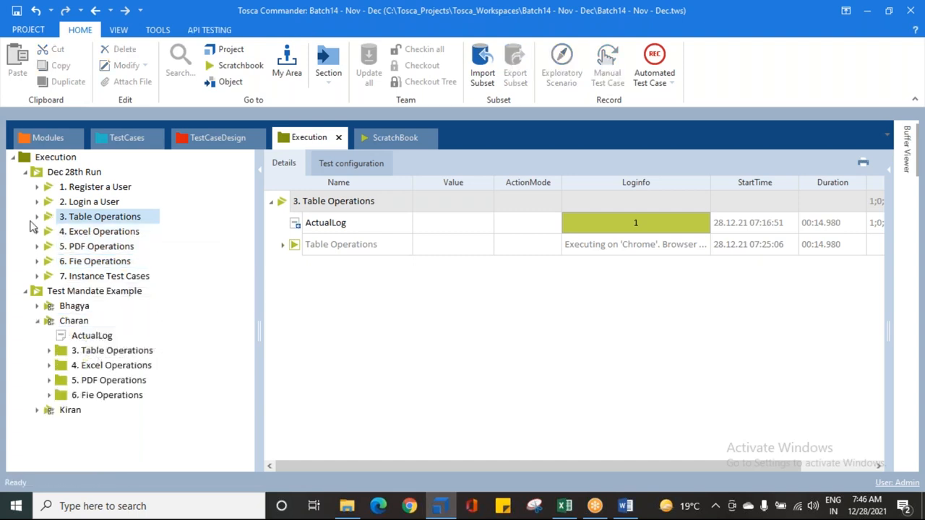
# Step: Assign 7. Instance Test Cases to the third-listed TestMandate and collapse the expanded mandates in the tree
pyautogui.moveTo(70, 278); pyautogui.dragTo(61, 417)
pyautogui.click(37, 410)
pyautogui.click(38, 321)
# Step: Show the Test Mandate Example list's details and collapse all three TestMandates to one summary row each
pyautogui.click(94, 290)
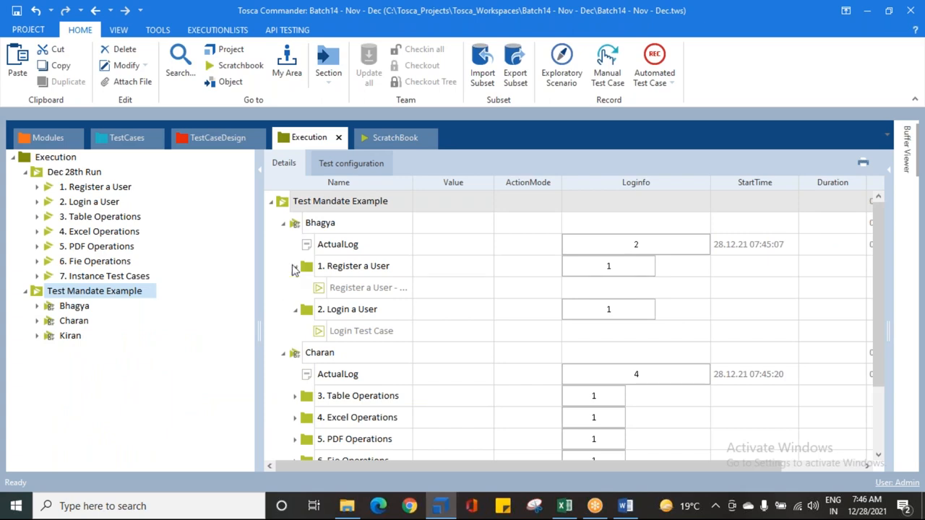
pyautogui.click(294, 266)
pyautogui.click(294, 287)
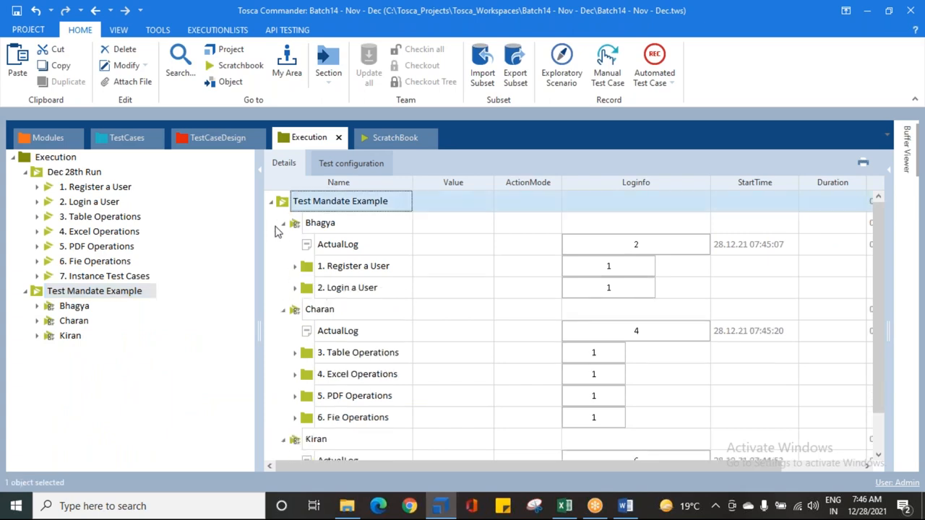
pyautogui.click(283, 309)
pyautogui.click(283, 331)
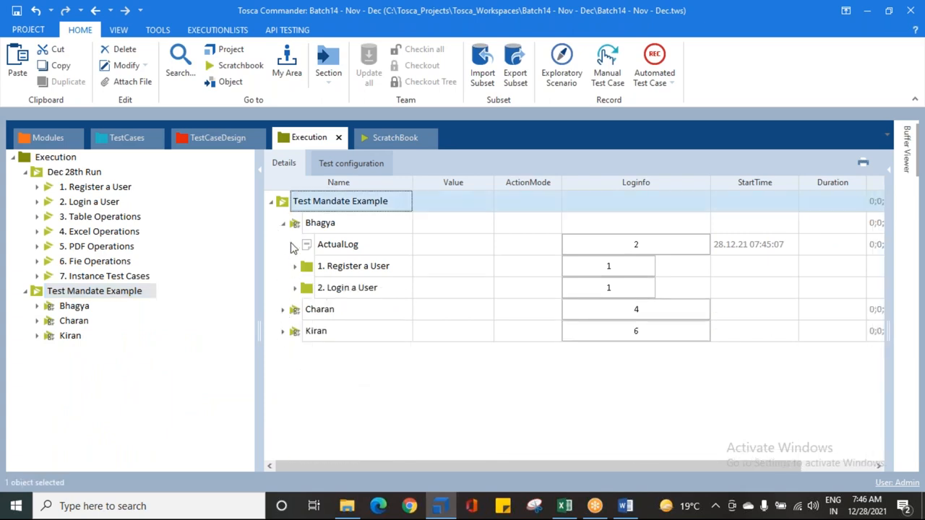
pyautogui.click(282, 224)
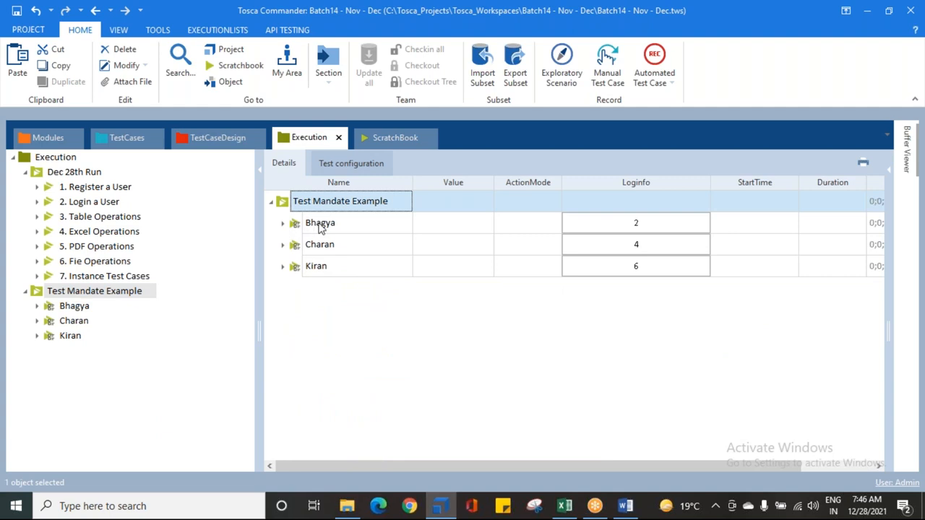
# Step: Check each TestMandate's summary row and save the workspace
pyautogui.click(321, 226)
pyautogui.click(318, 248)
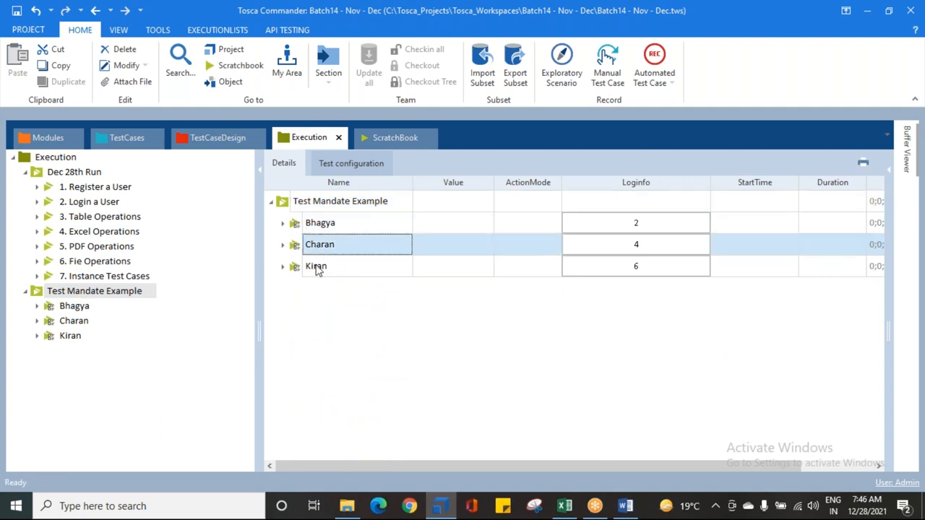
pyautogui.click(318, 269)
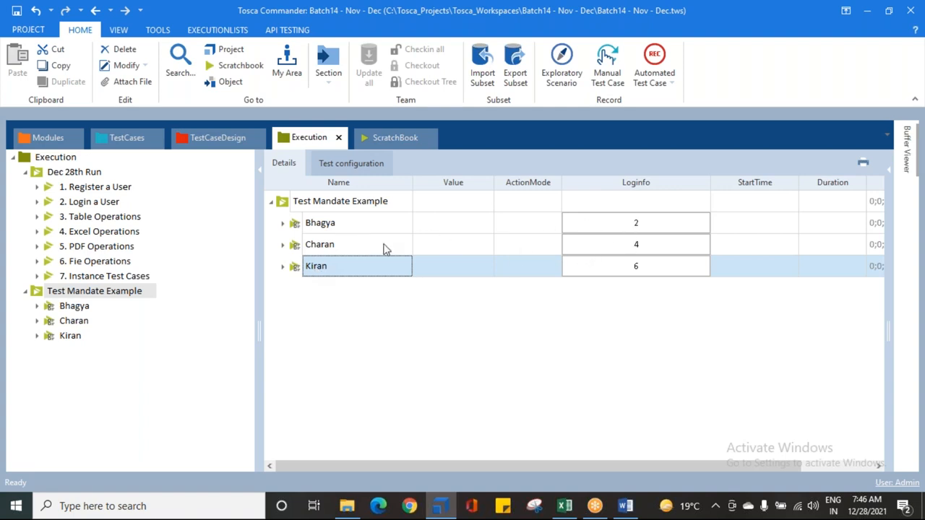
pyautogui.click(40, 296)
pyautogui.click(17, 10)
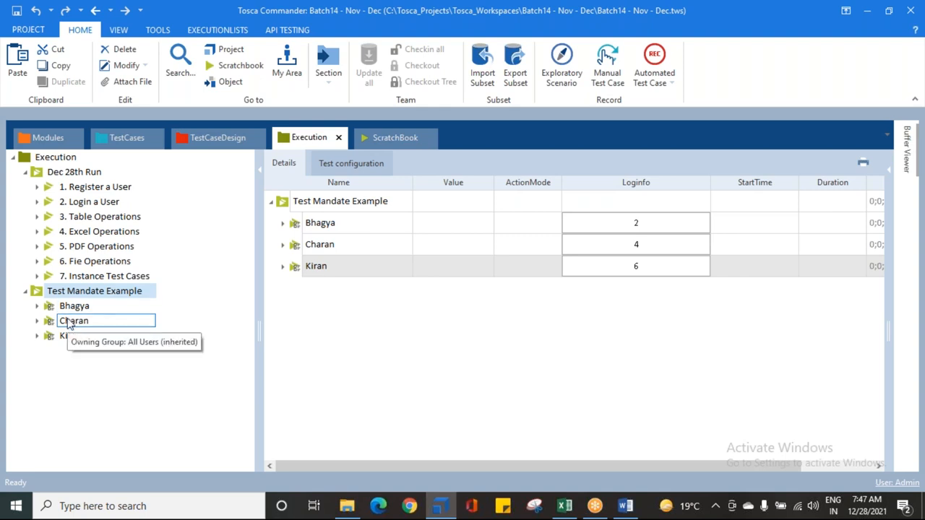
# Step: Examine how many test cases are assigned to each tester's TestMandate in the Loginfo column
pyautogui.click(322, 225)
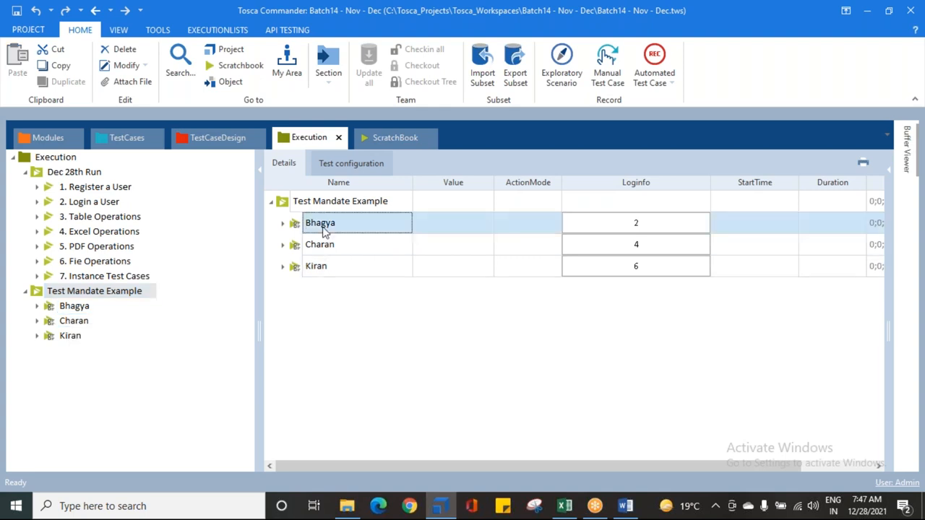
pyautogui.rightClick(295, 225)
pyautogui.click(287, 314)
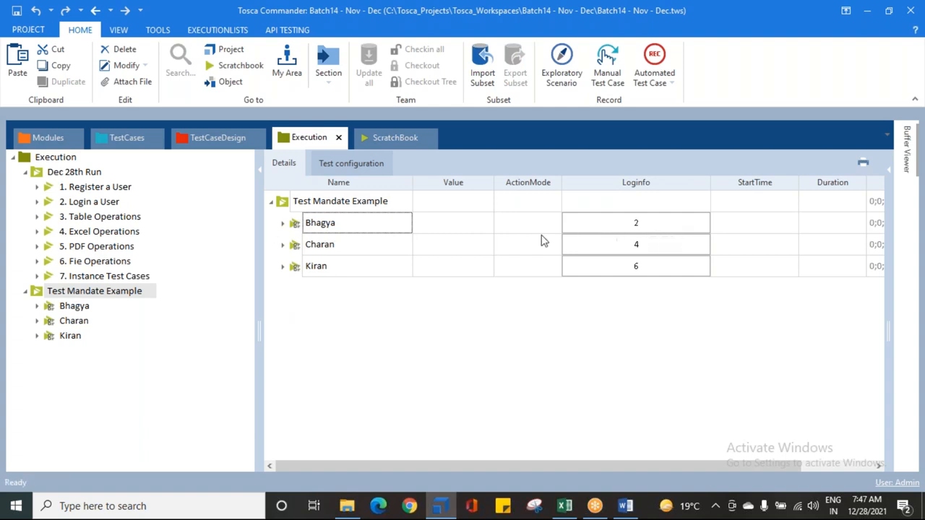
pyautogui.click(309, 250)
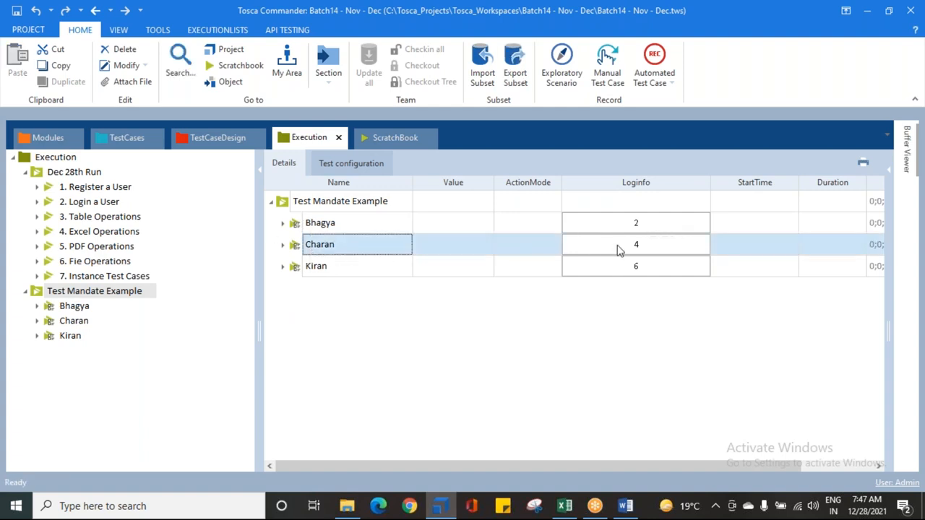
pyautogui.click(331, 267)
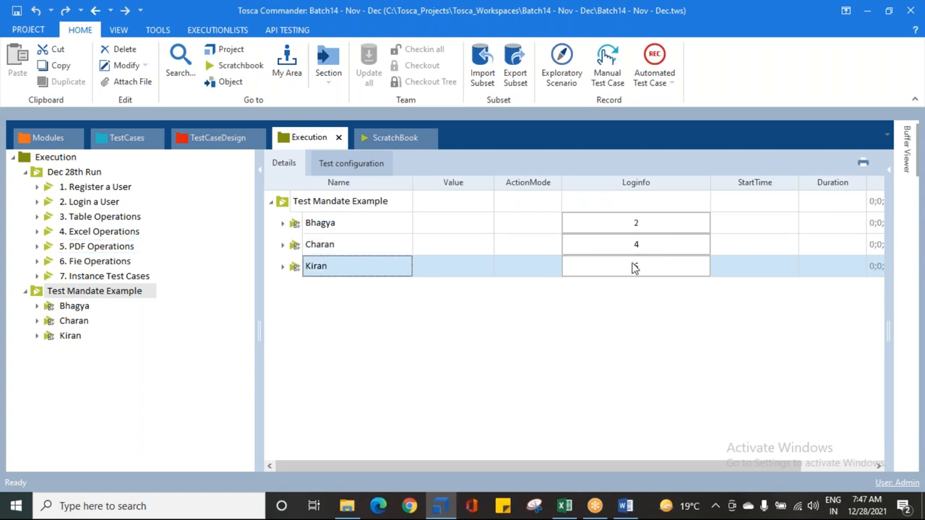
pyautogui.click(82, 292)
pyautogui.click(637, 275)
pyautogui.click(636, 227)
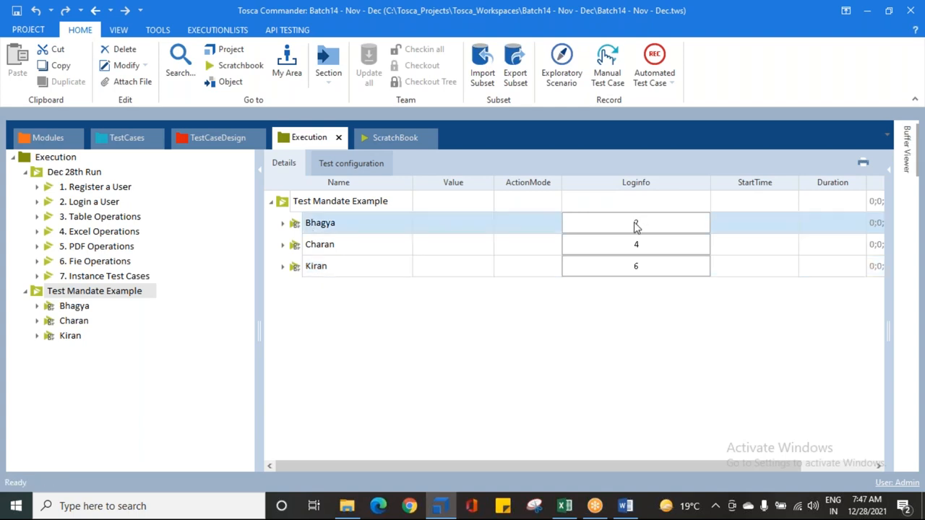
pyautogui.click(334, 244)
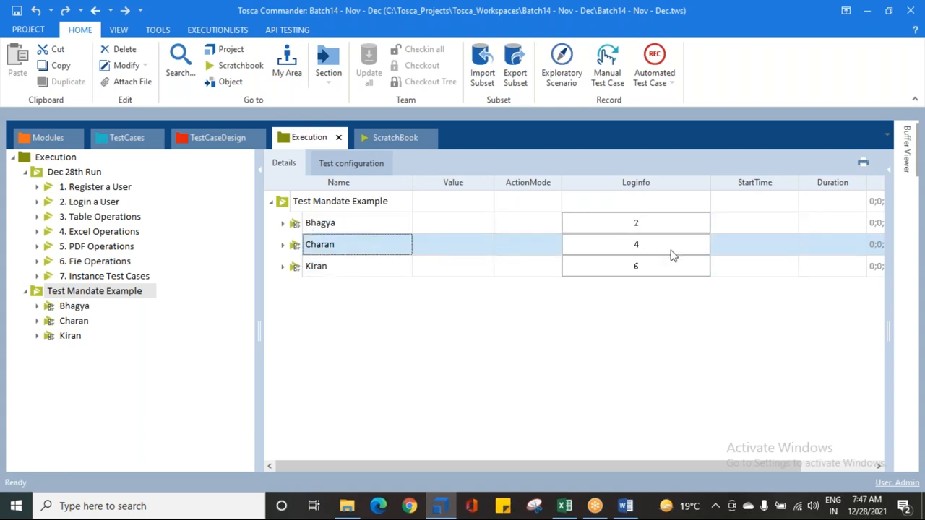
pyautogui.click(372, 271)
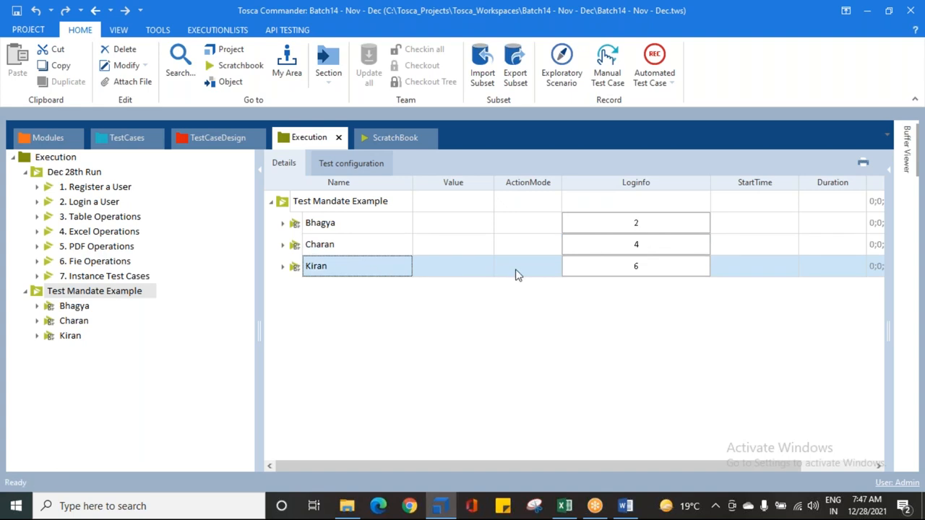
pyautogui.click(647, 268)
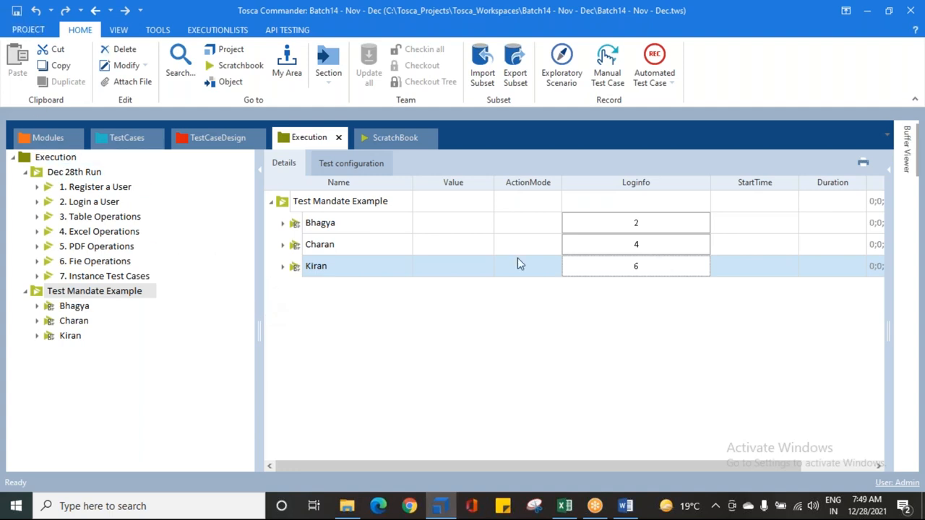
# Step: Switch to the TOSCA COURSE CONTENTS document in Word and highlight the Test Mandates topic
pyautogui.click(626, 505)
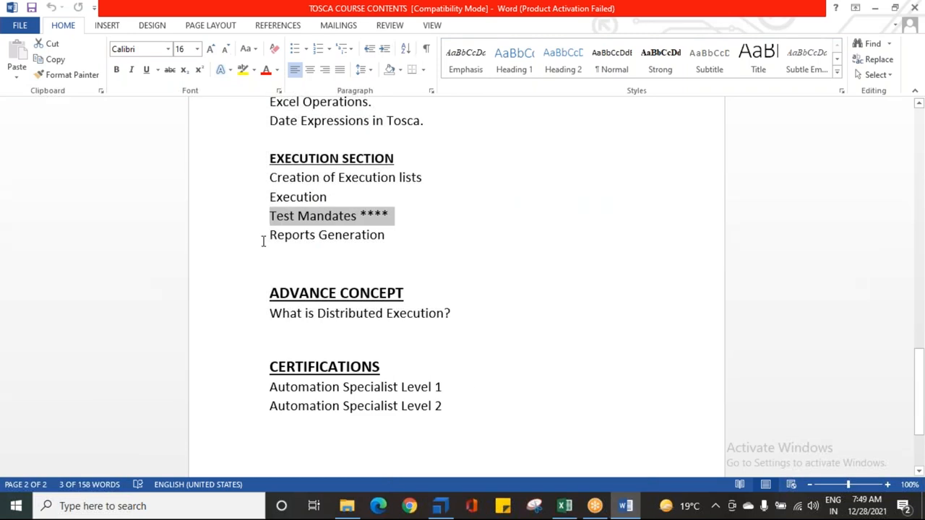
pyautogui.moveTo(271, 217); pyautogui.dragTo(396, 215)
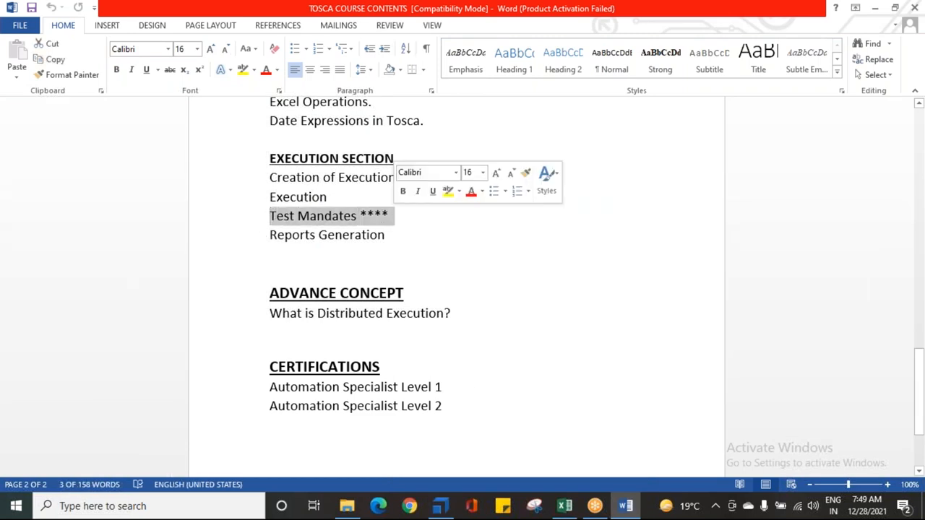
pyautogui.click(401, 224)
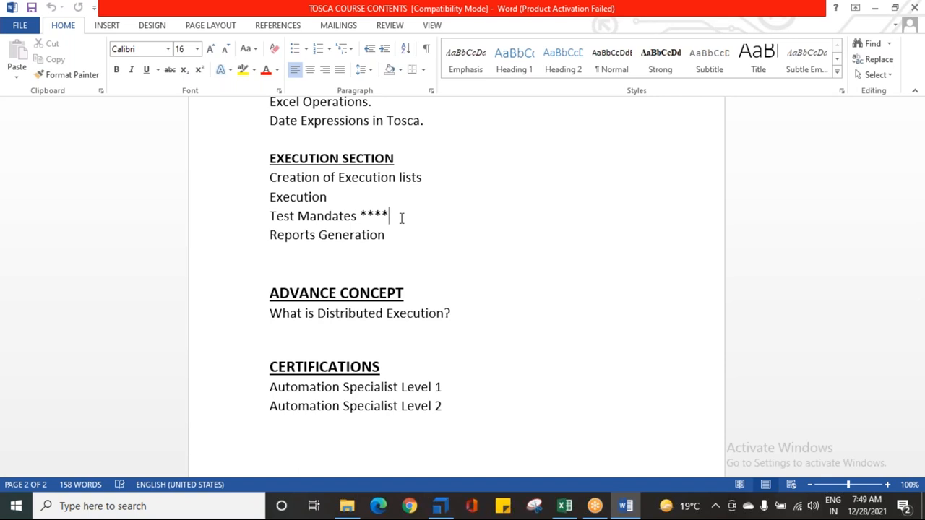
# Step: Switch back to Tosca Commander and review the test cases assigned to each of the three TestMandates
pyautogui.click(440, 506)
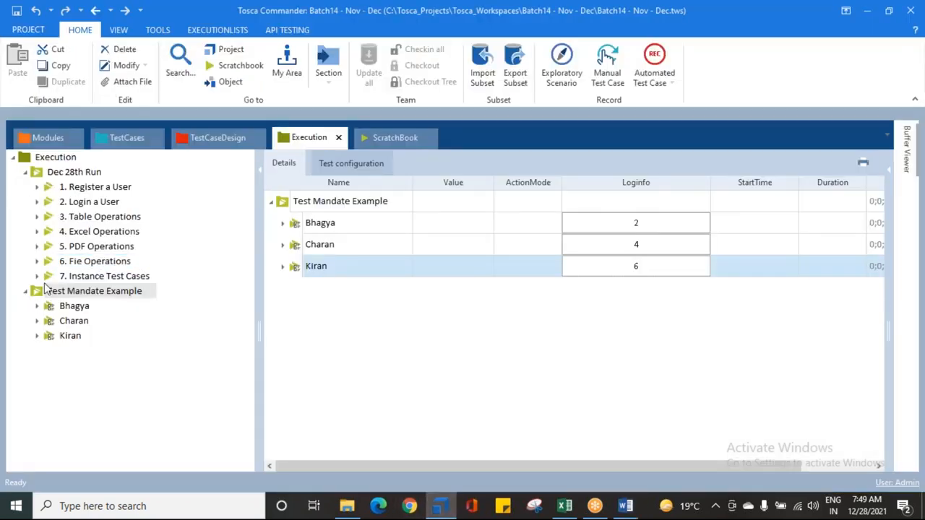
pyautogui.click(50, 307)
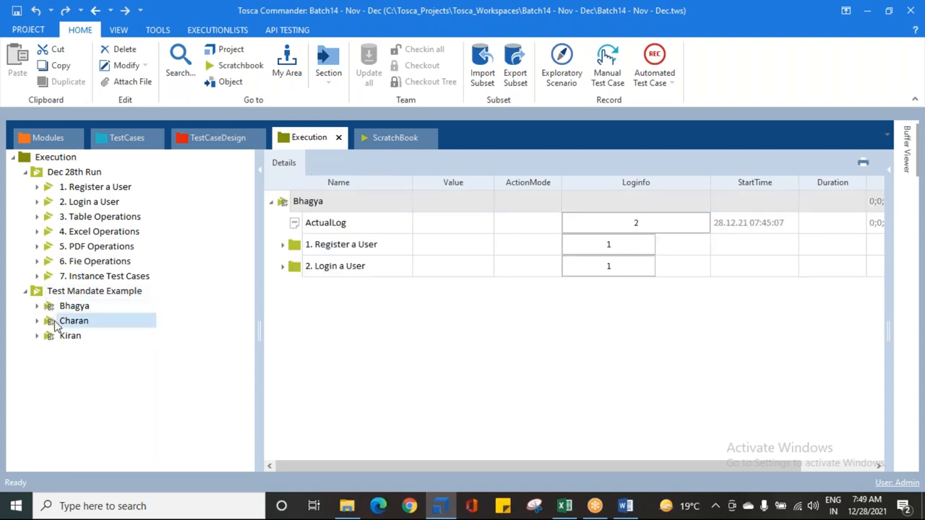
pyautogui.click(52, 320)
pyautogui.click(55, 336)
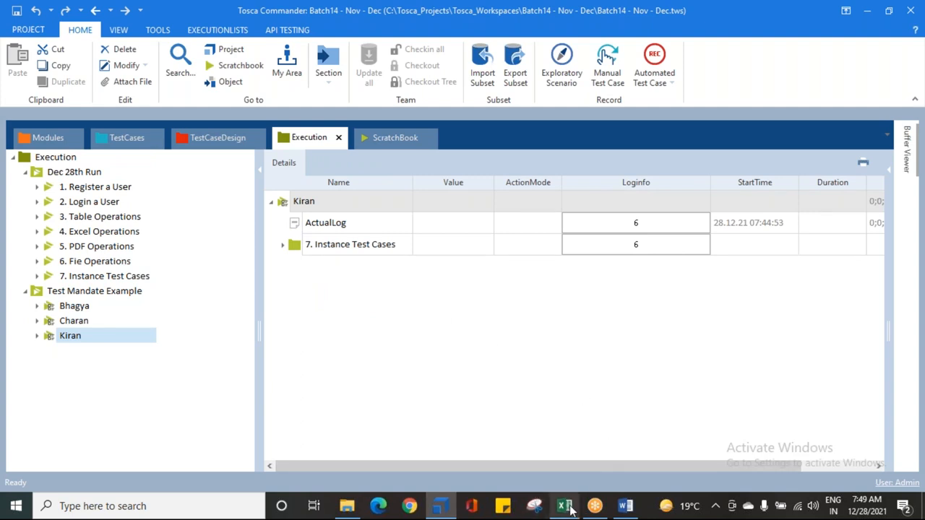
# Step: Switch to the course contents document in Word and highlight the ADVANCE CONCEPT section on distributed execution
pyautogui.click(625, 508)
pyautogui.moveTo(264, 293); pyautogui.dragTo(356, 307)
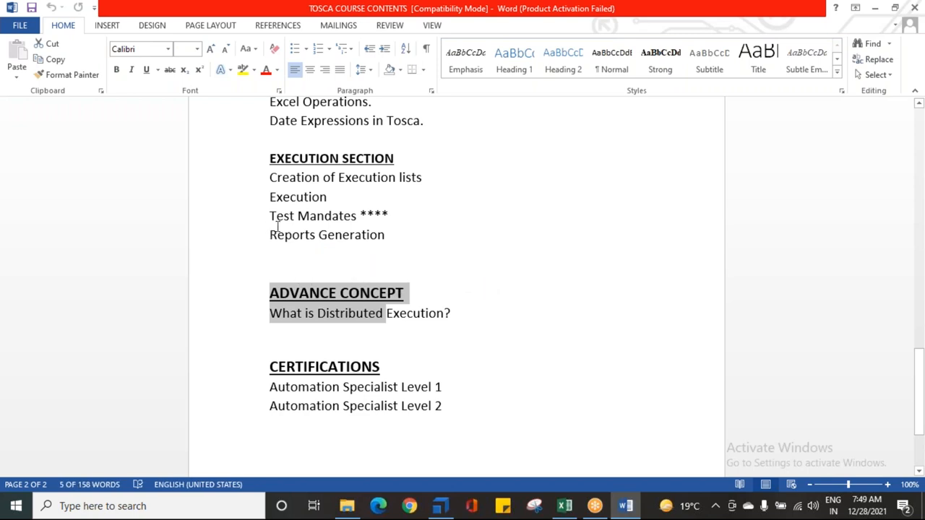
# Step: Highlight the Test Mandates topic, the ADVANCE CONCEPT section and the EXECUTION SECTION in the course contents
pyautogui.moveTo(270, 216); pyautogui.dragTo(375, 215)
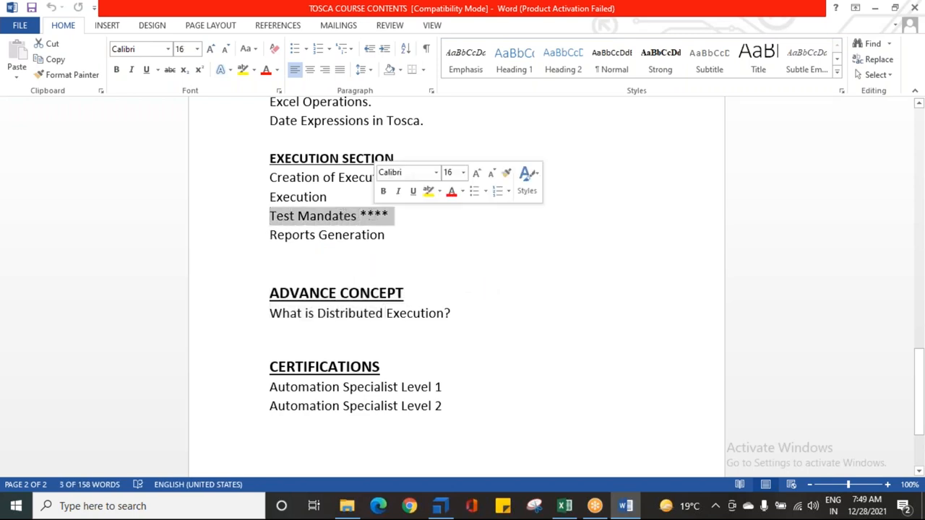
pyautogui.moveTo(268, 292); pyautogui.dragTo(470, 314)
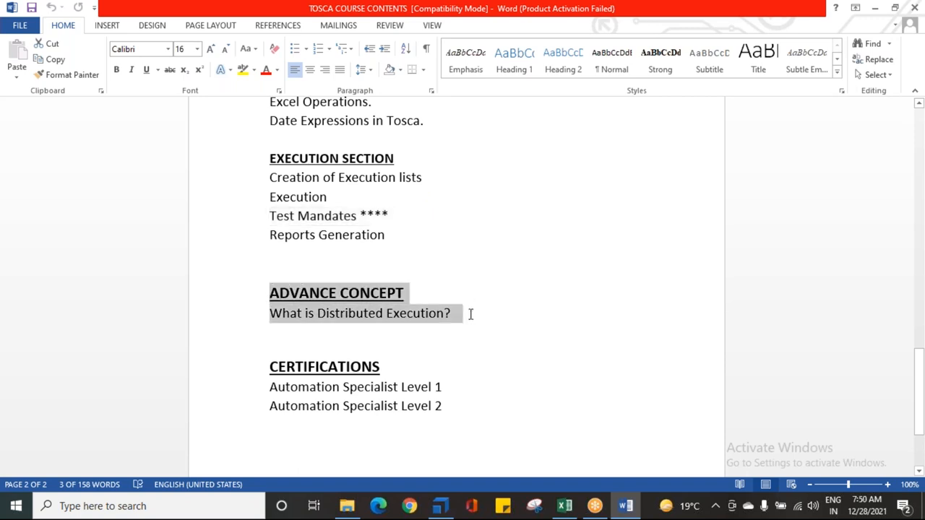
pyautogui.click(337, 293)
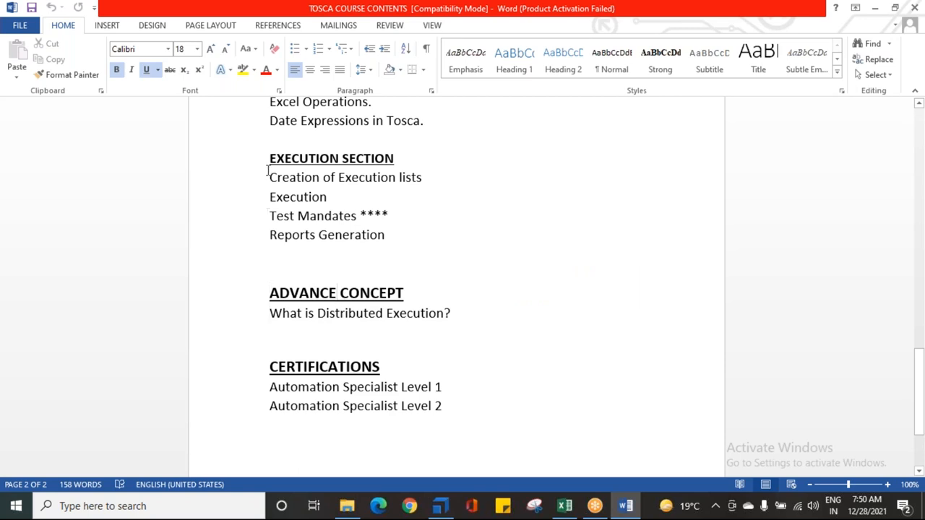
pyautogui.moveTo(266, 159); pyautogui.dragTo(381, 235)
pyautogui.click(398, 238)
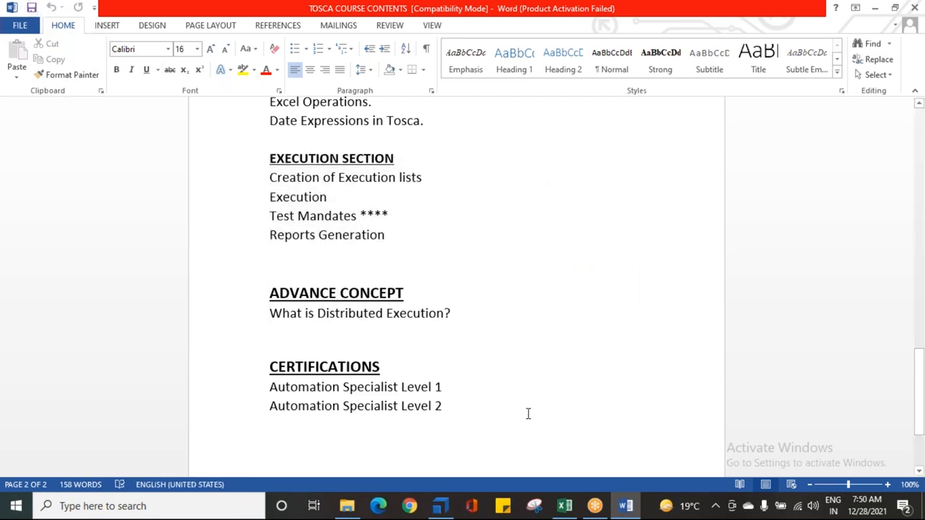
# Step: Switch to Tosca Commander and collapse both execution lists and the three TestMandates of Test Mandate Example
pyautogui.click(440, 506)
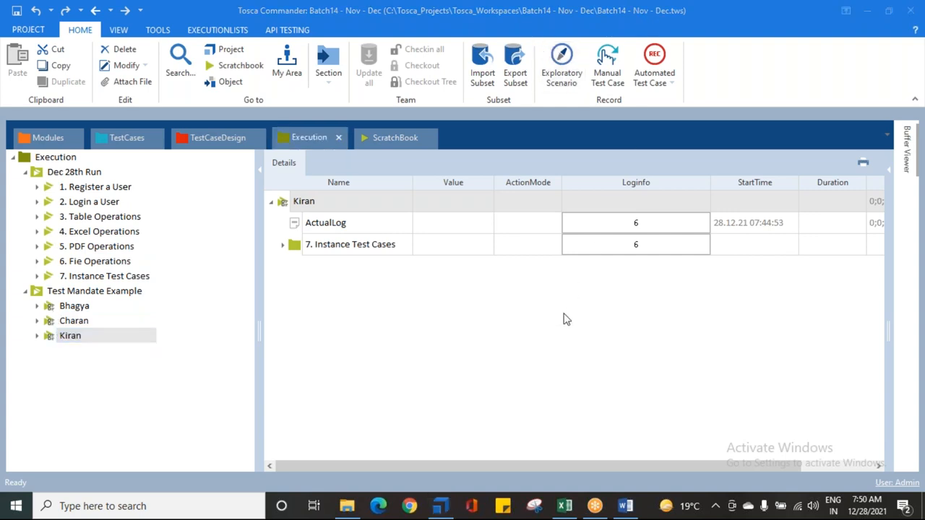
pyautogui.click(25, 173)
pyautogui.click(25, 187)
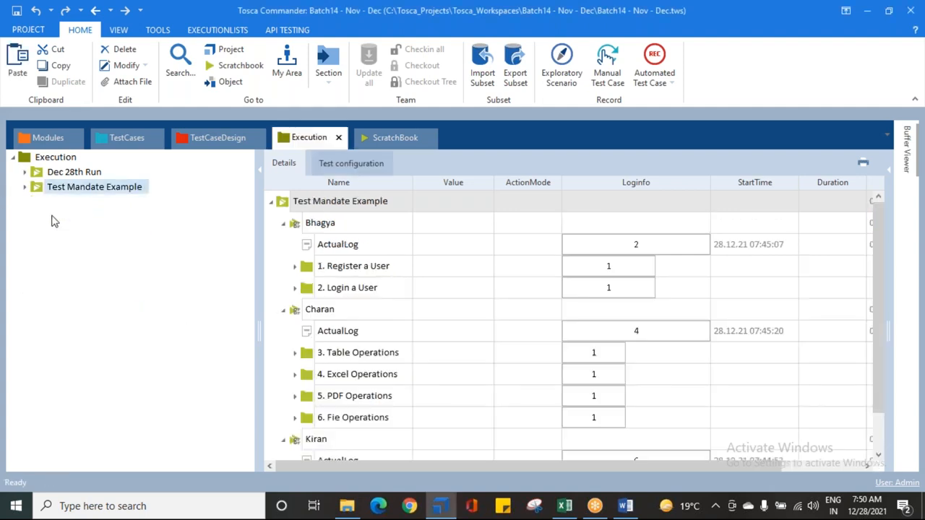
pyautogui.click(686, 63)
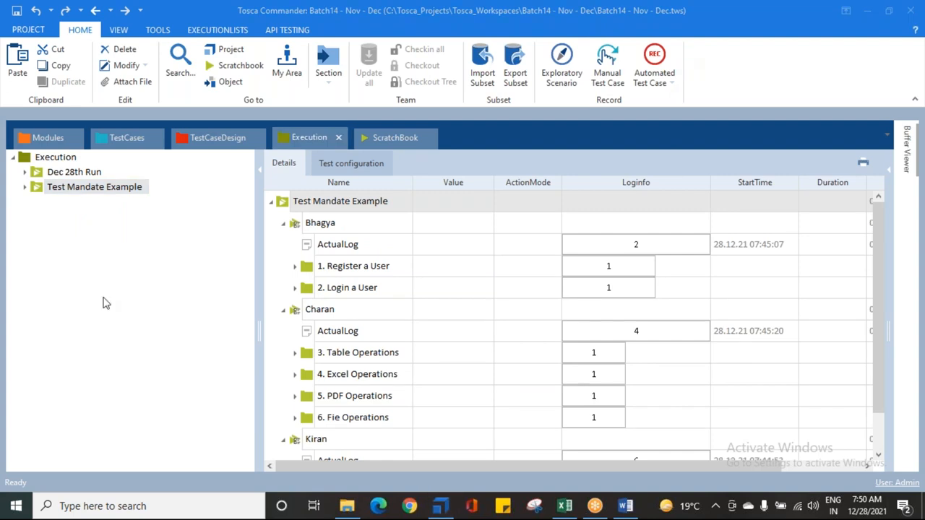
pyautogui.click(283, 224)
pyautogui.click(284, 245)
pyautogui.click(284, 267)
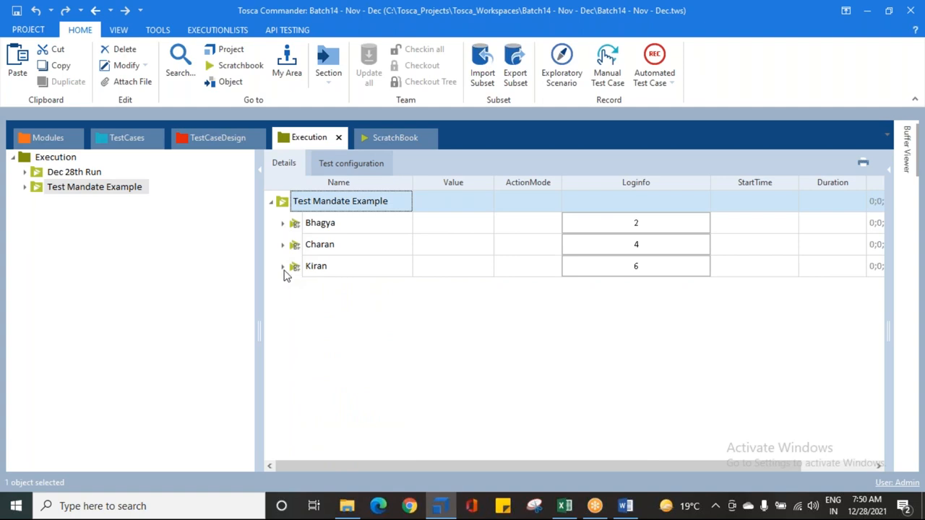
# Step: Show the test configuration of the TEST CONFIGURATION PARAMETERS test case and widen its Value column
pyautogui.click(133, 145)
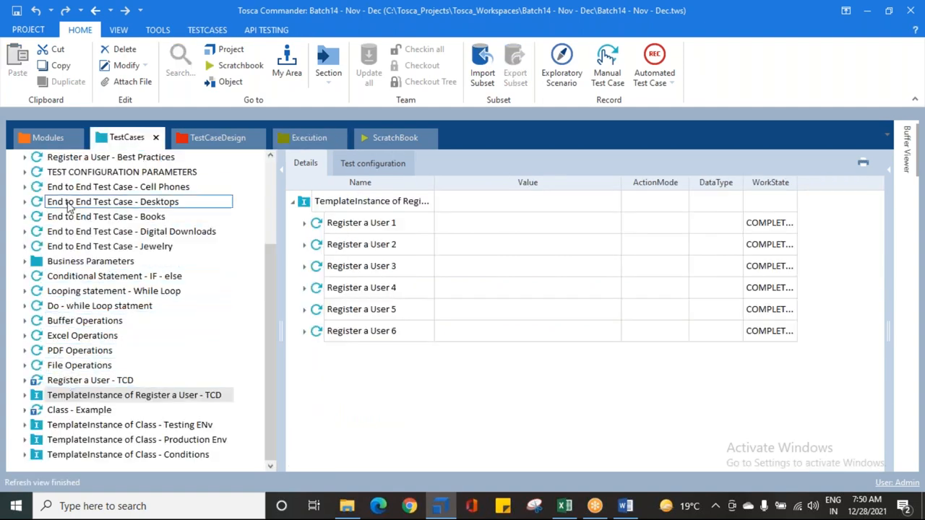
pyautogui.click(72, 173)
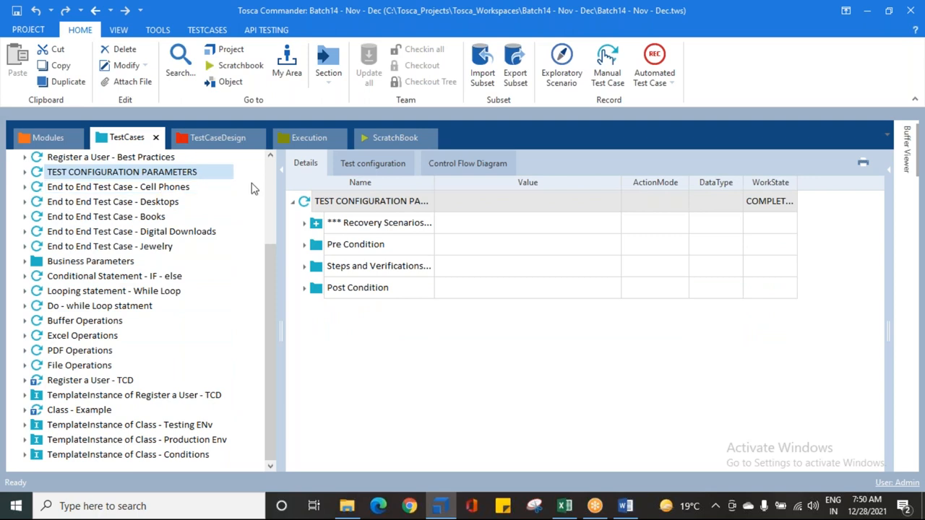
pyautogui.click(372, 163)
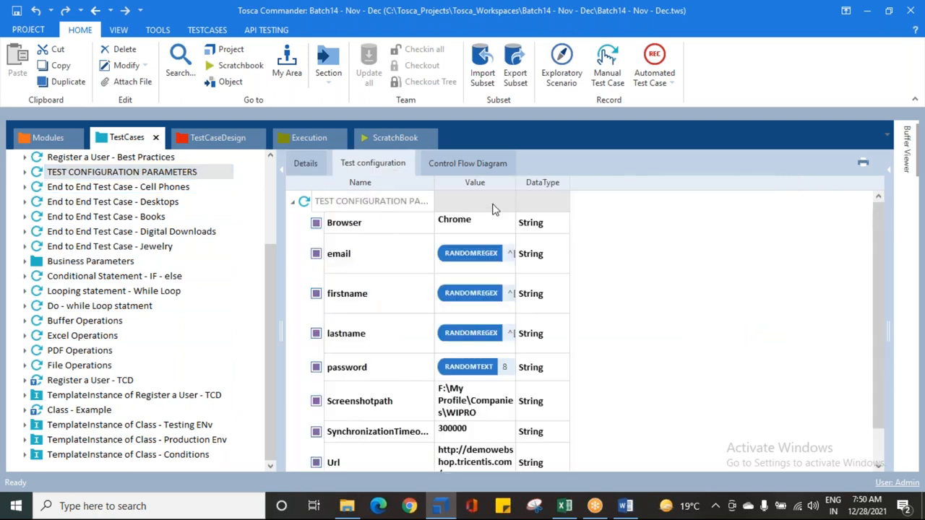
pyautogui.moveTo(515, 182); pyautogui.dragTo(645, 182)
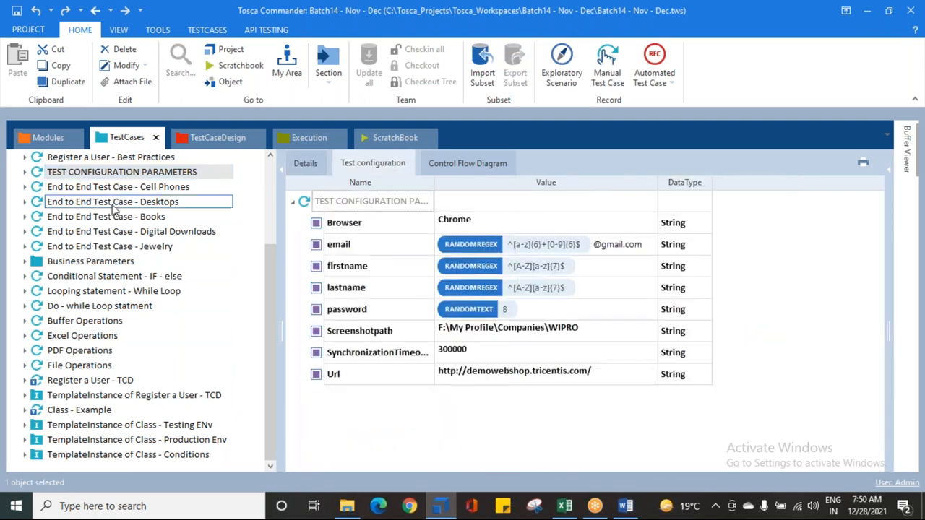
pyautogui.click(38, 176)
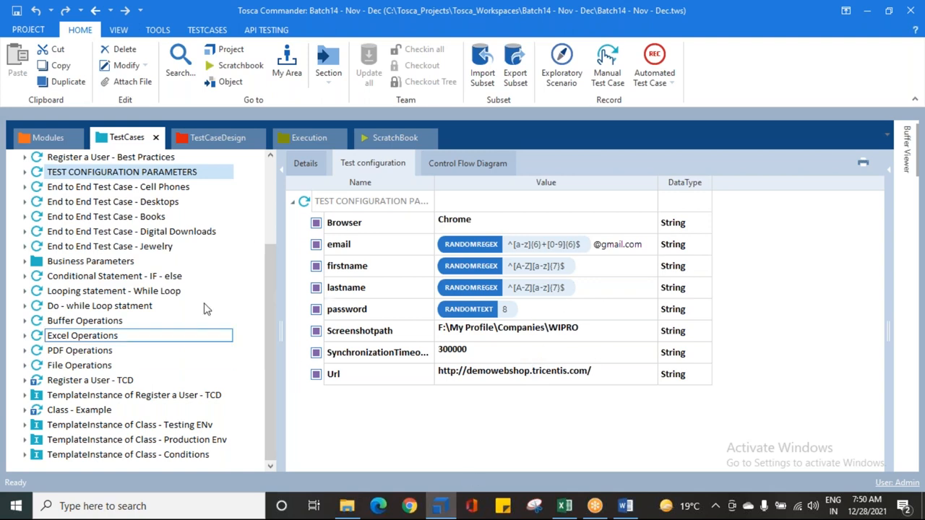
# Step: Open the test configuration of the Dec 28th Run execution list
pyautogui.click(304, 142)
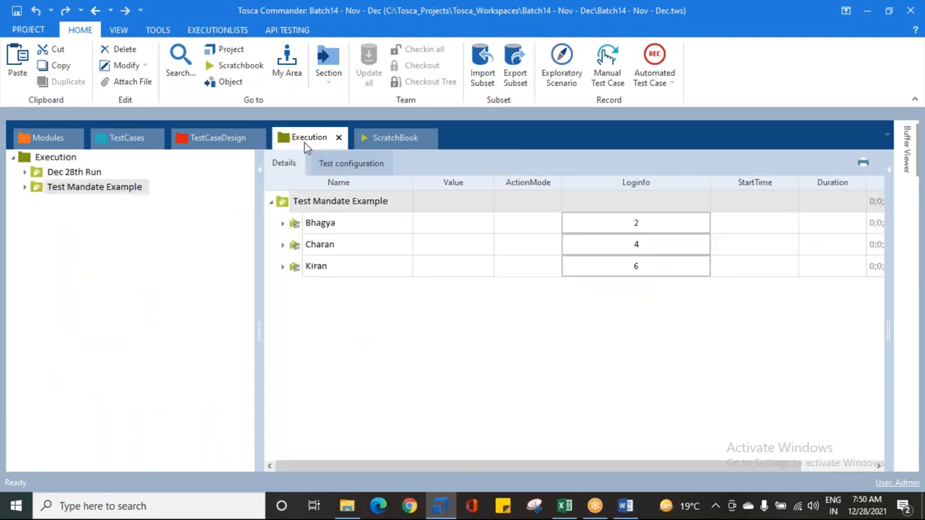
pyautogui.click(68, 172)
pyautogui.click(353, 166)
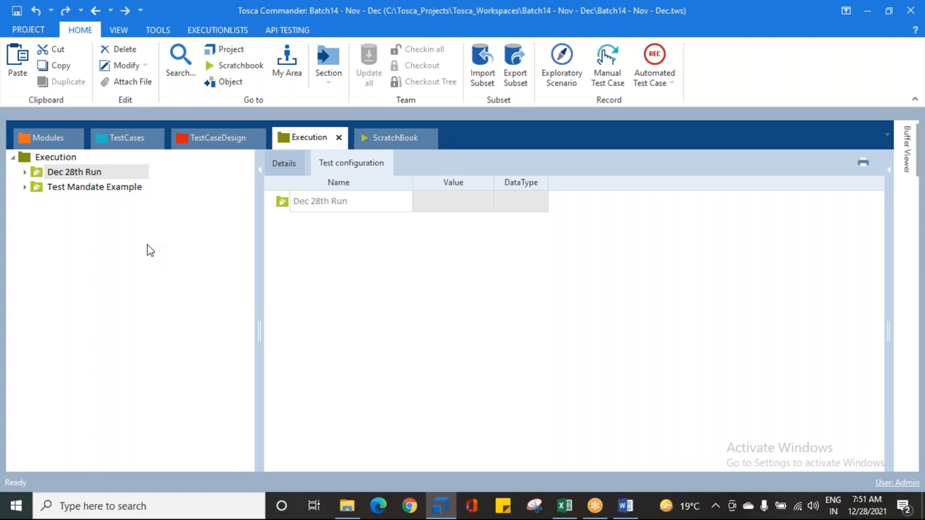
# Step: Copy all parameters from Browser to Url of the TEST CONFIGURATION PARAMETERS test case into Dec 28th Run's test configuration and widen its Value column
pyautogui.click(124, 138)
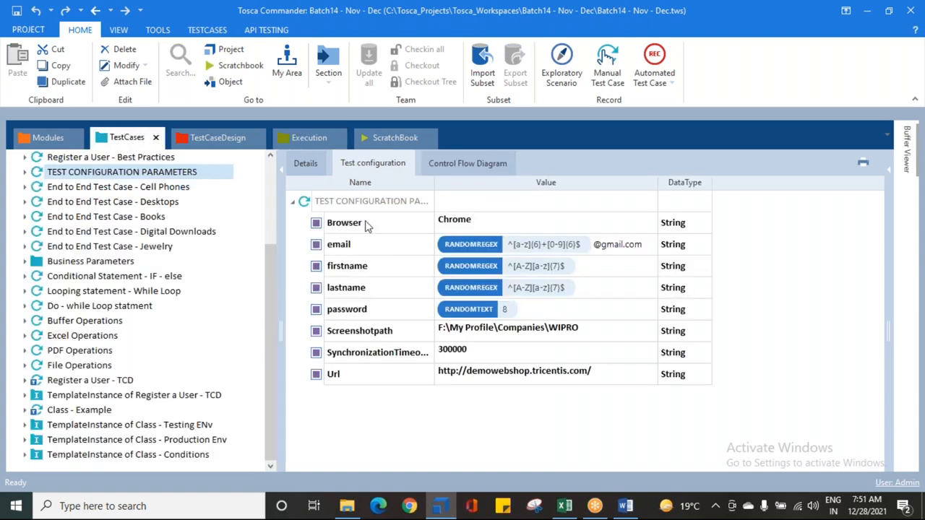
pyautogui.click(320, 224)
pyautogui.keyDown('shift'); pyautogui.click(344, 378); pyautogui.keyUp('shift')
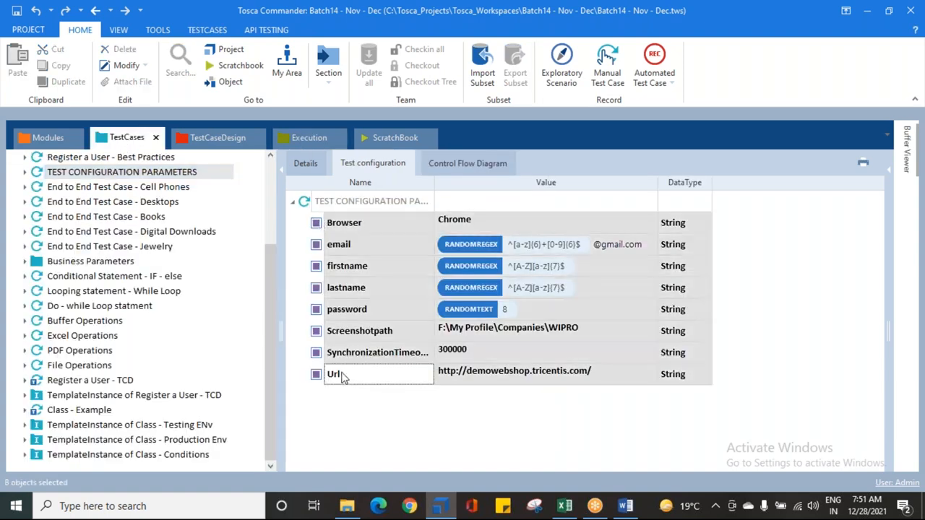
pyautogui.click(298, 141)
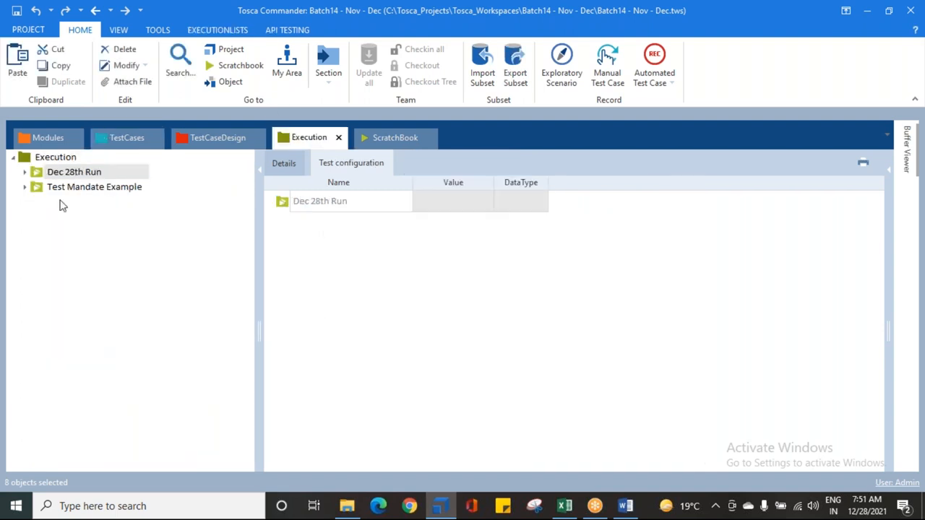
pyautogui.rightClick(293, 202)
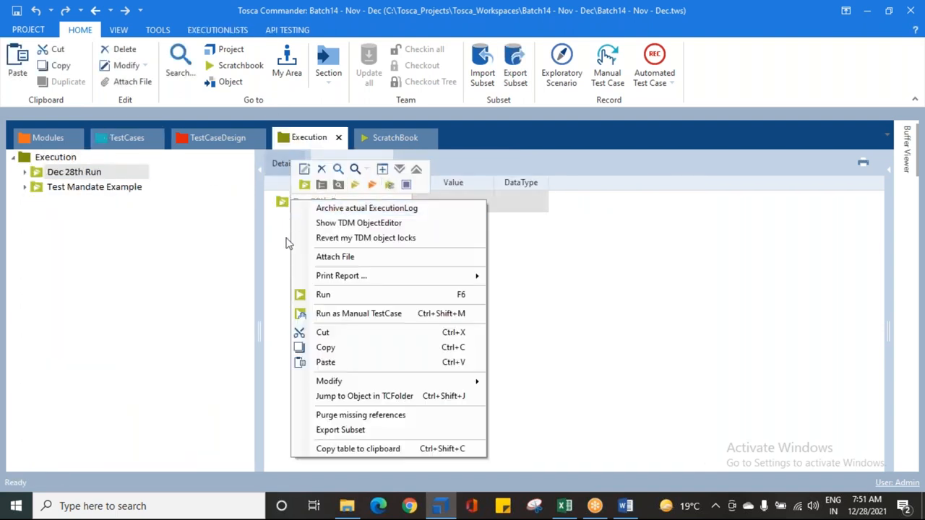
pyautogui.click(325, 362)
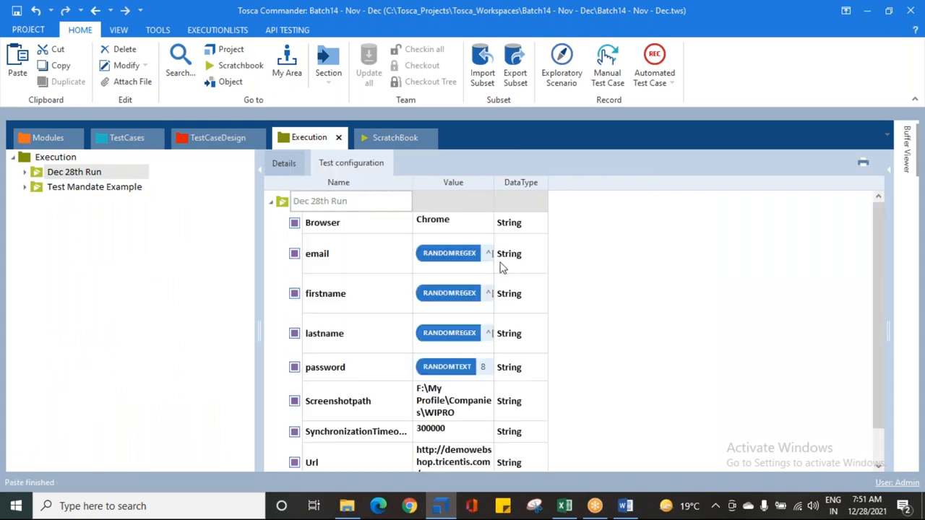
pyautogui.moveTo(494, 183); pyautogui.dragTo(660, 182)
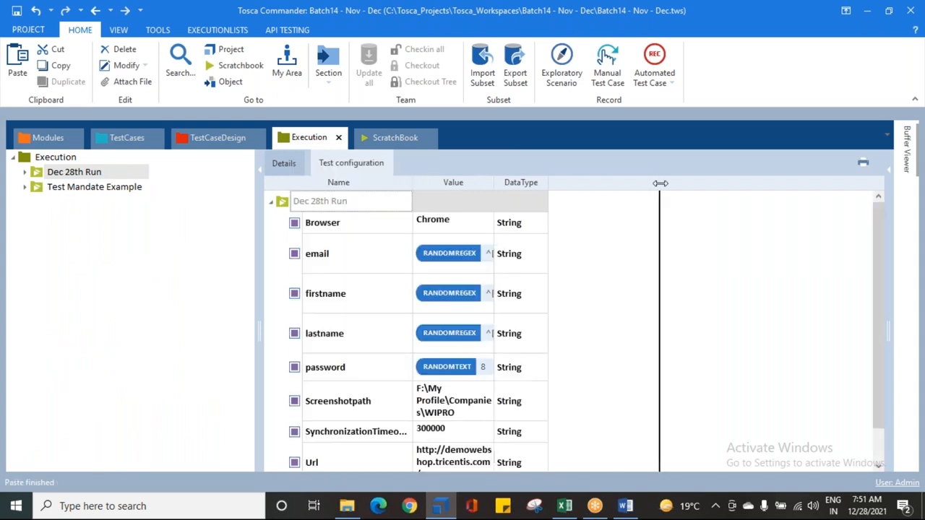
# Step: Expand Dec 28th Run and check the test configuration of its entries from 1. Register a User to 5. PDF Operations
pyautogui.click(25, 172)
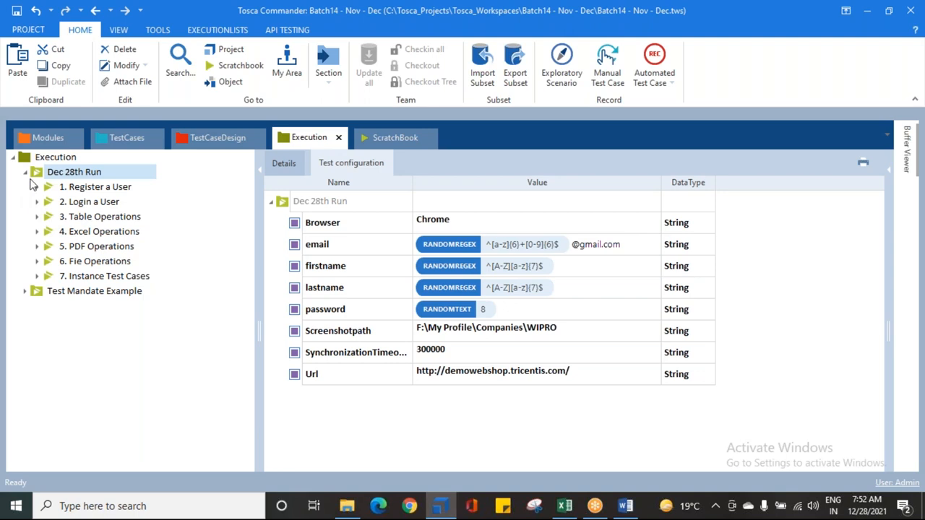
pyautogui.click(94, 187)
pyautogui.click(91, 202)
pyautogui.click(92, 218)
pyautogui.click(92, 232)
pyautogui.click(92, 247)
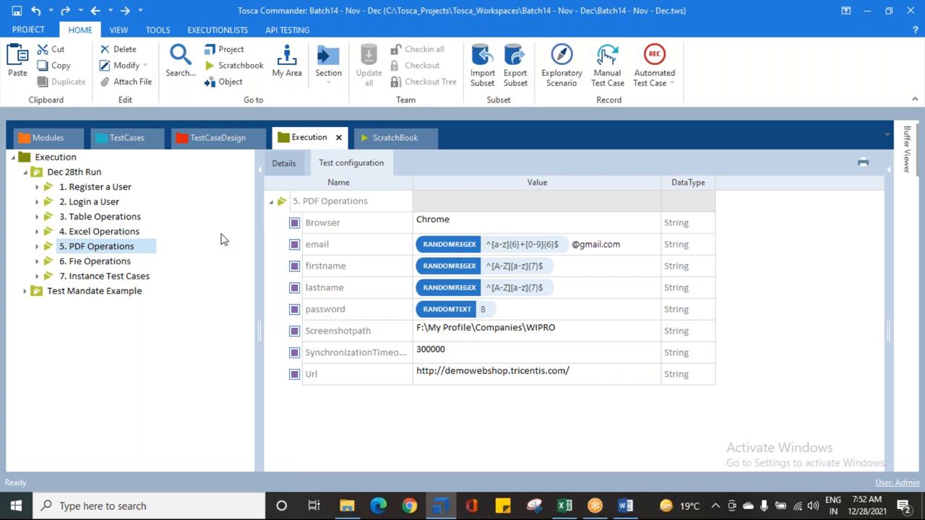
# Step: Try to paste Dec 28th Run's configuration parameters from Browser to Url onto the 1. Register a User entry
pyautogui.click(85, 172)
pyautogui.click(326, 222)
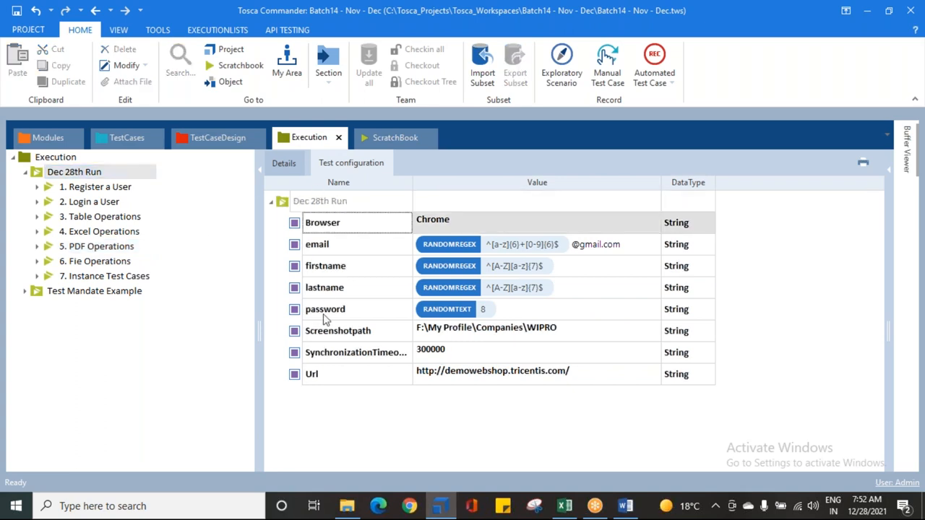
pyautogui.keyDown('shift'); pyautogui.click(321, 372); pyautogui.keyUp('shift')
pyautogui.click(111, 205)
pyautogui.click(108, 216)
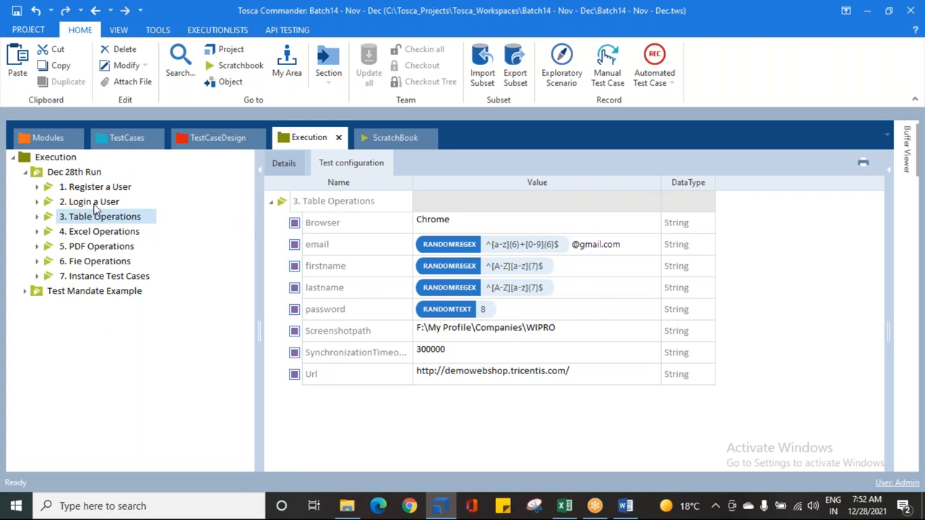
pyautogui.click(84, 190)
pyautogui.click(303, 201)
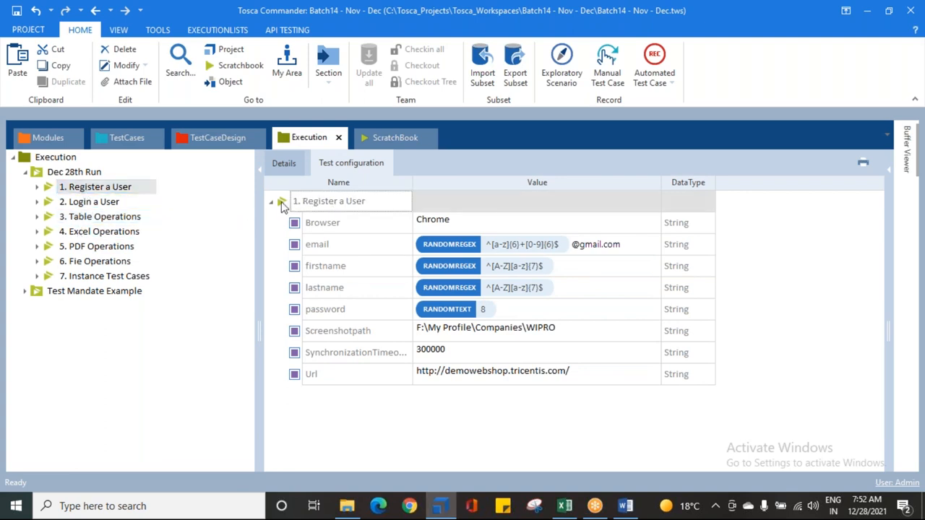
pyautogui.hotkey('ctrl', 'v')
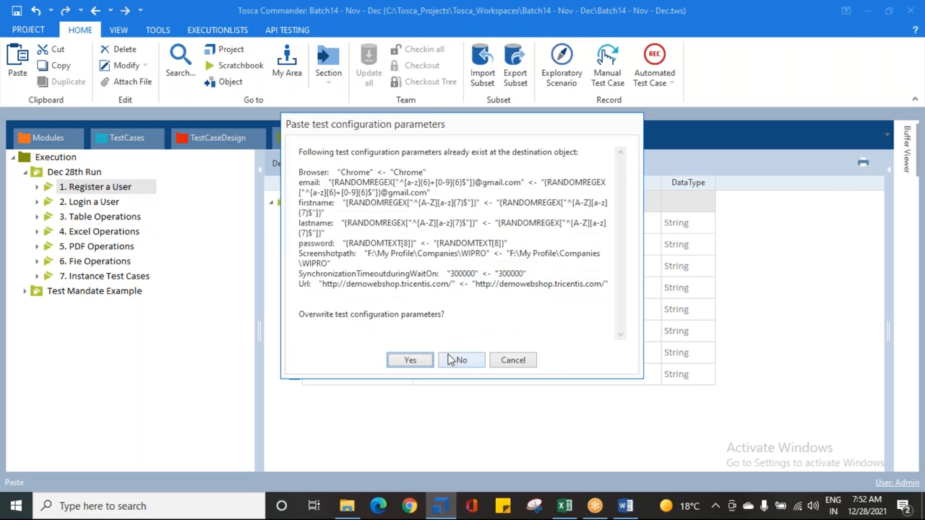
pyautogui.click(498, 361)
pyautogui.click(69, 176)
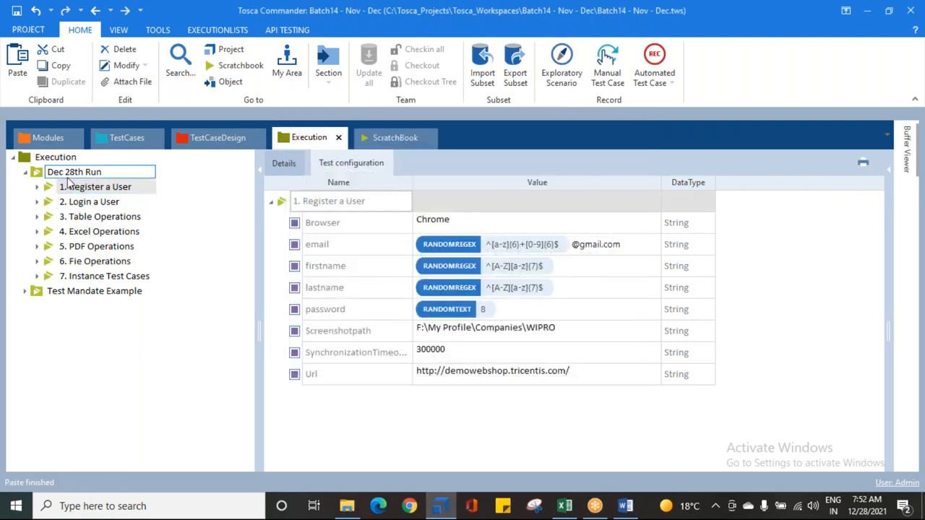
pyautogui.click(318, 223)
pyautogui.keyDown('shift'); pyautogui.click(329, 373); pyautogui.keyUp('shift')
pyautogui.rightClick(322, 224)
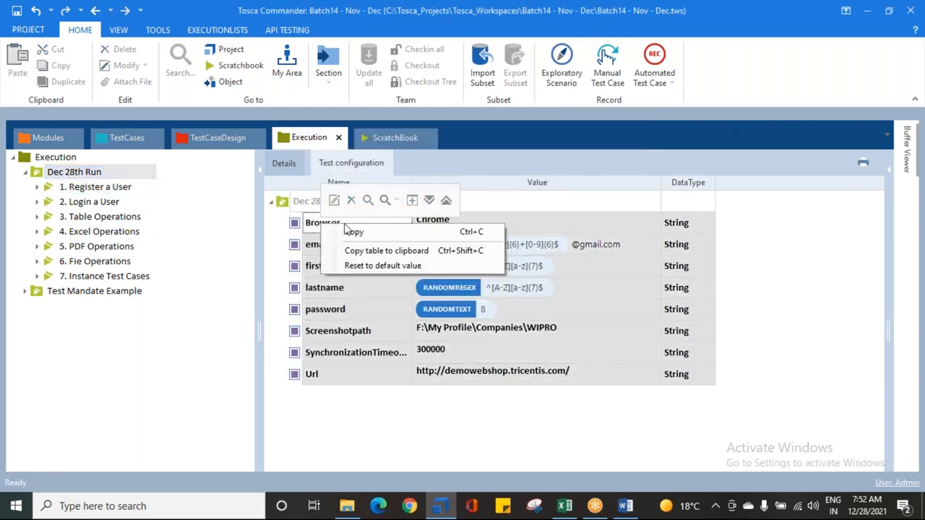
pyautogui.click(275, 245)
pyautogui.click(294, 227)
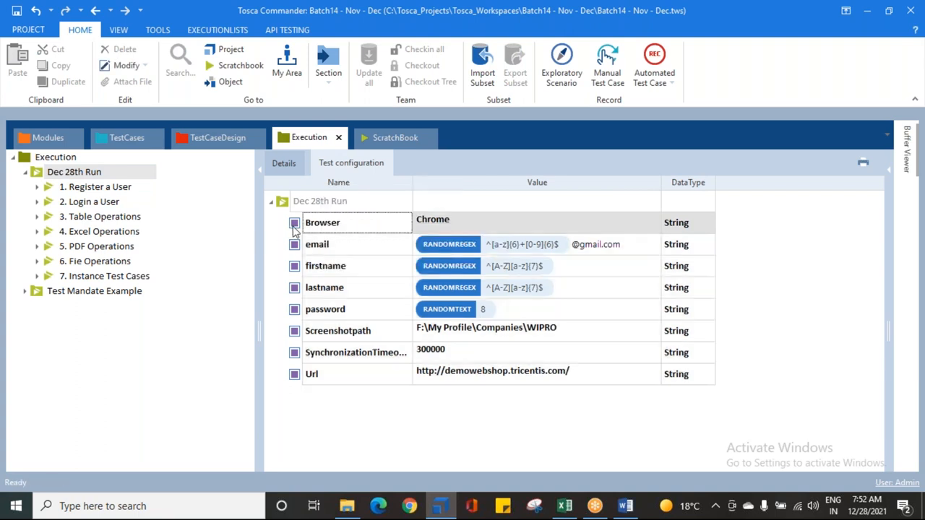
pyautogui.rightClick(295, 227)
pyautogui.click(273, 251)
pyautogui.click(316, 370)
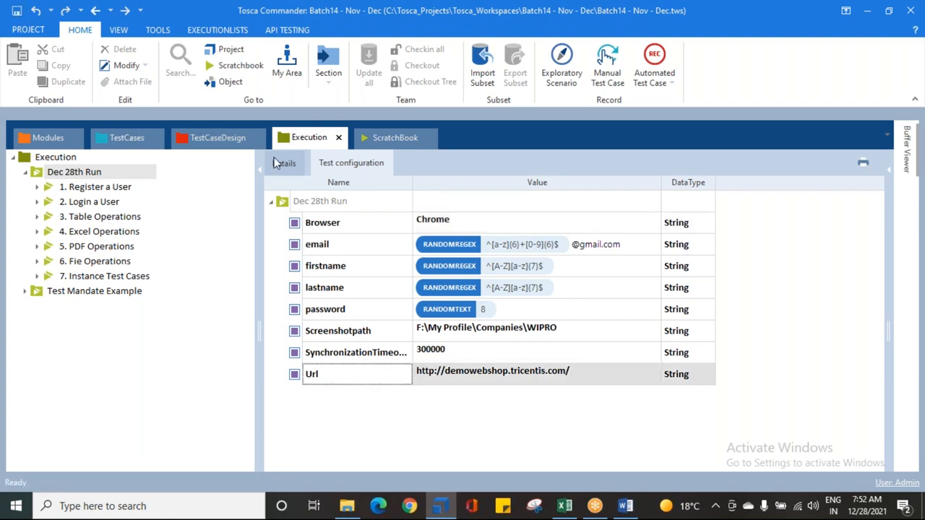
pyautogui.rightClick(320, 224)
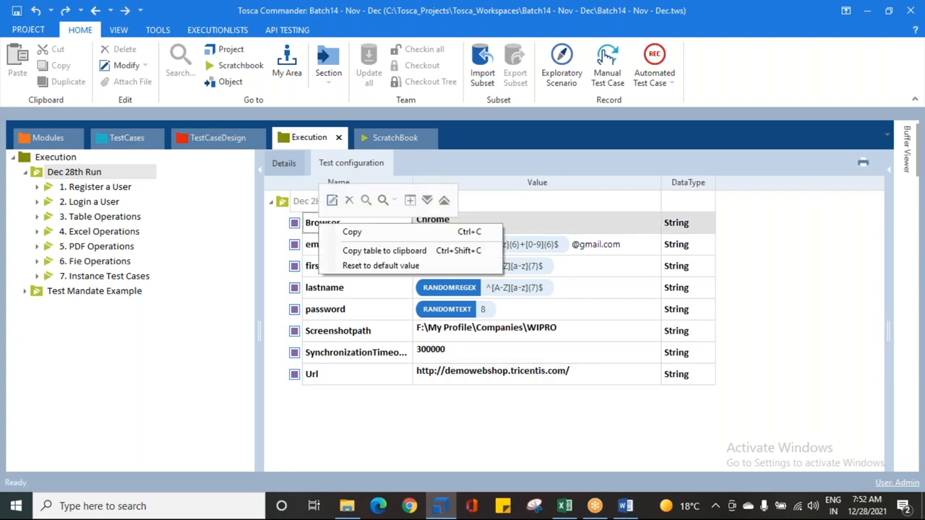
# Step: Set the Browser parameter of the TEST CONFIGURATION PARAMETERS test case to InternetExplorer
pyautogui.click(109, 188)
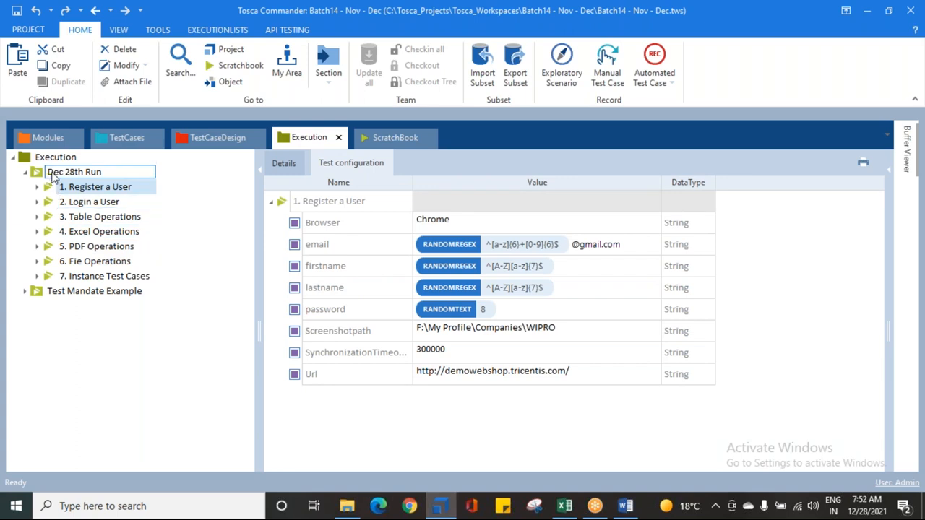
pyautogui.click(125, 137)
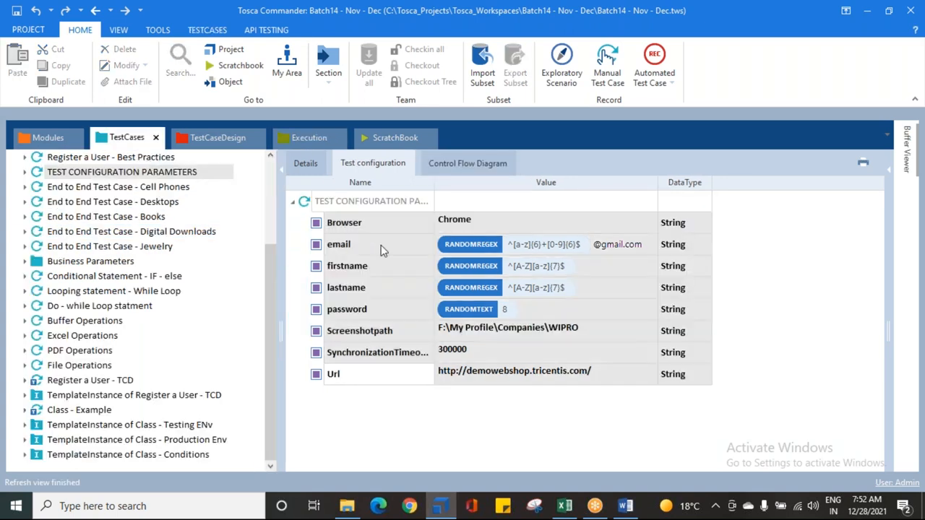
pyautogui.click(473, 225)
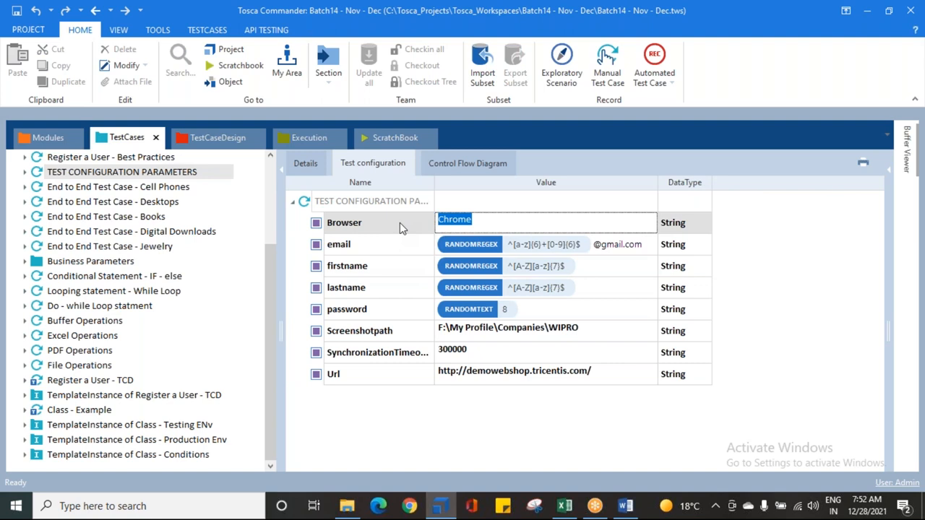
pyautogui.write('InternetExplorer')
pyautogui.press('Return')
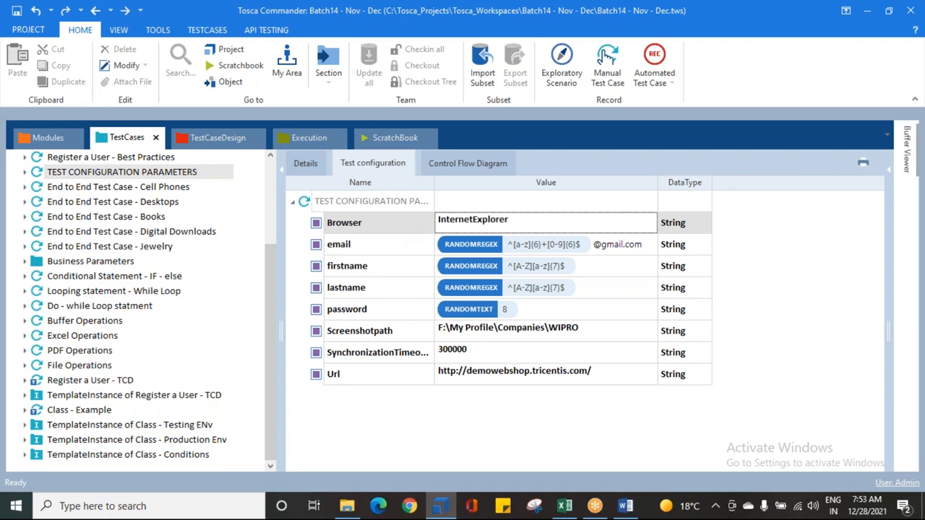
# Step: Set the synchronization timeout parameter of TEST CONFIGURATION PARAMETERS to 400000 and save the workspace
pyautogui.click(446, 355)
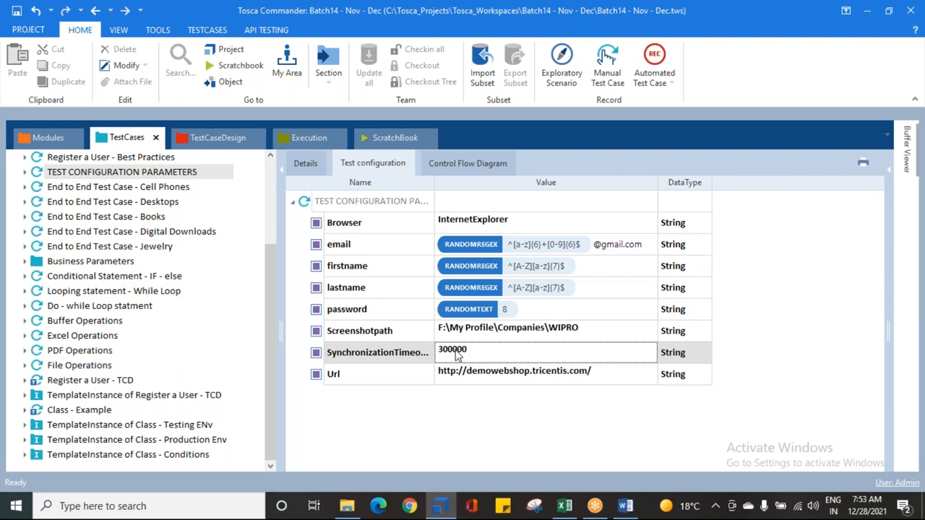
pyautogui.click(469, 350)
pyautogui.click(443, 351)
pyautogui.click(496, 442)
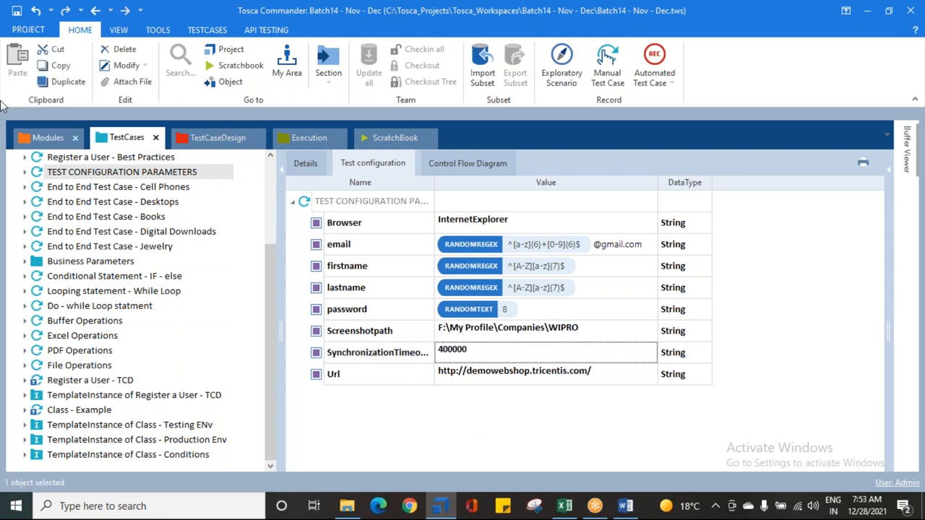
pyautogui.click(17, 11)
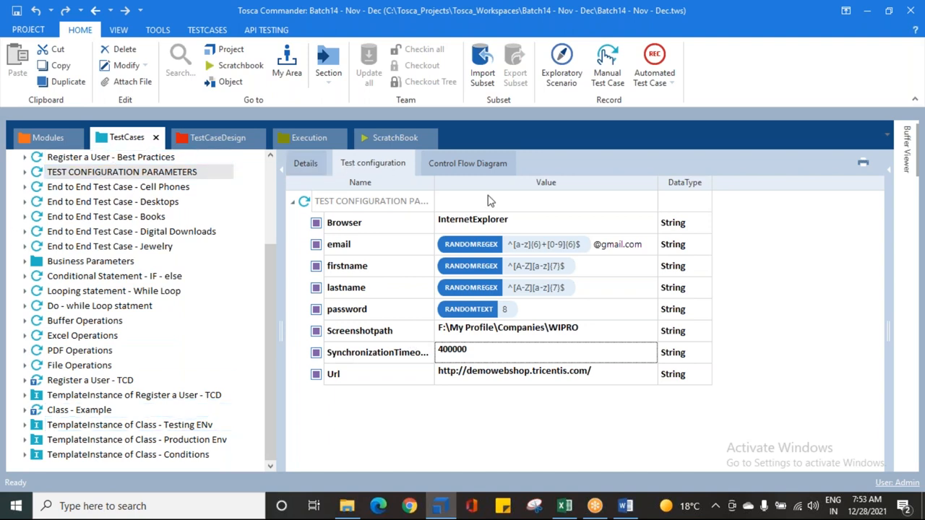
# Step: Check whether the edited Browser and synchronization timeout values carry over to the Dec 28th Run execution list's test configuration
pyautogui.click(356, 226)
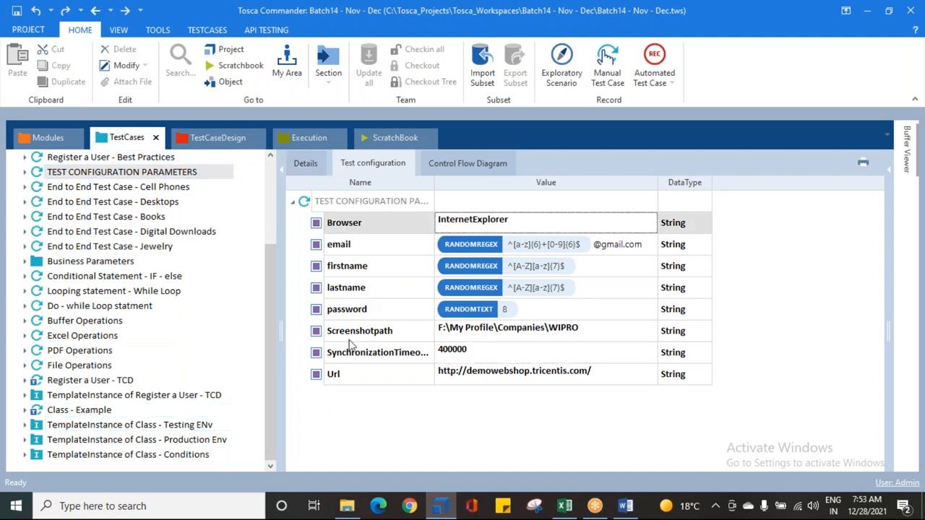
pyautogui.click(359, 363)
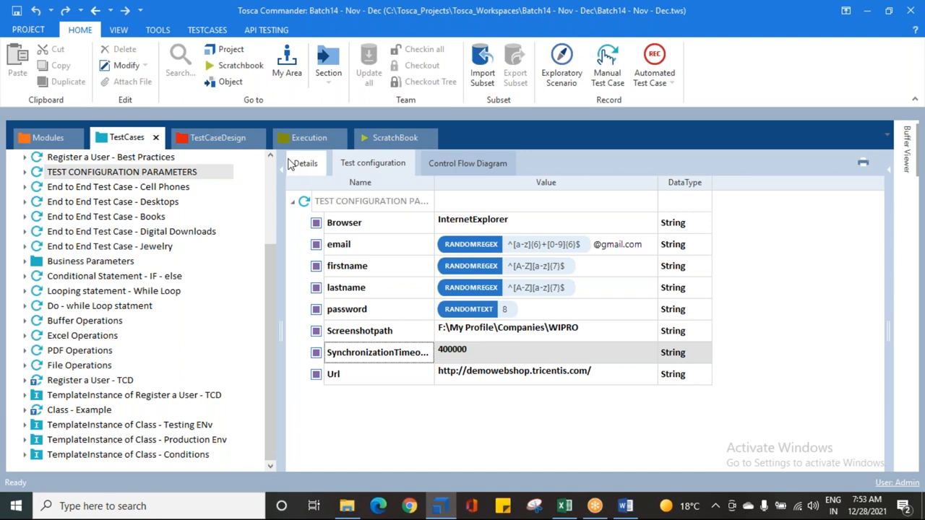
pyautogui.click(306, 135)
pyautogui.click(133, 187)
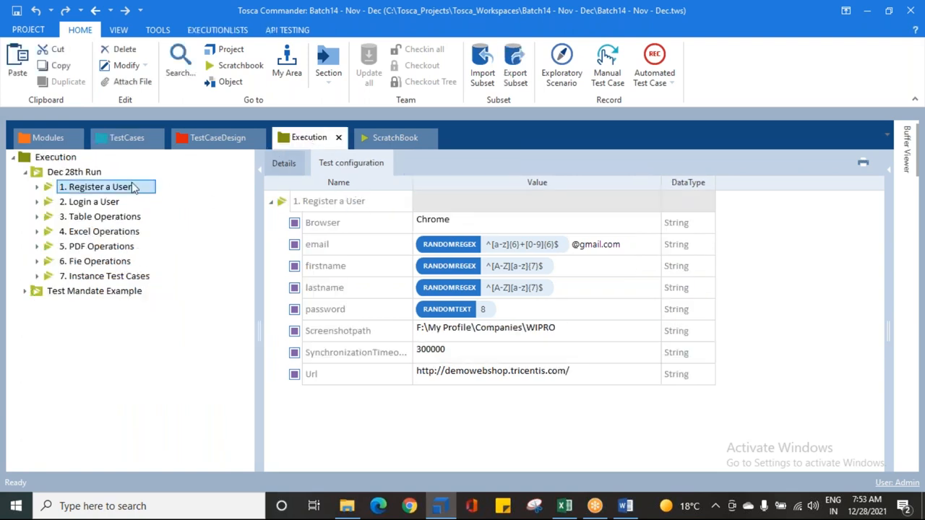
pyautogui.click(123, 172)
pyautogui.click(453, 229)
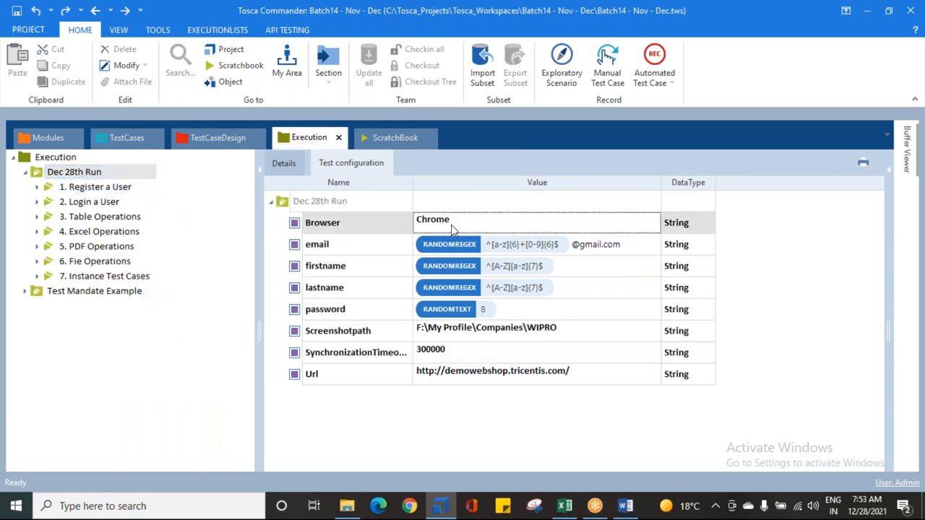
pyautogui.click(431, 354)
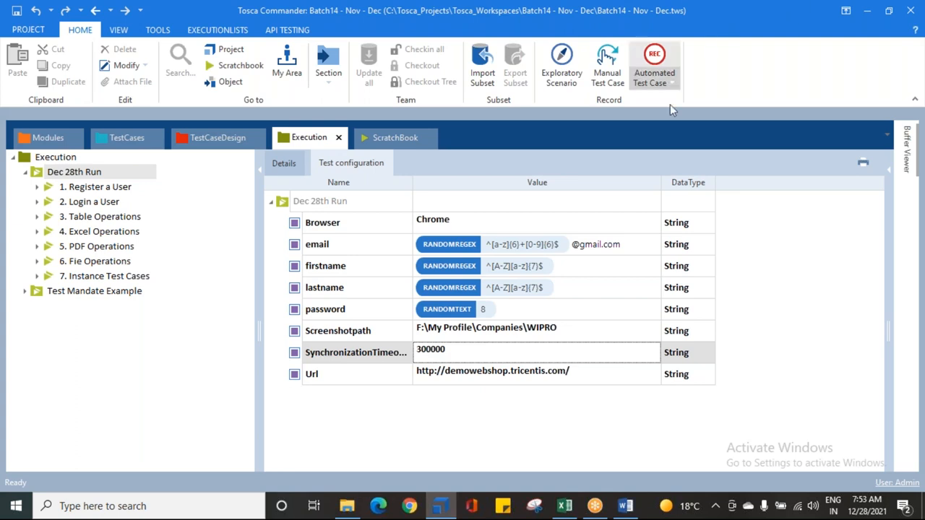
# Step: Compare the Browser and synchronization timeout values between the TEST CONFIGURATION PARAMETERS test case and Dec 28th Run
pyautogui.click(129, 138)
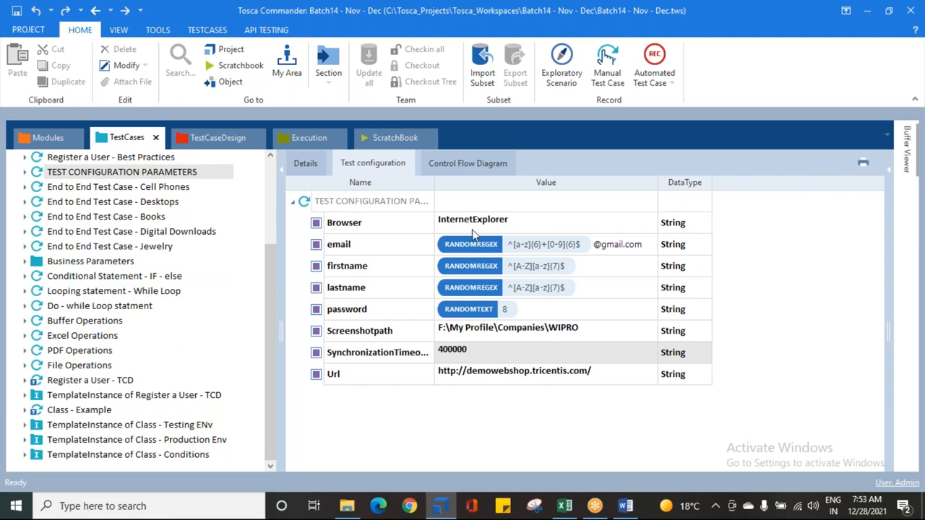
pyautogui.click(311, 144)
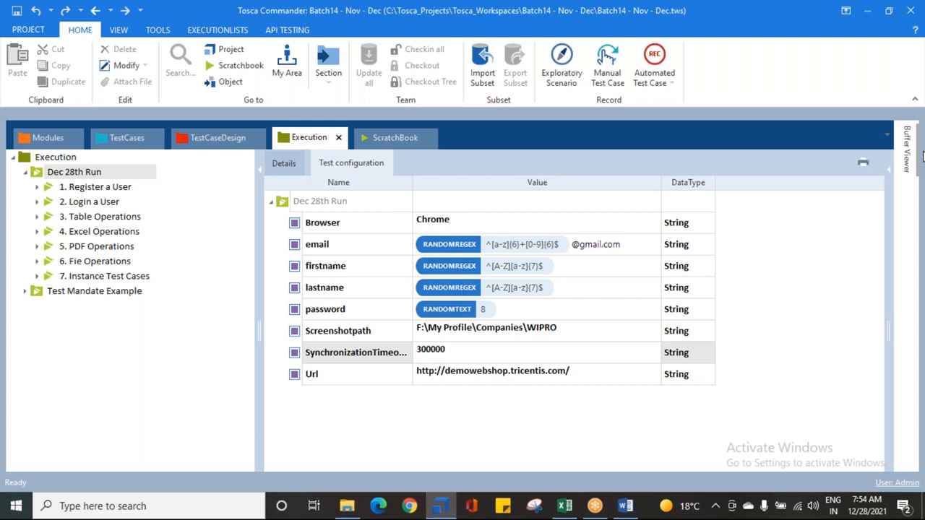
pyautogui.click(67, 175)
pyautogui.click(382, 229)
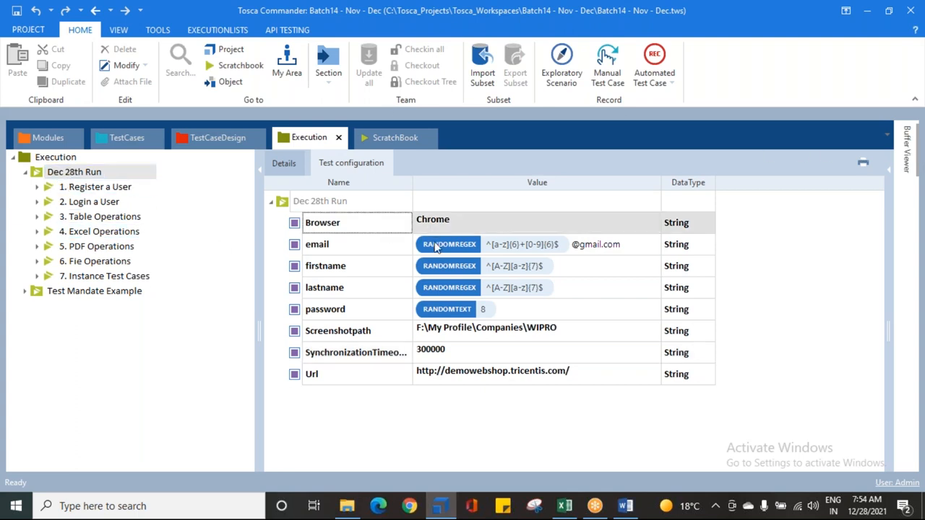
pyautogui.click(381, 354)
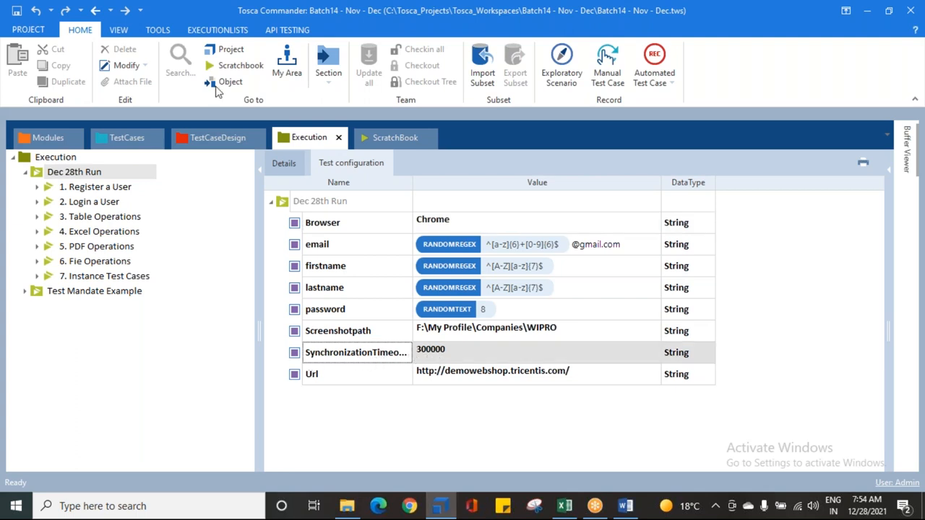
pyautogui.click(144, 143)
pyautogui.click(480, 228)
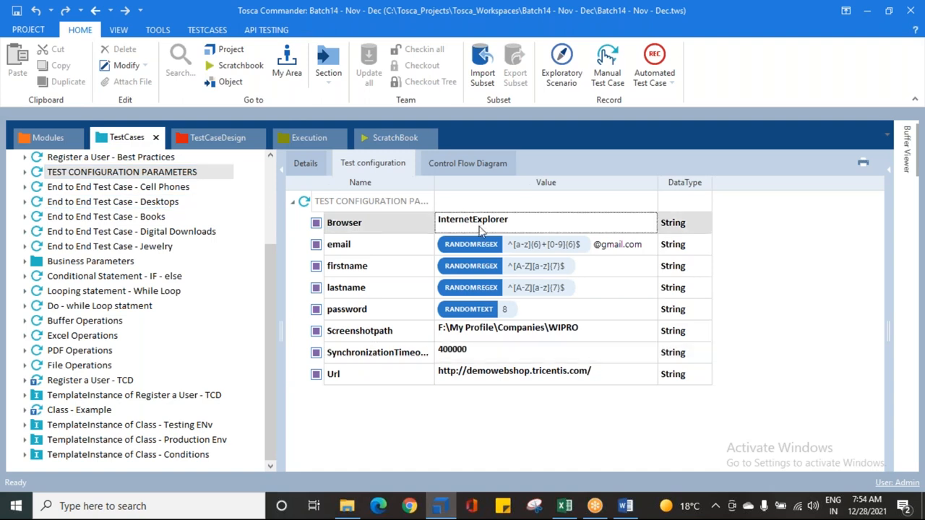
pyautogui.click(460, 351)
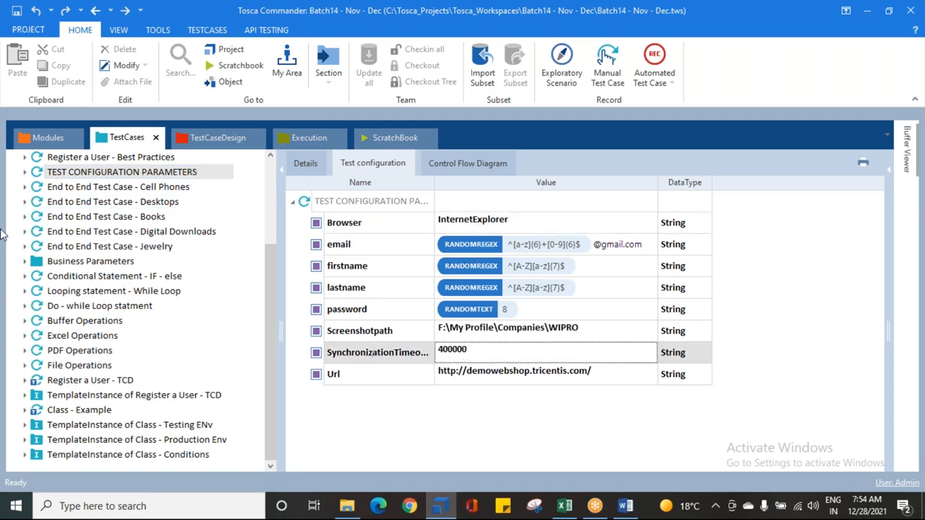
pyautogui.click(32, 176)
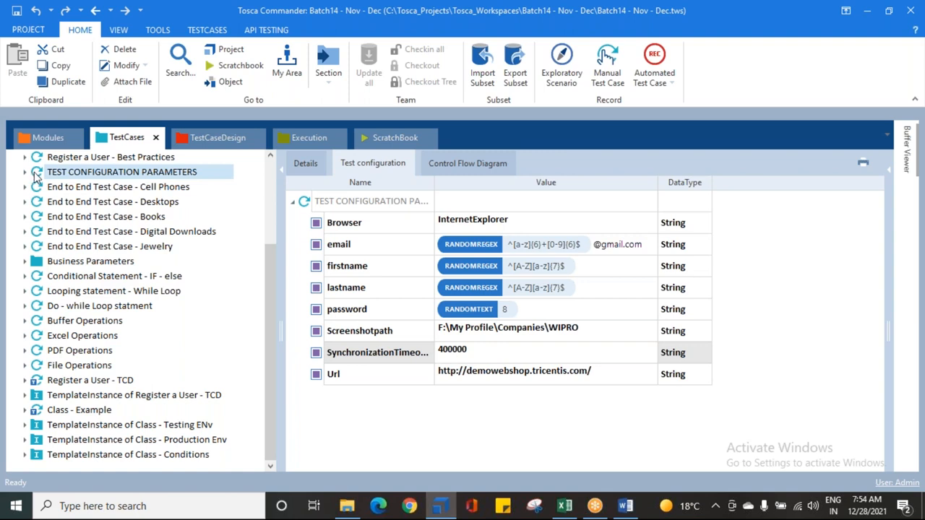
pyautogui.click(294, 144)
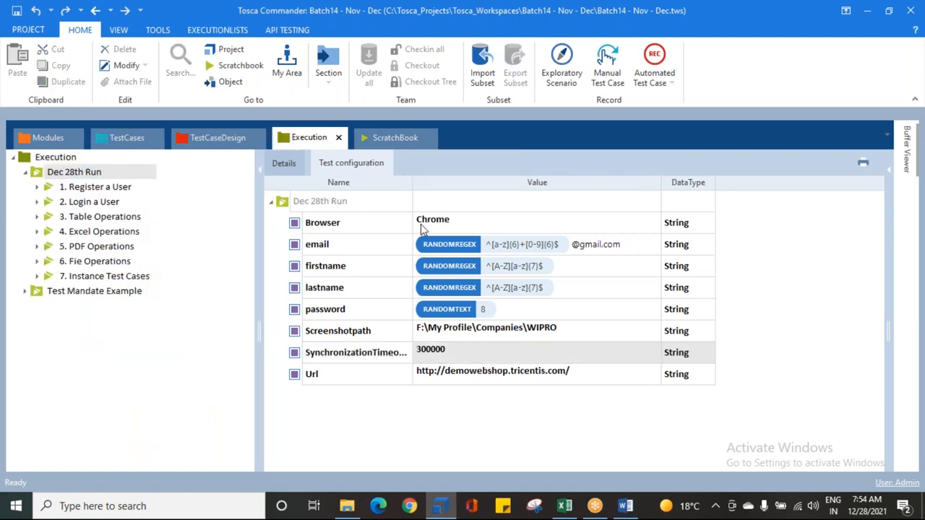
pyautogui.click(117, 137)
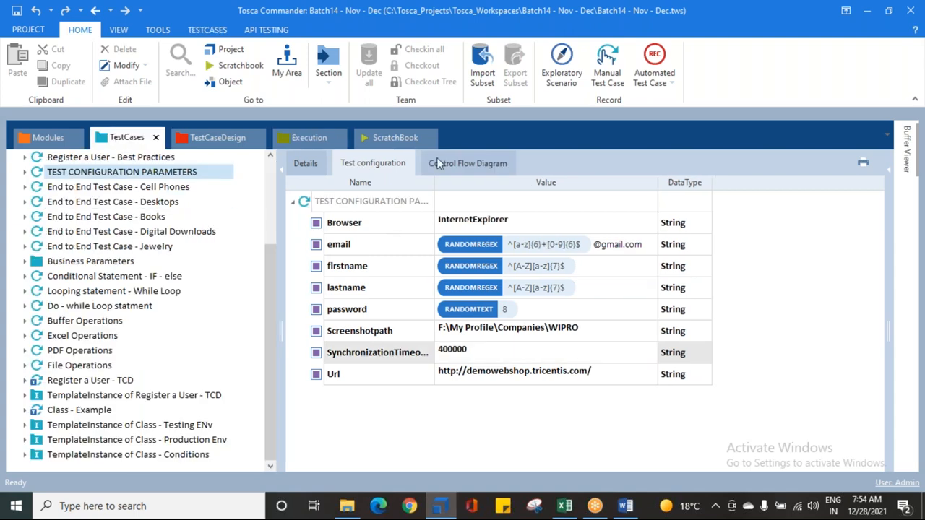
pyautogui.click(290, 139)
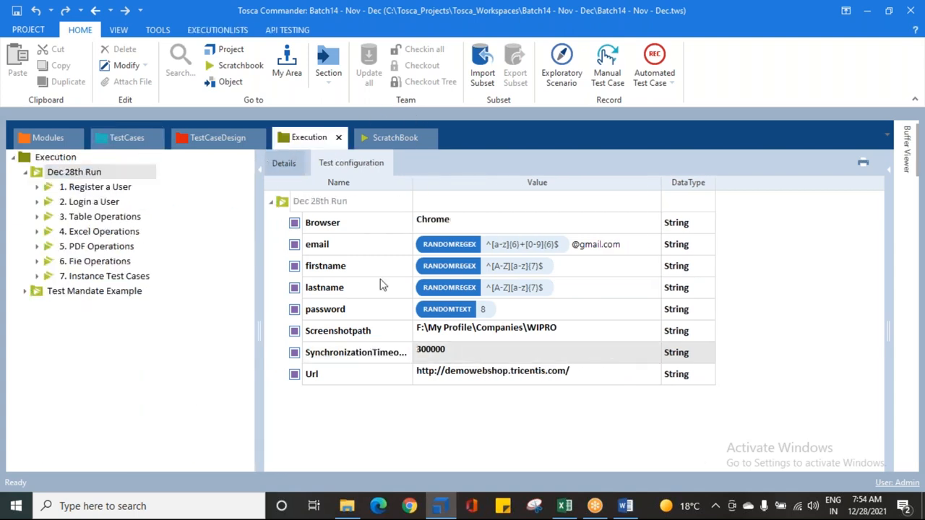